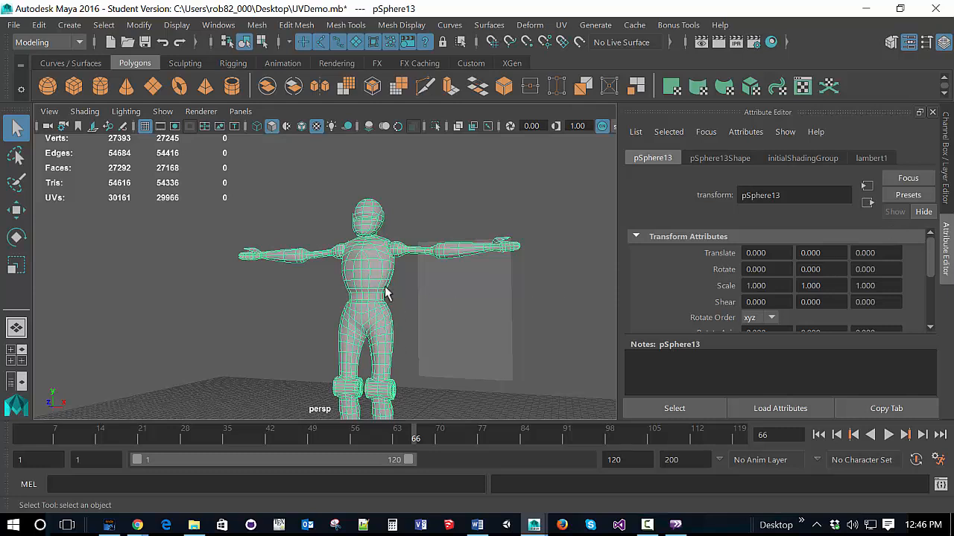
Switch the character mesh from smooth preview back to its low-poly display
mouse_move(509, 312)
alt+mouse_down()
mouse_move(288, 312)
mouse_move(501, 320)
alt+mouse_up()
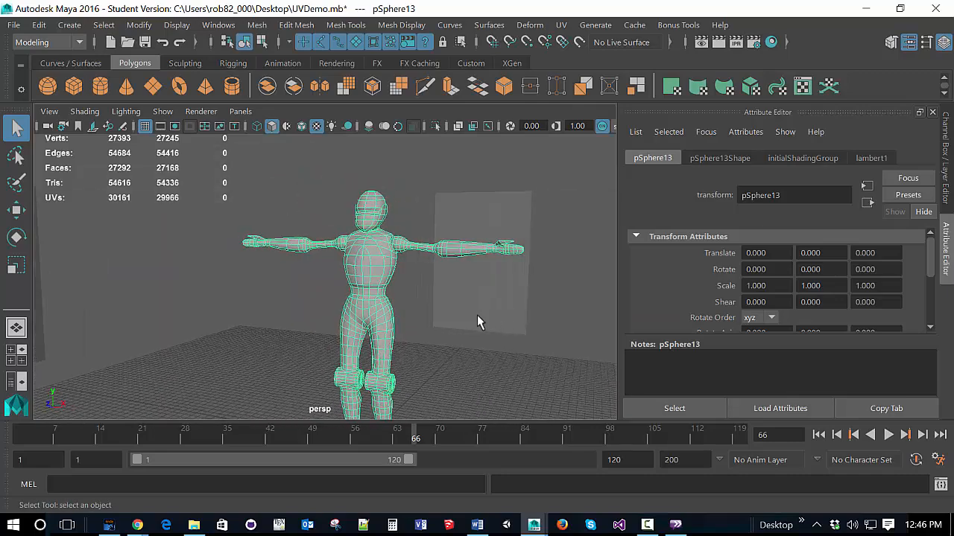
key(1)
scroll(435, 315, up, 3)
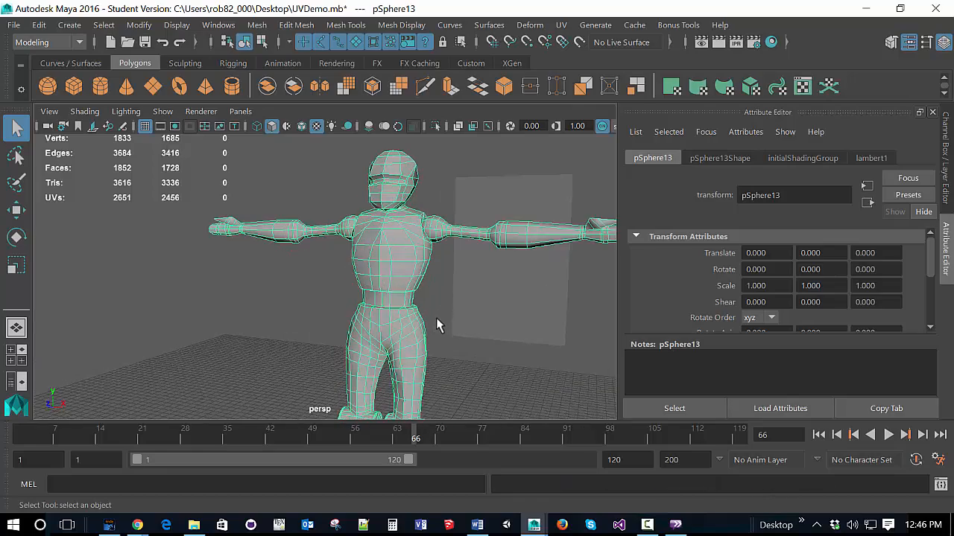
mouse_move(462, 326)
alt+mouse_down()
mouse_move(347, 335)
mouse_move(335, 266)
mouse_move(291, 298)
mouse_move(436, 336)
mouse_move(459, 331)
alt+mouse_up()
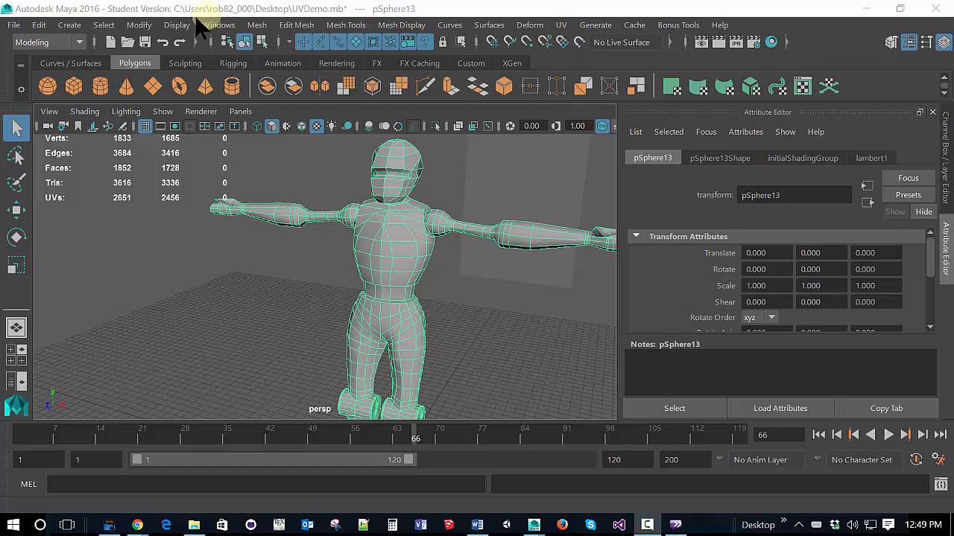
click(560, 25)
click(595, 32)
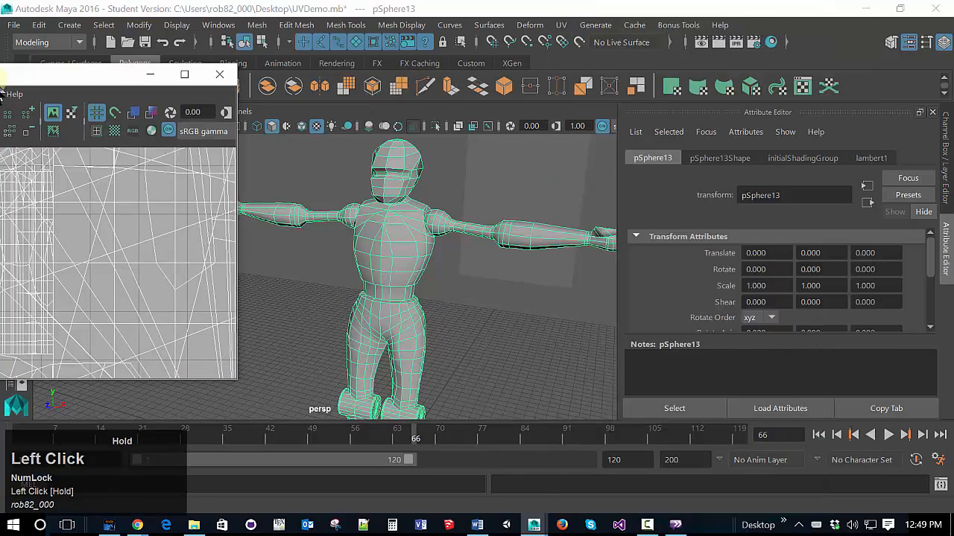
drag(112, 47, 696, 196)
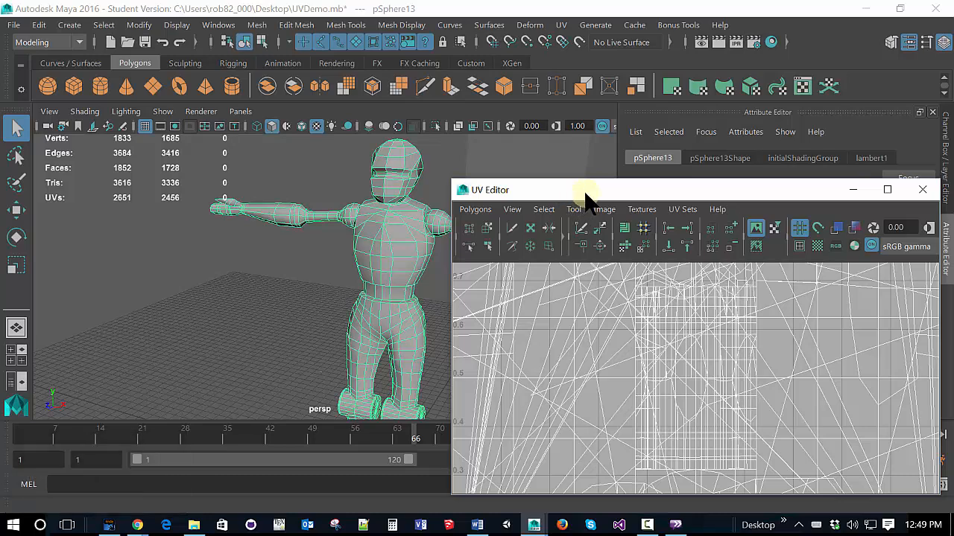
drag(586, 194, 523, 193)
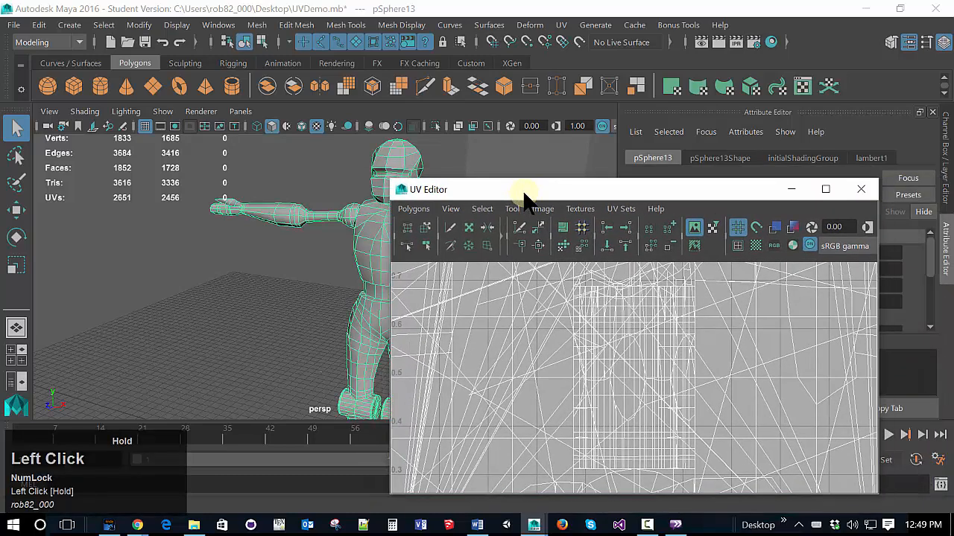
click(860, 188)
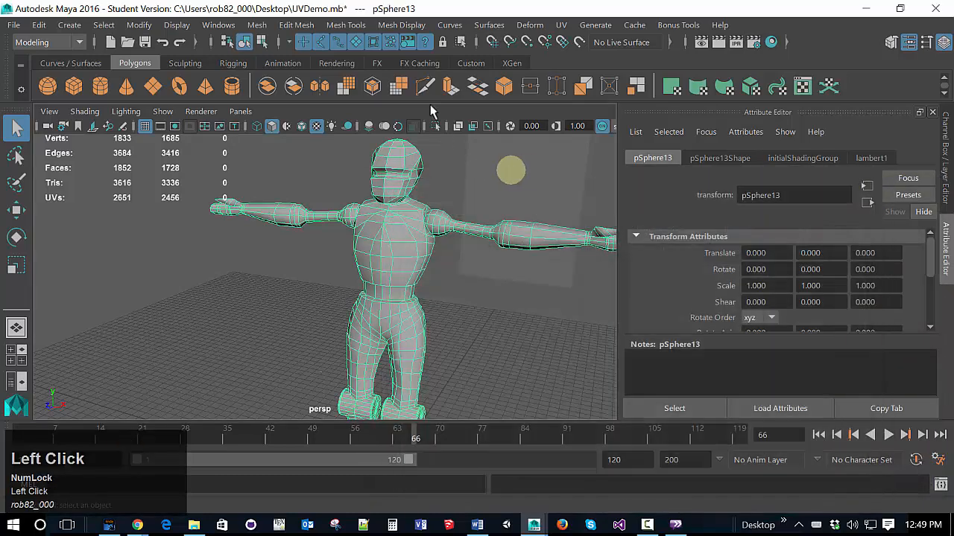
Switch the workspace to the saved Persp/UV Editor layout and show the Channel Box in place of the Attribute Editor
click(210, 25)
mouse_move(304, 280)
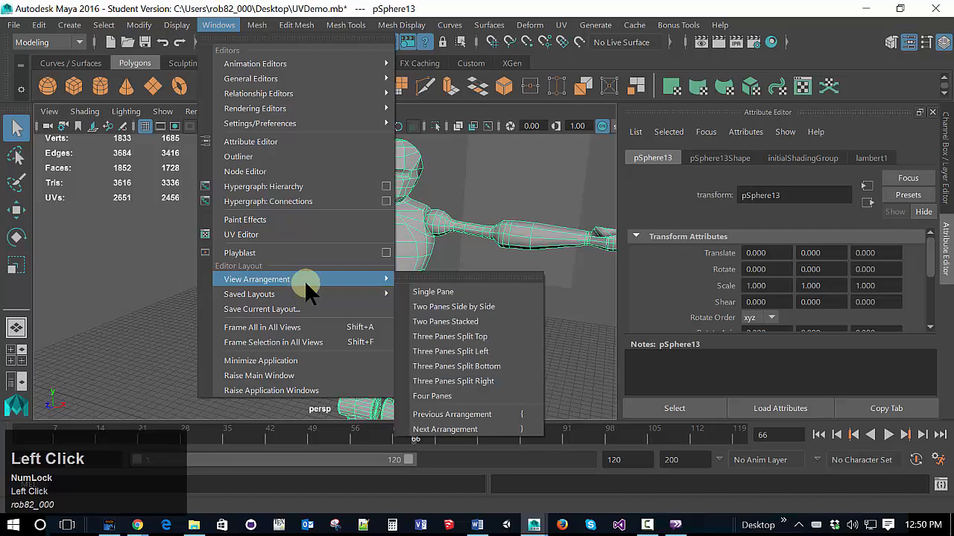
mouse_move(324, 294)
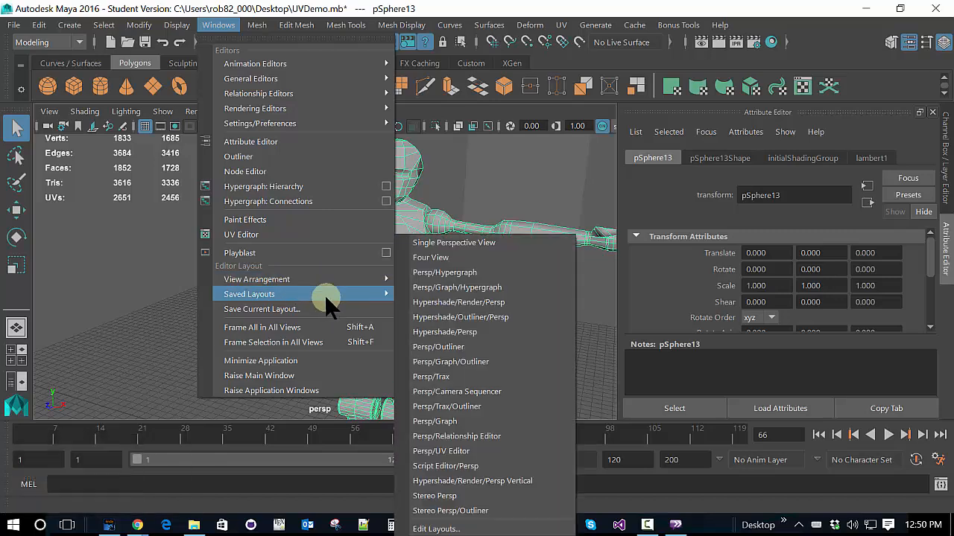
click(475, 450)
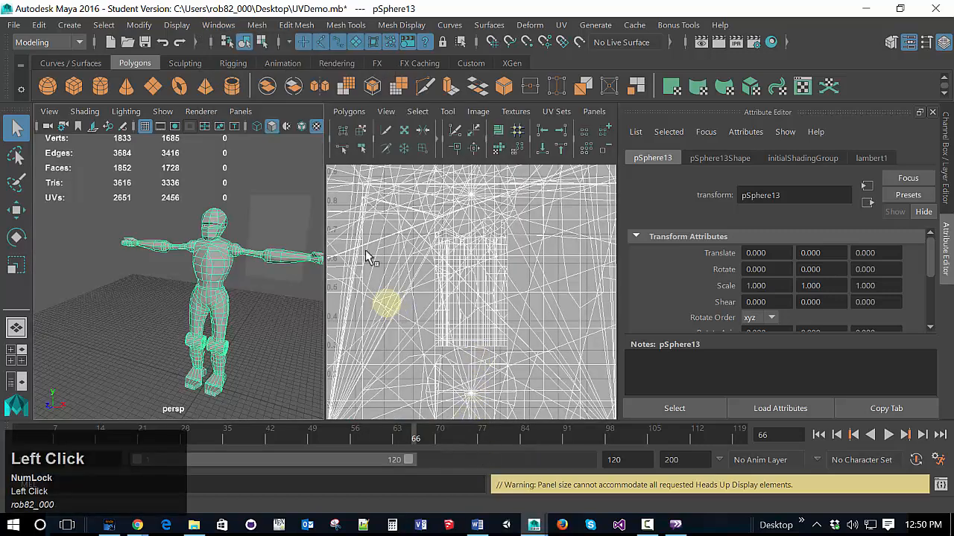
click(948, 179)
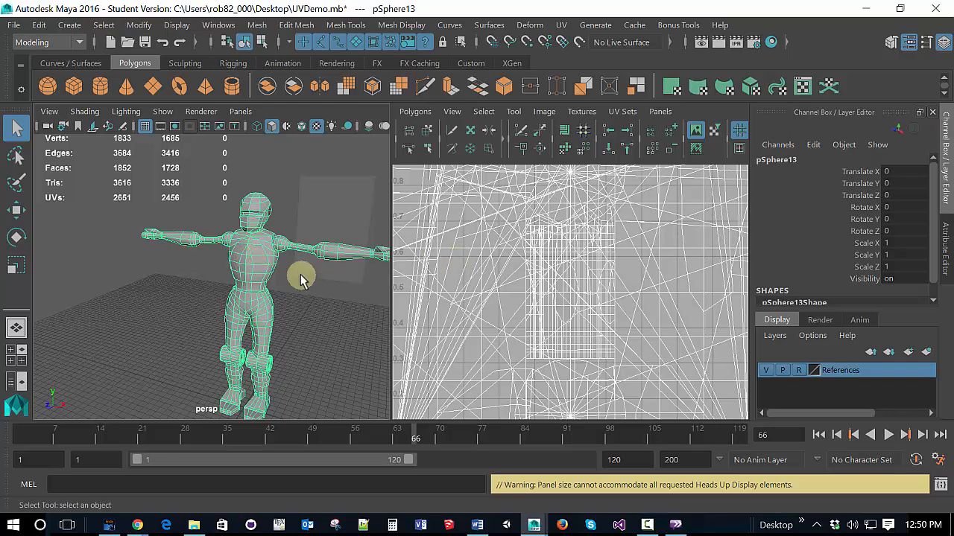
Examine the character model from several angles and the full extent of its current UV layout
alt+drag(304, 280, 258, 276)
alt+middle_drag(257, 280, 206, 287)
alt+drag(206, 287, 340, 291)
scroll(545, 275, down, 10)
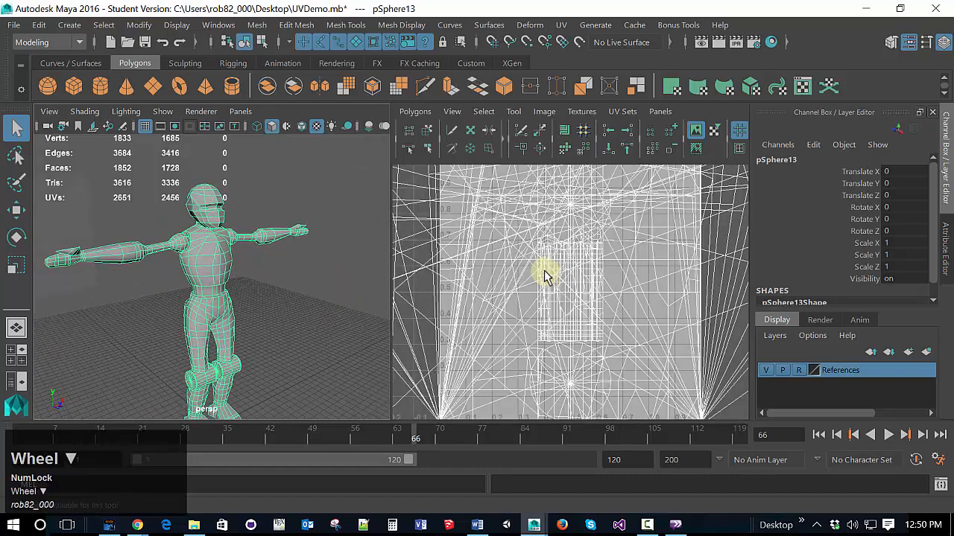
scroll(544, 274, down, 5)
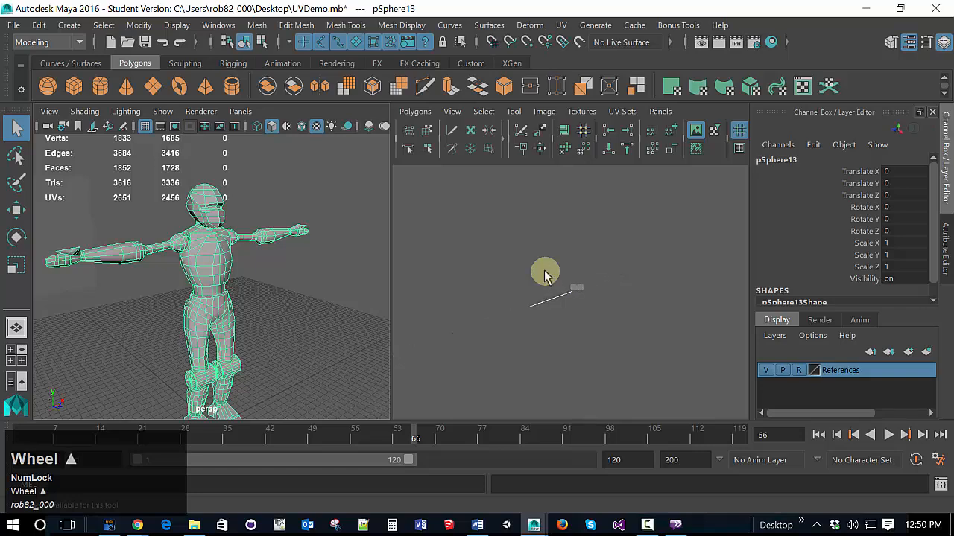
scroll(544, 274, up, 15)
scroll(545, 274, down, 3)
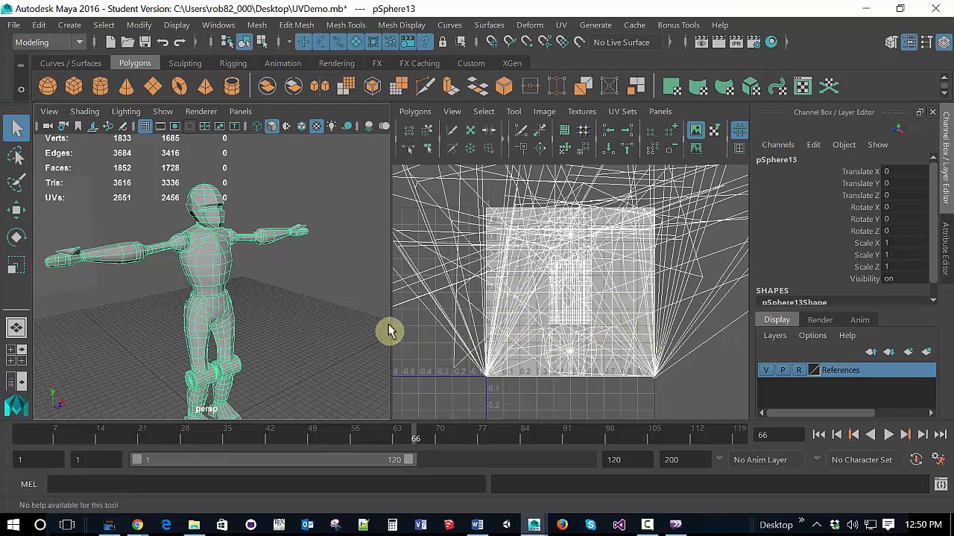
alt+drag(300, 317, 351, 315)
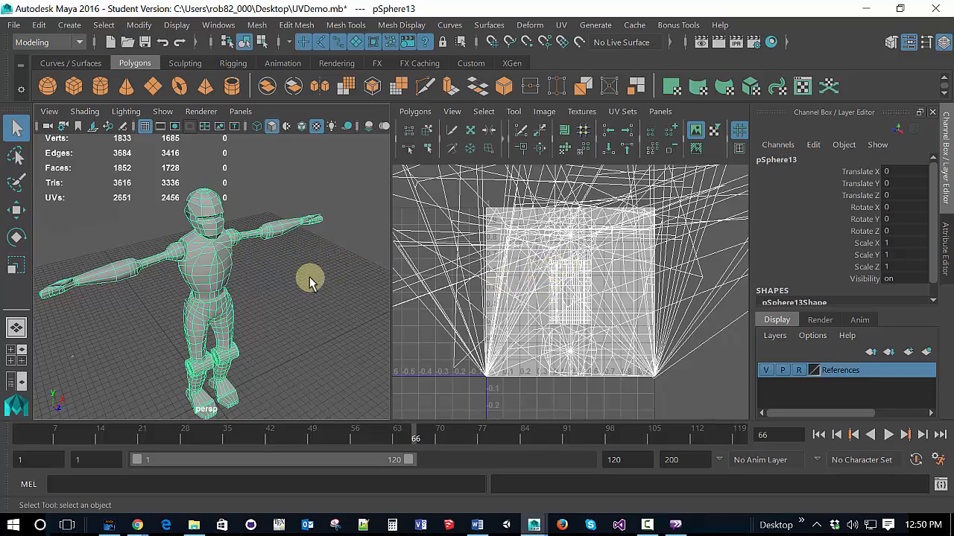
alt+drag(311, 282, 304, 276)
alt+middle_drag(304, 276, 332, 299)
alt+drag(332, 298, 276, 268)
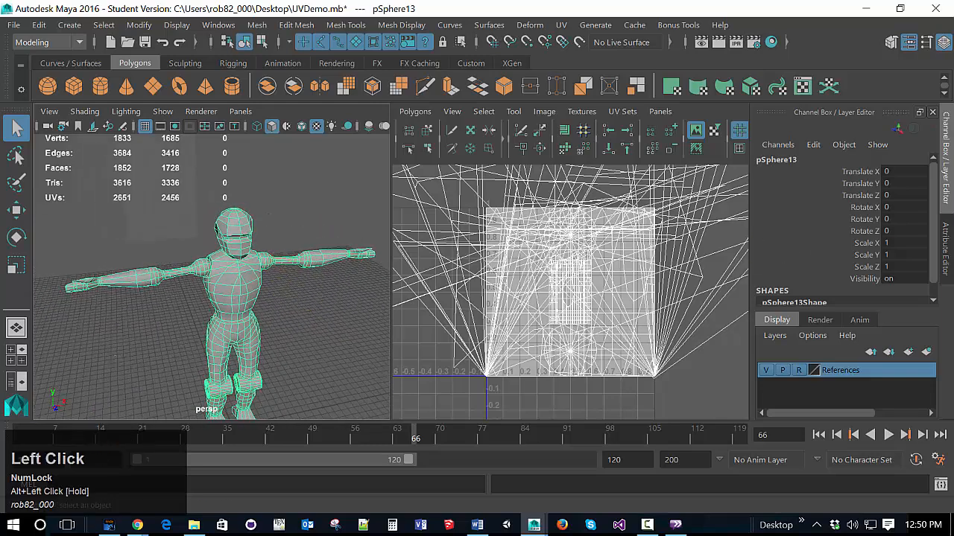
scroll(570, 292, down, 1)
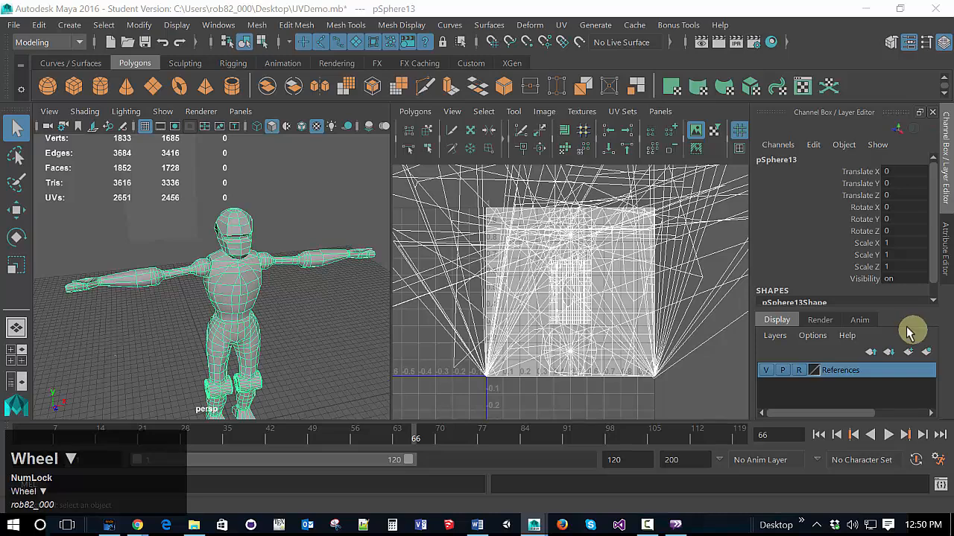
click(560, 25)
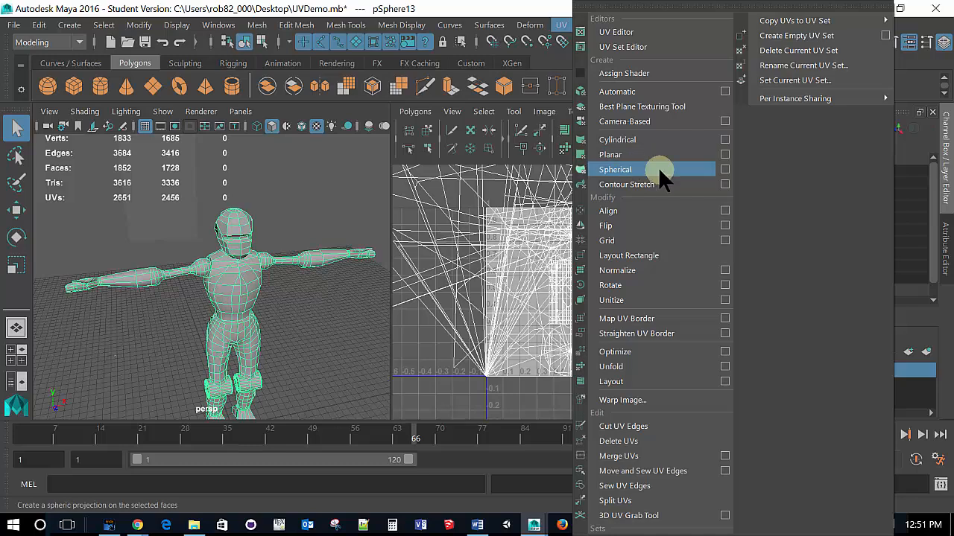
click(273, 238)
alt+drag(273, 238, 257, 236)
alt+middle_drag(256, 238, 268, 273)
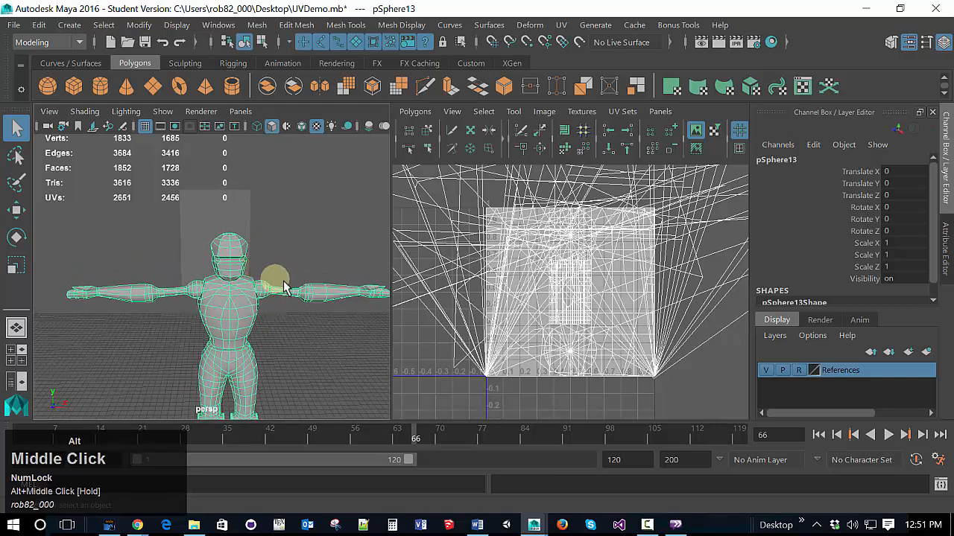
alt+drag(268, 273, 281, 273)
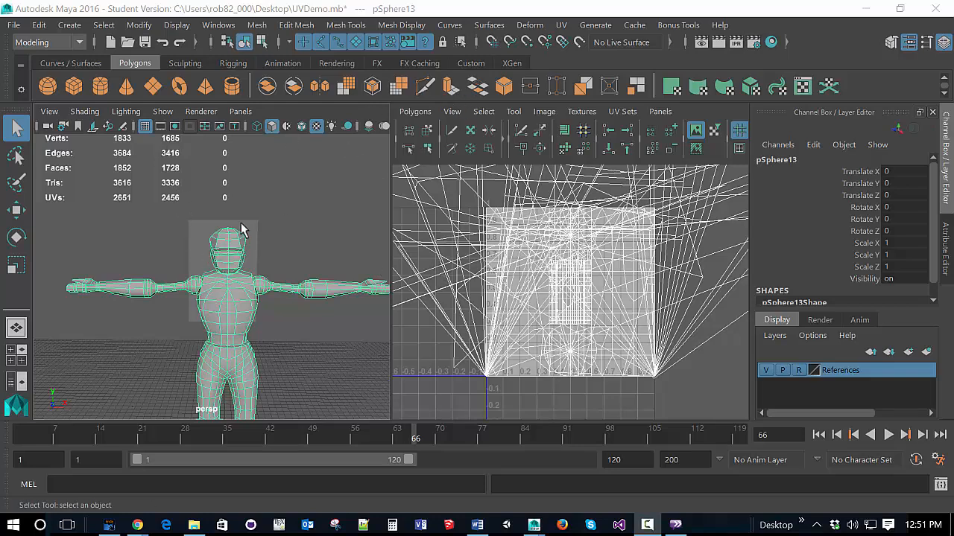
Select the faces of the character's head in face mode and grow the selection once
scroll(255, 273, up, 5)
scroll(260, 271, down, 2)
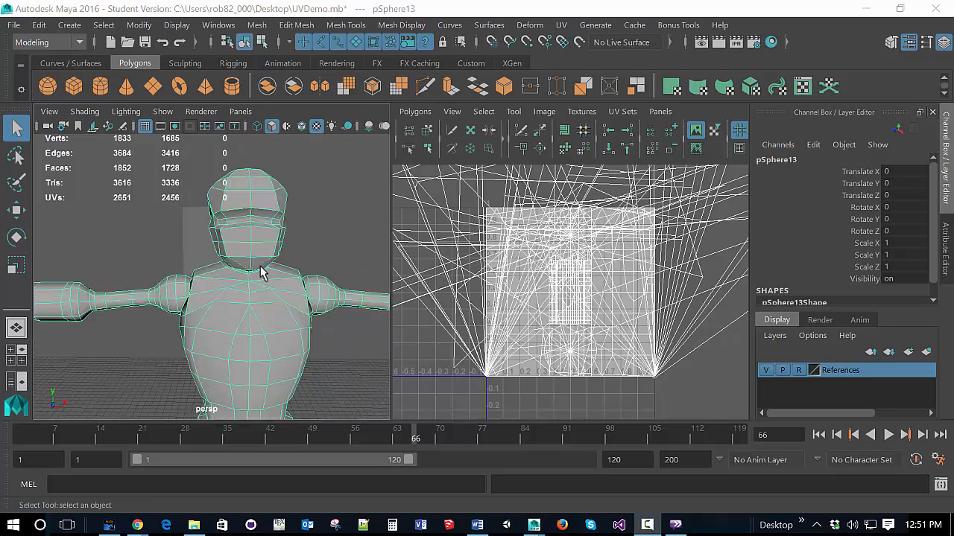
scroll(260, 291, up, 4)
right_click(283, 236)
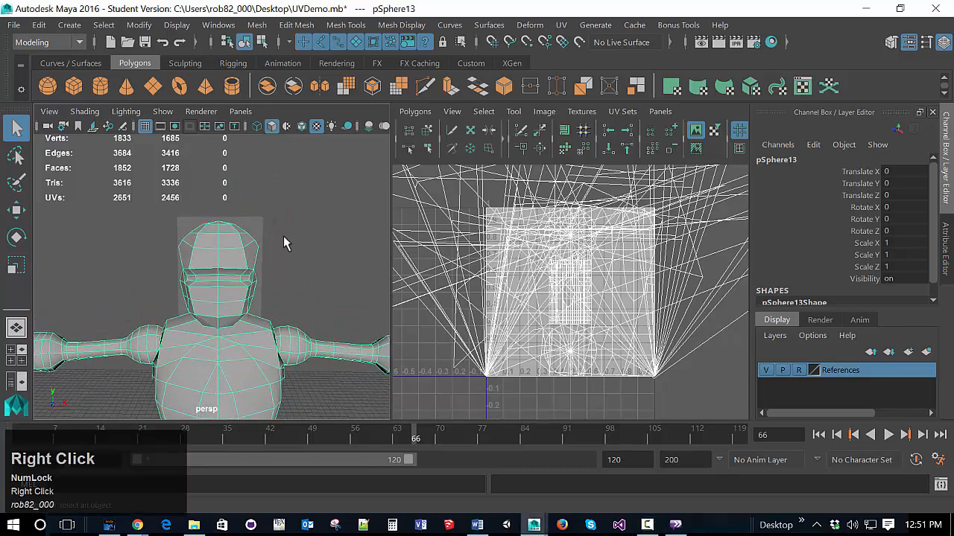
right_drag(283, 235, 284, 166)
click(228, 228)
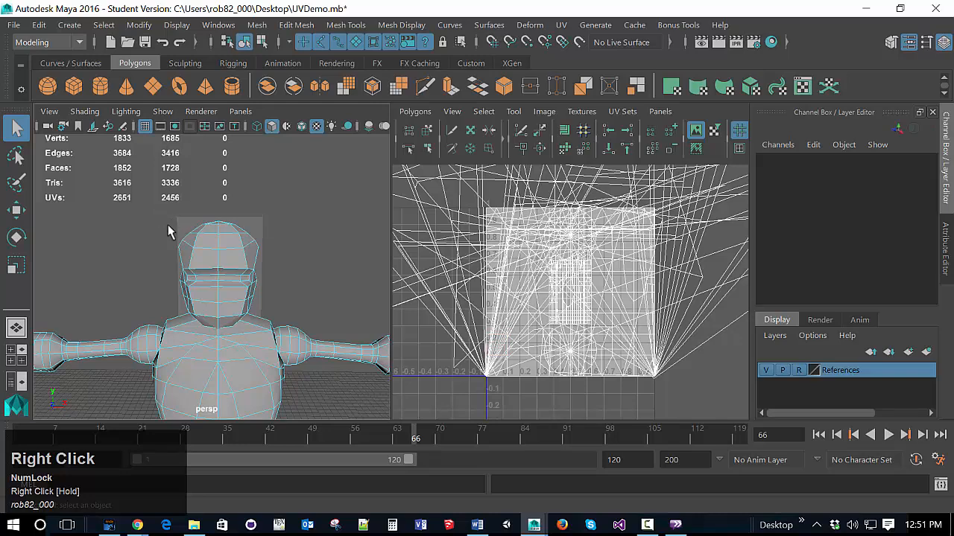
drag(157, 211, 320, 288)
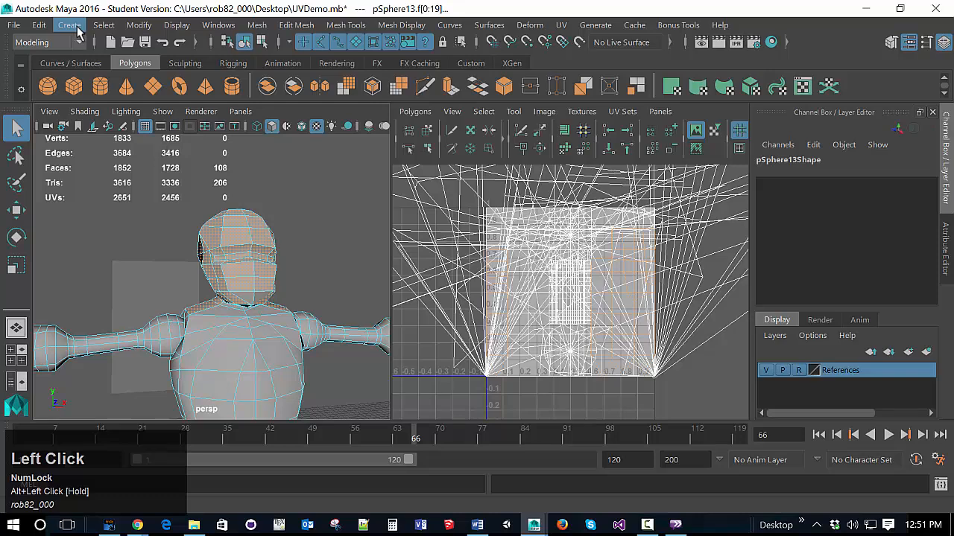
click(102, 25)
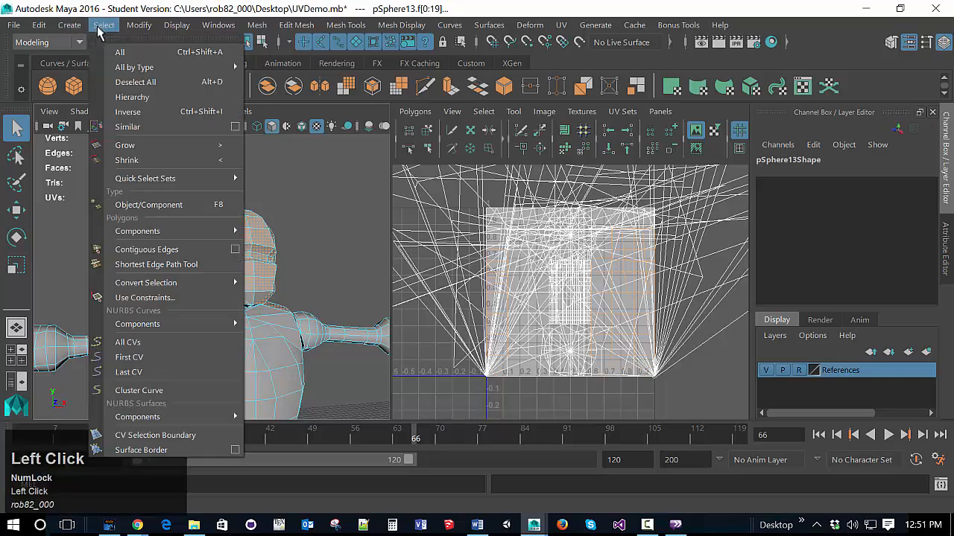
click(123, 145)
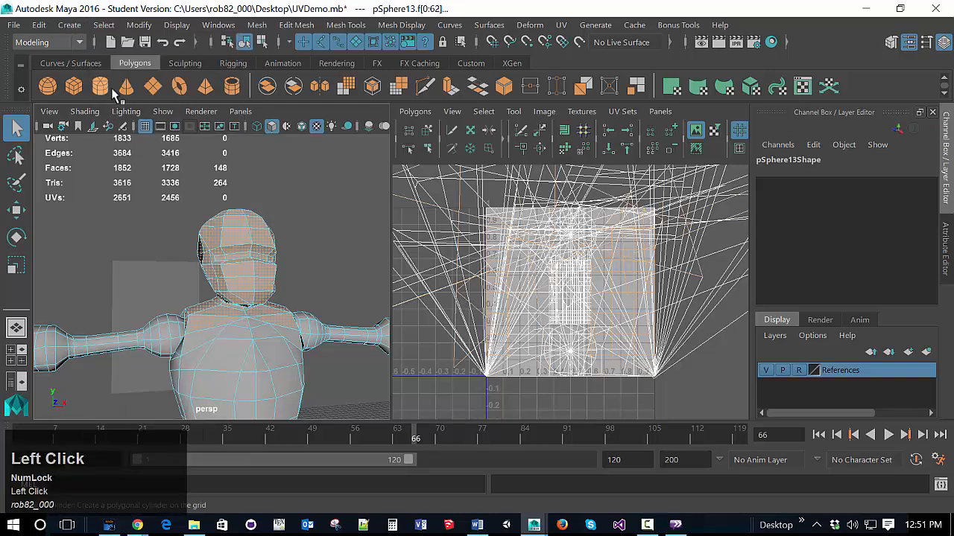
Deselect the faces across the character's upper back below the neck, keeping the head faces selected
alt+drag(273, 384, 323, 341)
alt+scroll(320, 334, up, 4)
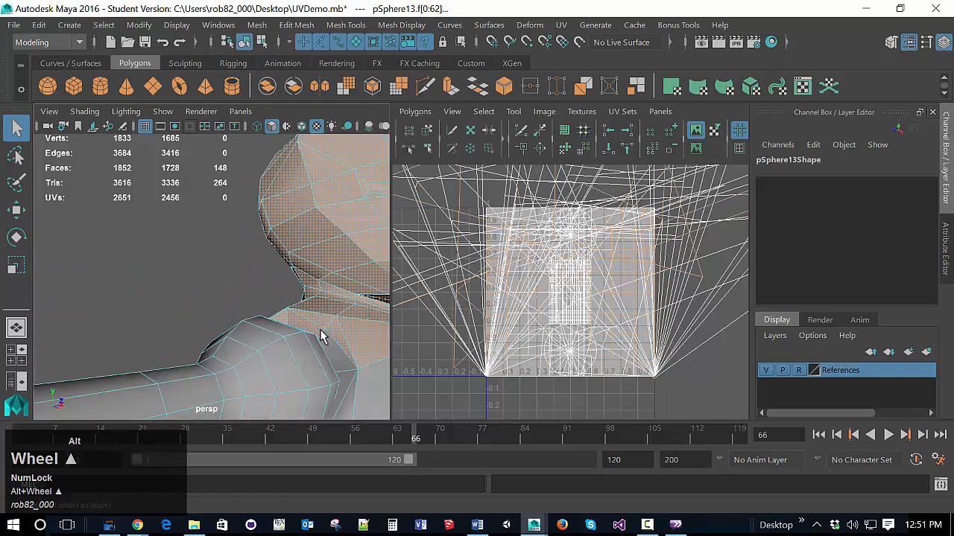
alt+middle_drag(318, 338, 266, 396)
alt+drag(266, 395, 6, 430)
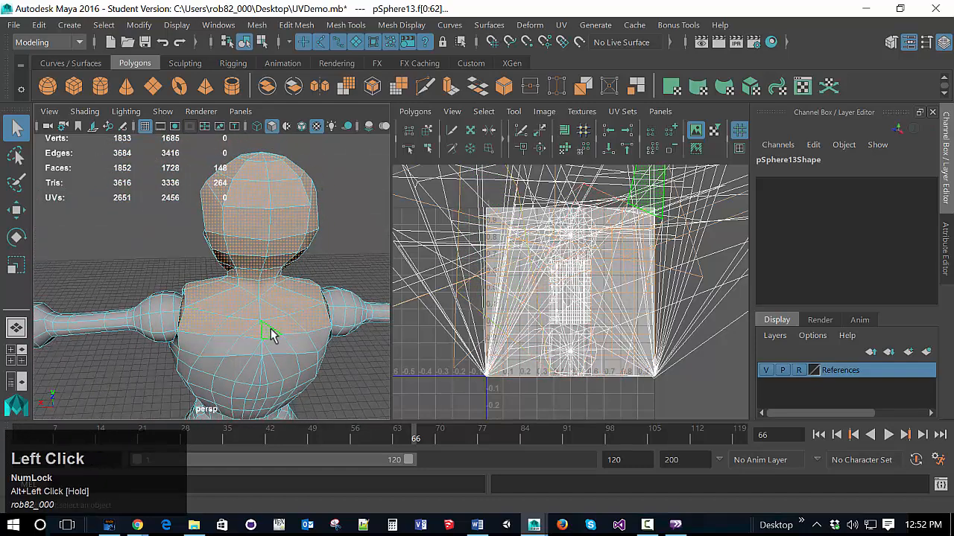
mouse_move(230, 308)
alt+mouse_down()
mouse_move(246, 323)
mouse_move(232, 302)
alt+mouse_up()
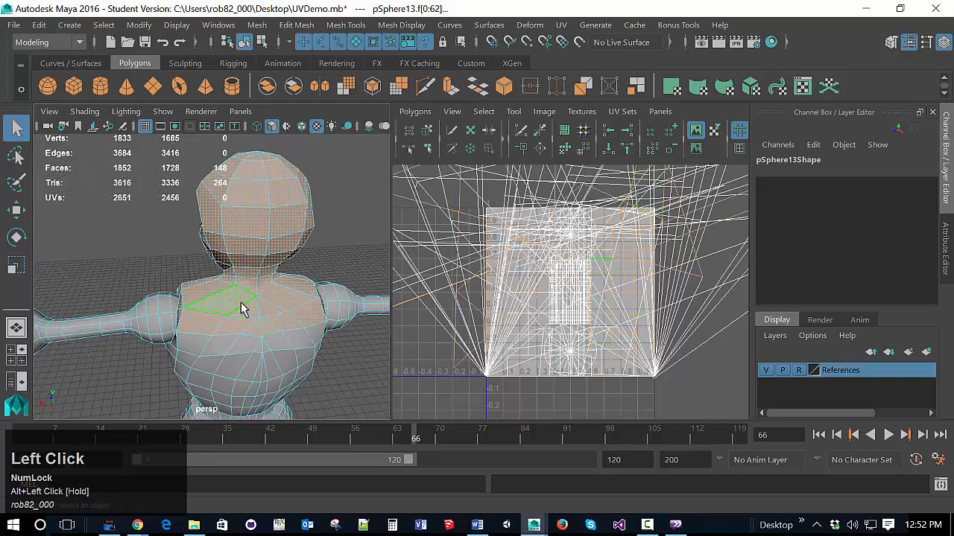
ctrl+drag(238, 303, 252, 335)
ctrl+click(205, 298)
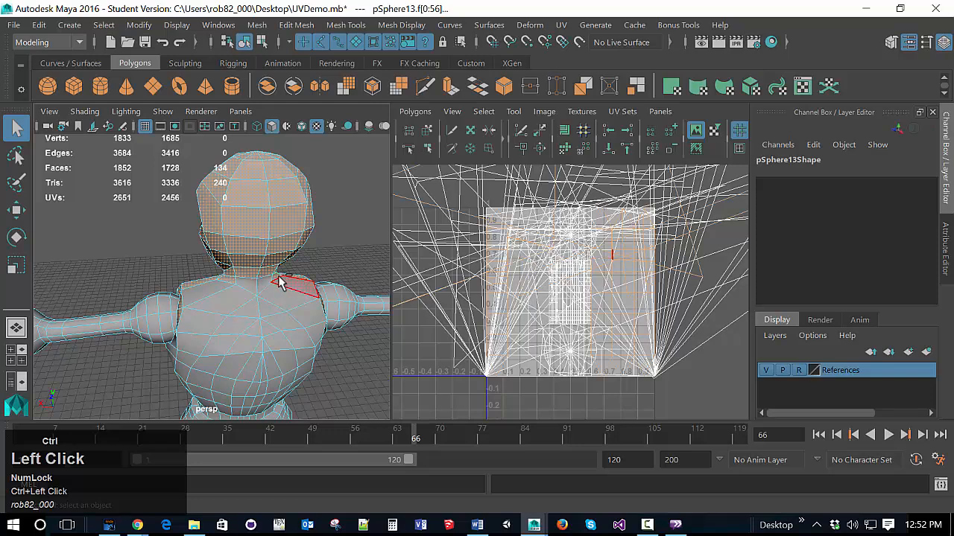
ctrl+click(240, 329)
Remove the faces on top of the character's left shoulder and upper chest from the head selection
alt+drag(240, 331, 309, 326)
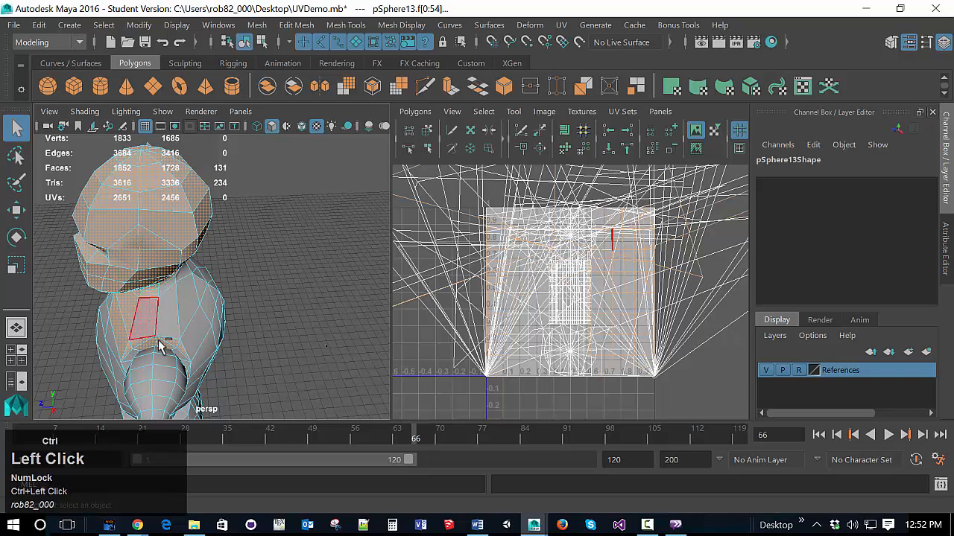
alt+drag(195, 347, 269, 333)
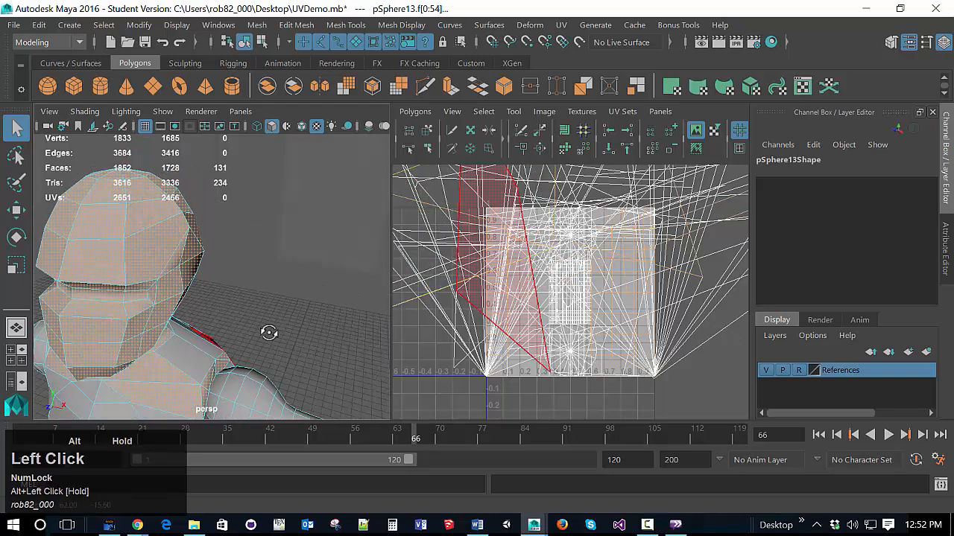
alt+middle_drag(224, 336, 249, 298)
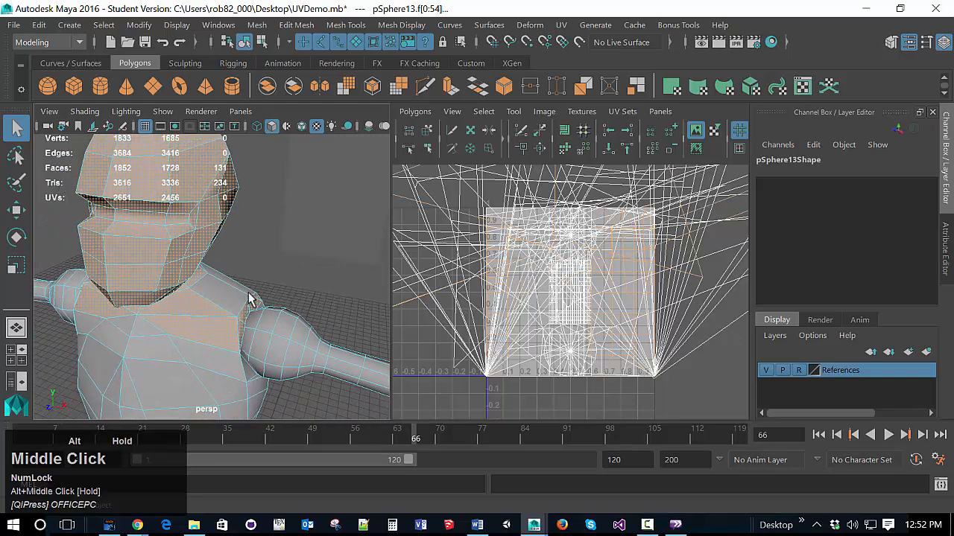
ctrl+click(199, 320)
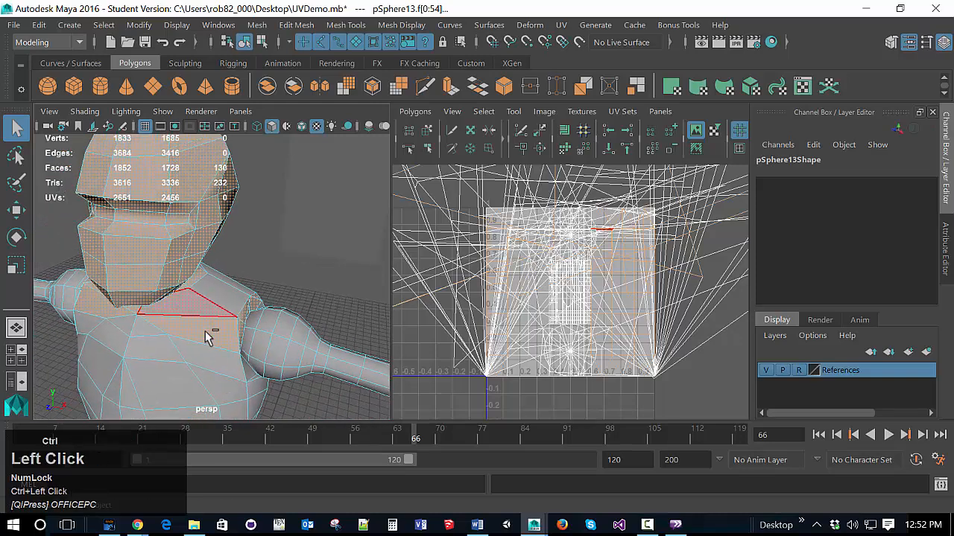
ctrl+click(252, 313)
ctrl+click(255, 304)
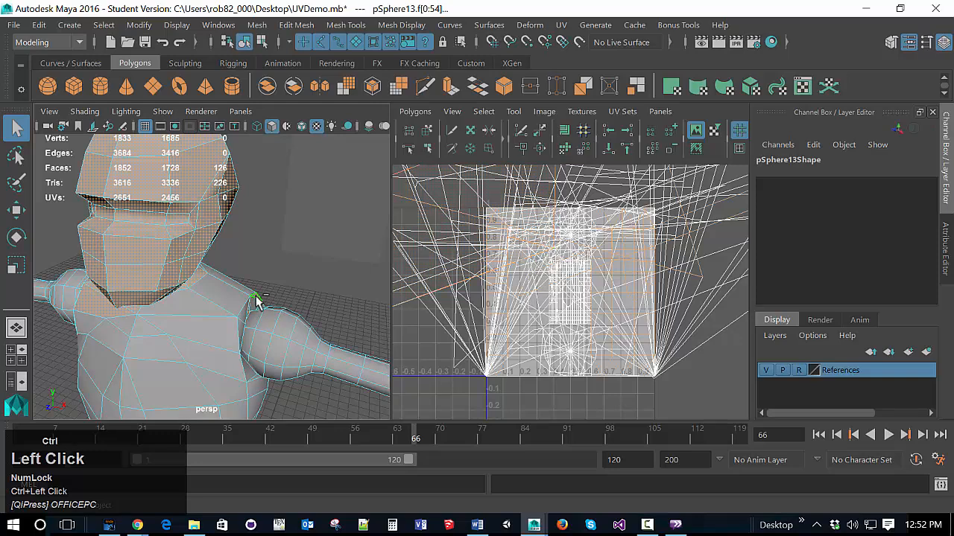
Deselect the remaining faces at the character's left shoulder, then those across the right shoulder, upper chest and base of the neck
ctrl+click(255, 297)
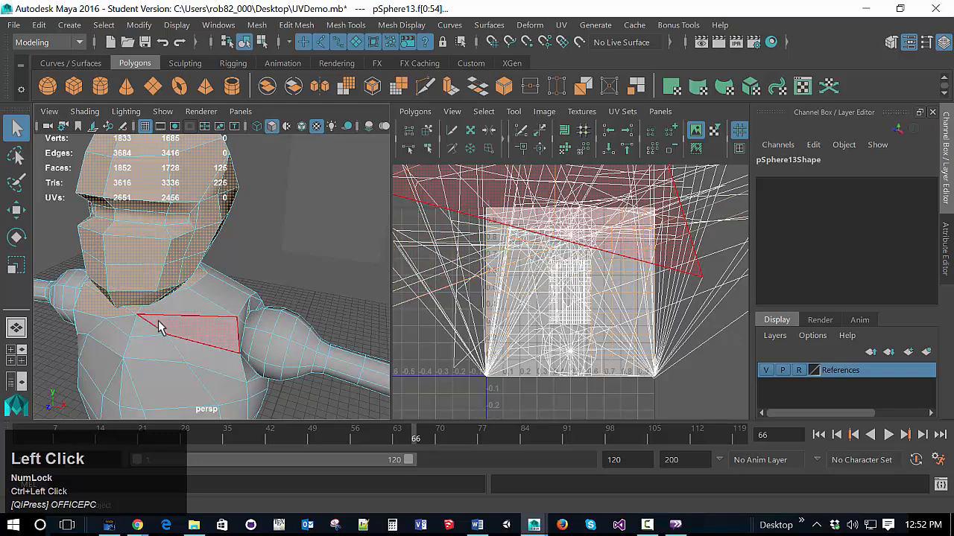
alt+drag(157, 322, 246, 313)
ctrl+click(236, 314)
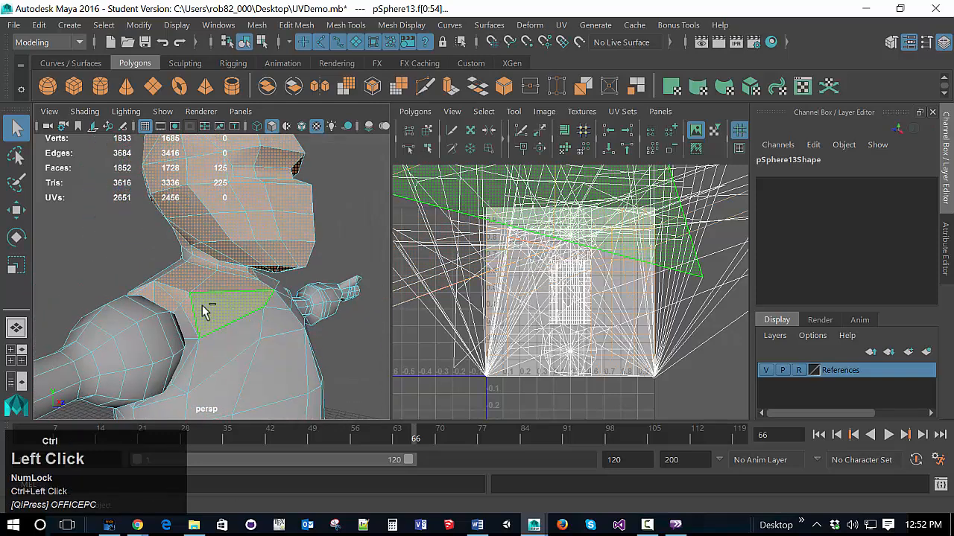
ctrl+click(172, 296)
ctrl+click(160, 297)
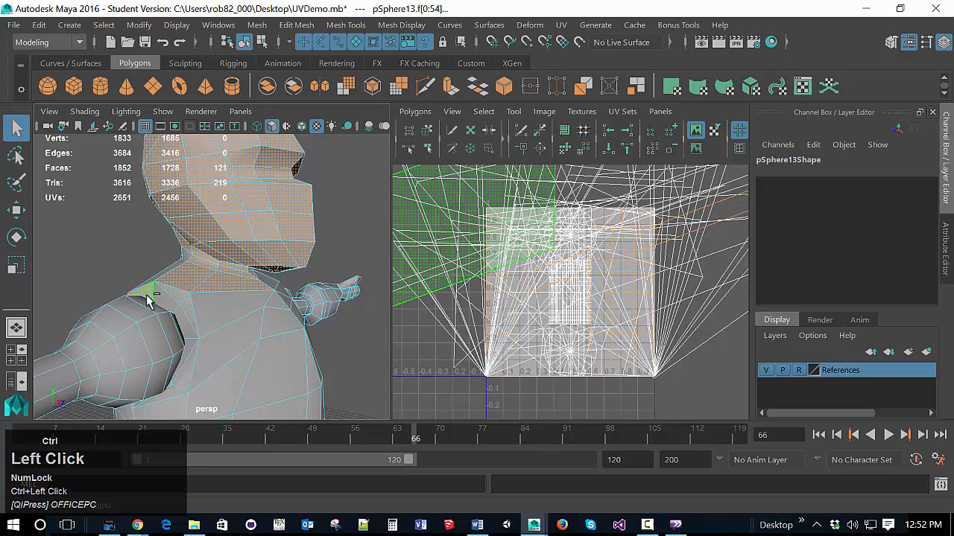
ctrl+click(146, 296)
ctrl+click(178, 278)
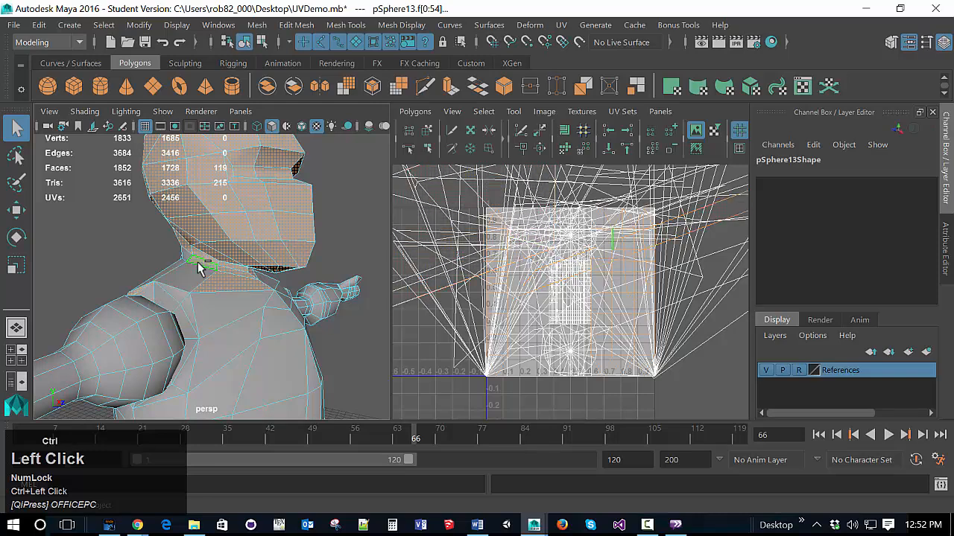
ctrl+click(230, 284)
ctrl+click(245, 292)
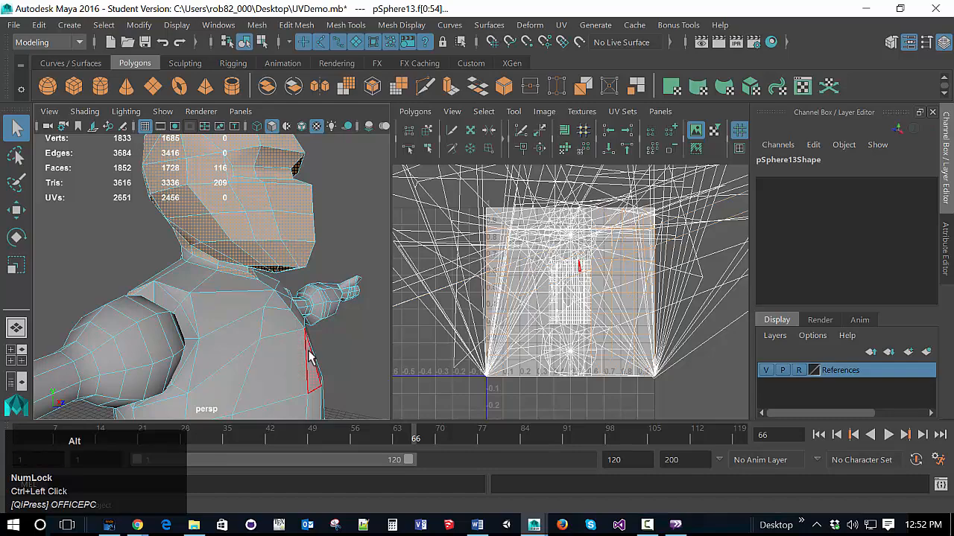
Deselect the stray neck faces below the jaw, working from the character's left side around to the right
alt+drag(309, 358, 196, 306)
ctrl+click(229, 317)
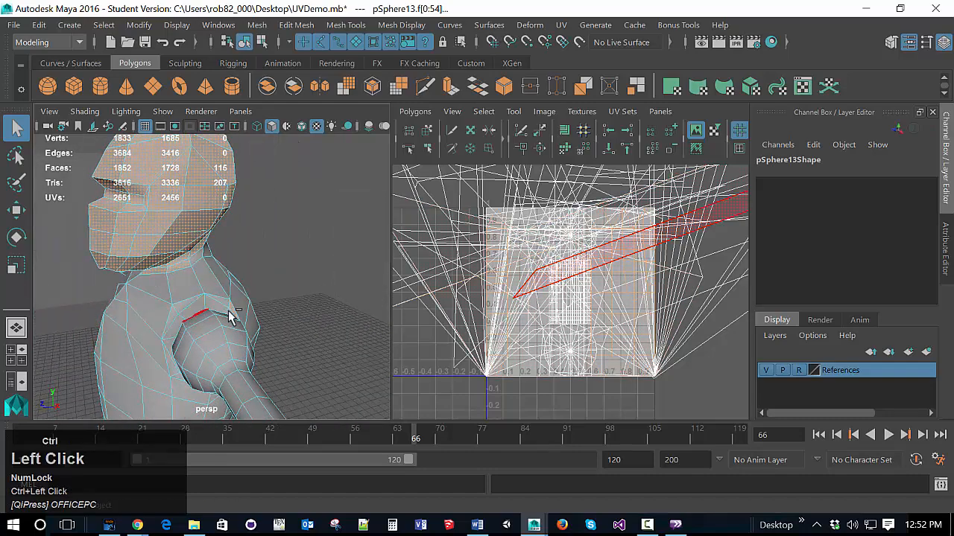
ctrl+click(235, 317)
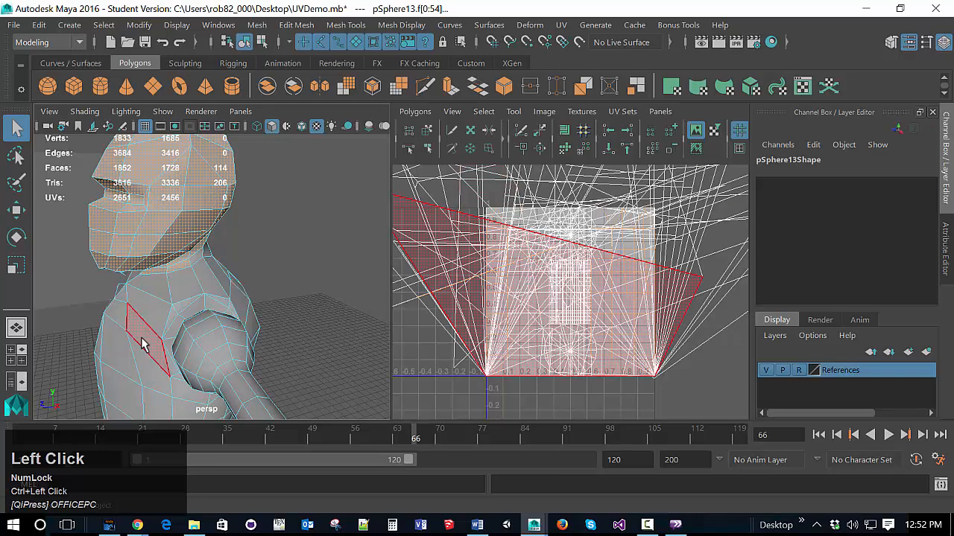
scroll(142, 319, up, 3)
scroll(144, 326, down, 2)
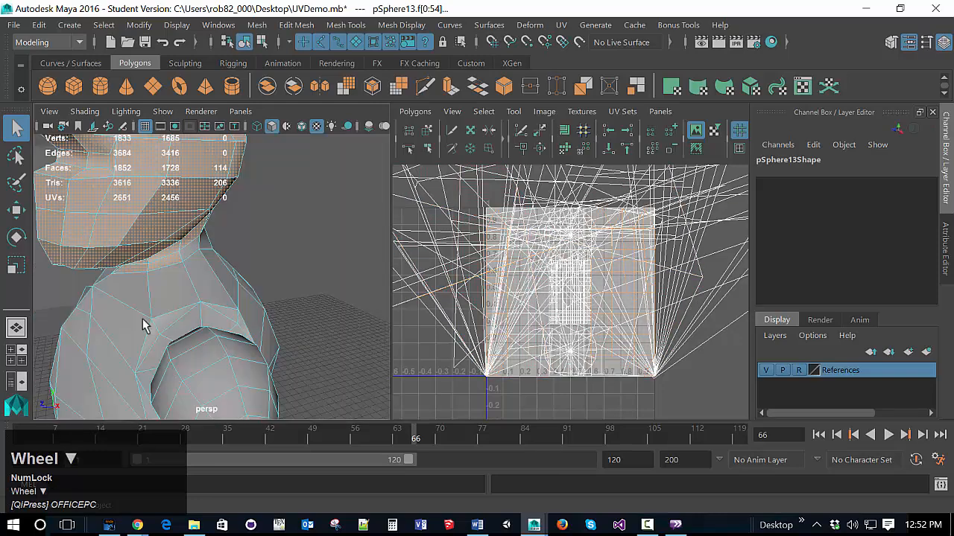
ctrl+click(141, 269)
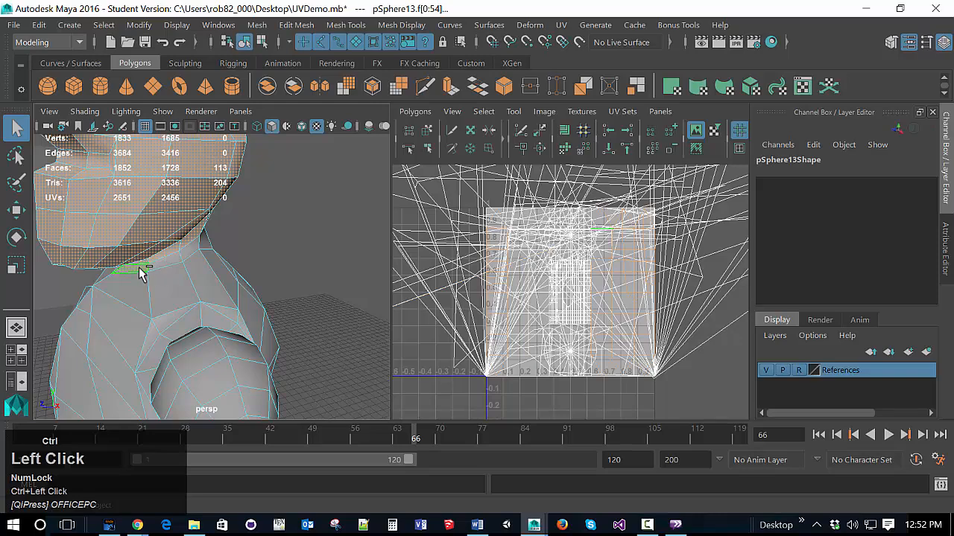
alt+drag(145, 356, 282, 329)
ctrl+click(269, 260)
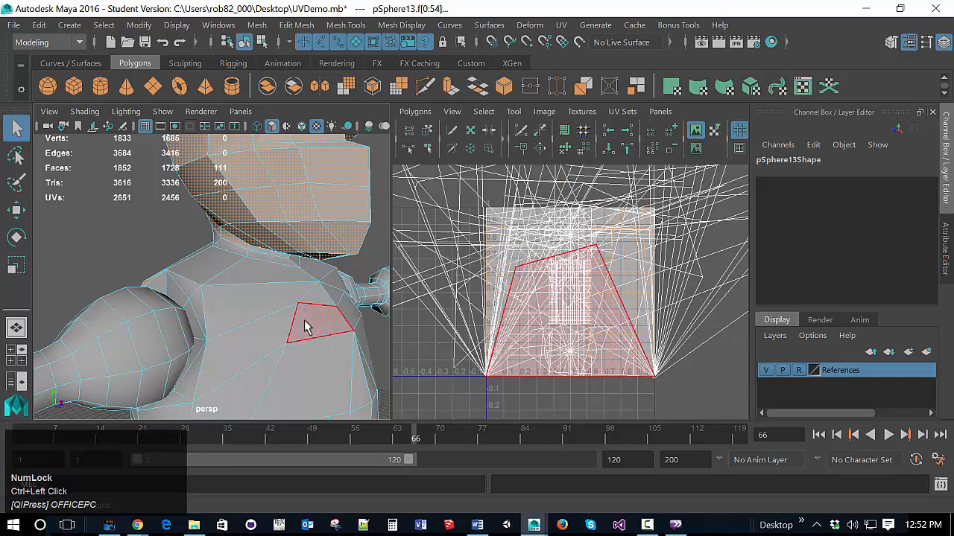
Add the neck face directly beneath the jaw on the character's right side back to the head selection
alt+drag(304, 321, 283, 296)
scroll(283, 294, up, 2)
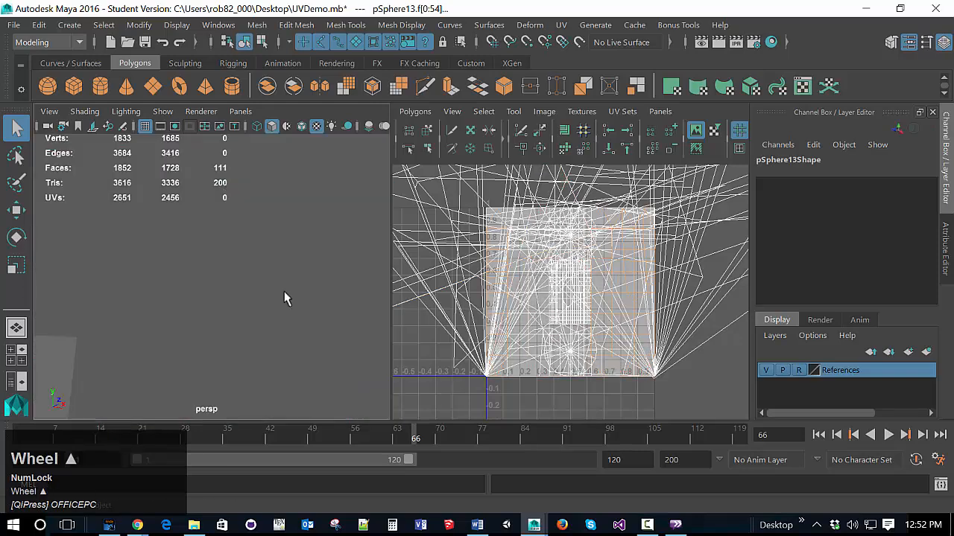
scroll(284, 291, down, 4)
alt+middle_drag(273, 276, 268, 337)
scroll(267, 336, up, 2)
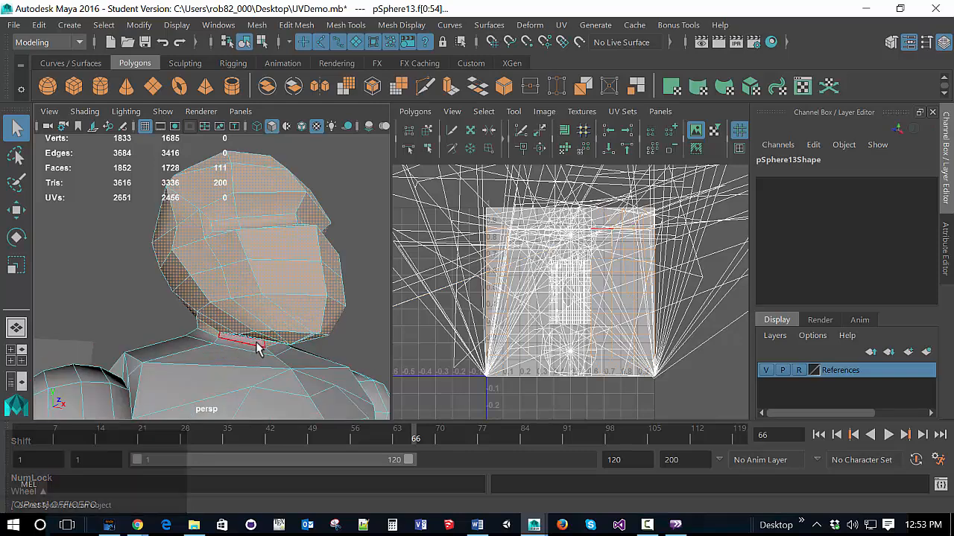
shift+click(299, 381)
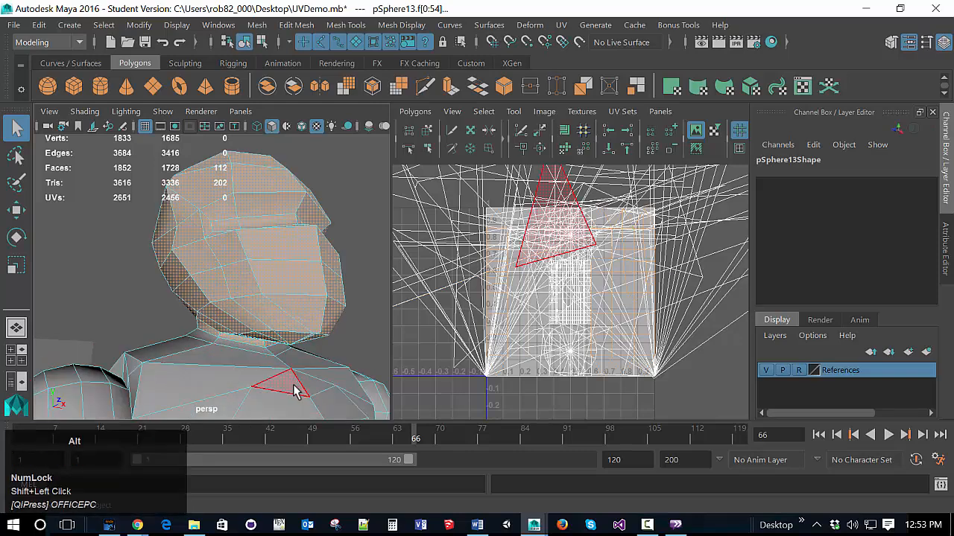
Deselect the last stray faces on top of the character's right shoulder, leaving the head faces selected
alt+drag(292, 387, 112, 313)
alt+middle_drag(198, 400, 170, 340)
alt+drag(171, 340, 228, 302)
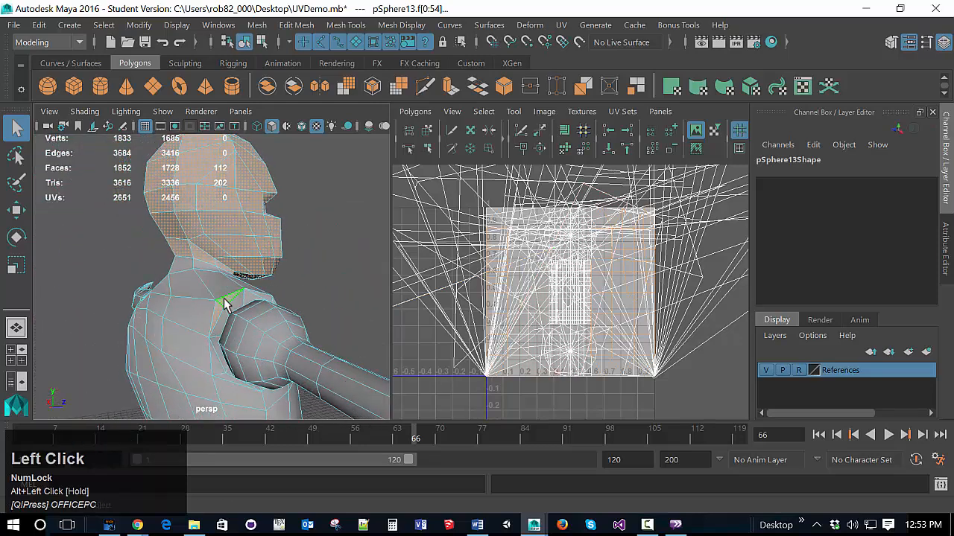
ctrl+click(226, 304)
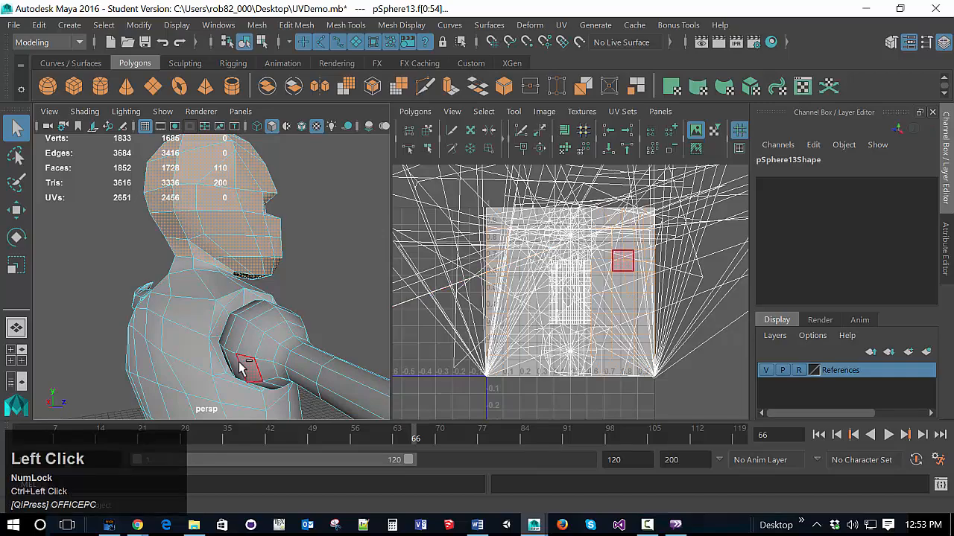
Examine the head face selection on the model from the front and its location within the tangled UV layout
alt+drag(280, 370, 383, 382)
scroll(337, 359, down, 3)
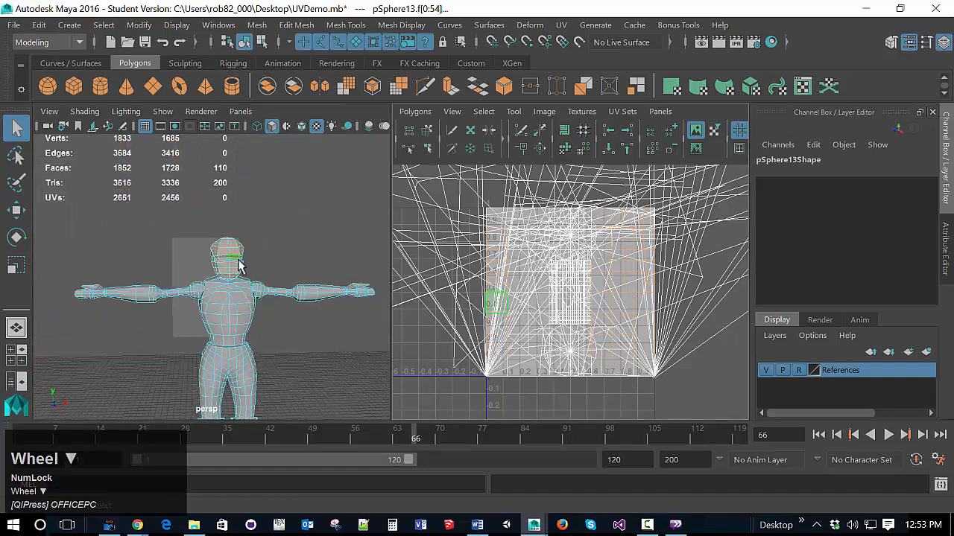
mouse_move(294, 335)
alt+mouse_down()
mouse_move(208, 335)
mouse_move(179, 347)
mouse_move(271, 357)
mouse_move(330, 323)
mouse_move(398, 315)
mouse_move(292, 344)
mouse_move(285, 332)
alt+mouse_up()
scroll(284, 330, up, 3)
alt+middle_drag(283, 330, 261, 281)
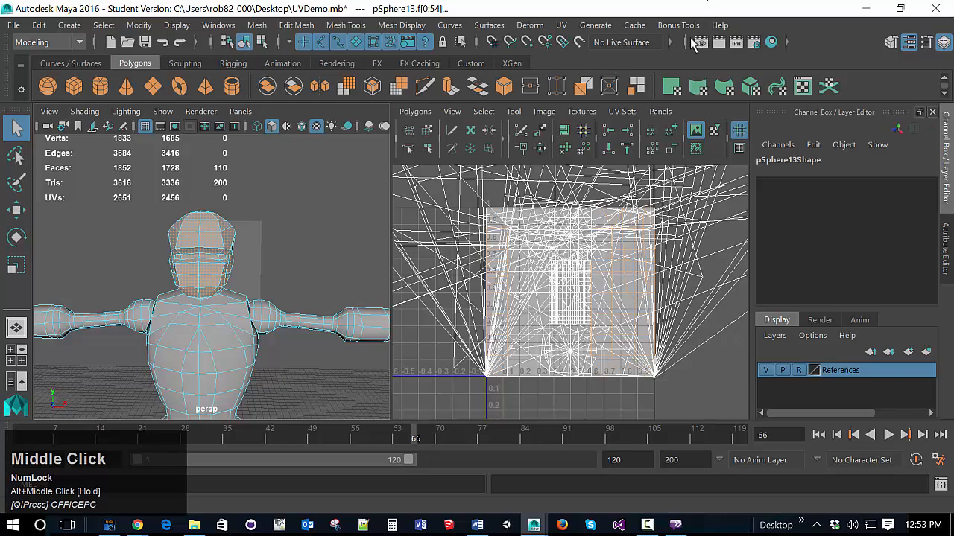
scroll(521, 281, down, 5)
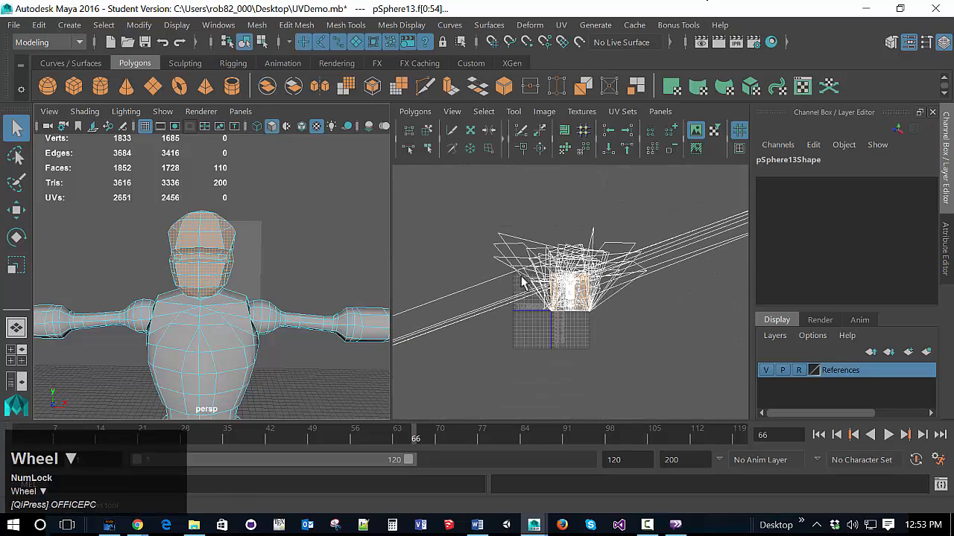
scroll(547, 276, up, 6)
scroll(549, 283, down, 2)
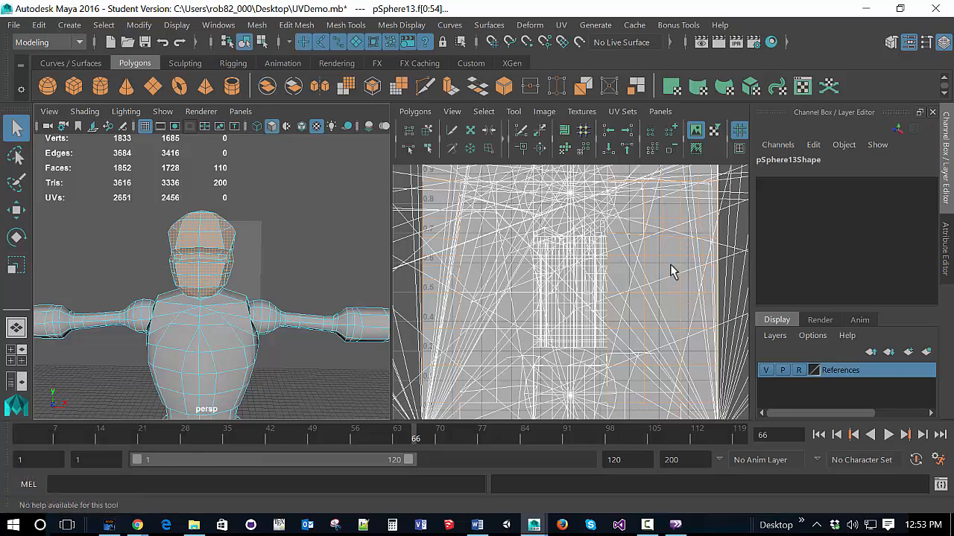
scroll(634, 328, down, 4)
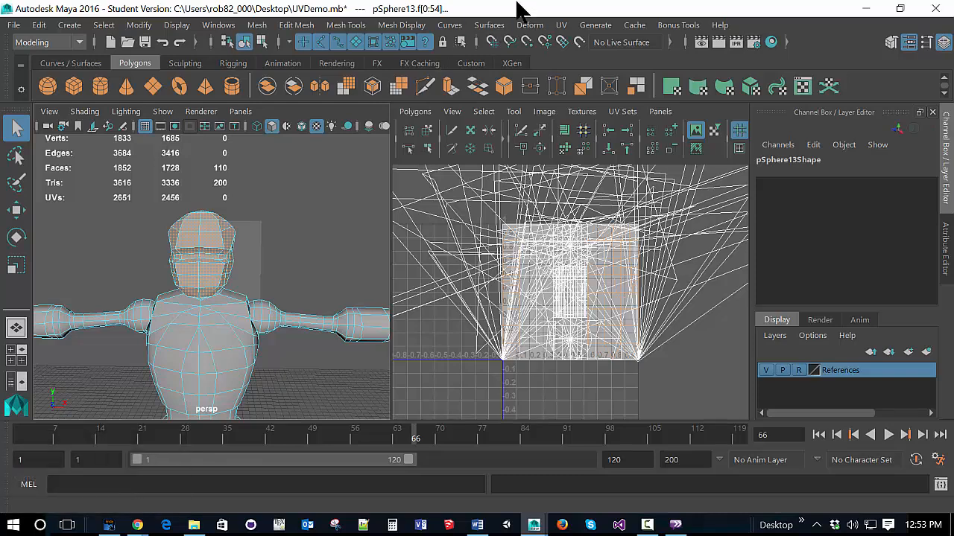
Apply a cylindrical UV projection to the head faces and move the shell clear of the other UVs, to image center 3.14, -0.19
click(561, 26)
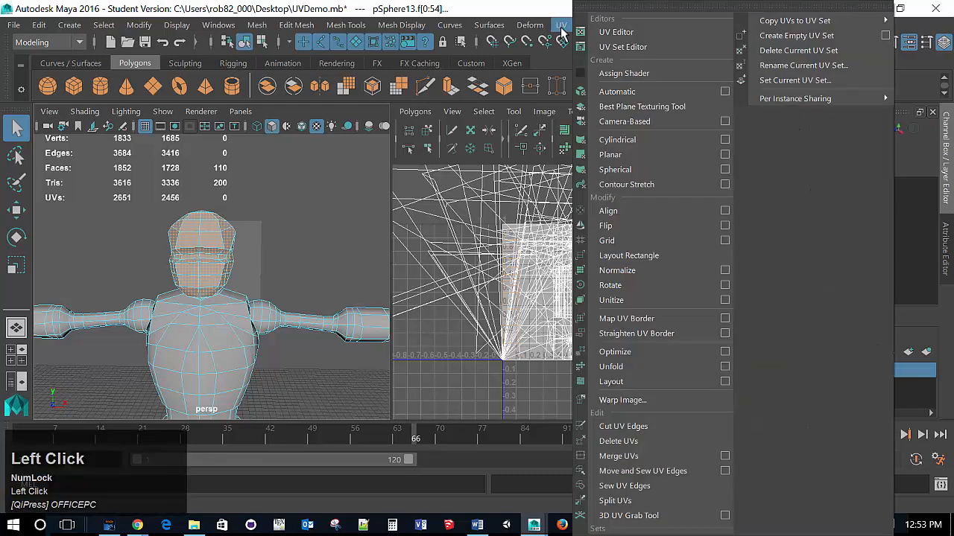
click(615, 140)
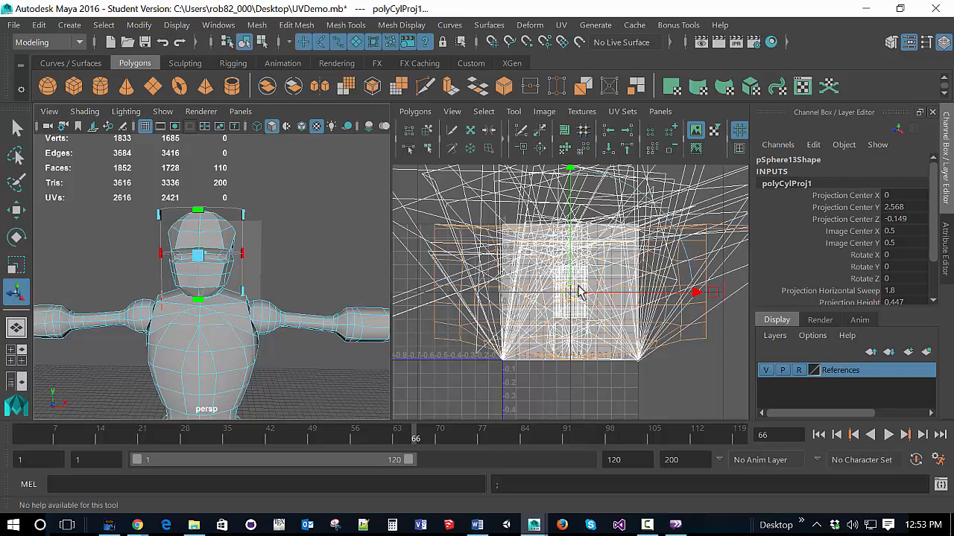
scroll(584, 314, down, 5)
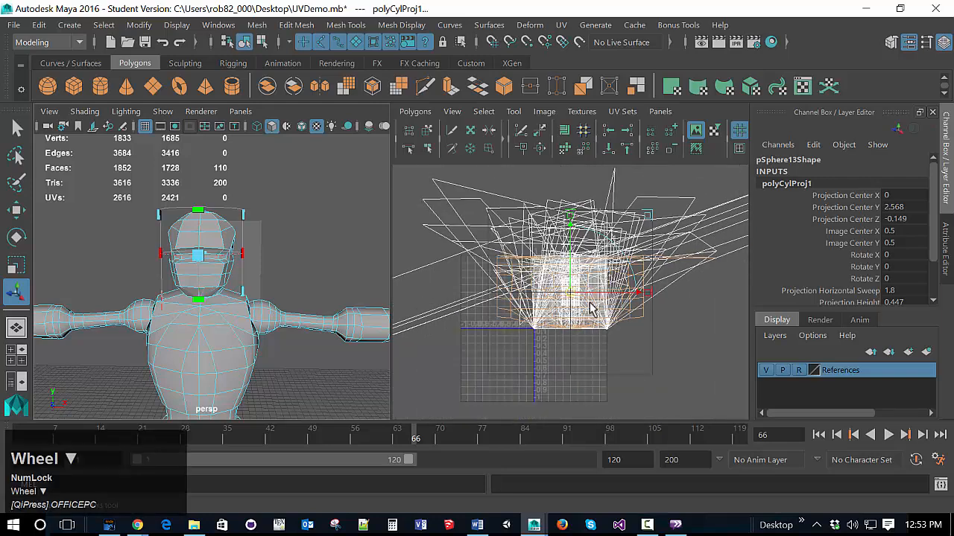
alt+middle_drag(602, 328, 537, 329)
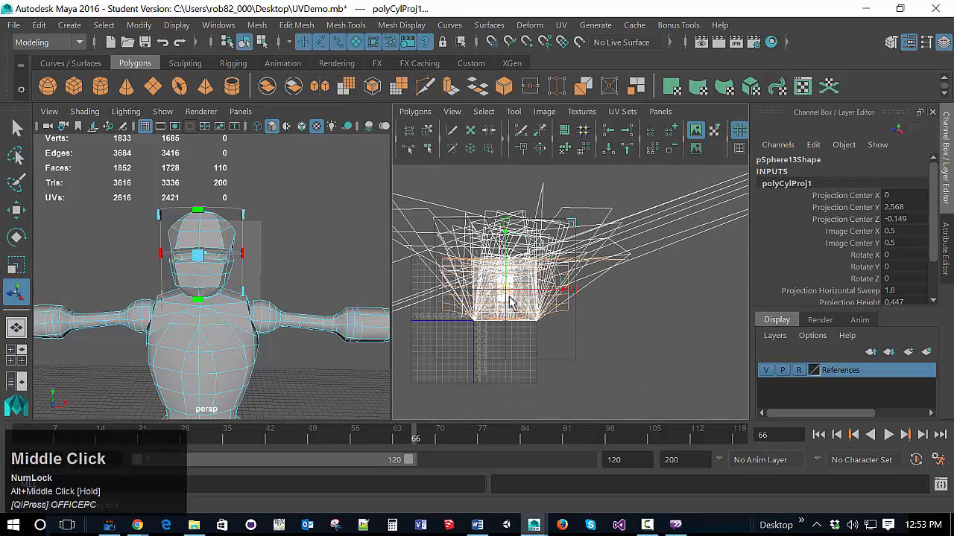
drag(507, 297, 673, 339)
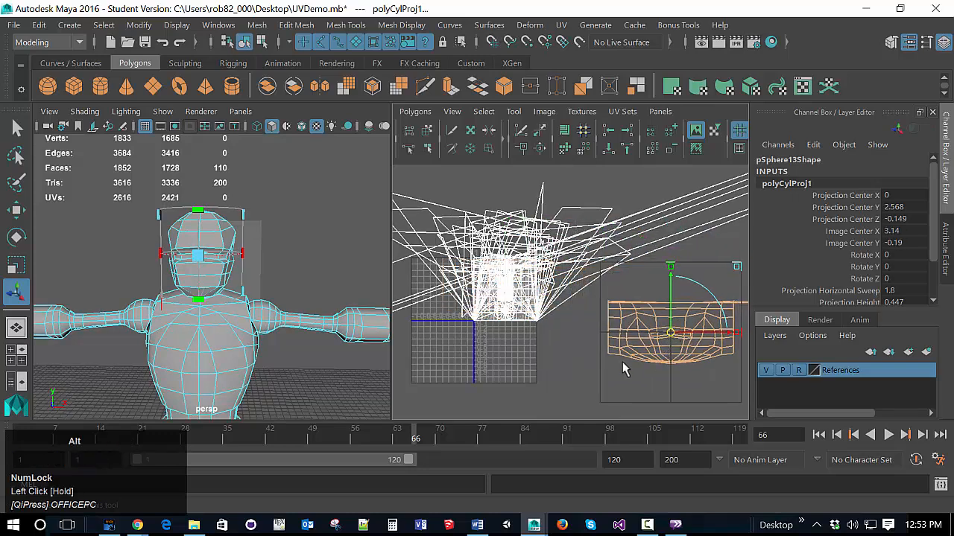
alt+middle_drag(624, 368, 569, 304)
scroll(561, 353, up, 4)
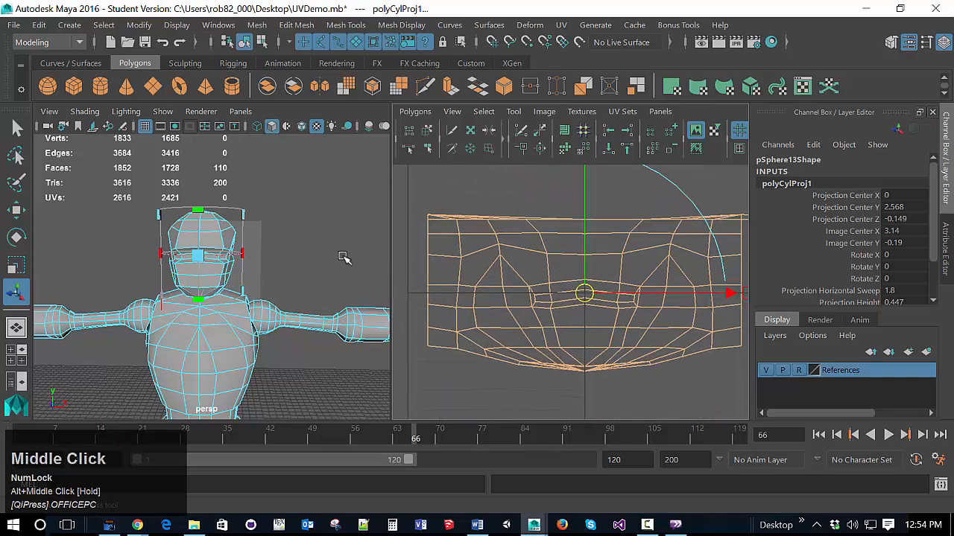
mouse_move(629, 304)
alt+mouse_down()
mouse_move(558, 378)
mouse_move(461, 376)
mouse_move(438, 398)
mouse_move(568, 345)
mouse_move(617, 345)
mouse_move(600, 326)
mouse_move(624, 316)
alt+mouse_up()
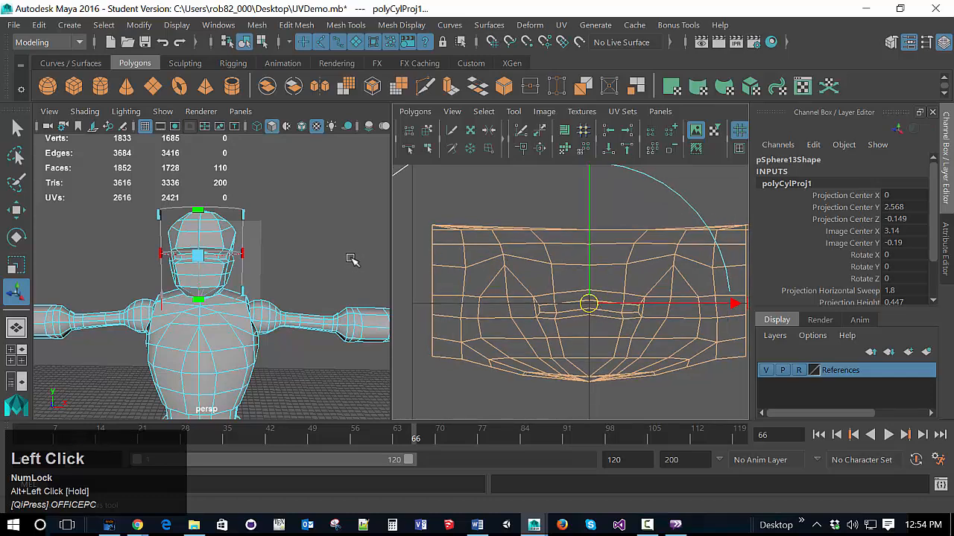
right_drag(272, 252, 219, 137)
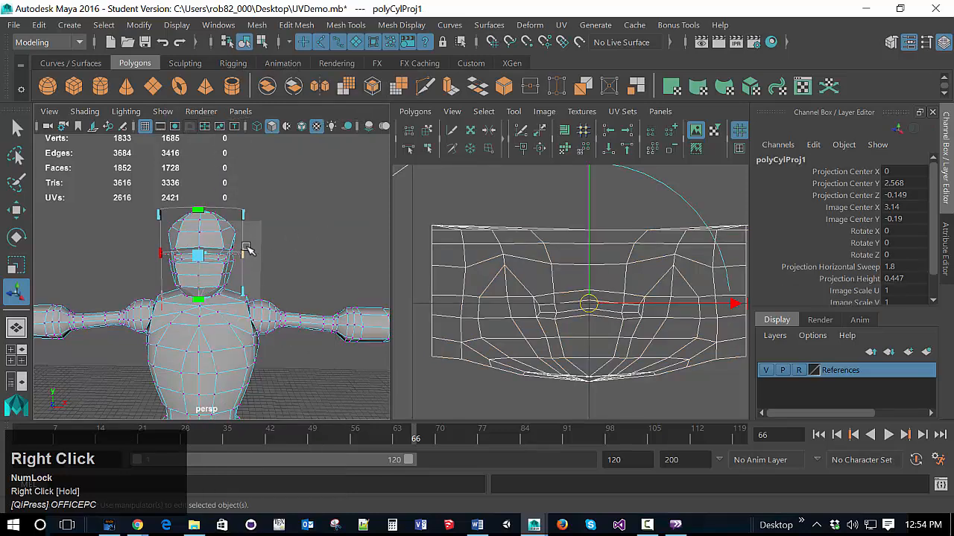
right_drag(335, 223, 406, 171)
click(217, 248)
click(264, 240)
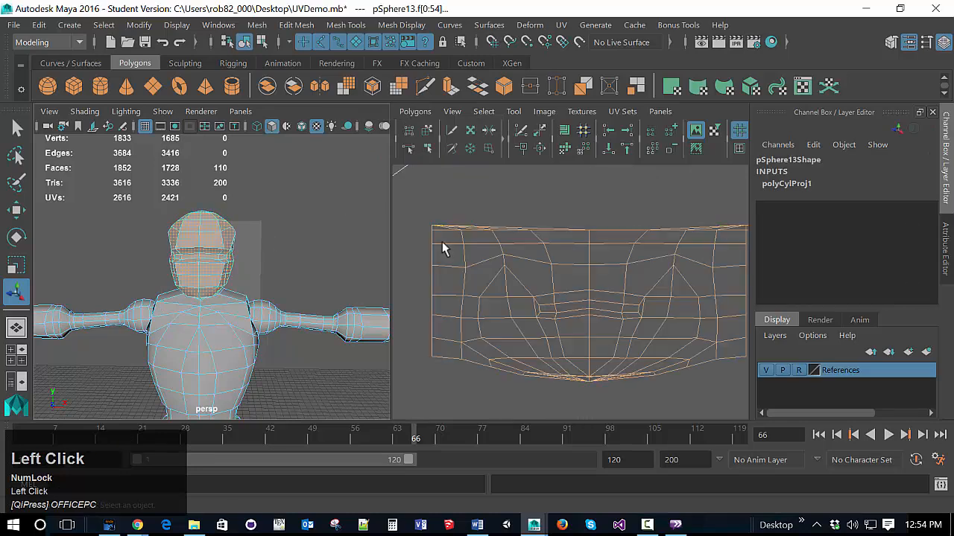
In vertex mode, pick points on the head shell, including the stray one beyond its upper edge, to match them to the model
right_drag(425, 218, 376, 220)
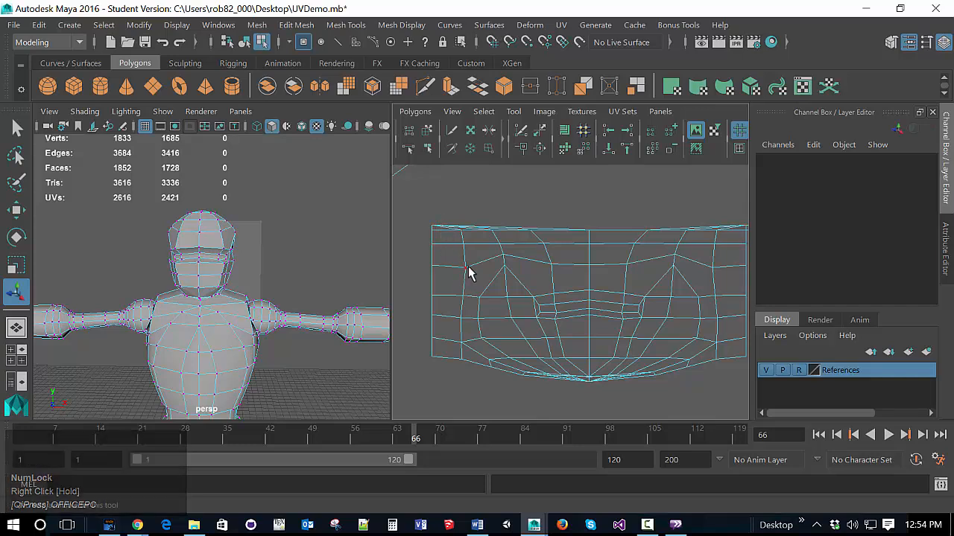
click(595, 301)
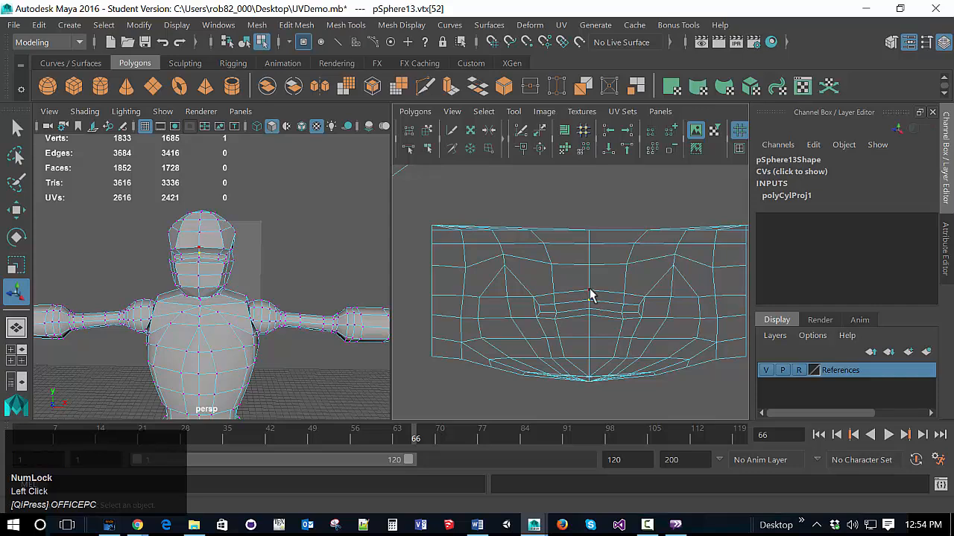
click(590, 286)
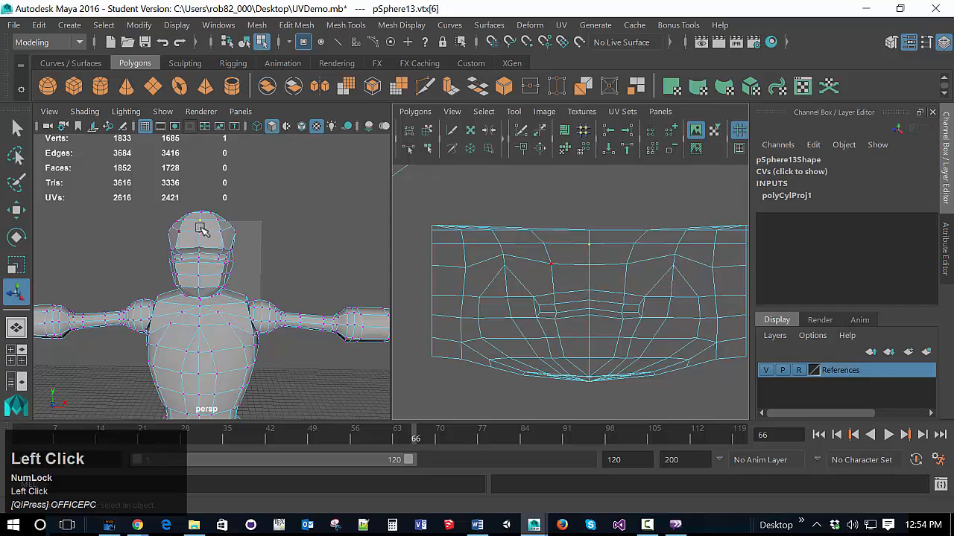
click(590, 267)
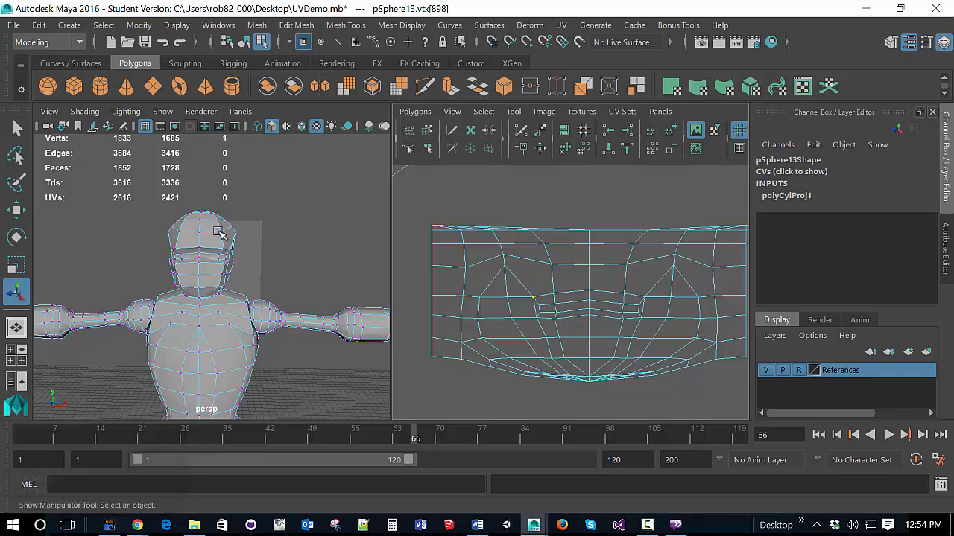
scroll(570, 287, down, 5)
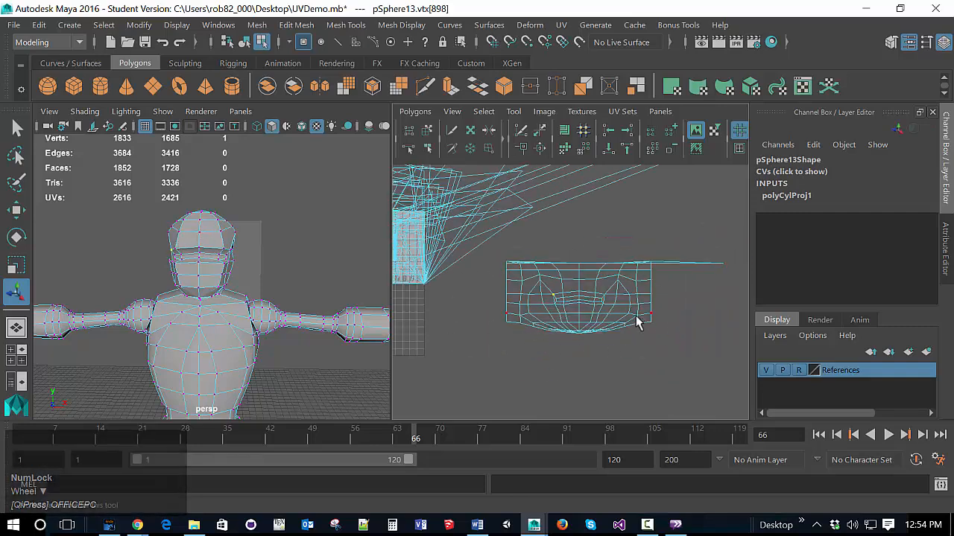
click(725, 267)
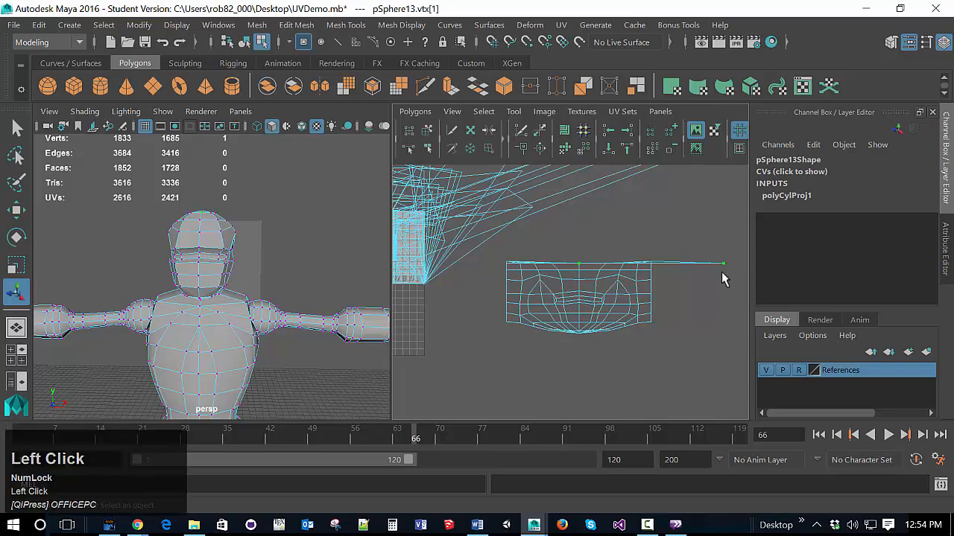
Switch to UV mode and move the stray UV beyond the head shell's upper edge to just above the shell's middle
alt+middle_drag(714, 290, 675, 334)
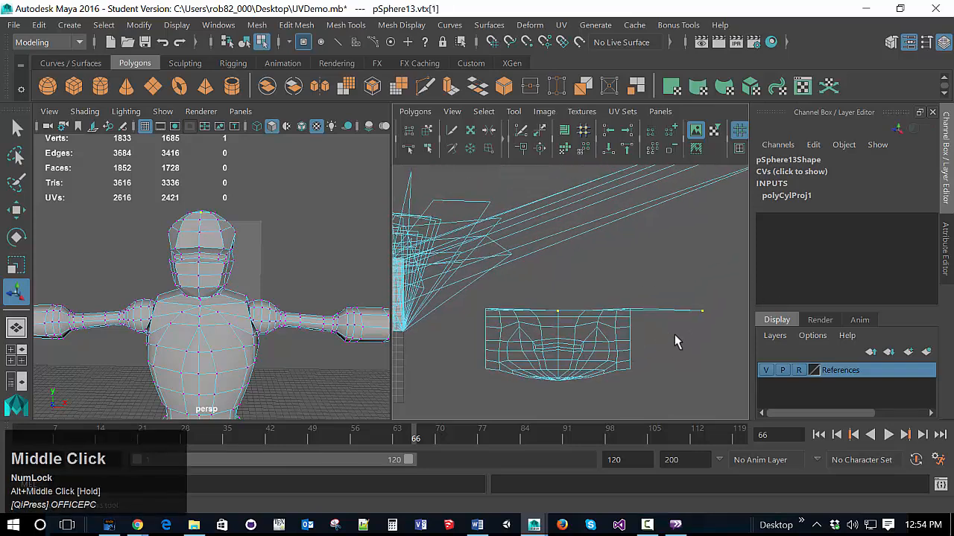
scroll(674, 336, up, 2)
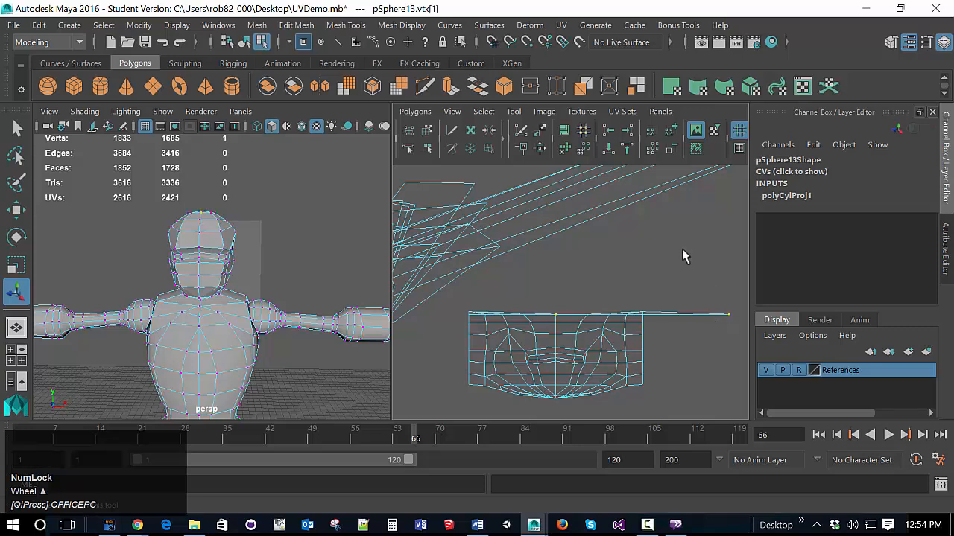
right_drag(682, 250, 736, 258)
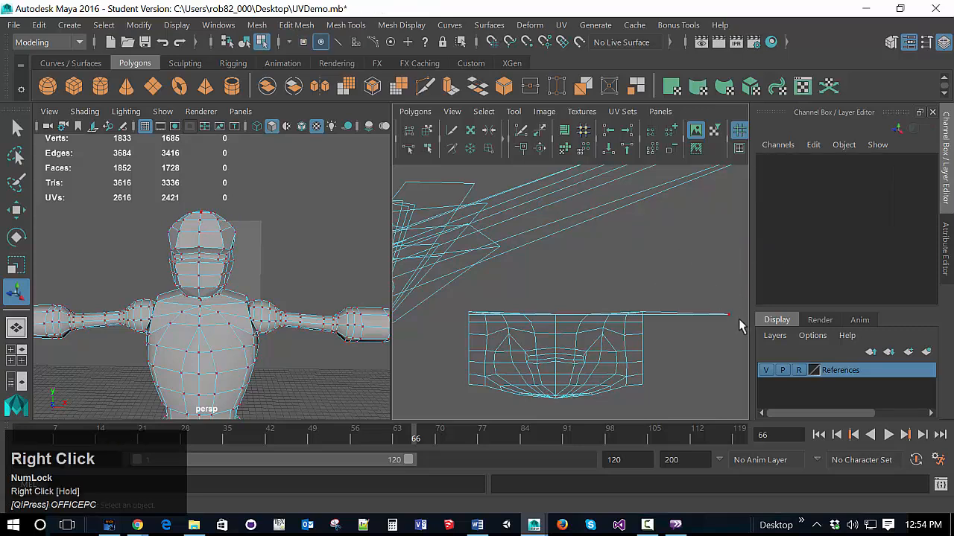
click(734, 322)
key(w)
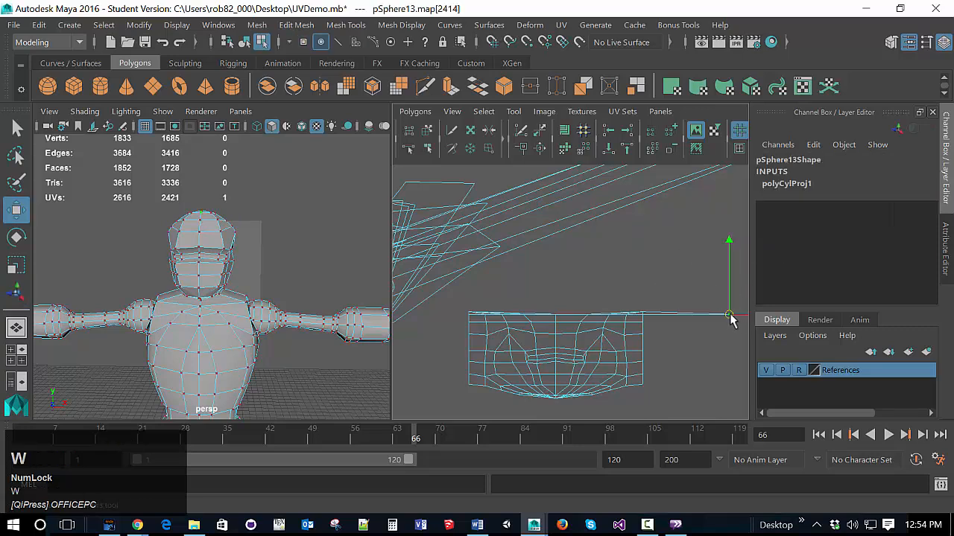
drag(730, 317, 579, 280)
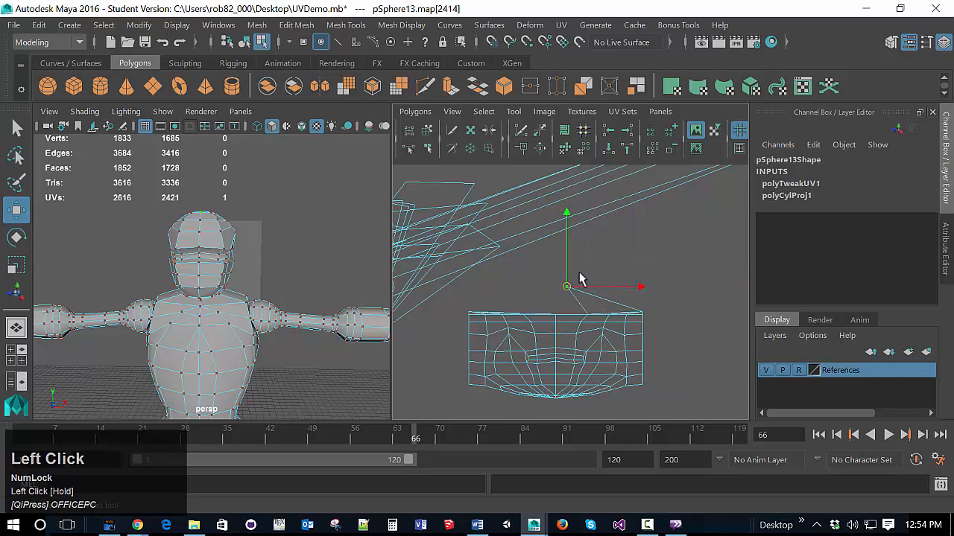
Gather the loose upper-edge UVs at the middle of the head shell, placing the outlying crown UV beside the central peak
scroll(578, 305, up, 3)
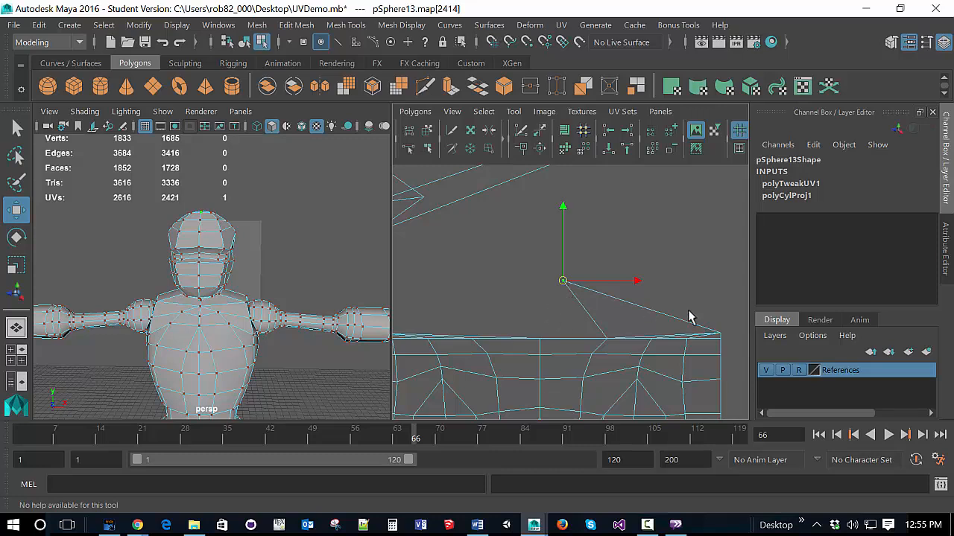
click(722, 337)
drag(721, 337, 624, 294)
alt+drag(514, 326, 625, 319)
click(439, 322)
click(645, 269)
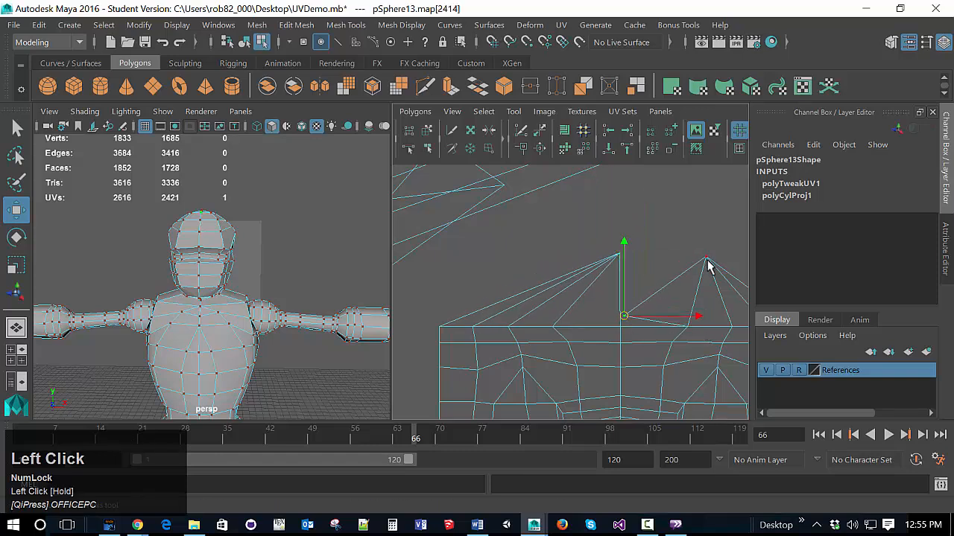
click(707, 262)
drag(707, 260, 626, 257)
In edge mode, pick the split edges at the middle of the shell's crown to match them to the top of the head
right_click(587, 251)
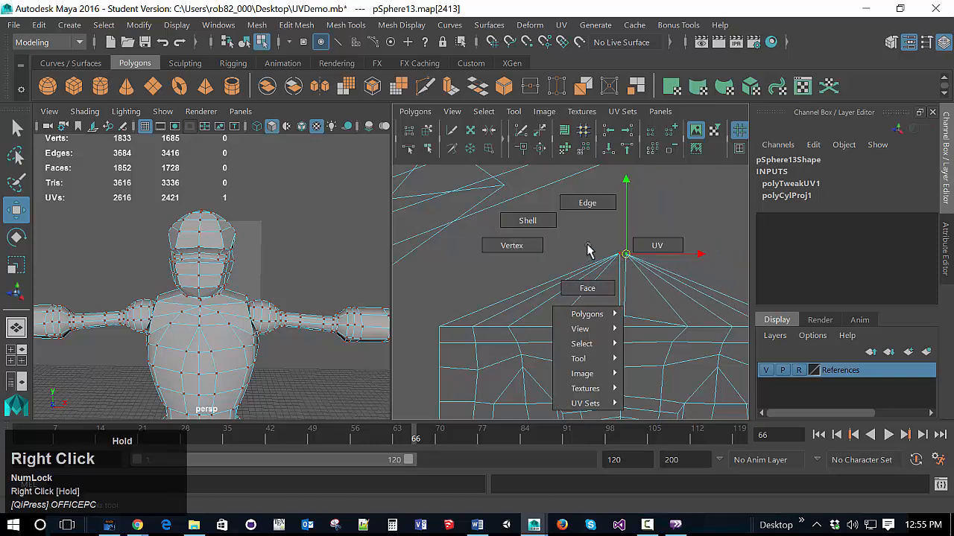
right_drag(587, 251, 585, 203)
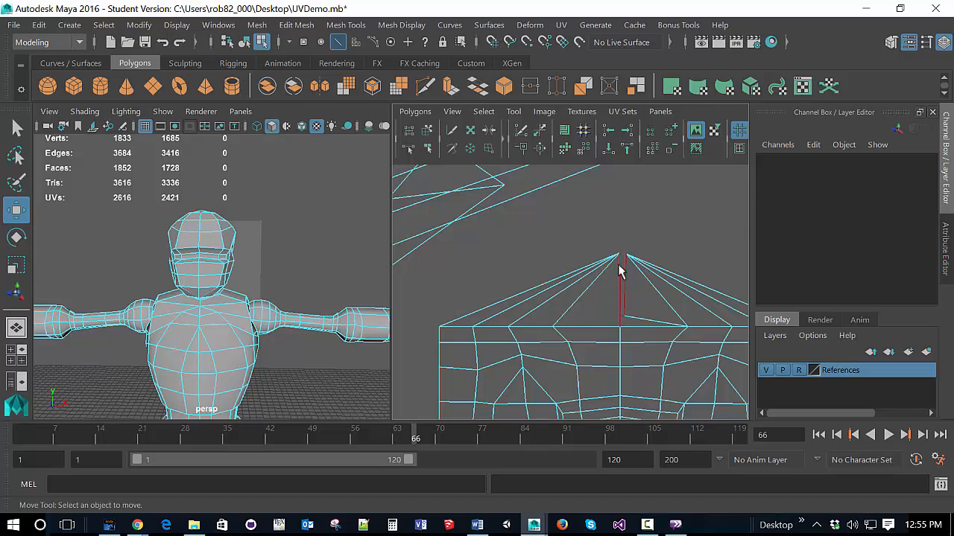
click(645, 324)
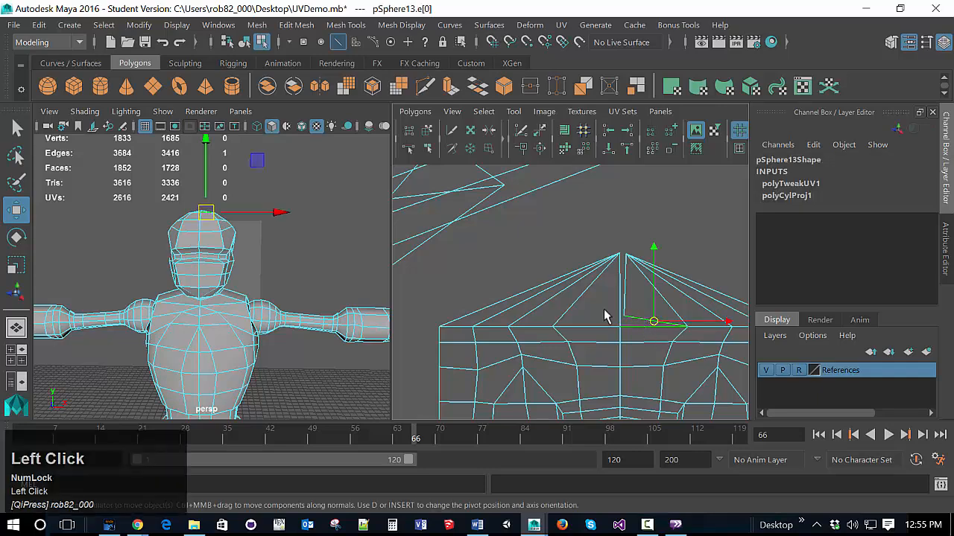
alt+drag(321, 251, 277, 307)
scroll(240, 291, up, 5)
scroll(240, 291, down, 3)
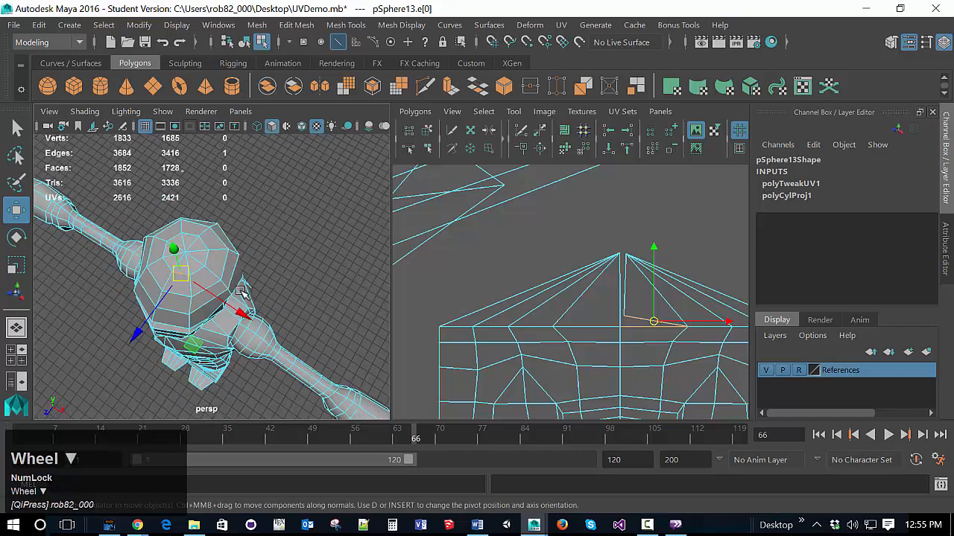
click(622, 289)
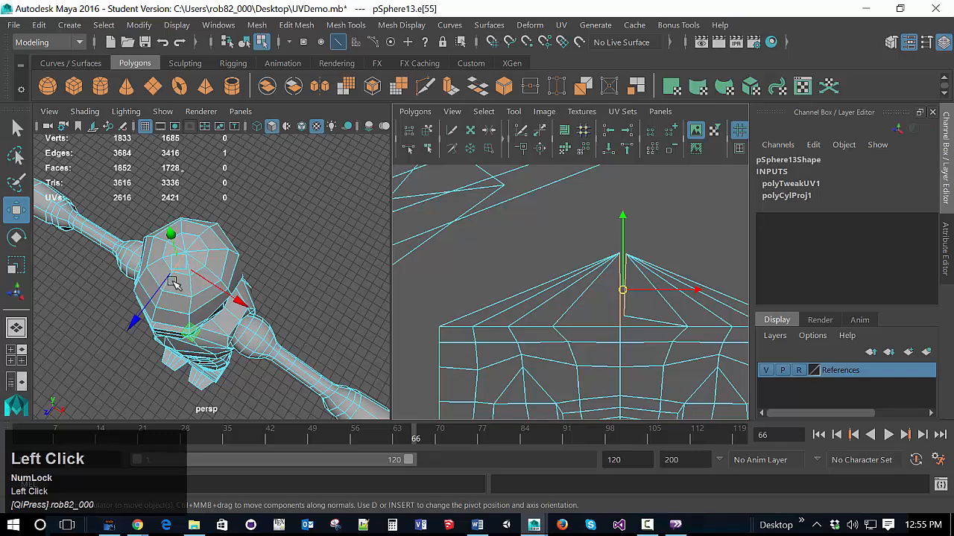
Sew the two split edges at the middle of the head shell's crown, first the horizontal one, then the vertical one
click(640, 322)
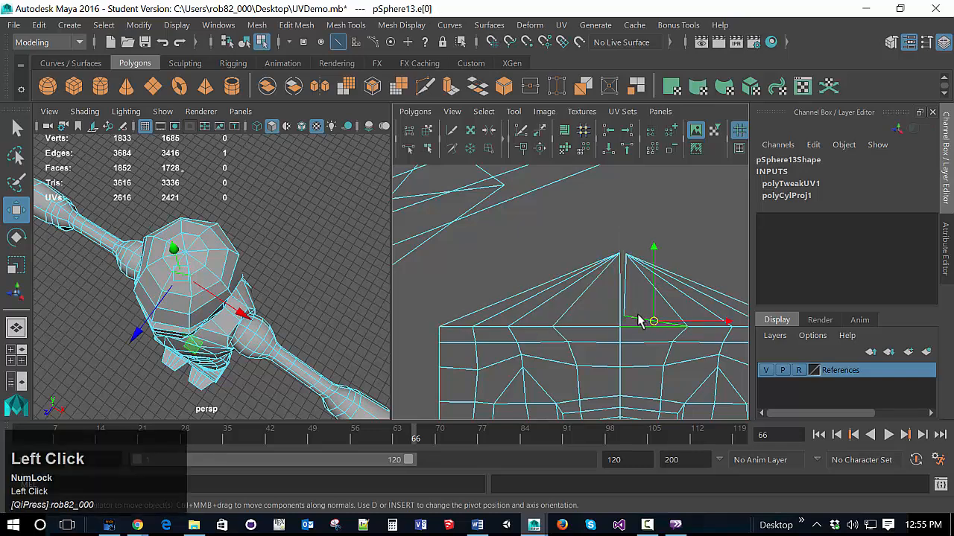
right_click(644, 325)
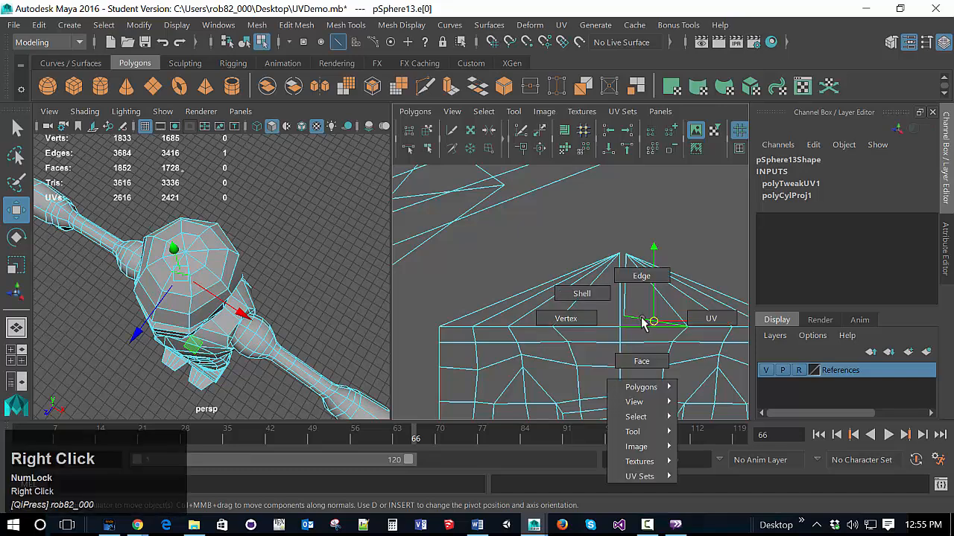
right_drag(644, 326, 721, 453)
right_drag(723, 464, 721, 463)
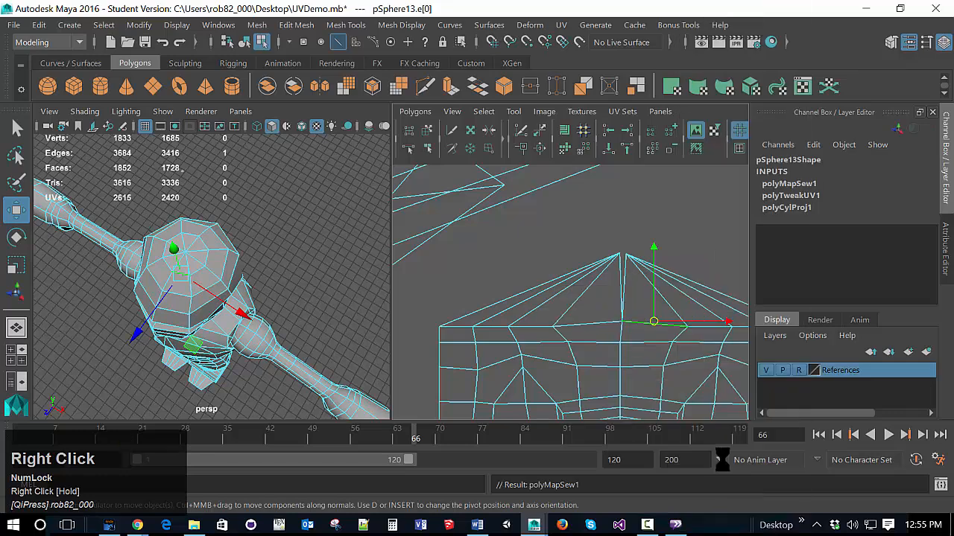
click(625, 280)
right_drag(624, 280, 720, 464)
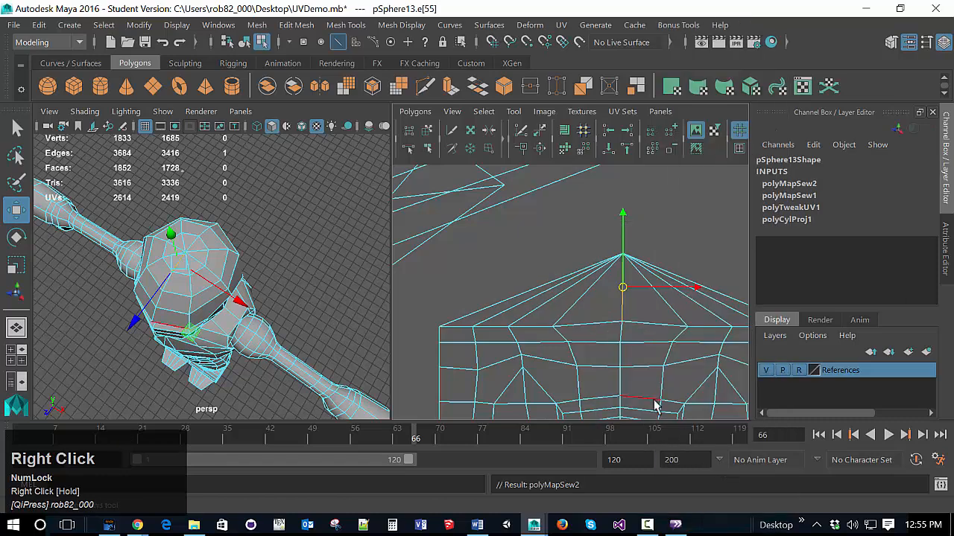
In UV mode, nudge the UV below the crown's peak into line with the middle column of the head shell
scroll(655, 396, down, 3)
scroll(654, 385, up, 3)
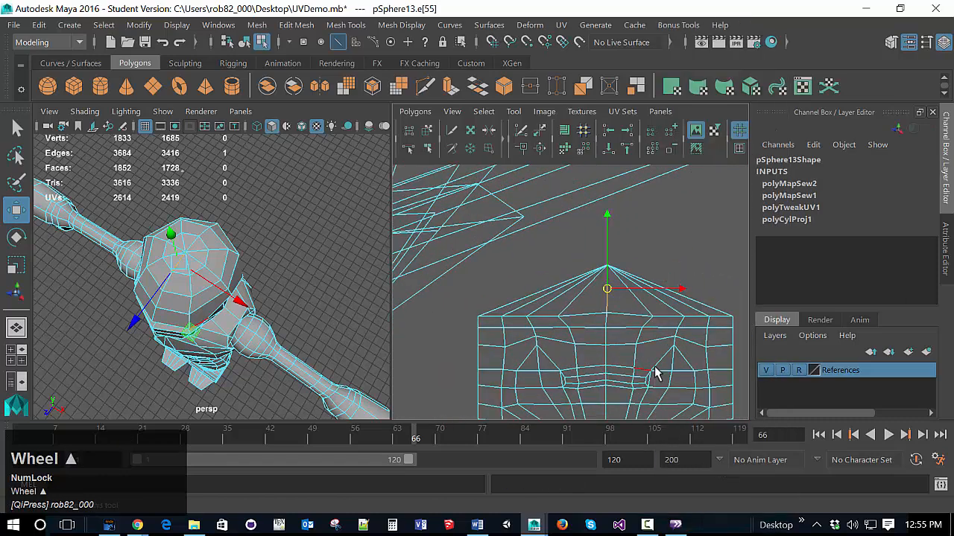
scroll(570, 254, down, 2)
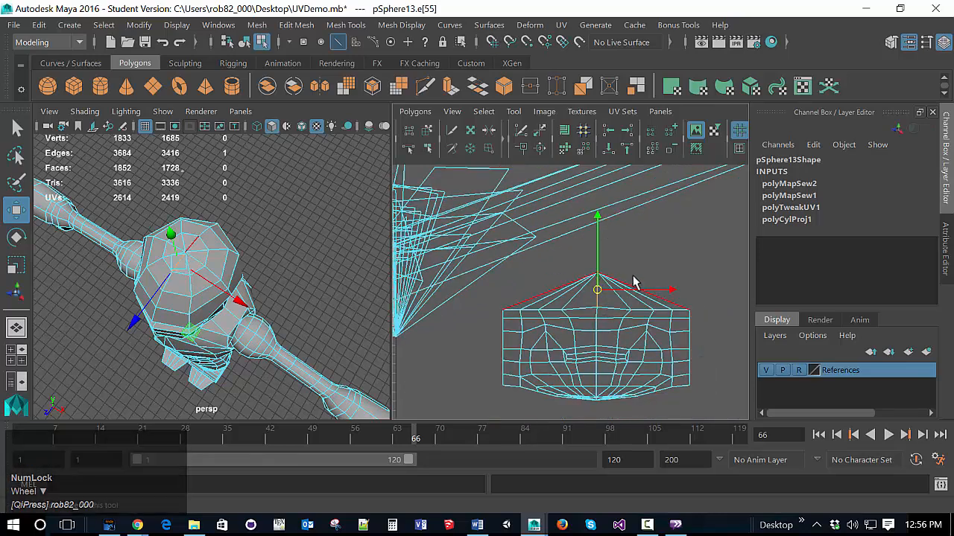
scroll(630, 283, down, 1)
alt+middle_drag(630, 283, 610, 260)
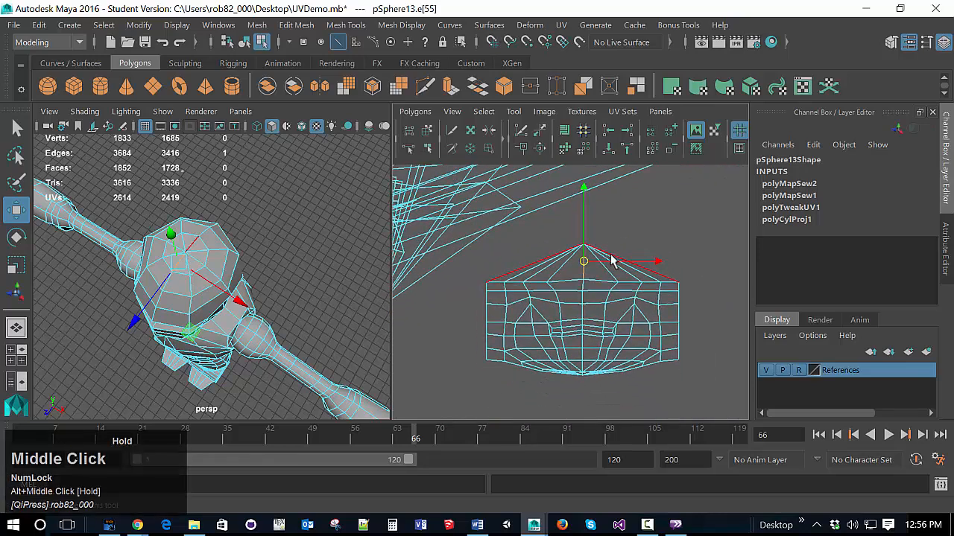
right_drag(600, 272, 690, 243)
click(583, 280)
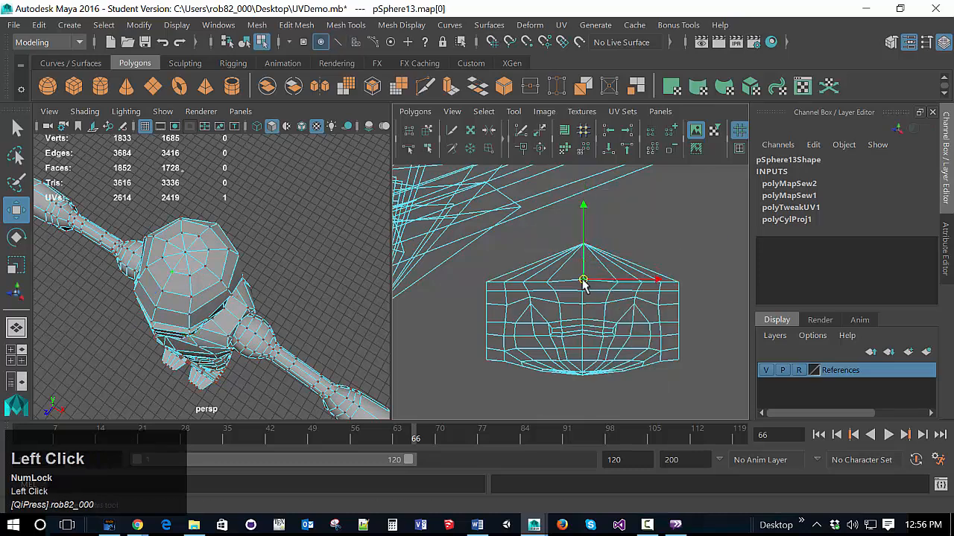
drag(586, 280, 587, 286)
scroll(587, 281, up, 3)
scroll(605, 304, down, 2)
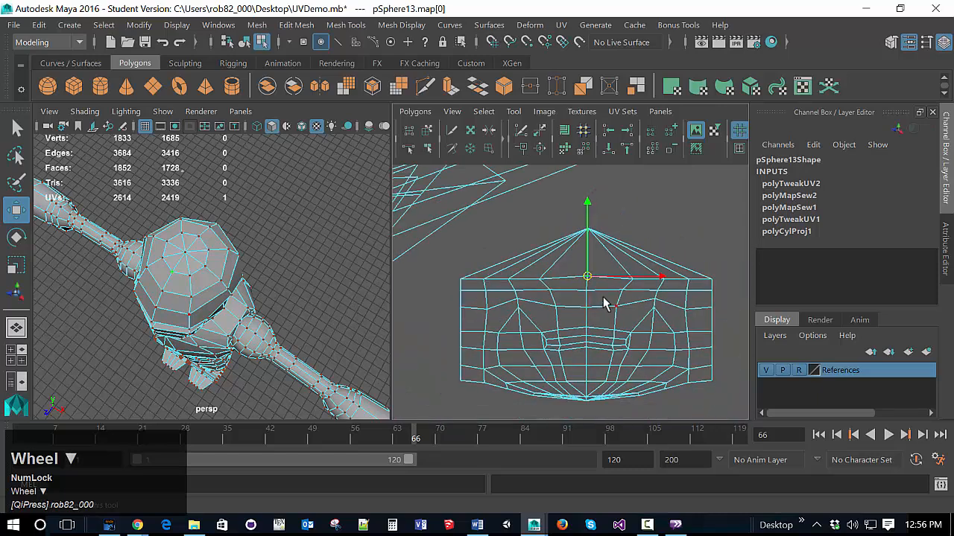
Align the head shell's middle column of UVs to their minimum U value, and check the peak UV against the model
drag(596, 208, 602, 417)
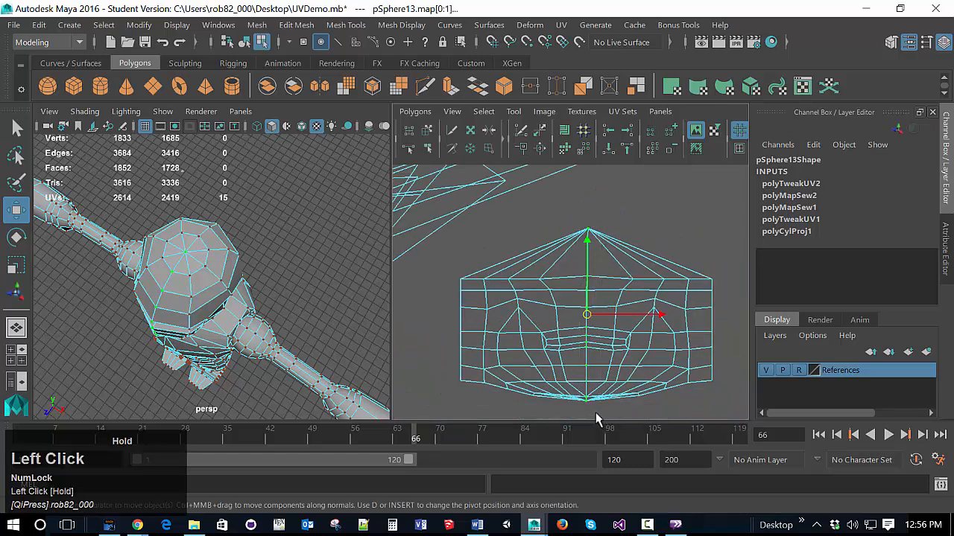
click(612, 137)
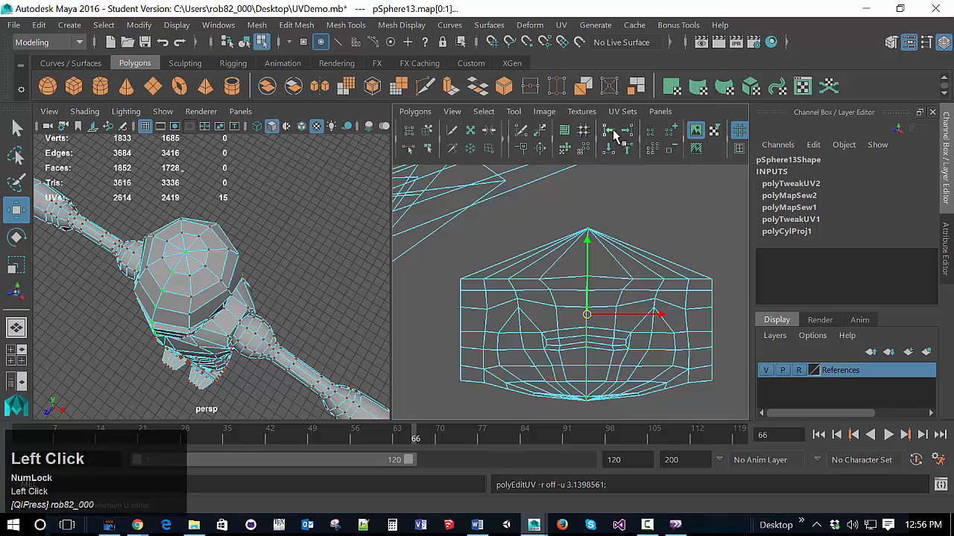
click(608, 226)
scroll(618, 336, down, 1)
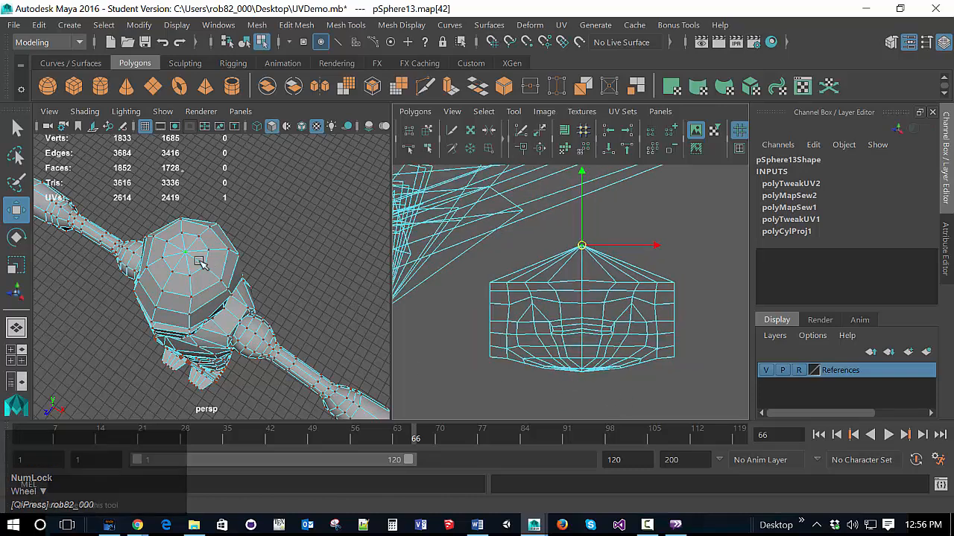
scroll(607, 359, up, 1)
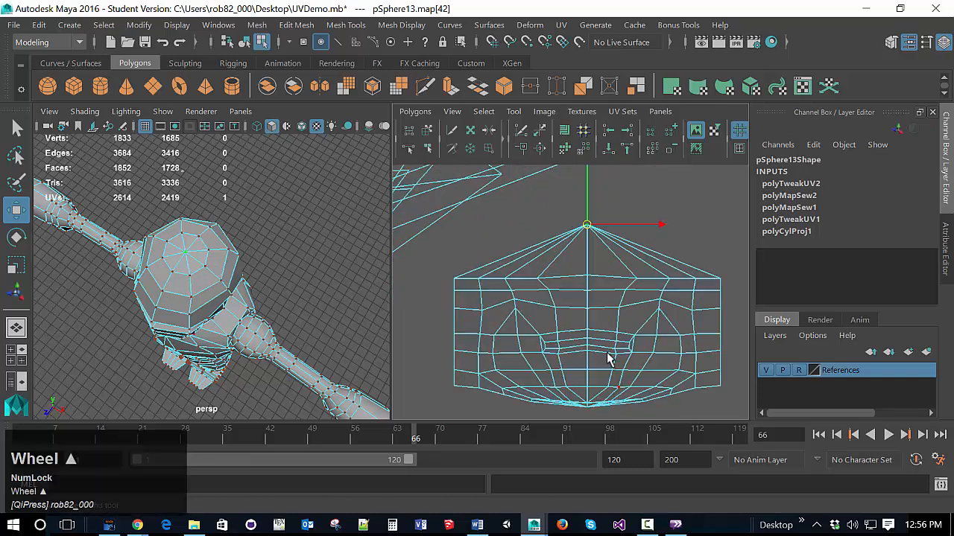
scroll(607, 359, down, 3)
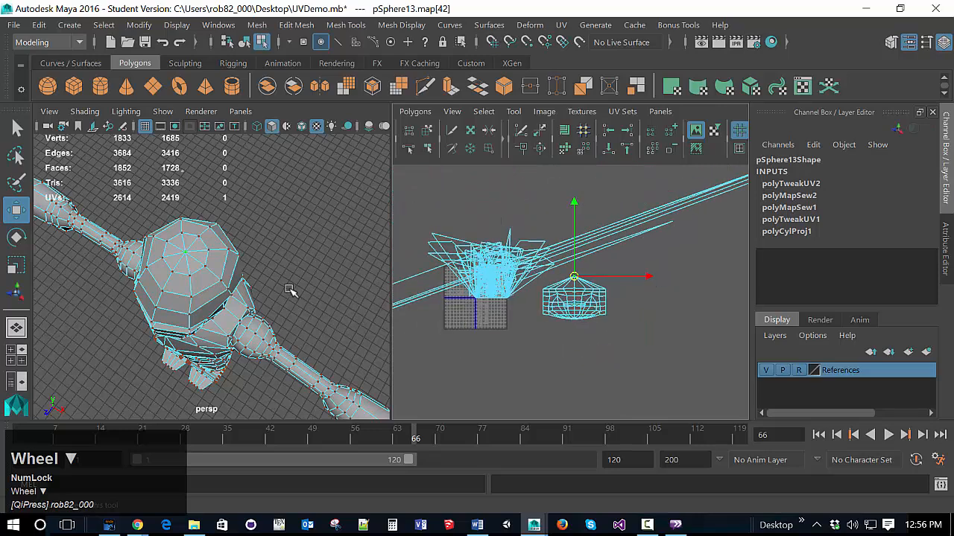
In face mode, select the faces of the character's left arm from the upper arm out to the hand
right_click(355, 247)
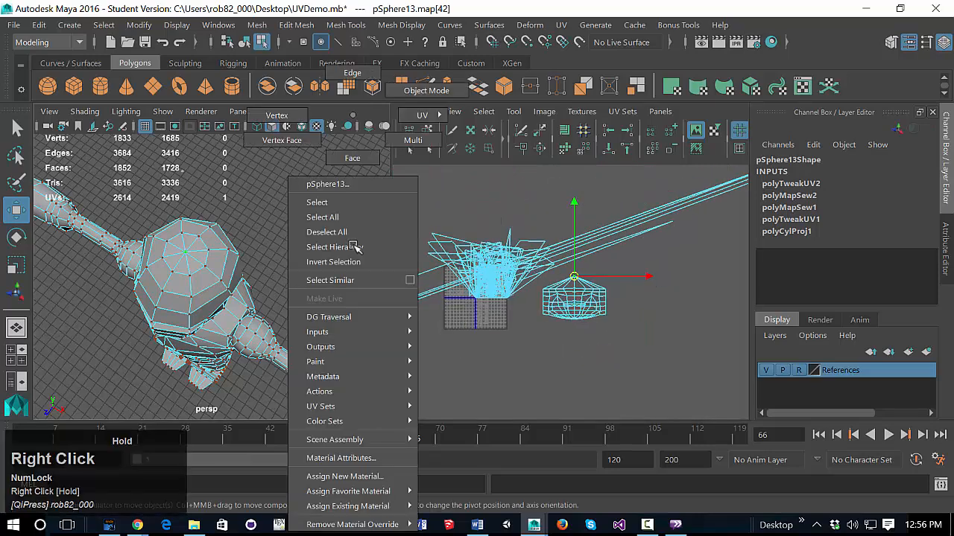
right_drag(356, 247, 354, 158)
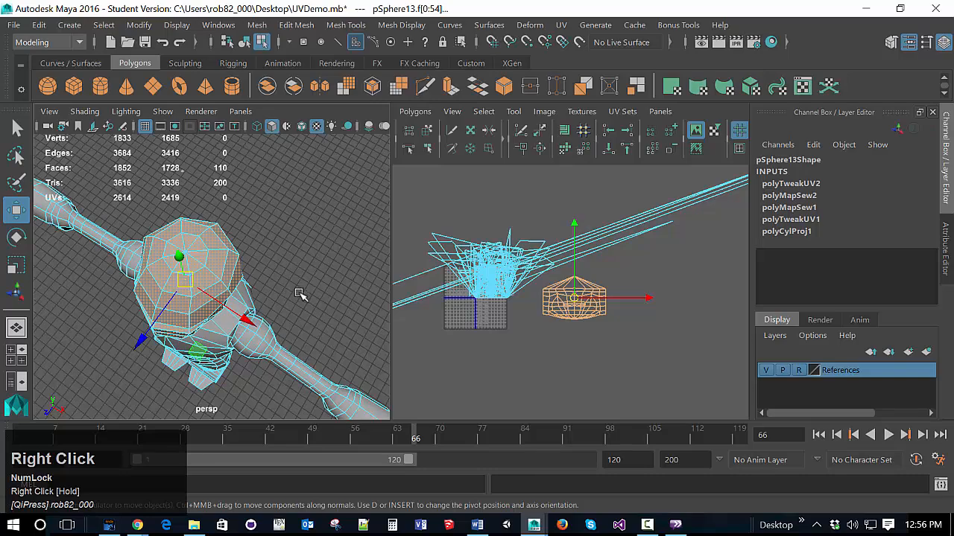
alt+drag(298, 292, 336, 256)
scroll(339, 267, down, 2)
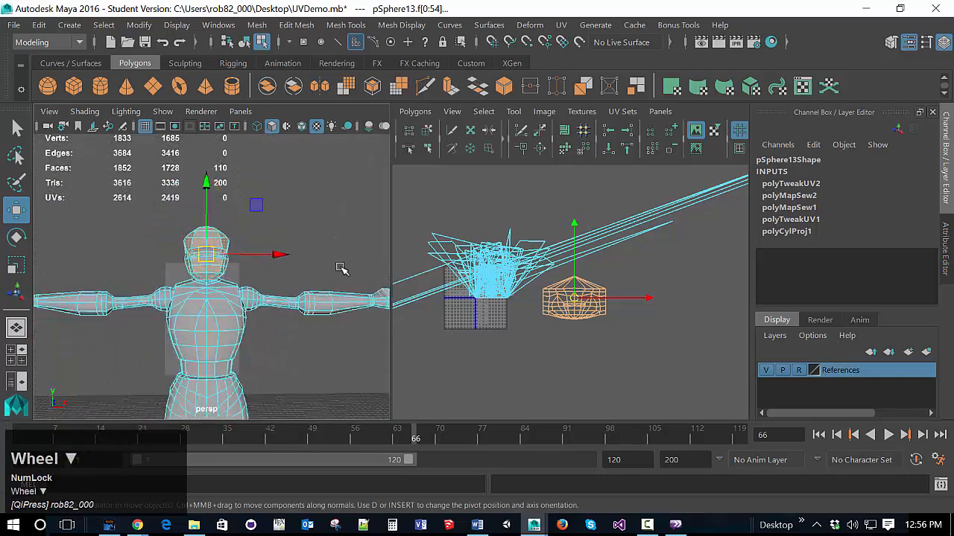
scroll(341, 269, down, 2)
alt+middle_drag(283, 291, 201, 272)
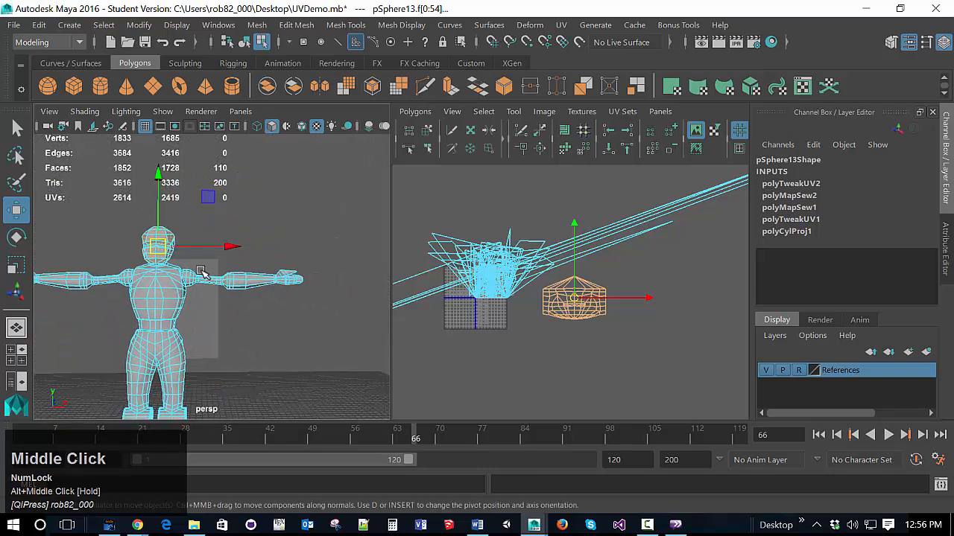
scroll(228, 294, up, 2)
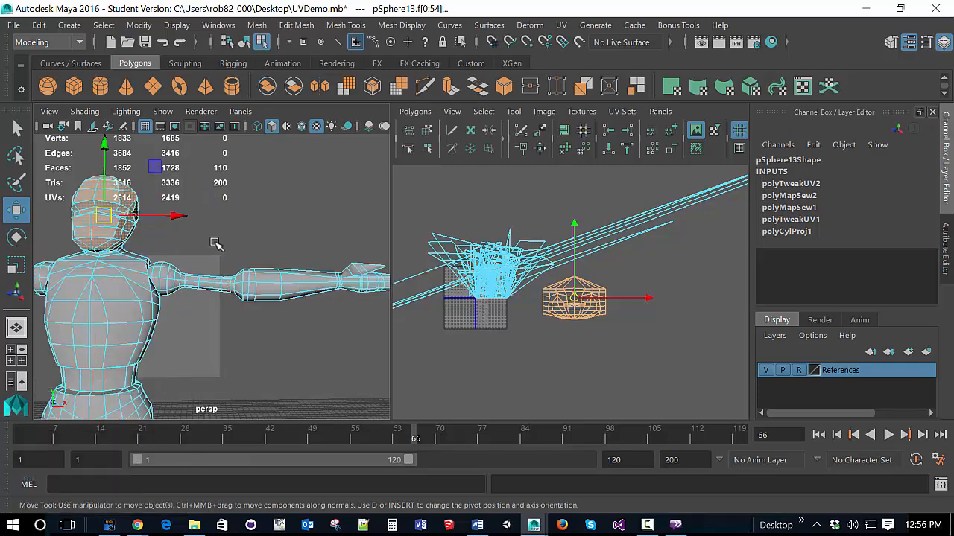
scroll(224, 245, down, 2)
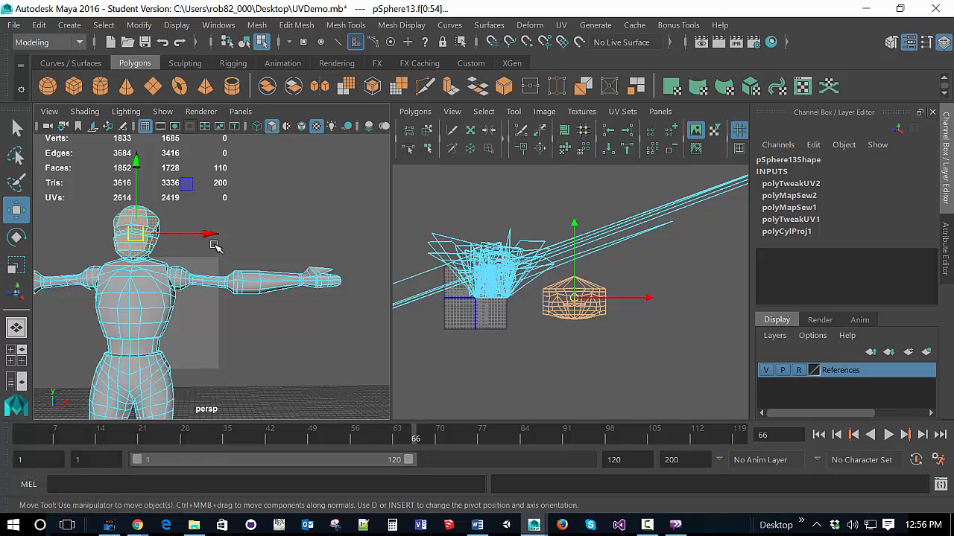
drag(215, 248, 364, 360)
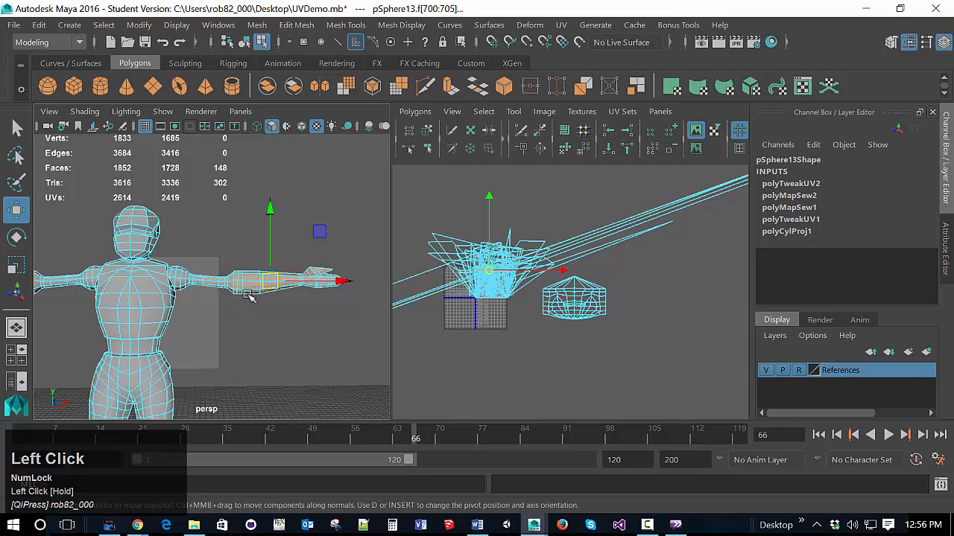
Grow the arm's face selection seven times so it extends from the forearm up towards the shoulder
scroll(239, 313, up, 3)
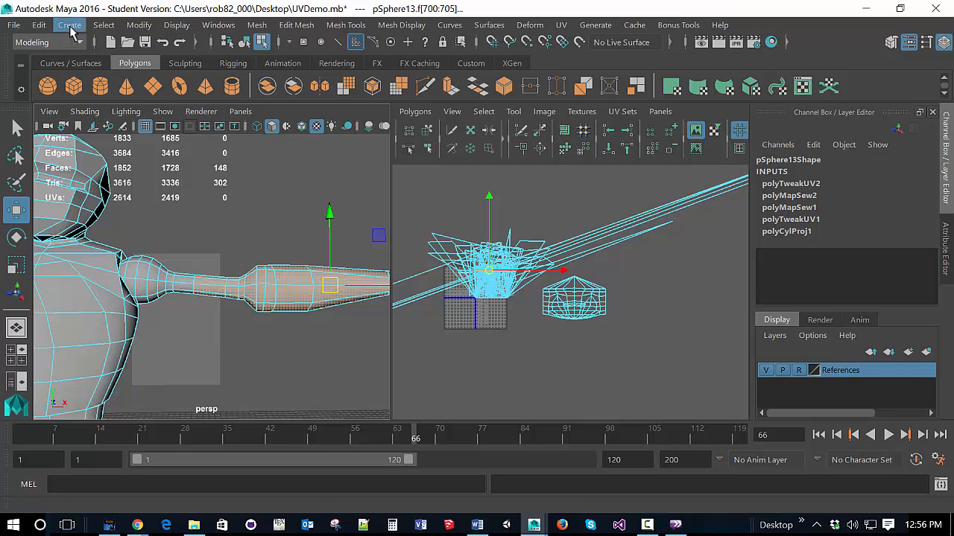
click(104, 25)
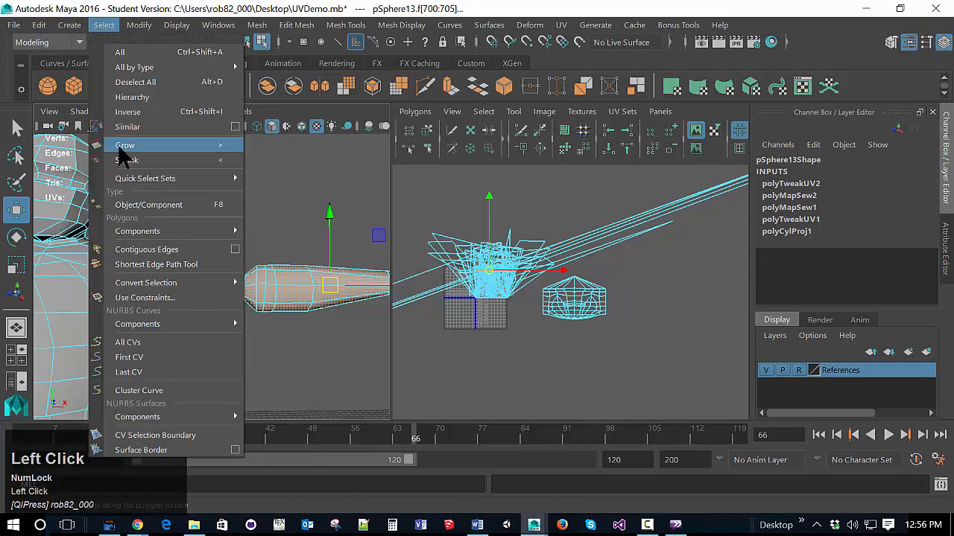
click(125, 153)
click(103, 25)
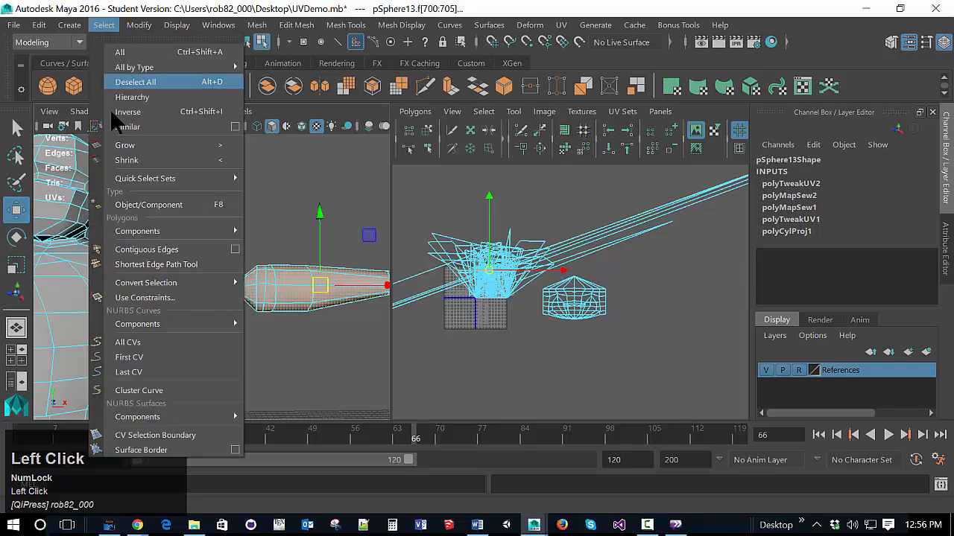
click(117, 147)
click(110, 24)
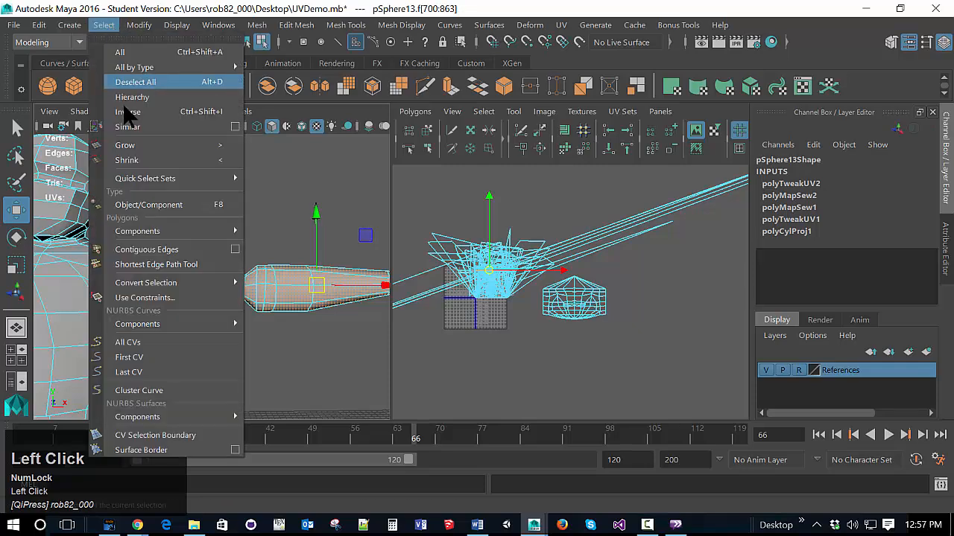
click(128, 145)
click(104, 25)
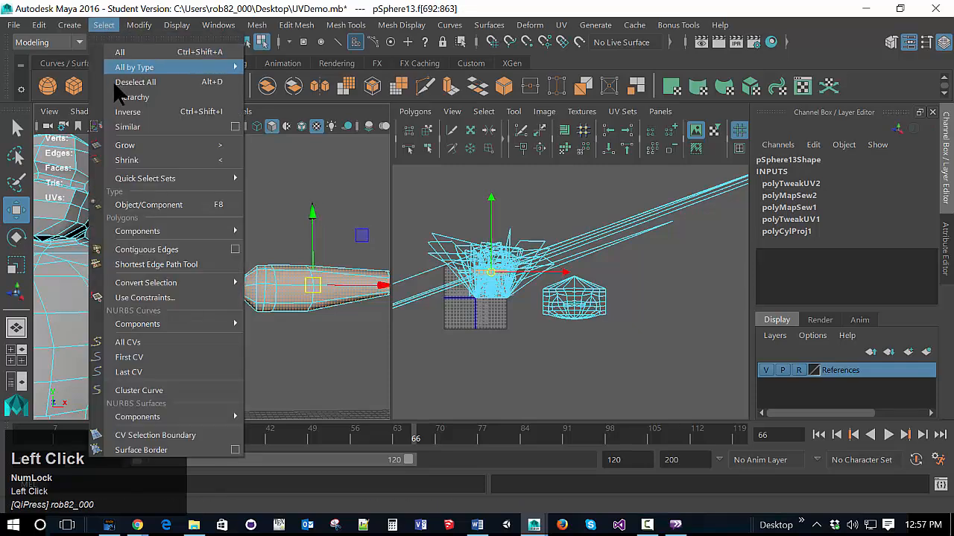
click(173, 142)
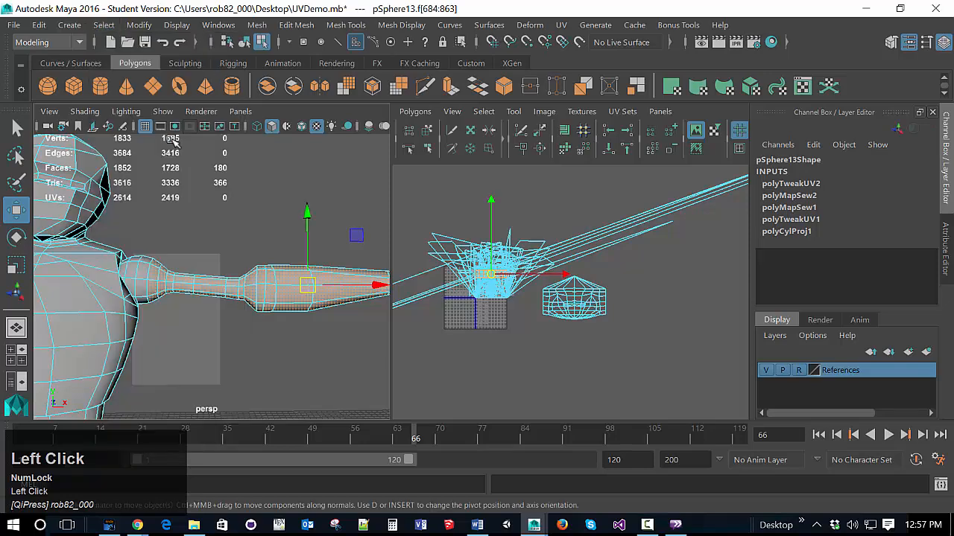
click(103, 24)
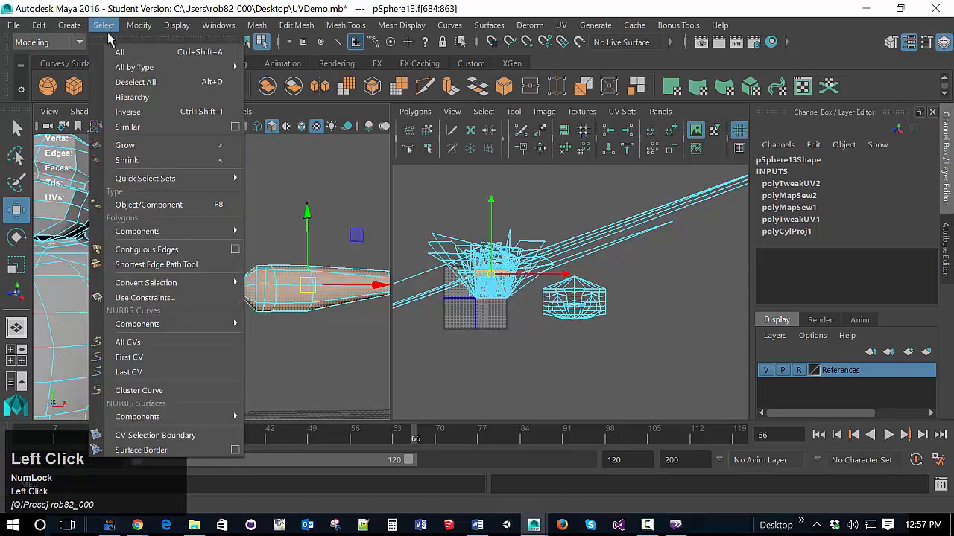
click(133, 149)
click(103, 24)
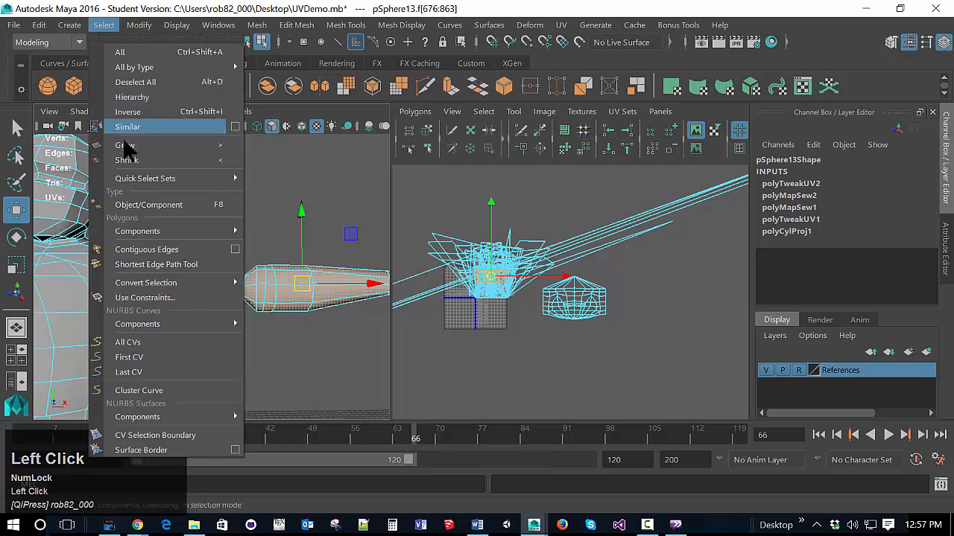
click(132, 148)
click(103, 25)
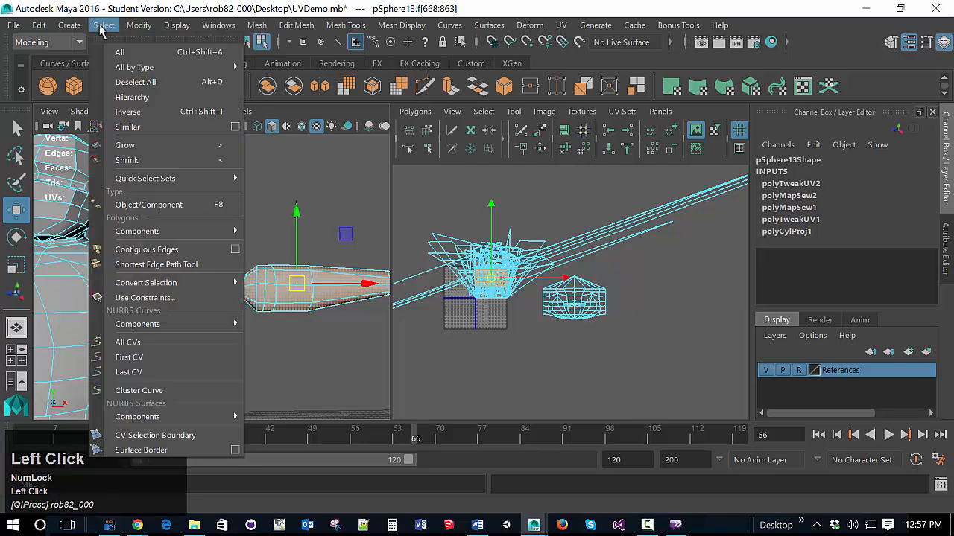
click(118, 141)
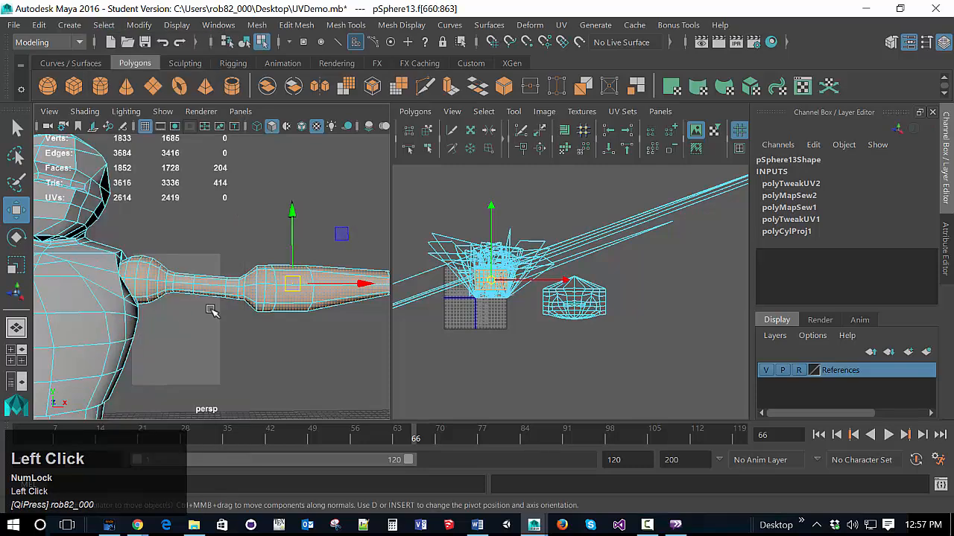
Inspect the selection boundary at the shoulder joint and grow the arm's face selection one more time
alt+drag(210, 311, 215, 340)
scroll(215, 340, up, 2)
scroll(214, 350, down, 5)
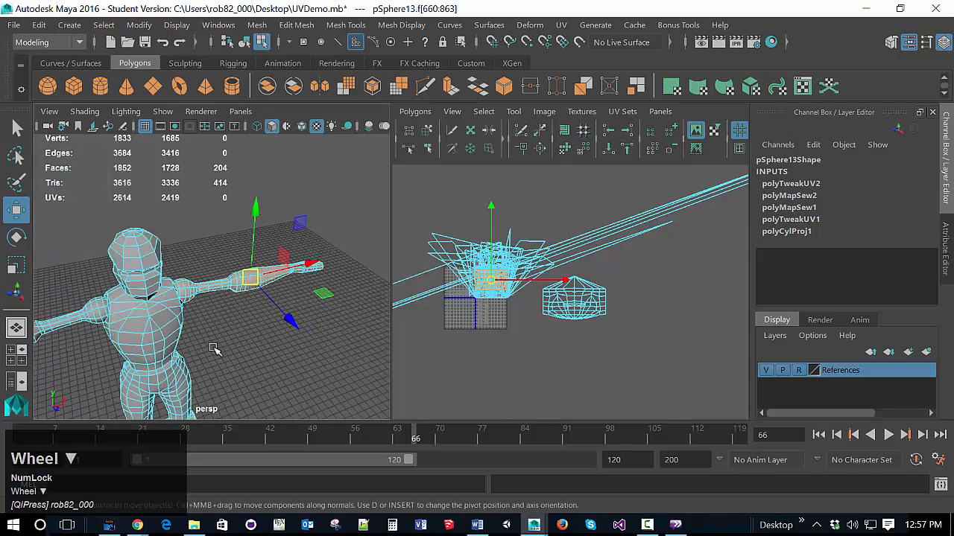
alt+middle_drag(190, 333, 196, 344)
alt+drag(196, 345, 192, 351)
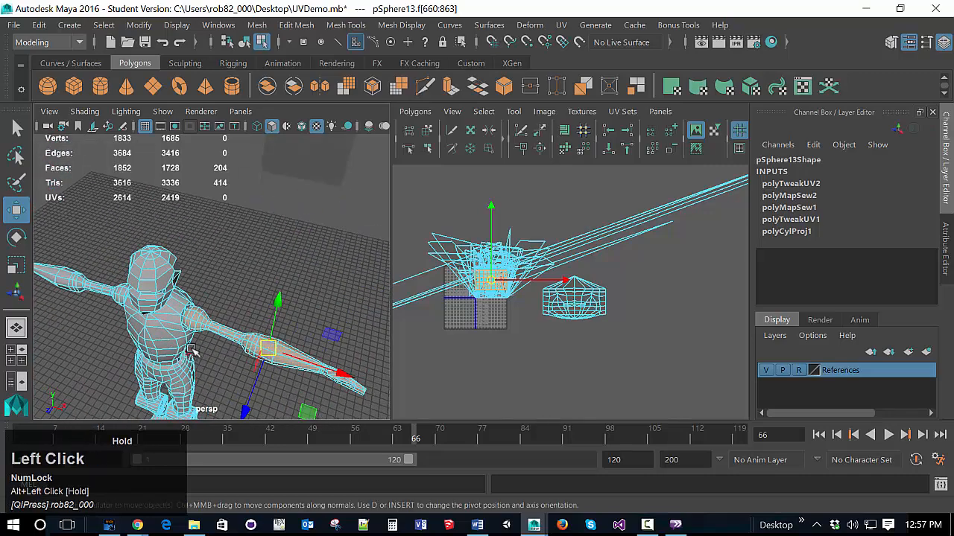
scroll(197, 352, up, 5)
scroll(198, 353, down, 3)
scroll(198, 353, up, 3)
alt+middle_drag(198, 353, 216, 339)
alt+scroll(217, 340, down, 3)
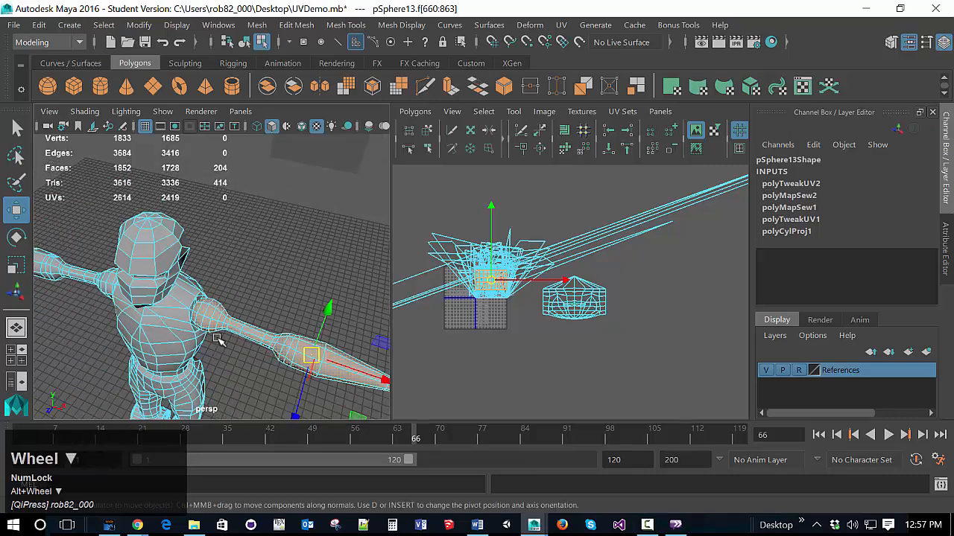
scroll(217, 339, up, 5)
scroll(224, 334, down, 3)
mouse_move(224, 334)
alt+mouse_down()
mouse_move(200, 349)
mouse_move(175, 345)
mouse_move(214, 340)
alt+mouse_up()
scroll(222, 357, up, 3)
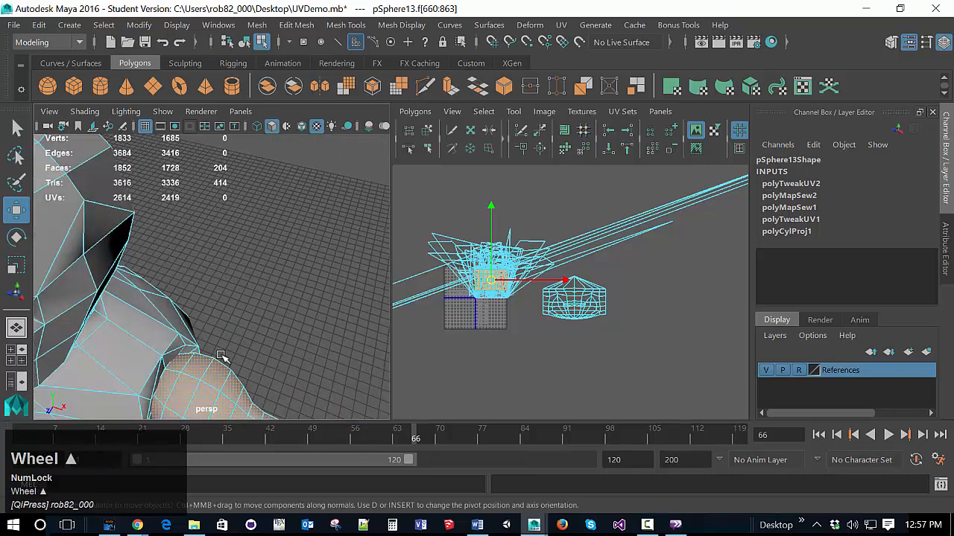
alt+middle_drag(221, 357, 251, 335)
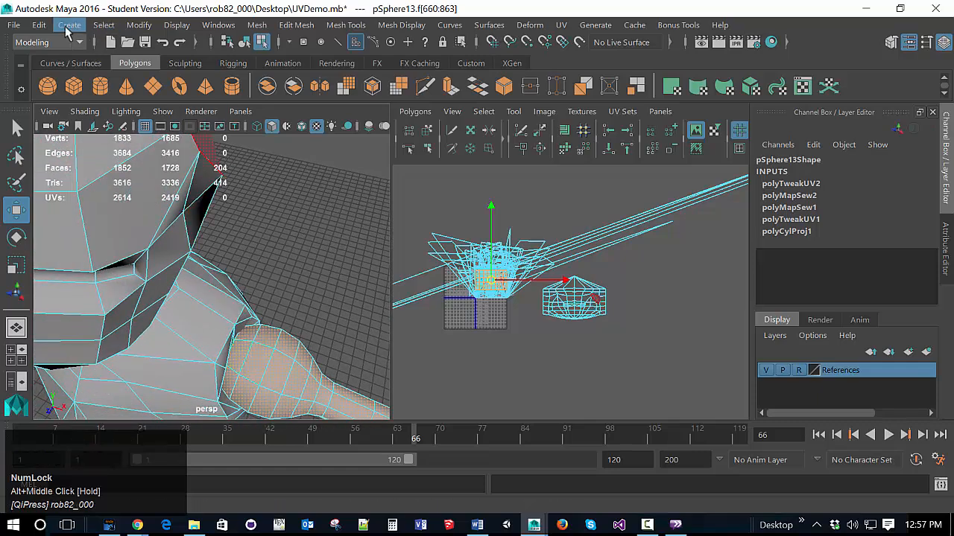
click(99, 26)
click(138, 144)
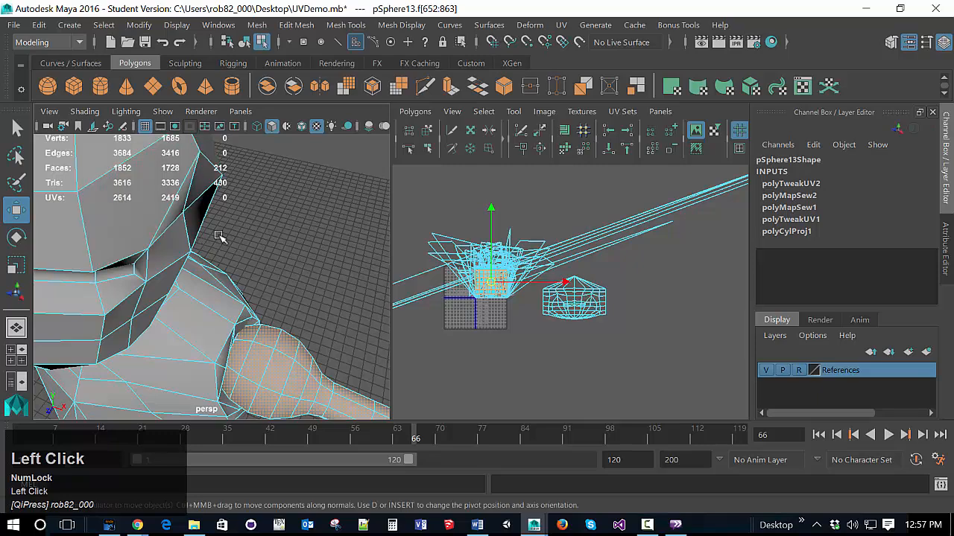
Move the selected arm UVs out of the tangled cluster to empty space beside the head shell, about 4.93 in U and -0.43 in V
scroll(218, 236, down, 5)
drag(492, 285, 637, 327)
alt+middle_drag(637, 323, 569, 326)
scroll(570, 326, up, 5)
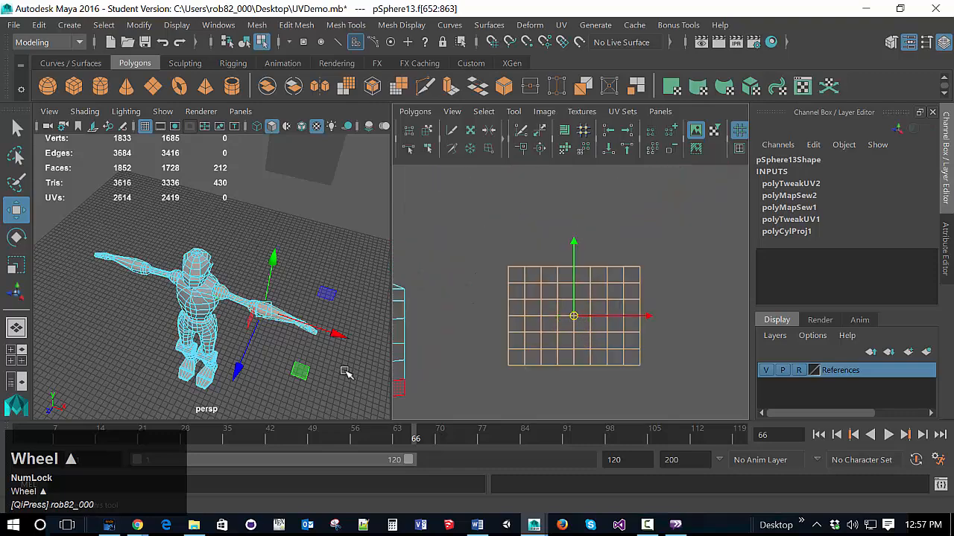
Select the top row of the arm's grid-shaped shell to compare it with the model, and reselect the whole shell
scroll(345, 372, up, 5)
alt+middle_drag(320, 358, 302, 375)
alt+drag(303, 375, 339, 343)
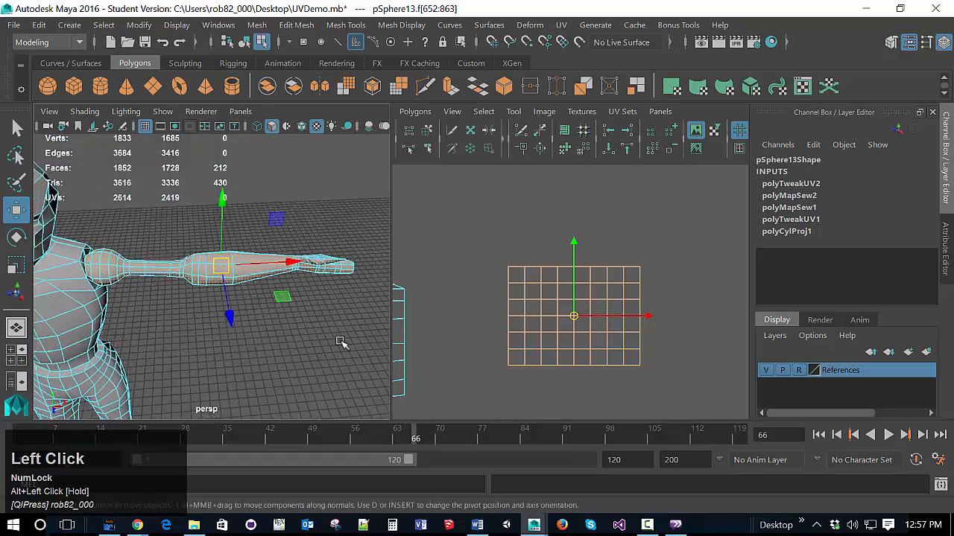
scroll(338, 326, down, 5)
scroll(337, 326, up, 3)
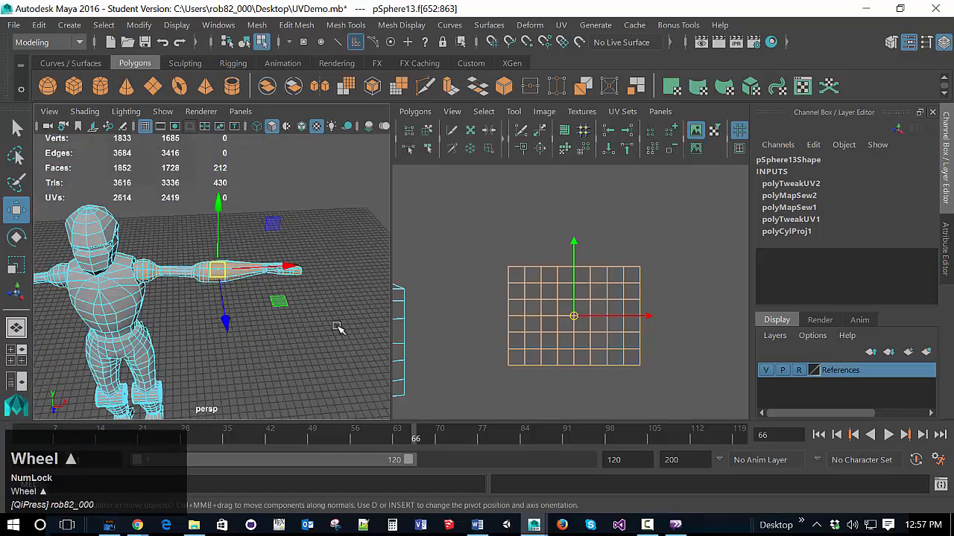
scroll(336, 322, up, 2)
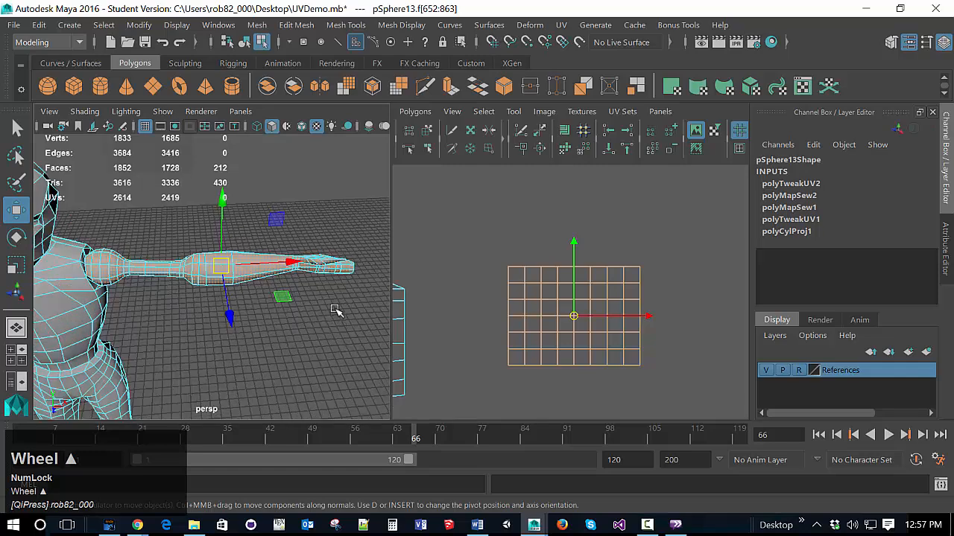
click(336, 235)
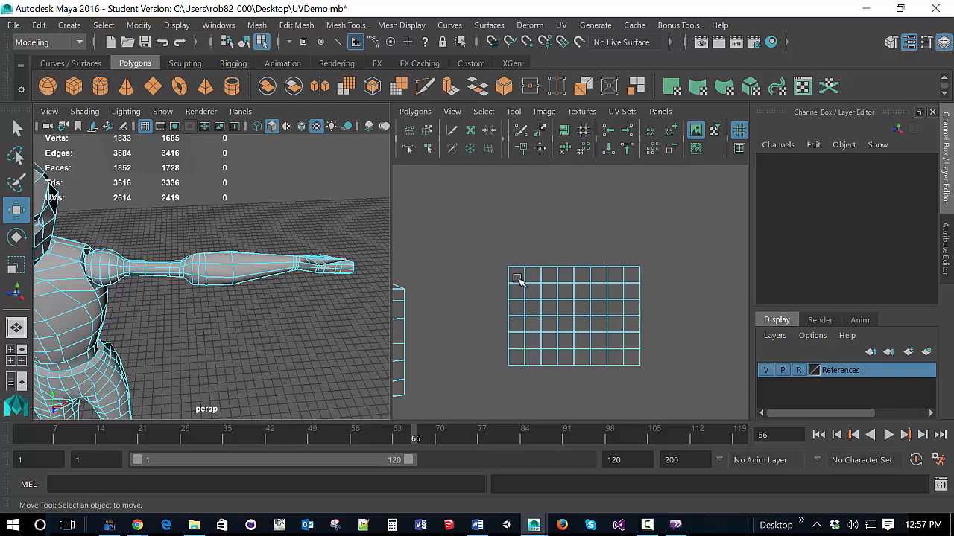
drag(484, 243, 666, 274)
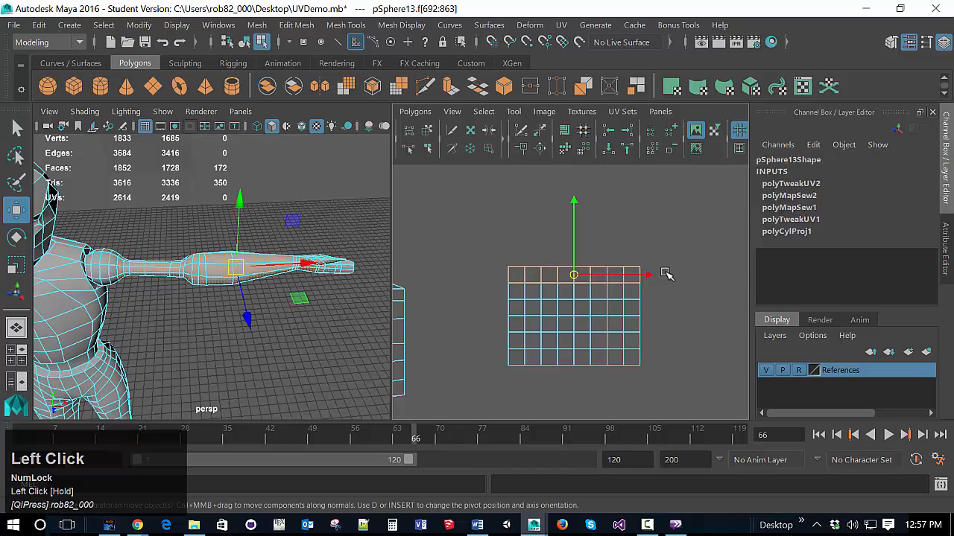
click(512, 241)
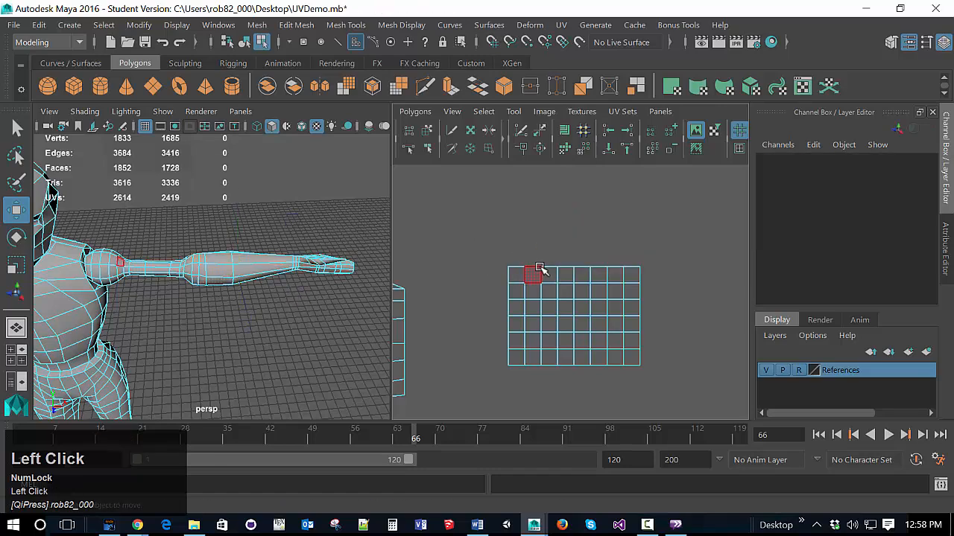
drag(487, 235, 712, 389)
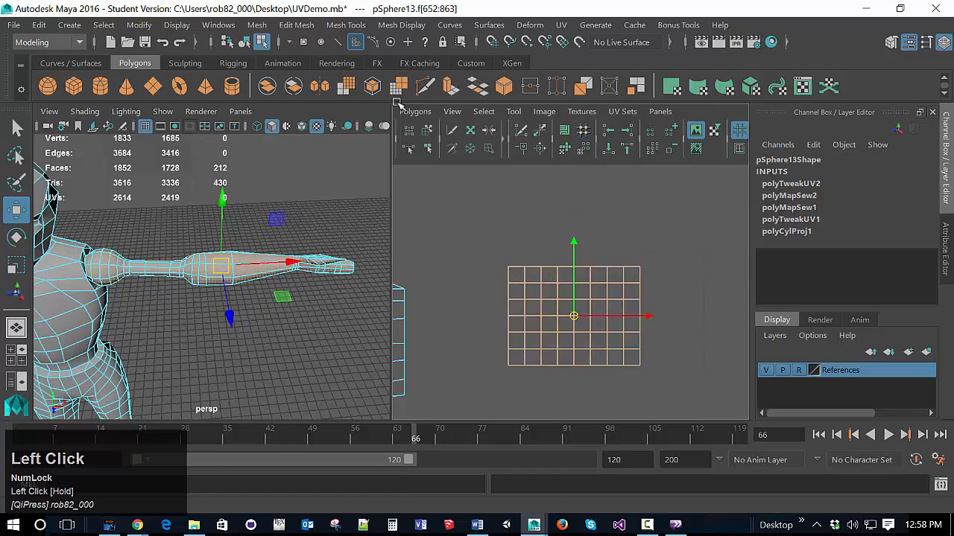
Try to straighten out the arm's UV shell with Optimize followed by Unfold
right_drag(624, 290, 720, 129)
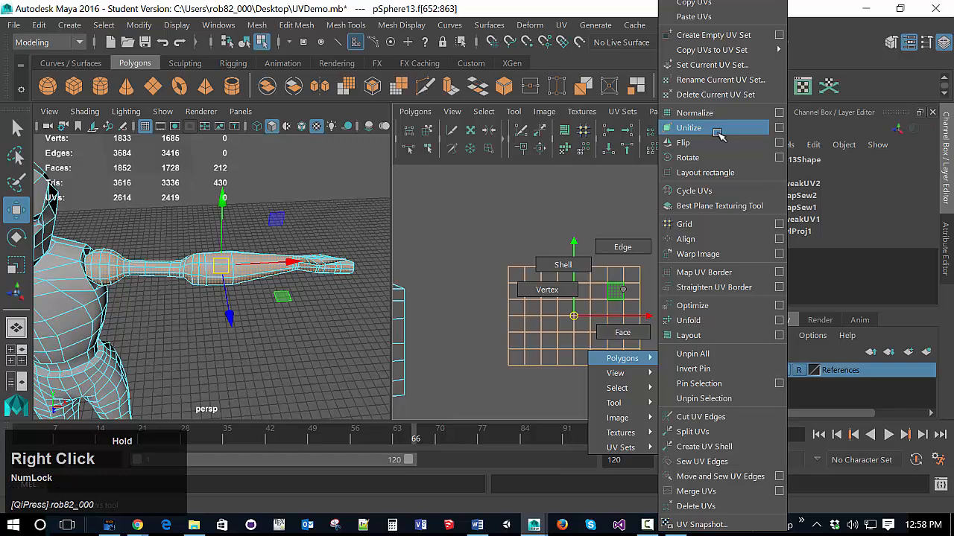
right_drag(717, 131, 707, 310)
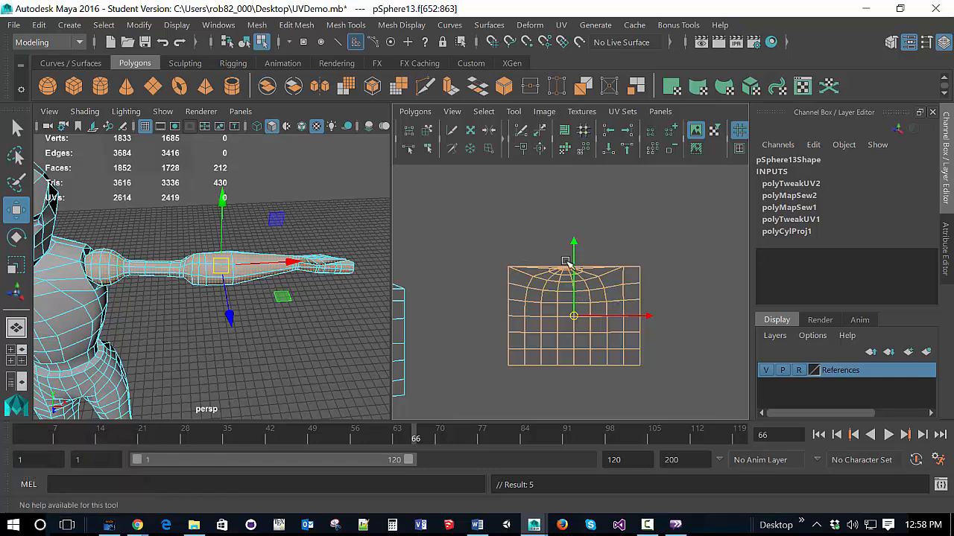
right_drag(555, 277, 644, 311)
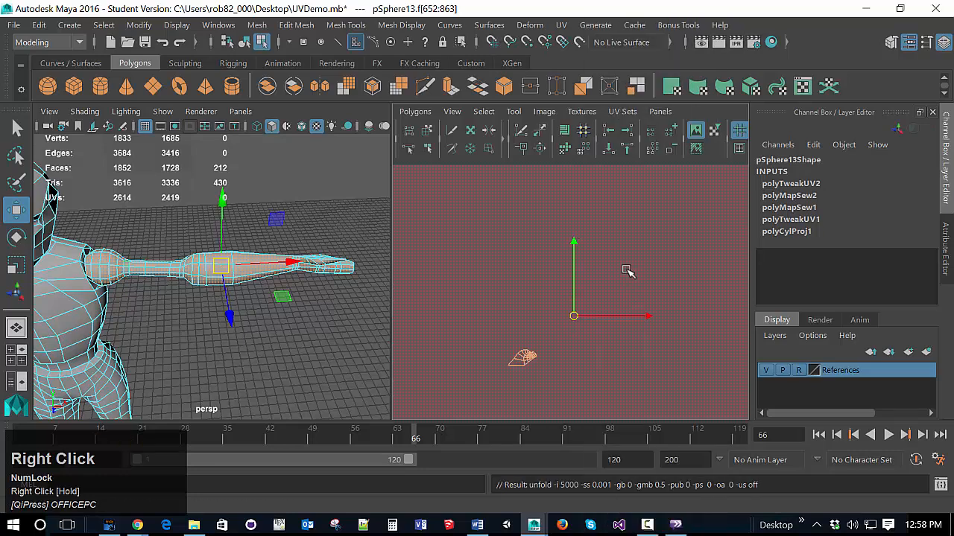
scroll(627, 275, down, 10)
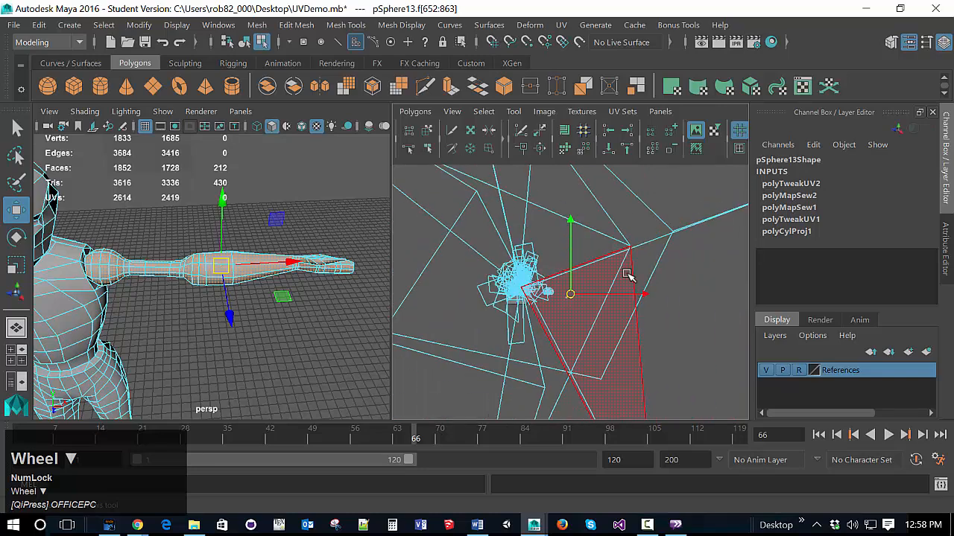
scroll(628, 276, down, 2)
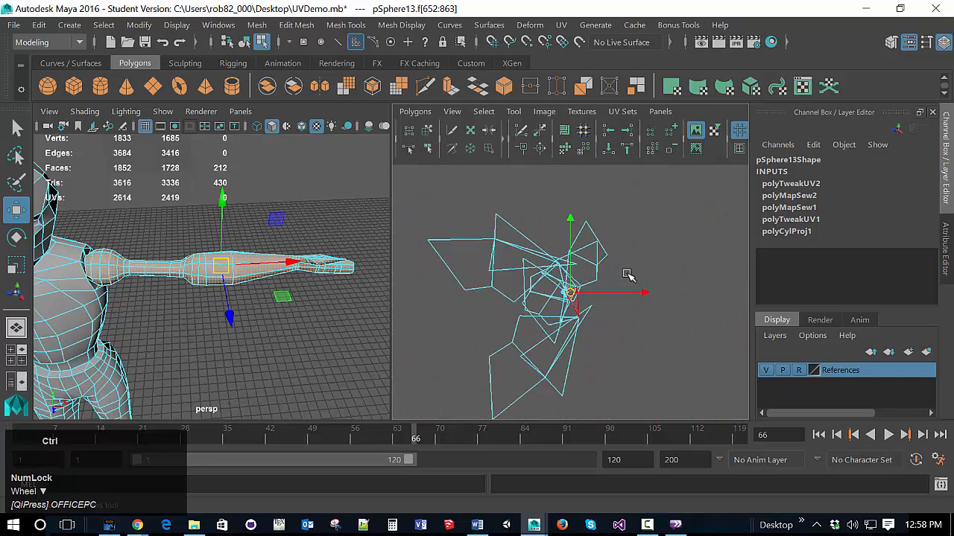
Undo the Unfold and Optimize of the arm's UVs, continuing back through the shell's move and the last selection growth
key(ctrl+z)
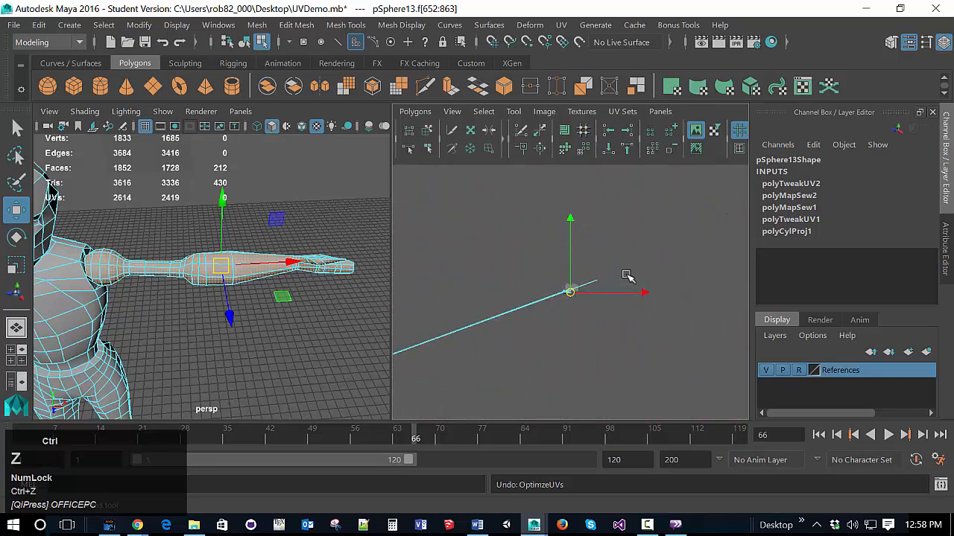
key(ctrl+z)
scroll(627, 276, down, 3)
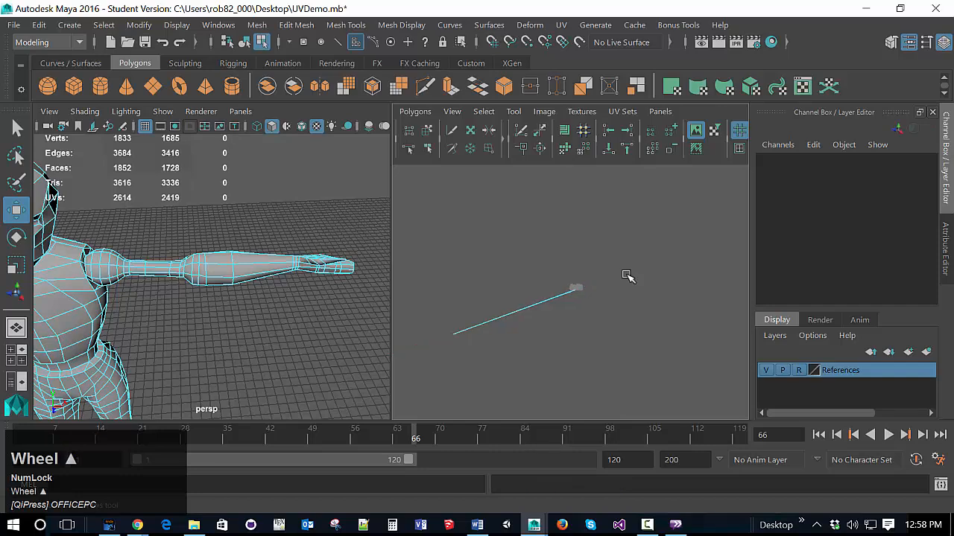
key(ctrl+z)
key(ctrl+z)
key(ctrl+z)
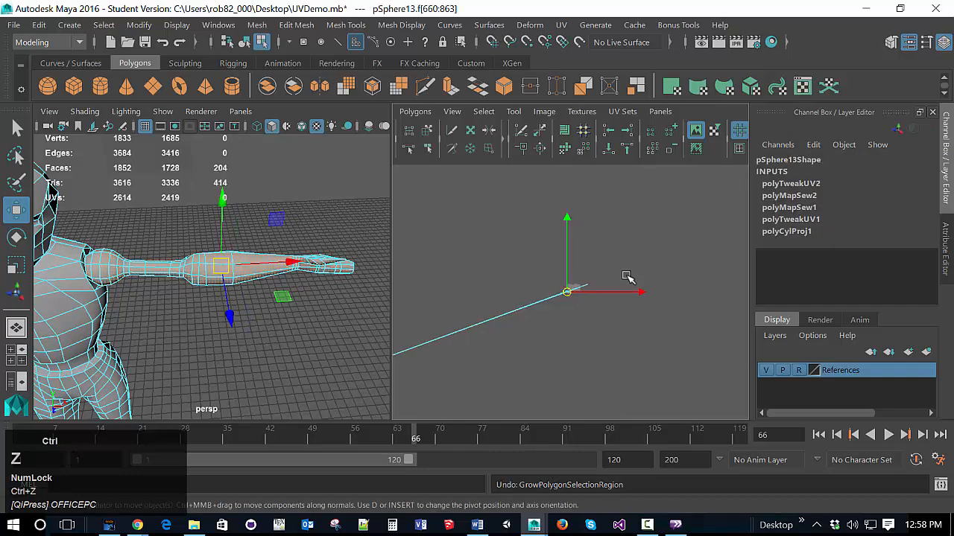
scroll(627, 278, up, 4)
scroll(627, 277, down, 2)
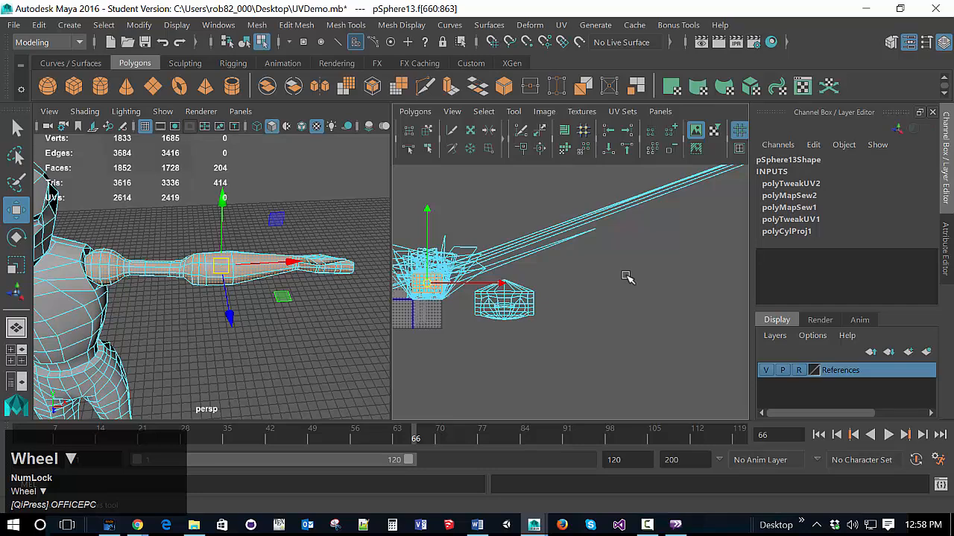
Redo the last selection growth, the move of the arm's UV shell beside the head shell, and the selection changes following it
key(ctrl+y)
key(ctrl+y)
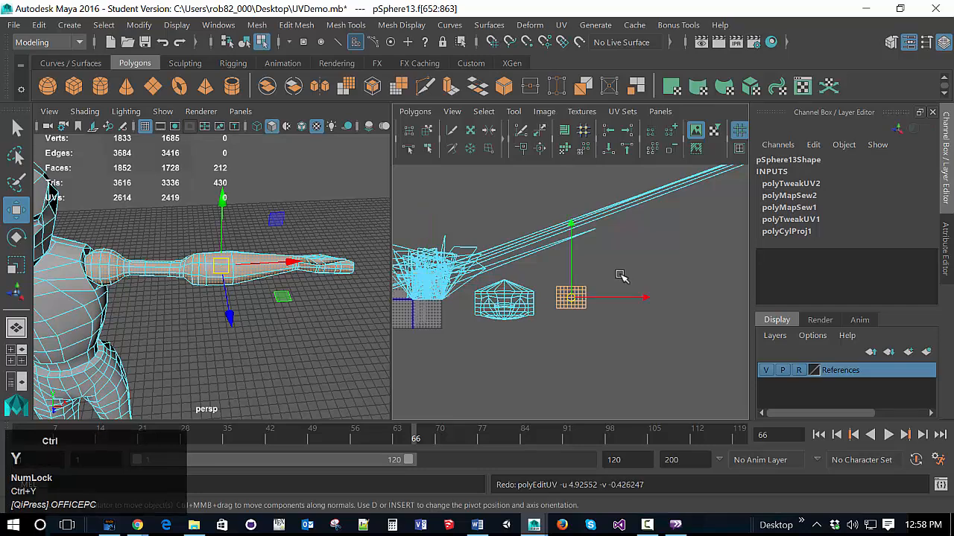
key(ctrl+y)
key(ctrl+y)
key(ctrl+y)
key(ctrl+y)
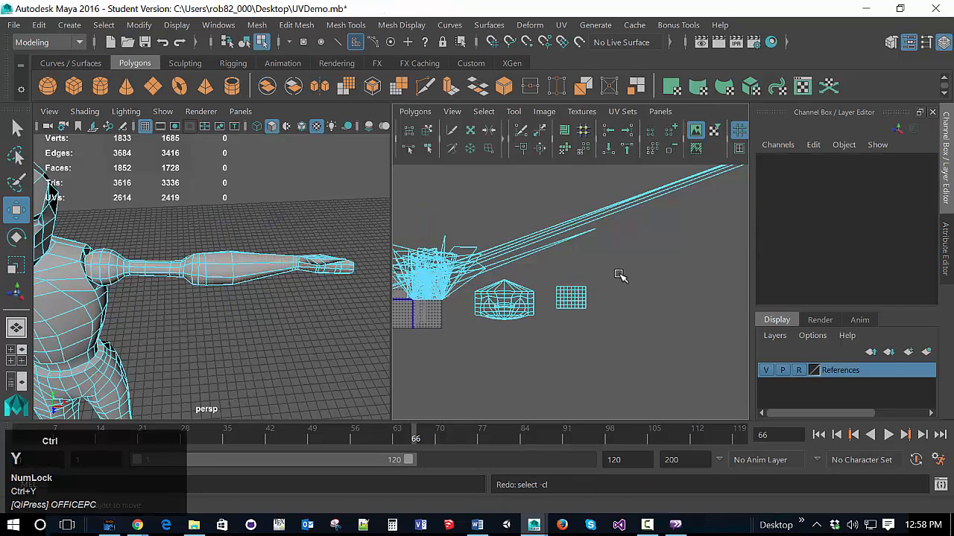
Redo Optimize on the arm's UV shell, clear the selection and examine the crowded faces along its upper edge
key(ctrl+y)
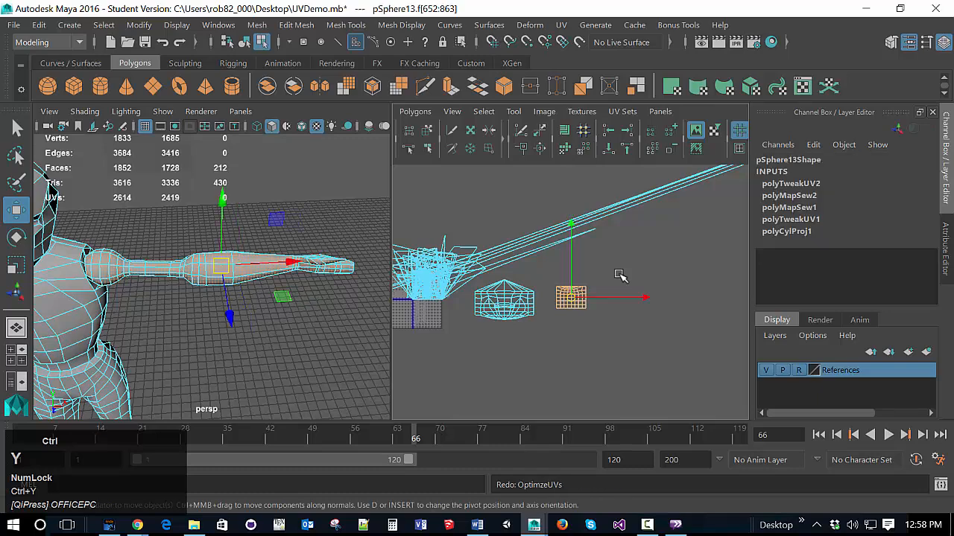
scroll(616, 277, up, 8)
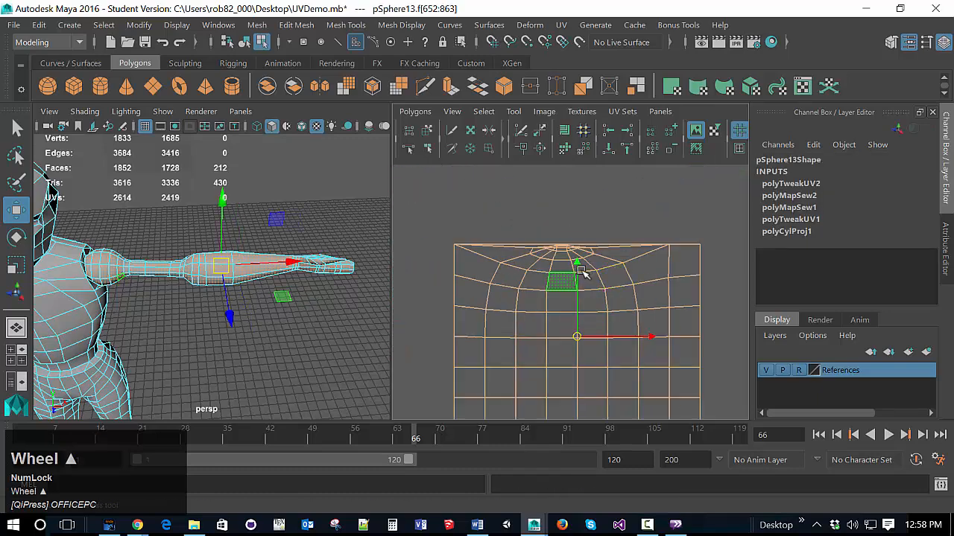
click(468, 219)
scroll(521, 259, up, 3)
scroll(551, 254, down, 1)
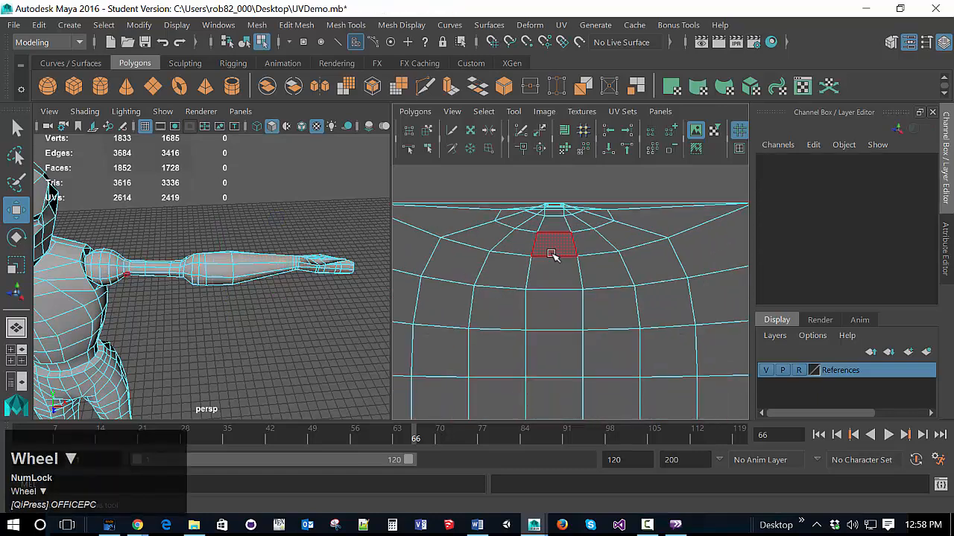
alt+middle_drag(556, 254, 558, 320)
scroll(564, 321, up, 4)
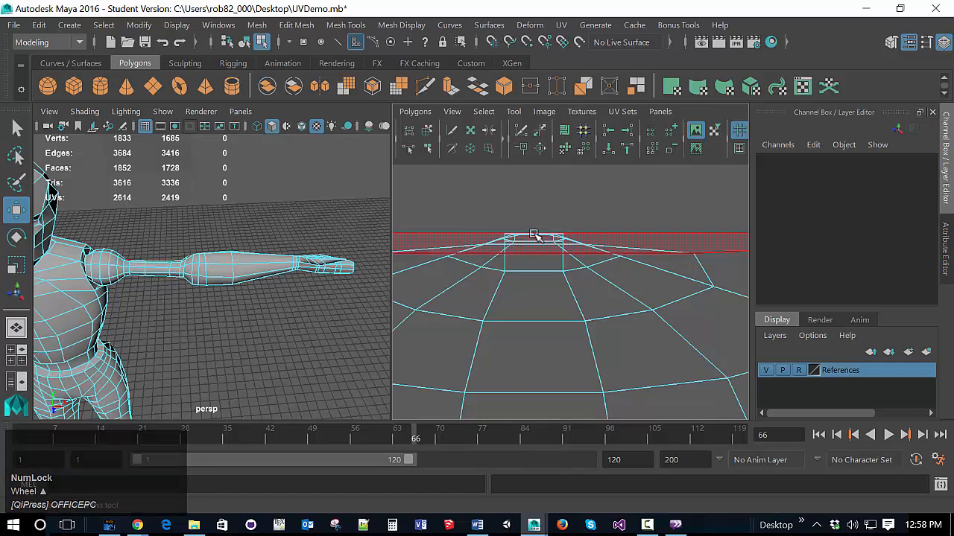
scroll(555, 258, down, 2)
scroll(555, 258, down, 5)
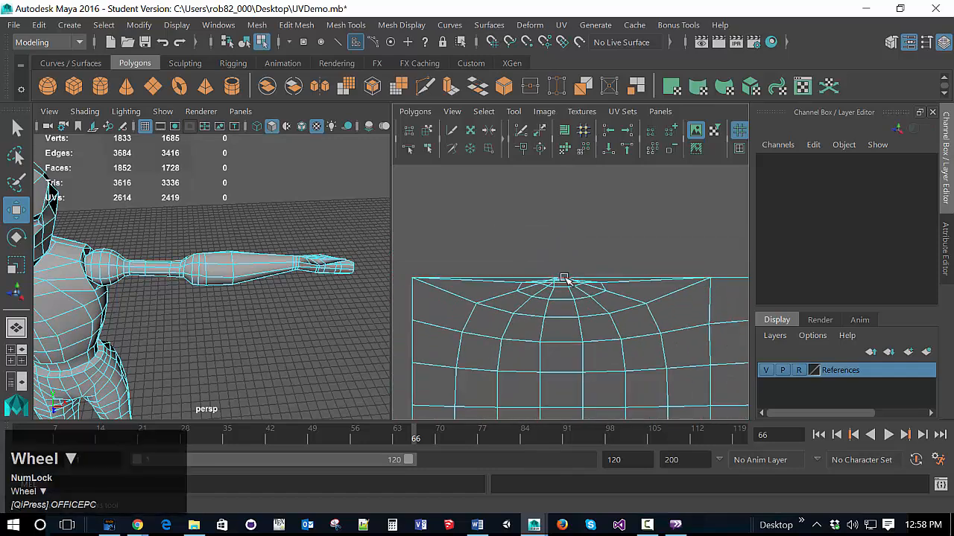
scroll(564, 279, up, 5)
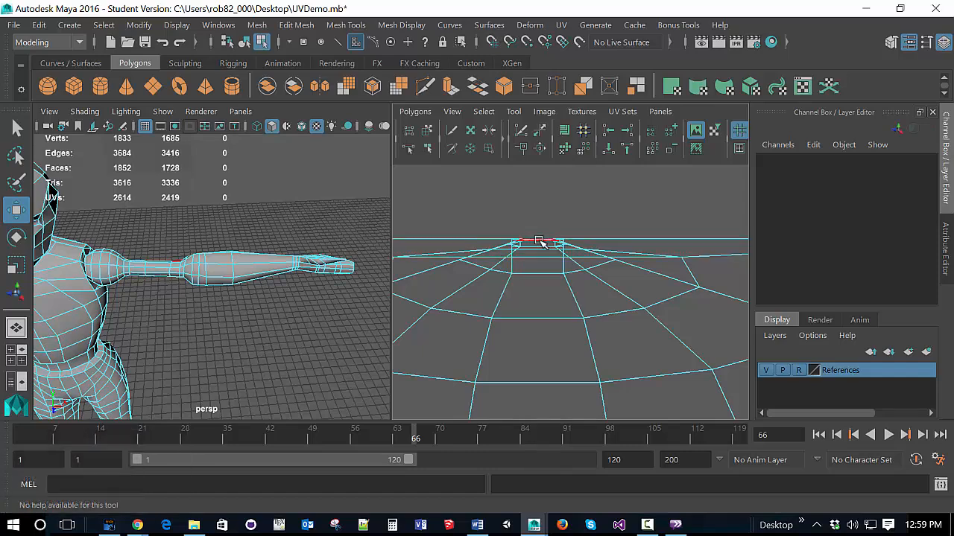
Move a tiny face at the arm shell's upper centre and the wide face along its upper edge upward, away from the cluster
click(540, 241)
drag(539, 241, 539, 199)
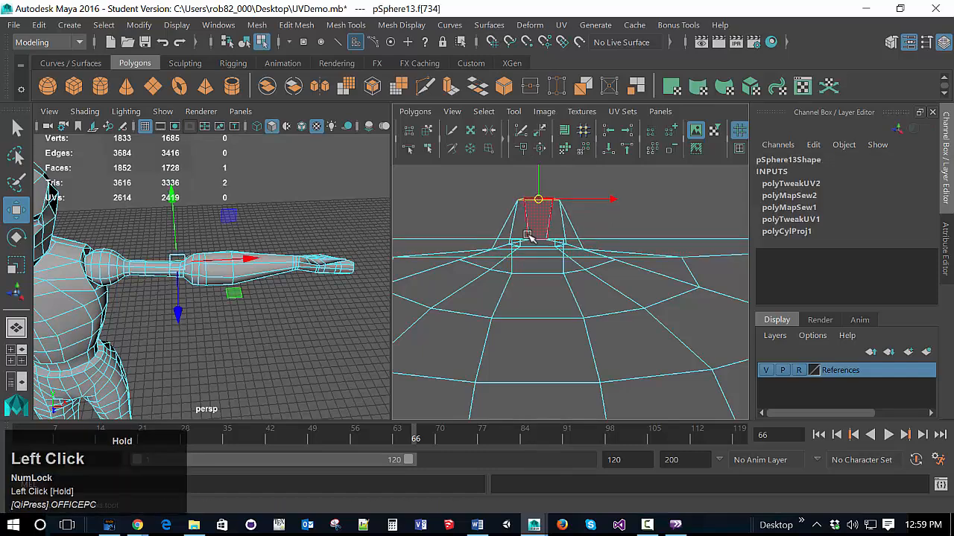
click(506, 251)
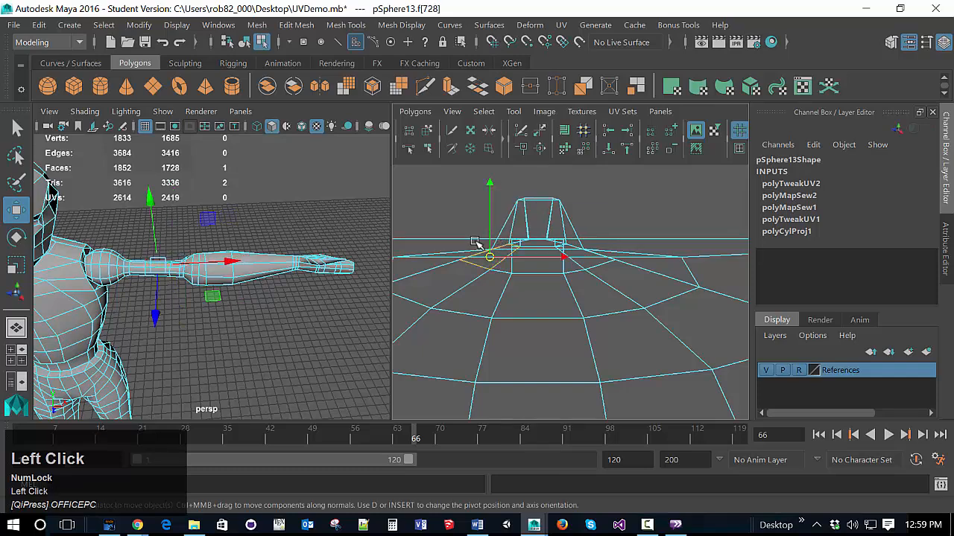
click(542, 253)
drag(542, 249, 544, 166)
scroll(551, 239, down, 3)
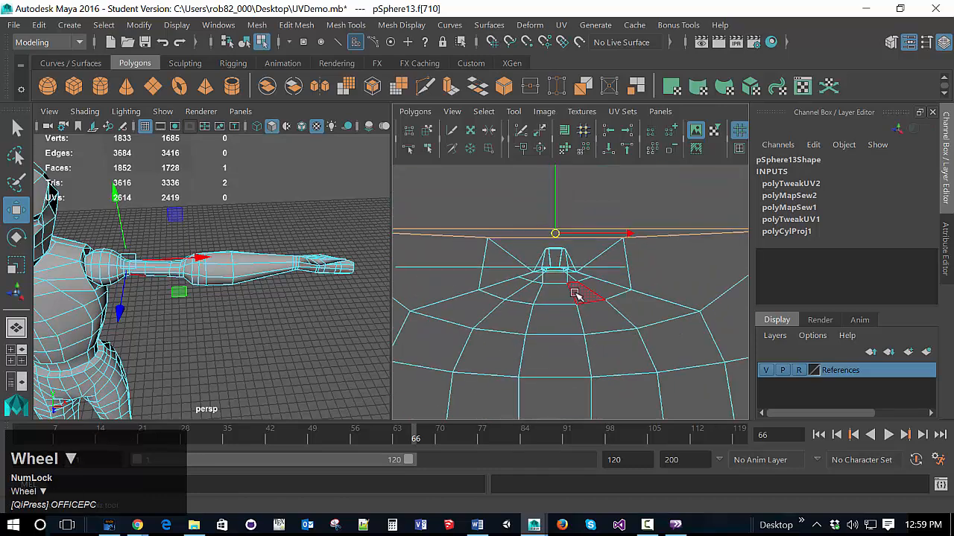
Move the small face at the tip of the raised cluster down toward the centre of the arm's UV shell
alt+middle_drag(573, 316, 573, 374)
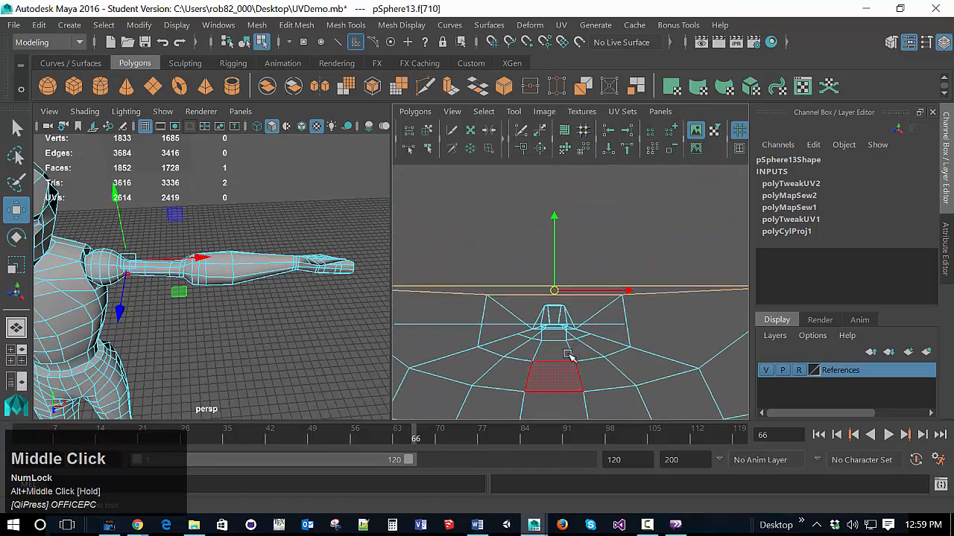
click(558, 316)
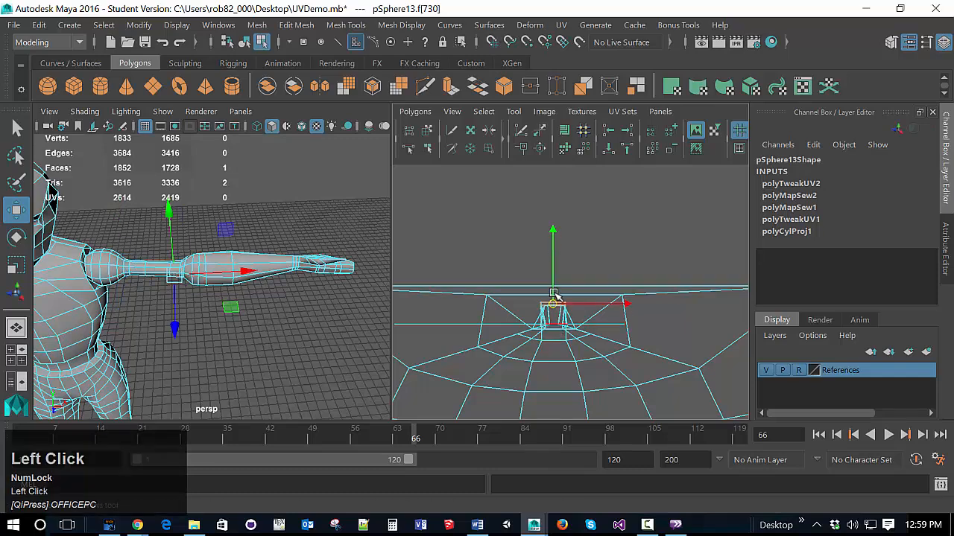
drag(568, 303, 568, 329)
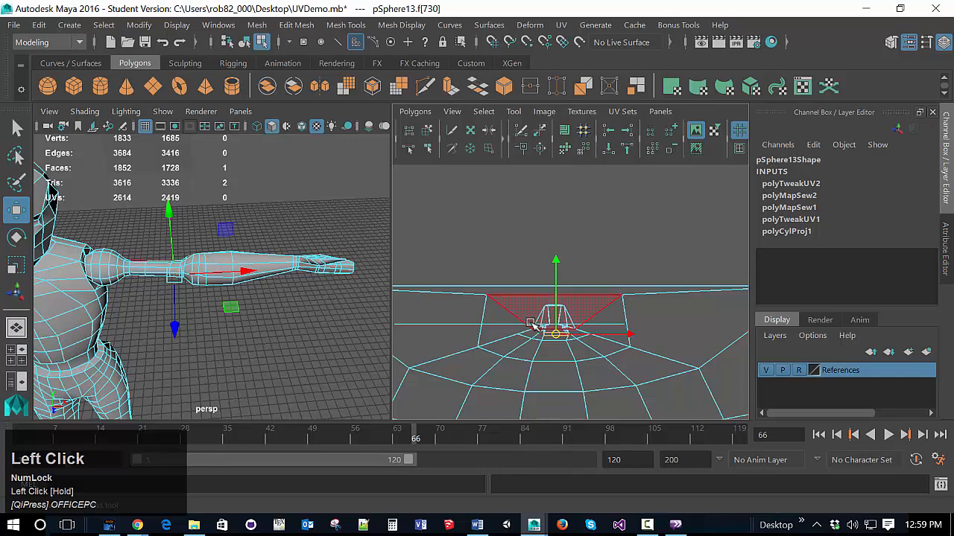
click(531, 323)
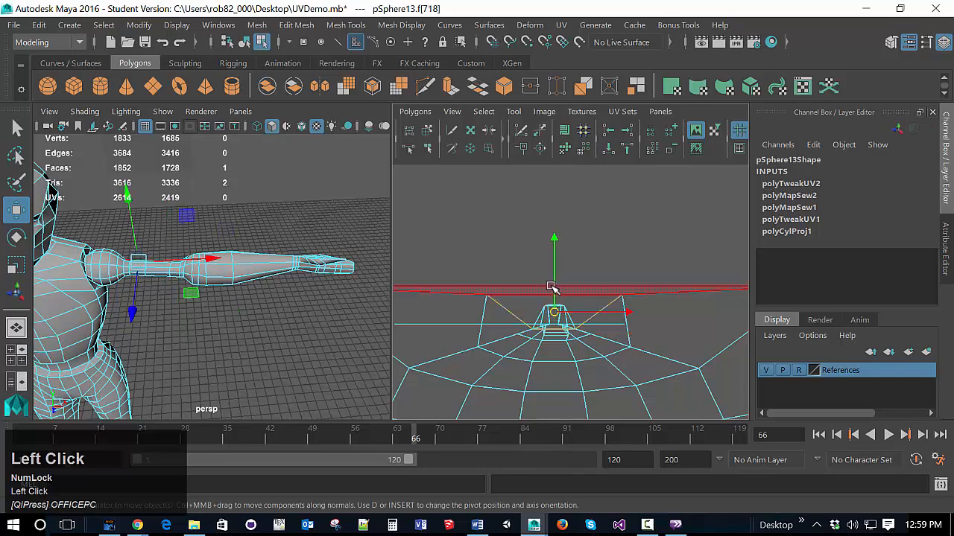
Raise the wide upper-edge face of the arm's shell further and pull a collapsed hand face up out of the cluster
click(559, 294)
click(560, 295)
drag(555, 290, 553, 194)
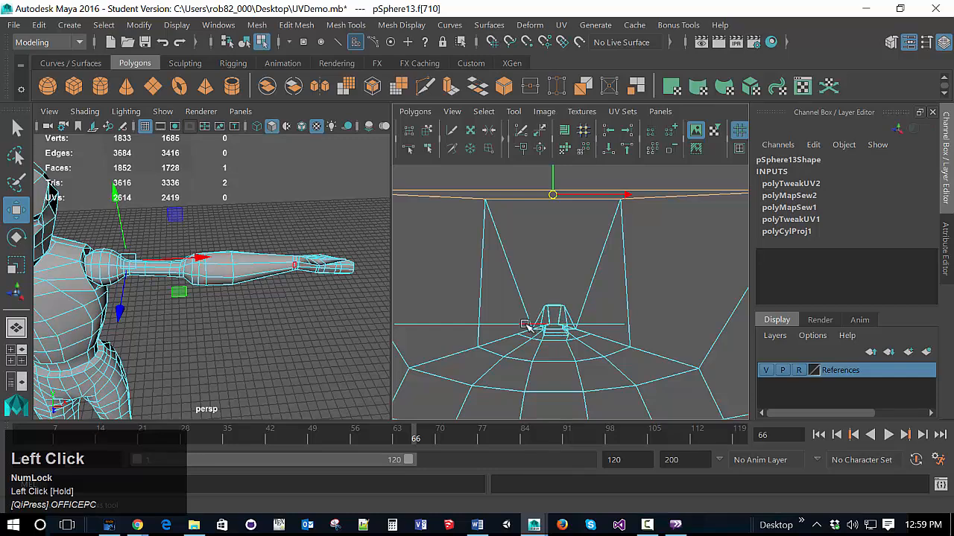
click(526, 325)
drag(521, 324, 543, 234)
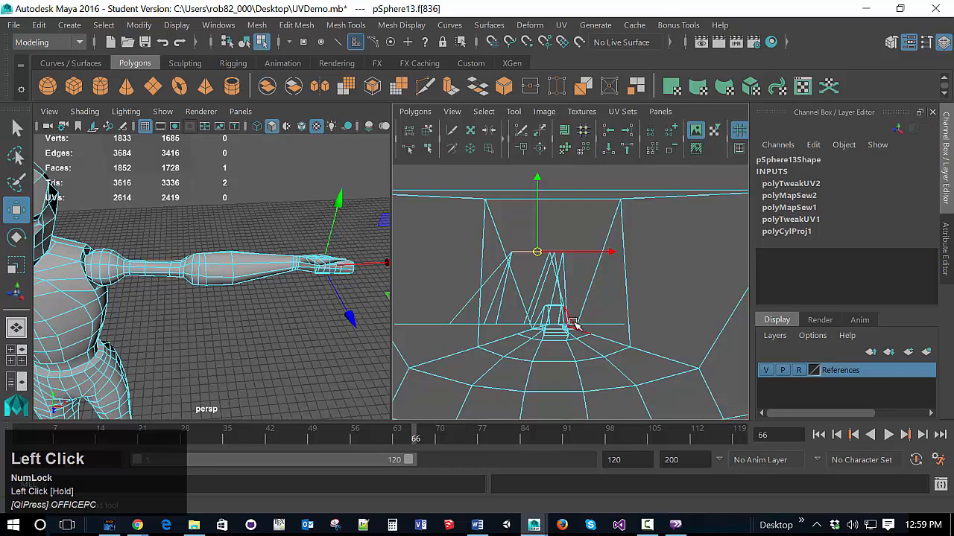
Select all faces of the arm's UV shell and apply Normalize to them
scroll(588, 317, down, 4)
scroll(522, 246, up, 1)
click(551, 309)
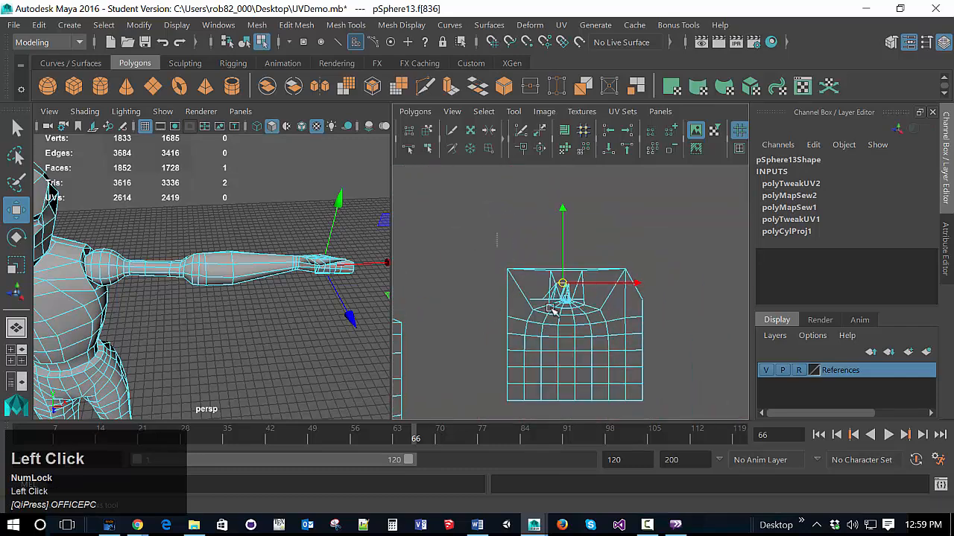
drag(551, 309, 654, 390)
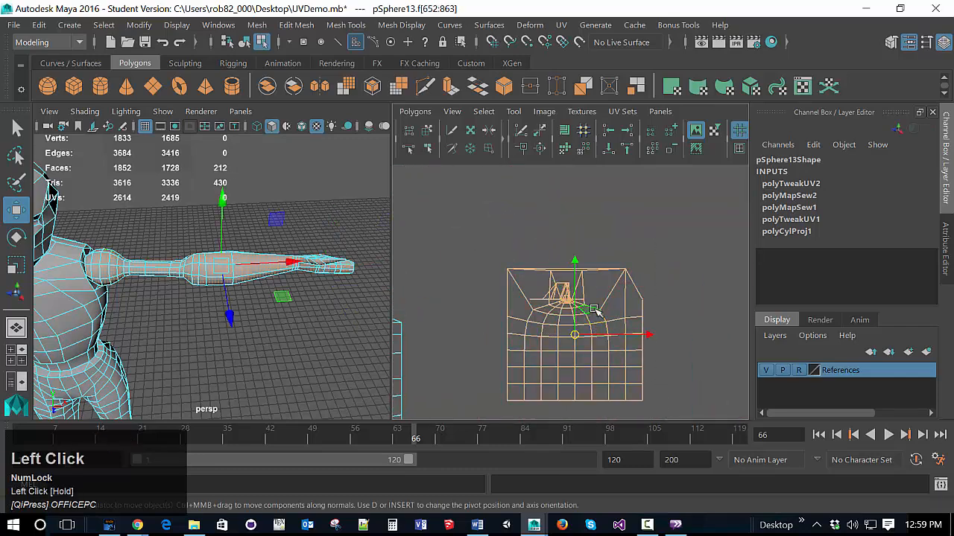
right_drag(566, 301, 675, 341)
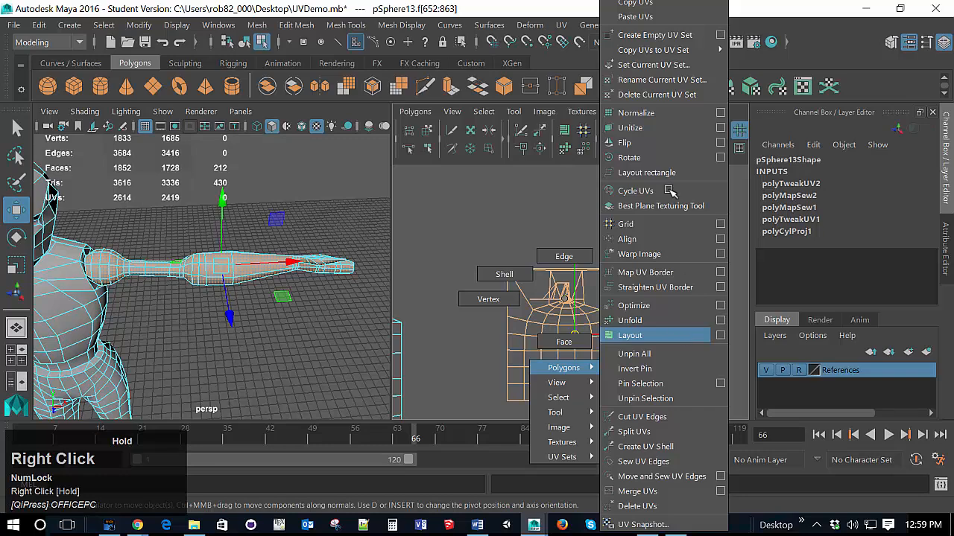
right_drag(670, 192, 665, 114)
Switch to vertex-level selection, select the crowded UVs in the upper centre of the arm's shell and apply Optimize
right_drag(635, 257, 703, 278)
click(703, 278)
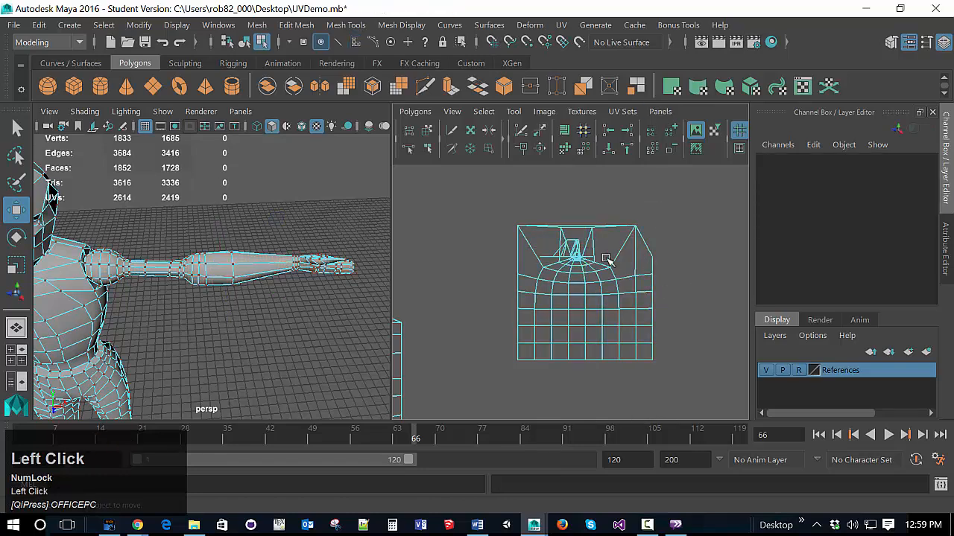
drag(548, 233, 592, 265)
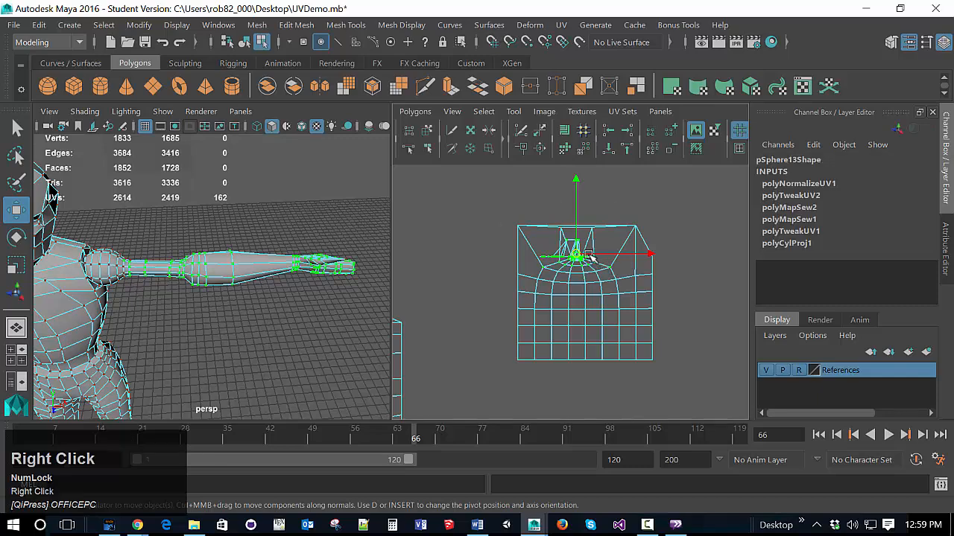
right_drag(592, 263, 668, 309)
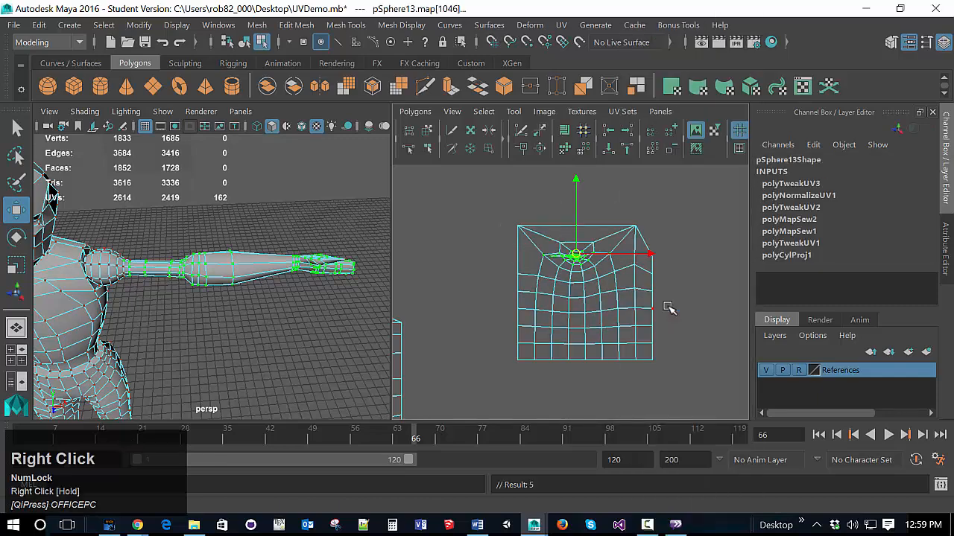
Select the two upper corner UVs of the arm's shell and move them well upward to stretch the shell
scroll(621, 264, up, 3)
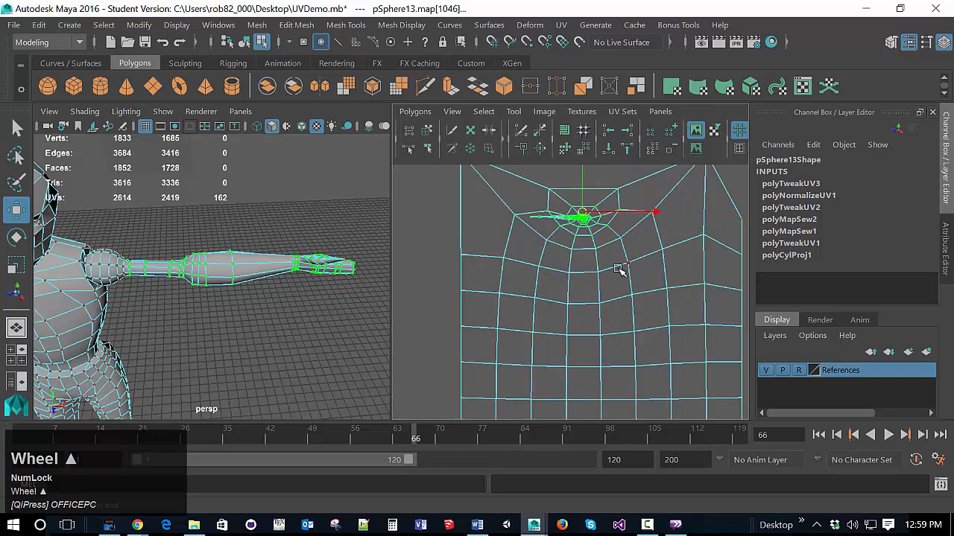
alt+middle_drag(619, 269, 592, 367)
scroll(590, 336, up, 3)
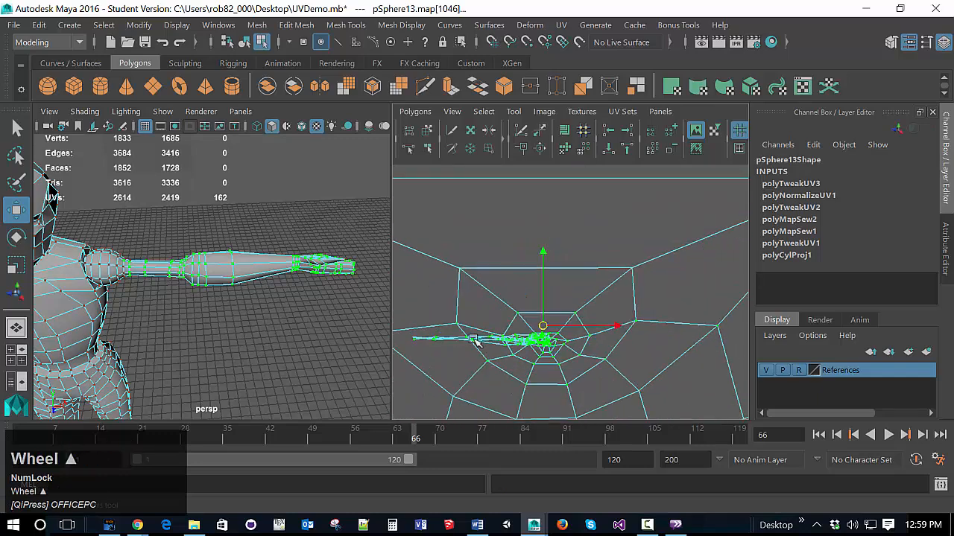
drag(432, 340, 488, 324)
scroll(488, 324, down, 5)
drag(476, 250, 665, 281)
drag(566, 270, 560, 170)
scroll(534, 256, down, 3)
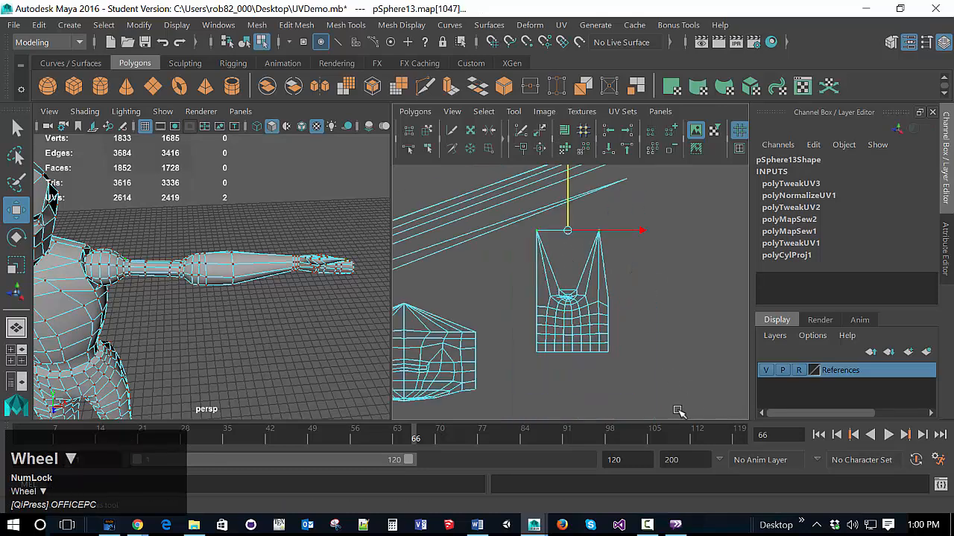
Select all of the arm shell's UVs and apply Optimize to the stretched layout
drag(660, 396, 517, 226)
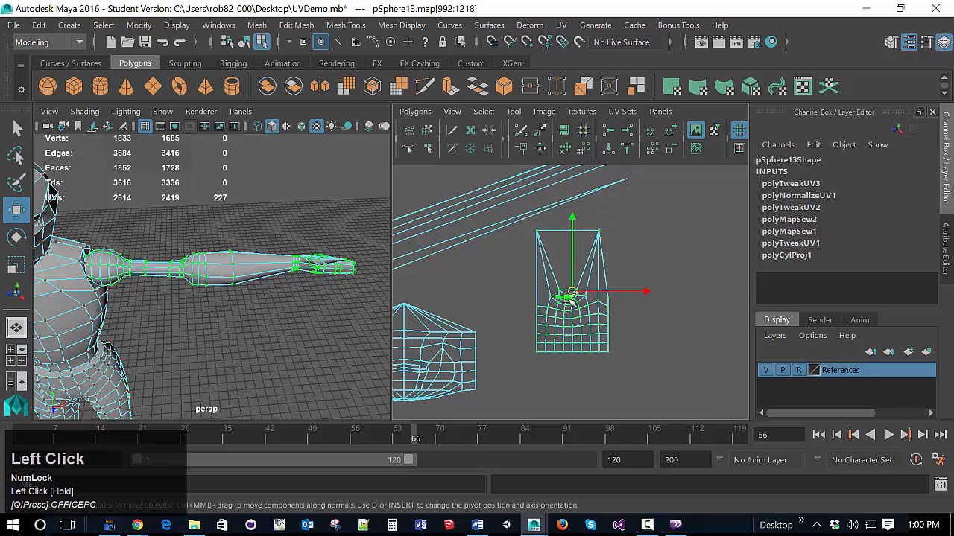
right_drag(570, 298, 663, 309)
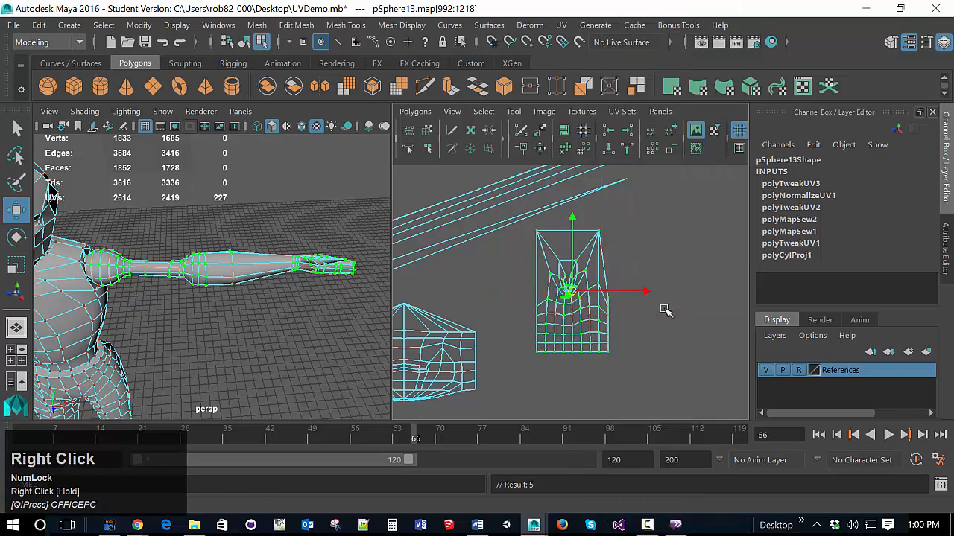
scroll(656, 302, up, 6)
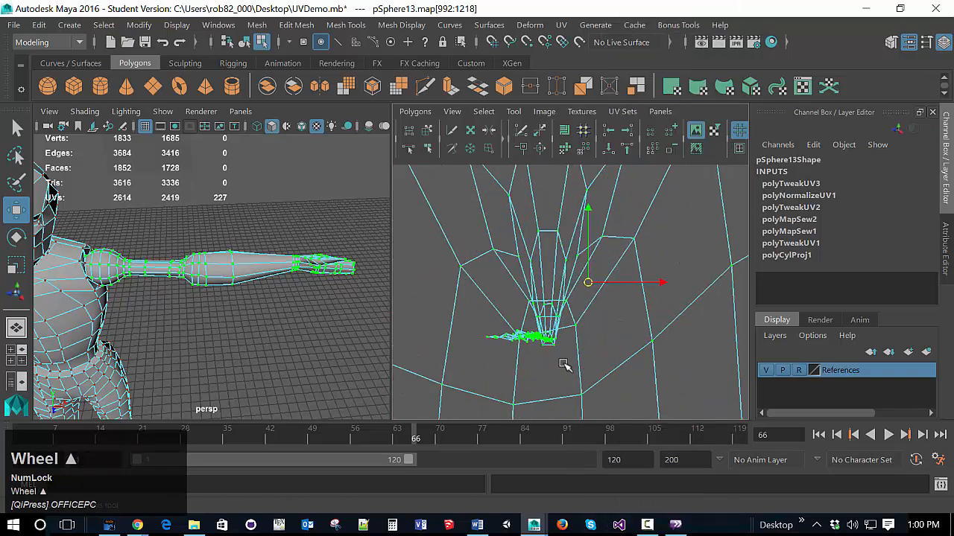
Move two pairs of crowded UVs at the centre of the arm's shell downward to spread the cluster
click(520, 337)
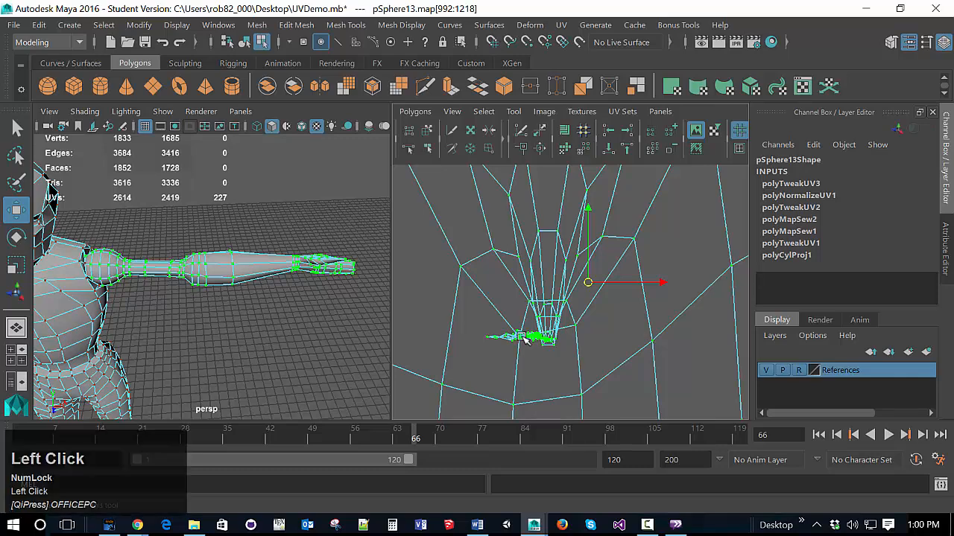
shift+click(573, 326)
drag(555, 333, 549, 378)
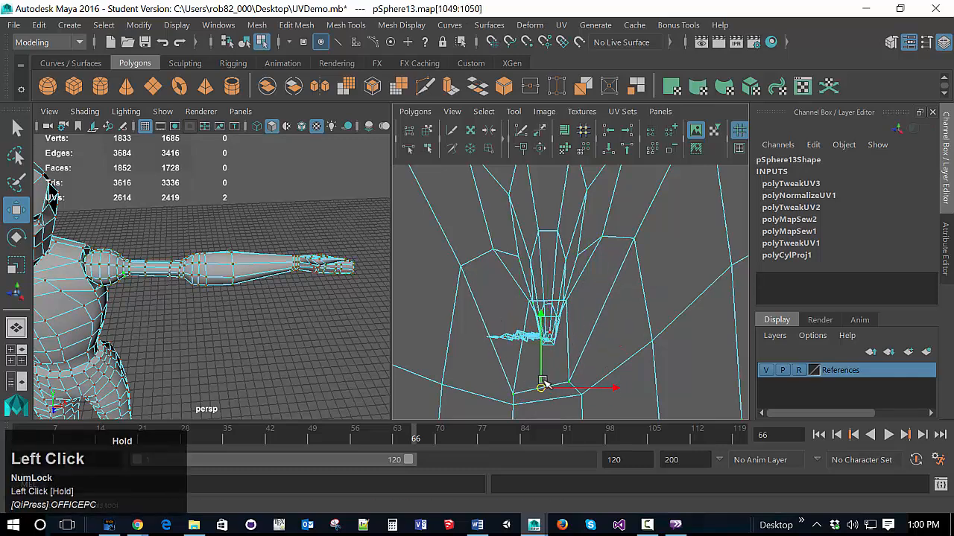
drag(570, 313, 542, 350)
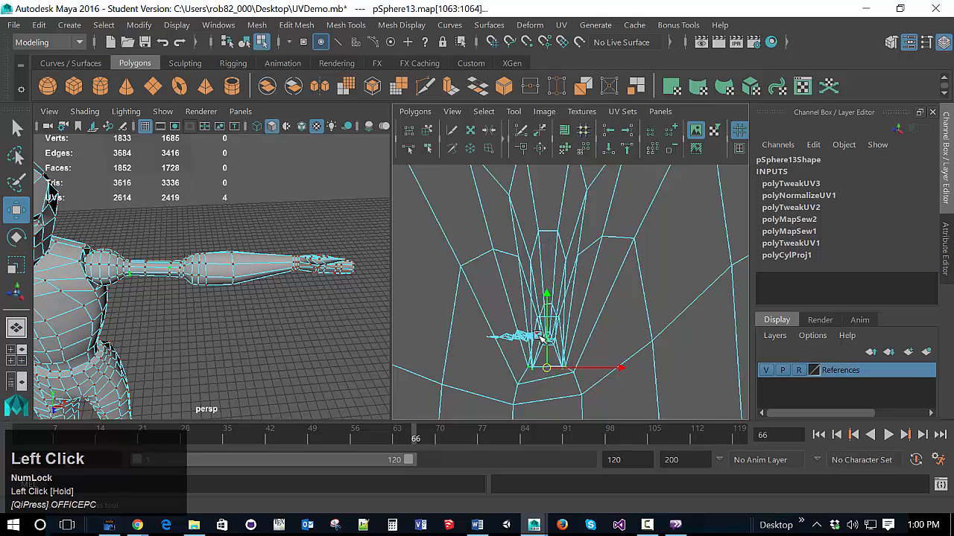
scroll(687, 344, down, 3)
scroll(698, 343, up, 2)
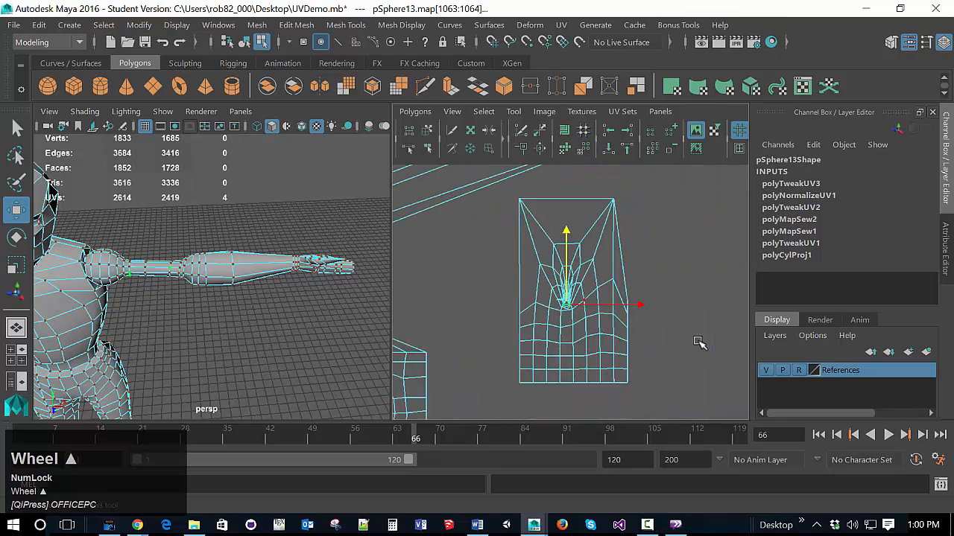
scroll(576, 340, up, 1)
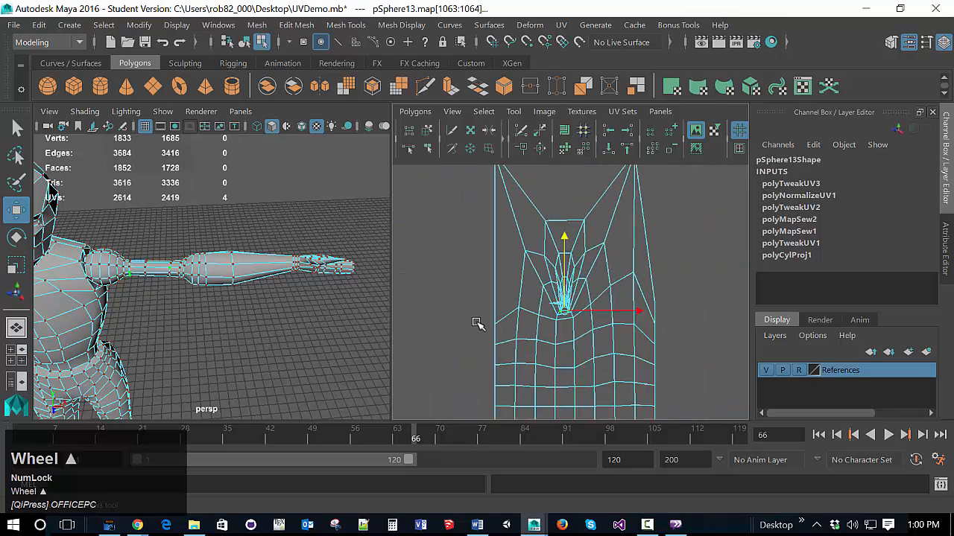
scroll(457, 319, down, 2)
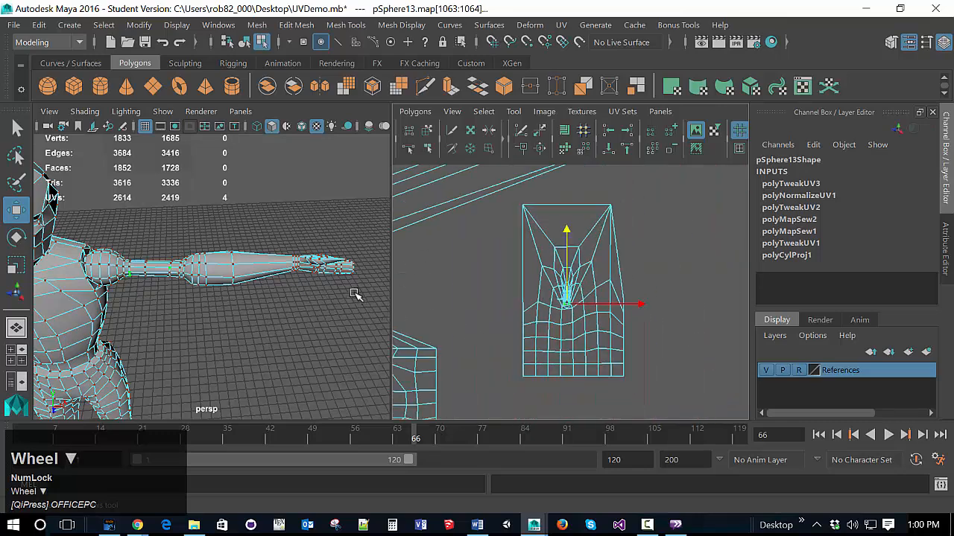
Switch the character to UV shell selection and select the shell of the outstretched arm
scroll(355, 295, down, 3)
scroll(313, 281, up, 2)
right_drag(320, 330, 436, 169)
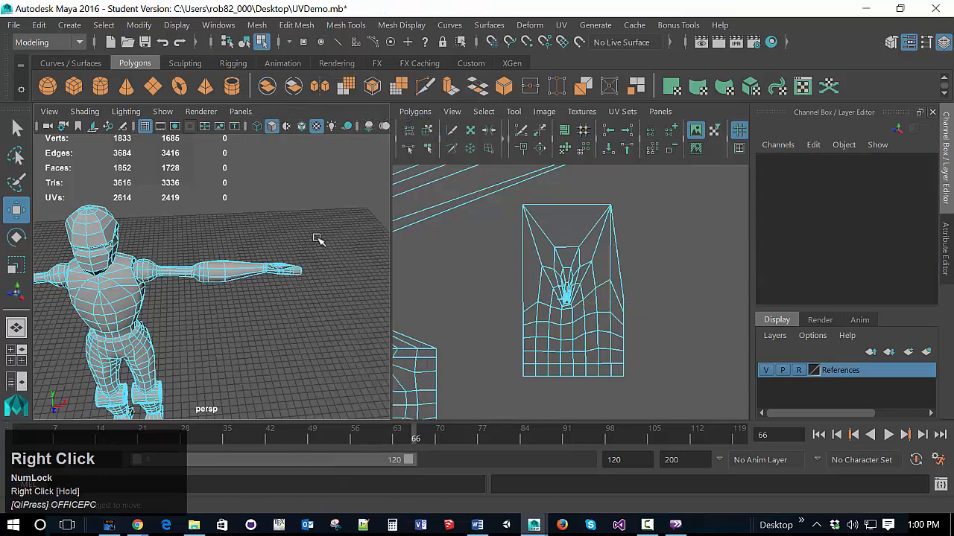
click(252, 270)
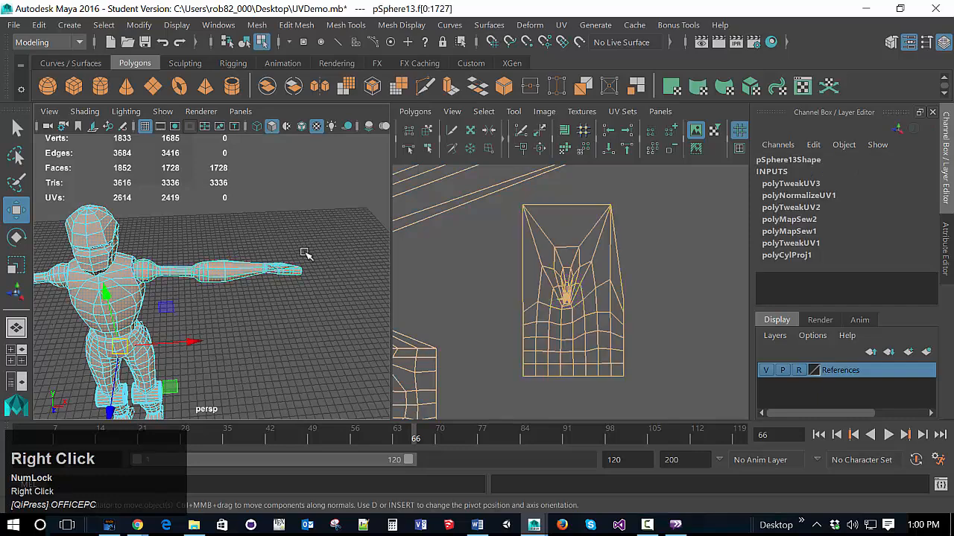
right_drag(305, 254, 370, 162)
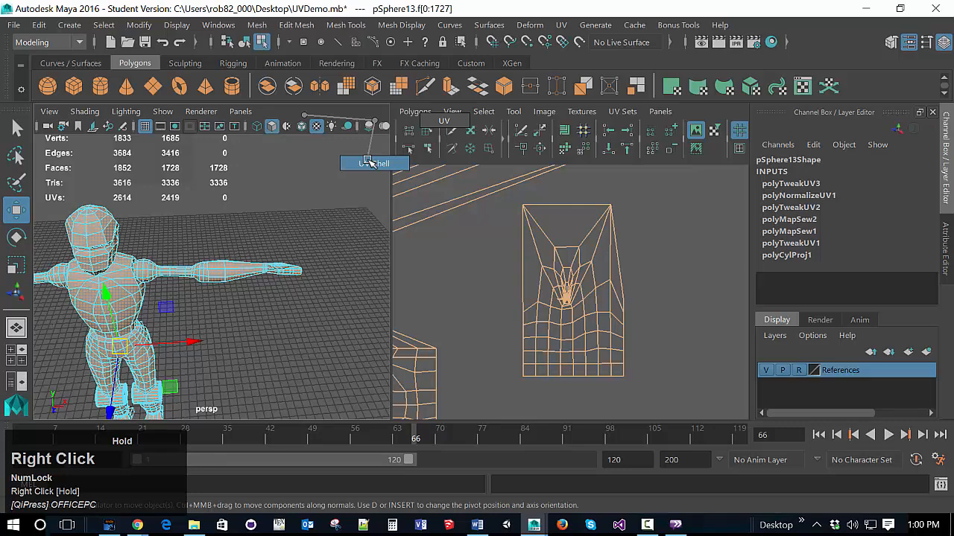
right_drag(370, 163, 365, 165)
click(225, 268)
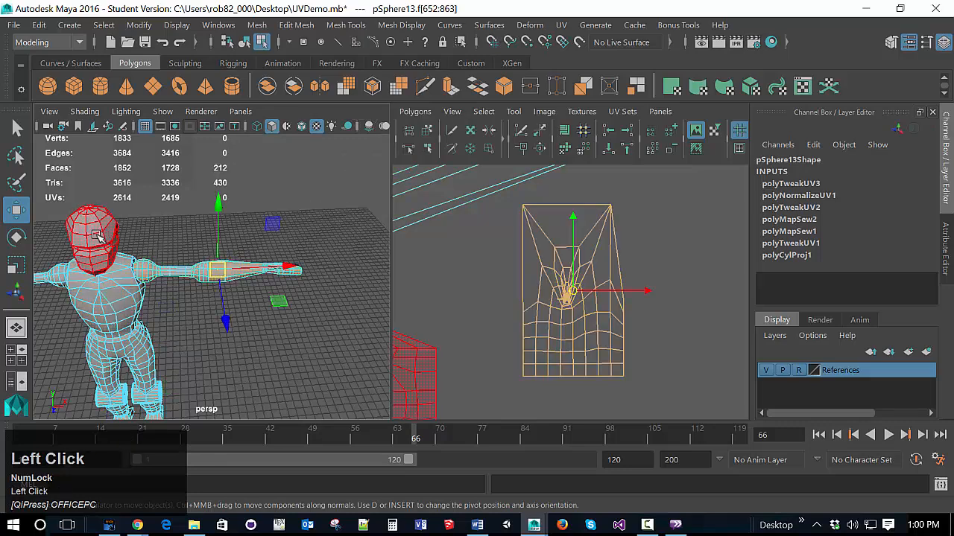
click(226, 270)
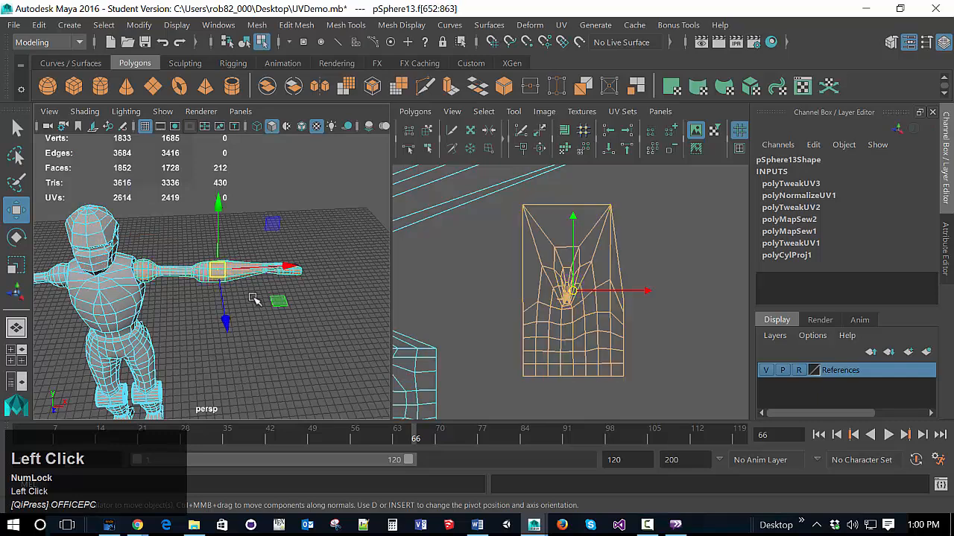
Apply a cylindrical projection to the selected arm faces and set its Rotate Z to 90
click(560, 25)
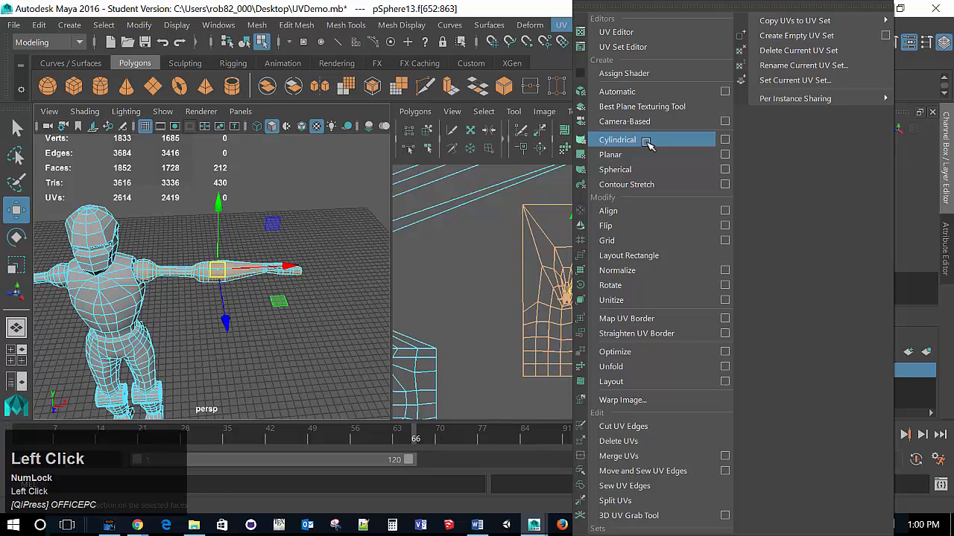
click(645, 140)
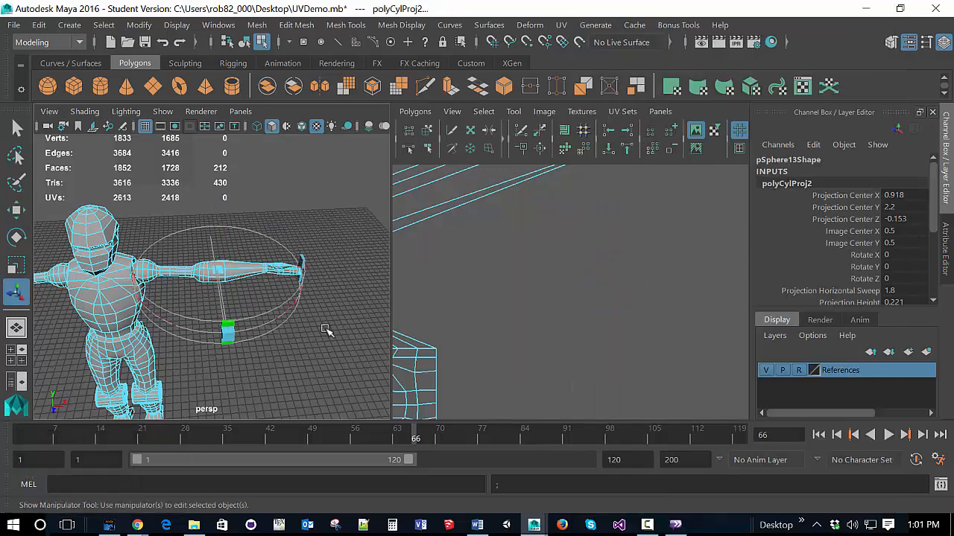
scroll(325, 330, down, 5)
scroll(511, 323, up, 2)
scroll(523, 317, down, 5)
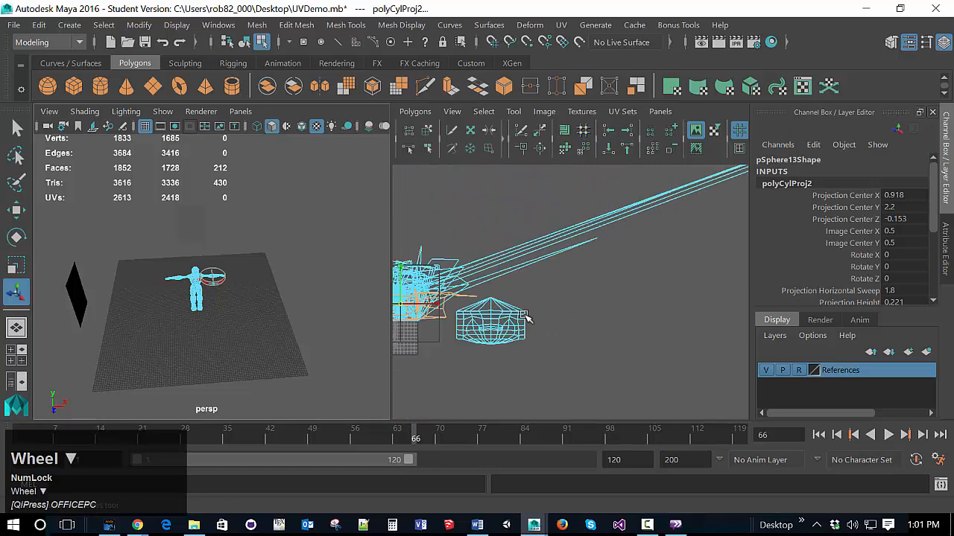
scroll(526, 318, down, 2)
scroll(240, 284, up, 8)
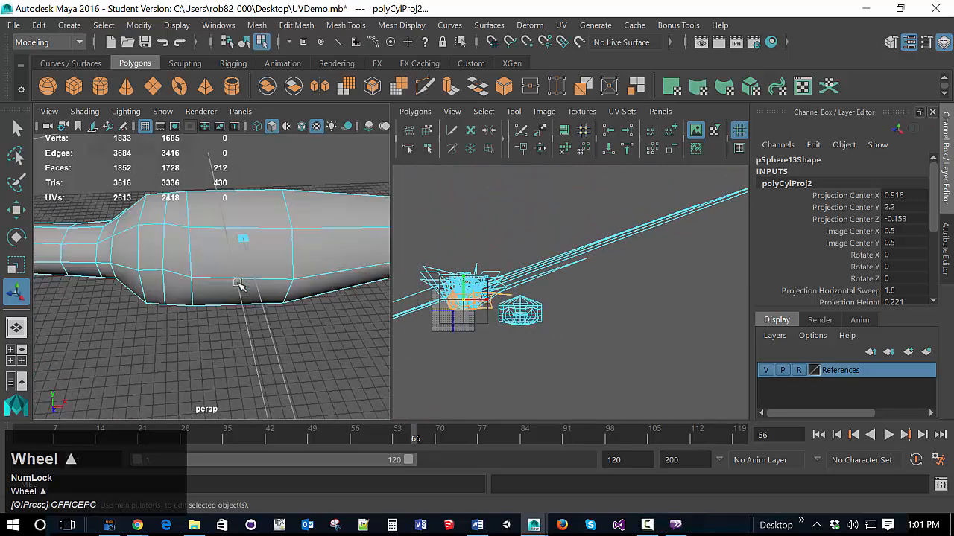
scroll(238, 286, down, 6)
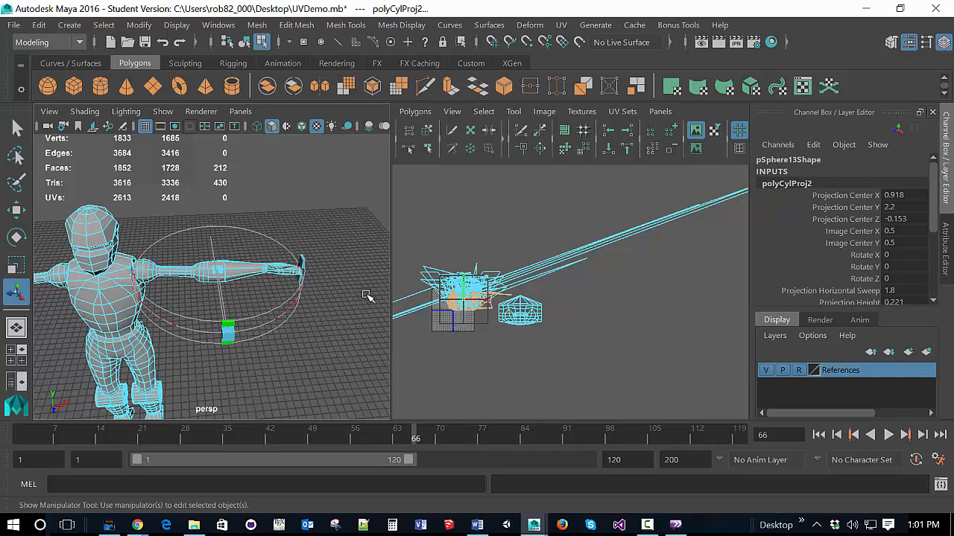
click(891, 278)
text(90)
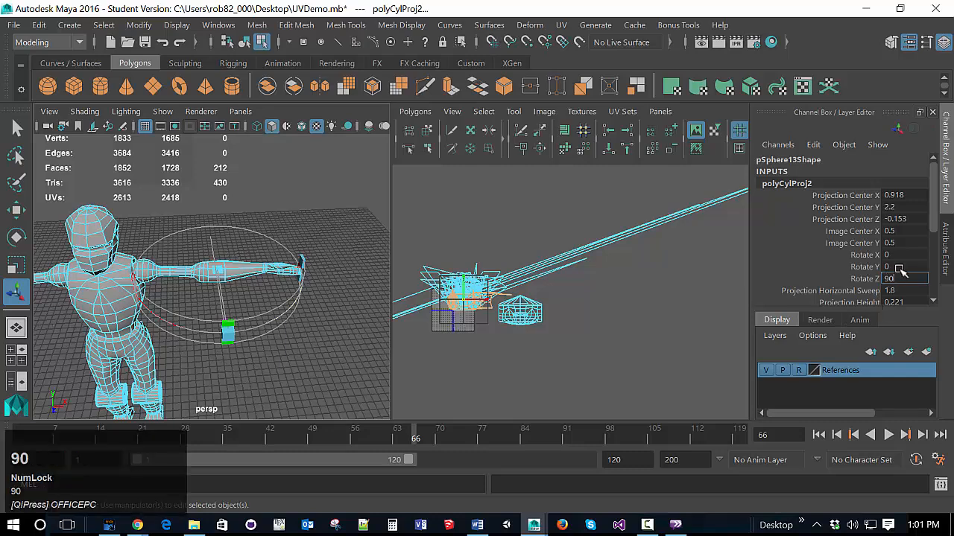
click(896, 266)
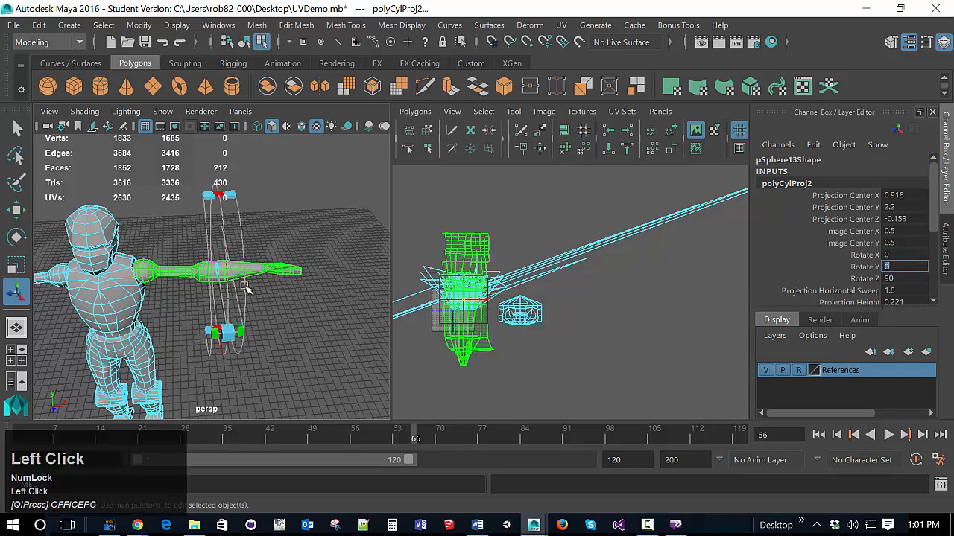
Adjust the projection to about 12 degrees Rotate Y and 0.56 height, and move its UVs into empty space beyond the head shell
drag(240, 333, 228, 316)
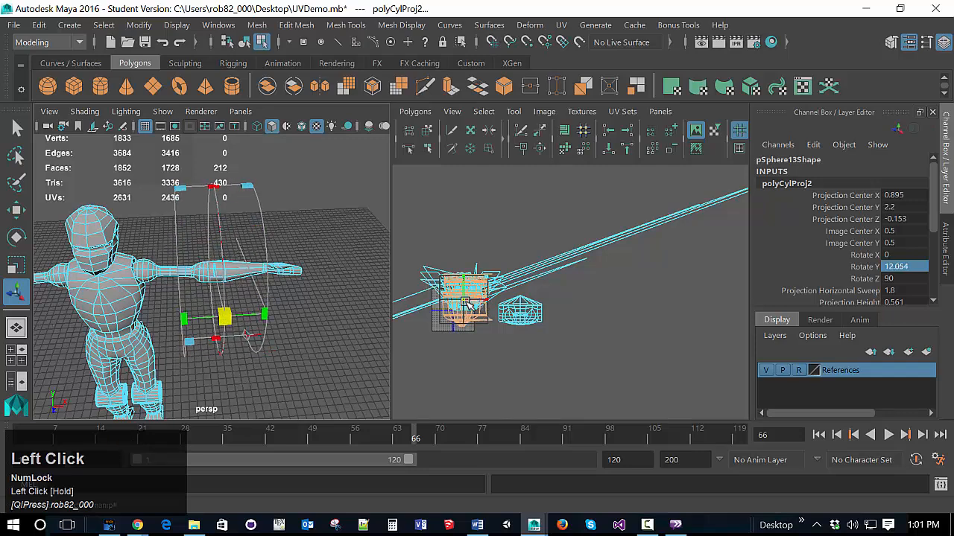
drag(467, 302, 613, 313)
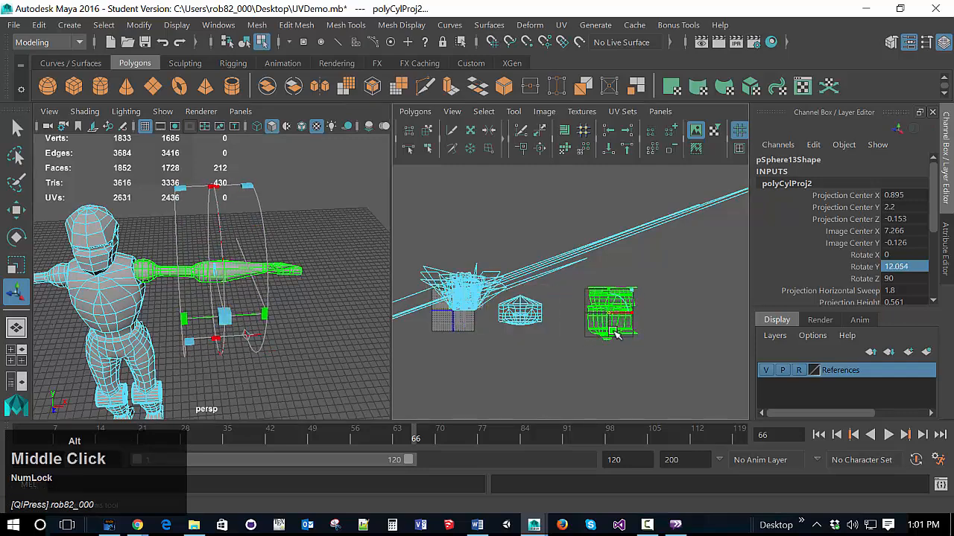
mouse_move(612, 333)
alt+middle_down()
mouse_move(546, 328)
mouse_move(604, 319)
alt+middle_up()
scroll(538, 326, up, 5)
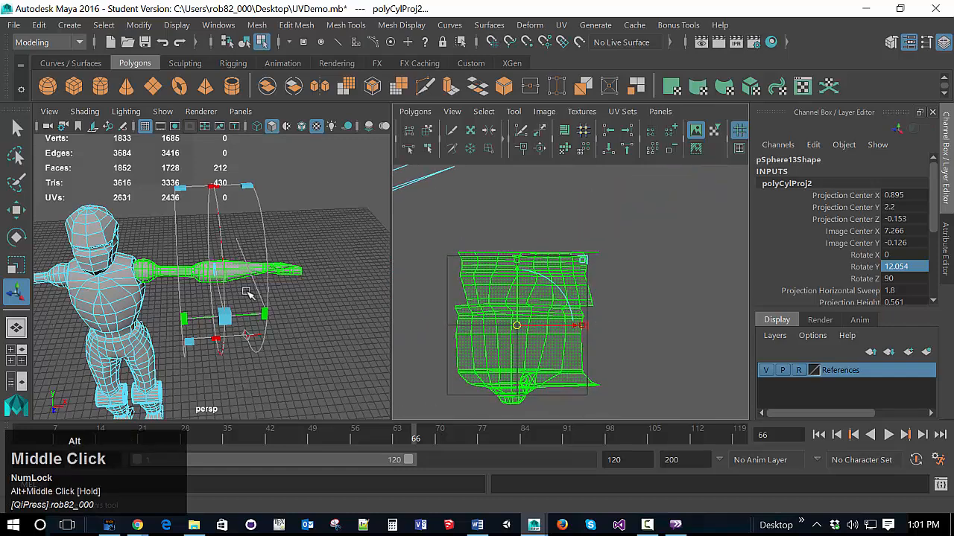
alt+drag(513, 326, 529, 310)
alt+scroll(530, 310, up, 3)
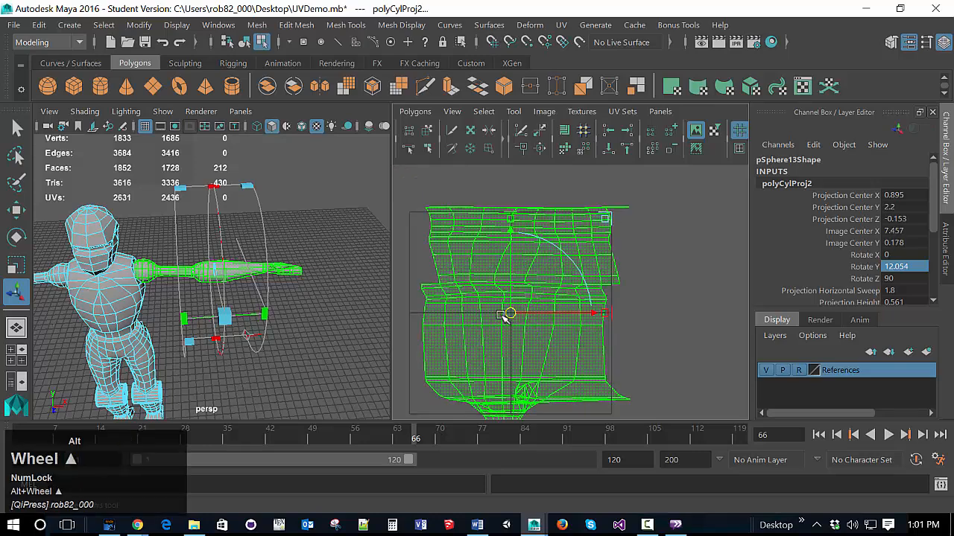
alt+middle_drag(519, 322, 541, 319)
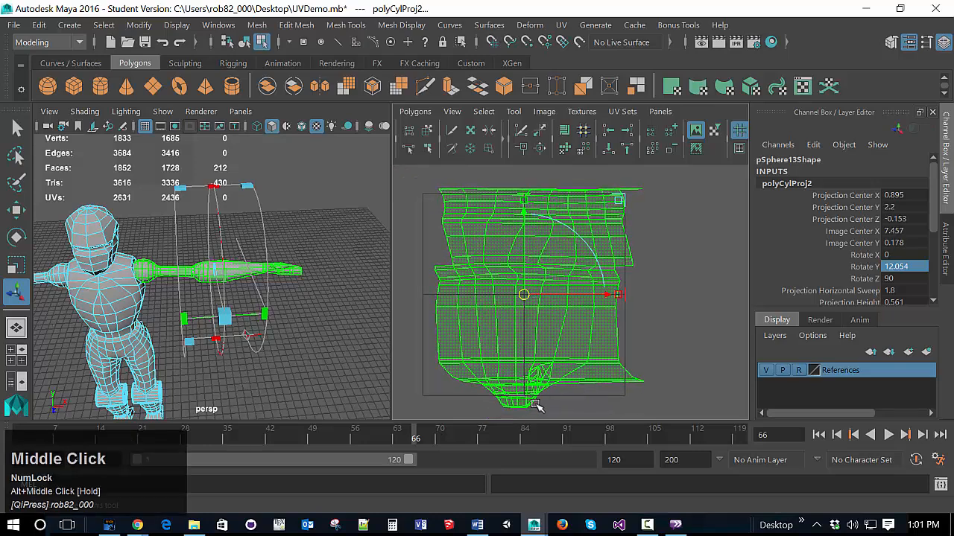
Reshape the cylindrical projection around the arm to a horizontal sweep of about 1.41 and a Rotate Y of about -17
mouse_move(272, 318)
mouse_down()
mouse_move(311, 316)
mouse_move(270, 315)
mouse_up()
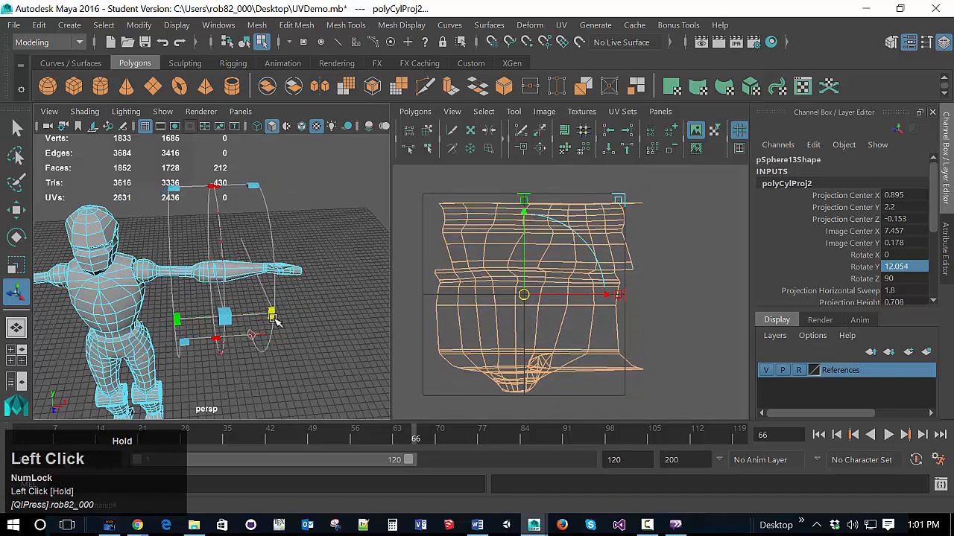
mouse_move(215, 193)
mouse_down()
mouse_move(221, 274)
mouse_move(217, 197)
mouse_move(220, 205)
mouse_up()
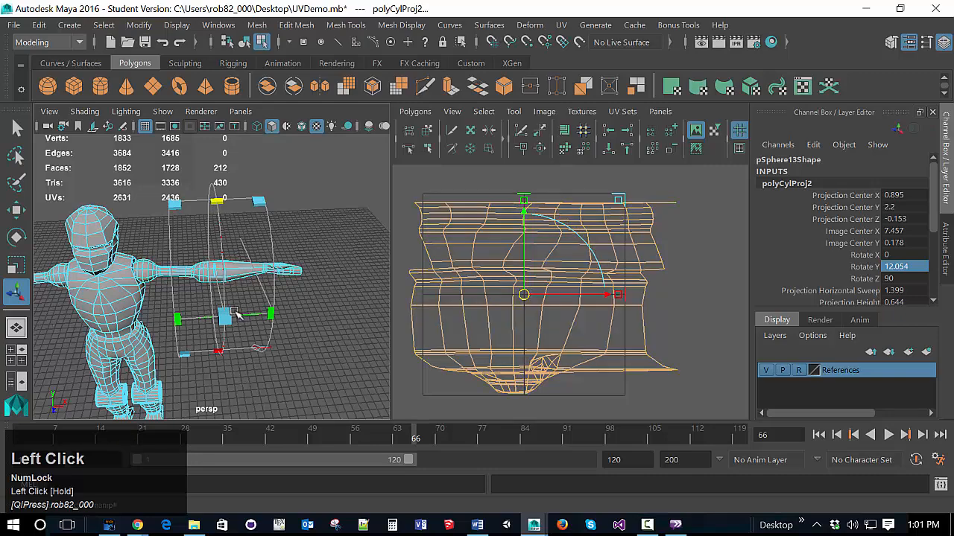
drag(231, 319, 231, 349)
click(169, 255)
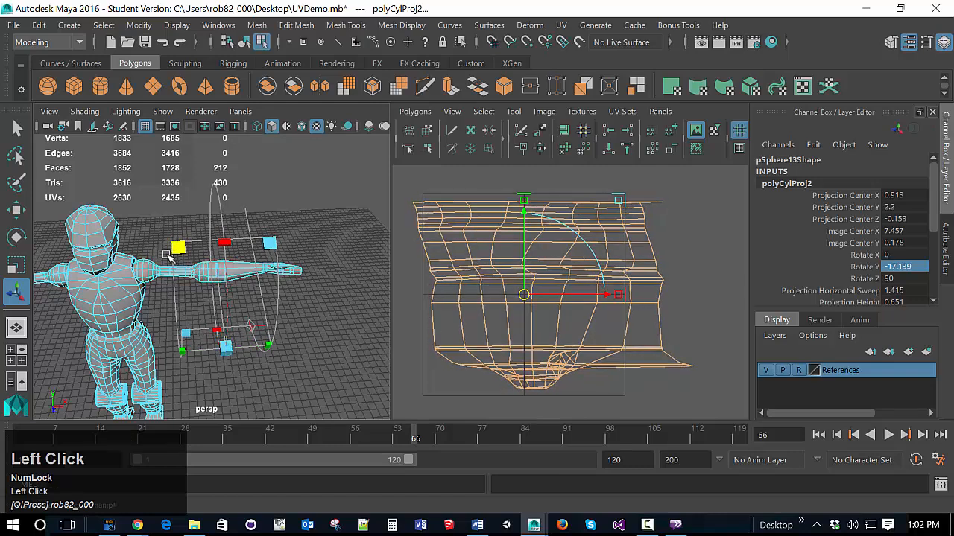
drag(169, 255, 198, 358)
Optimize the arm's newly projected UVs to space the mesh more evenly and inspect the lower hand area
right_drag(477, 249, 476, 318)
right_drag(552, 307, 551, 305)
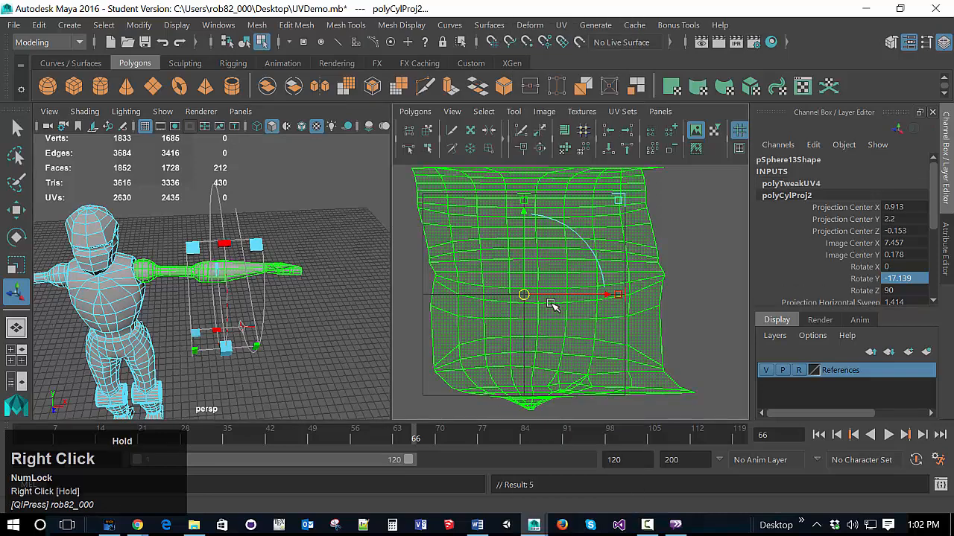
scroll(618, 340, down, 1)
scroll(619, 340, up, 2)
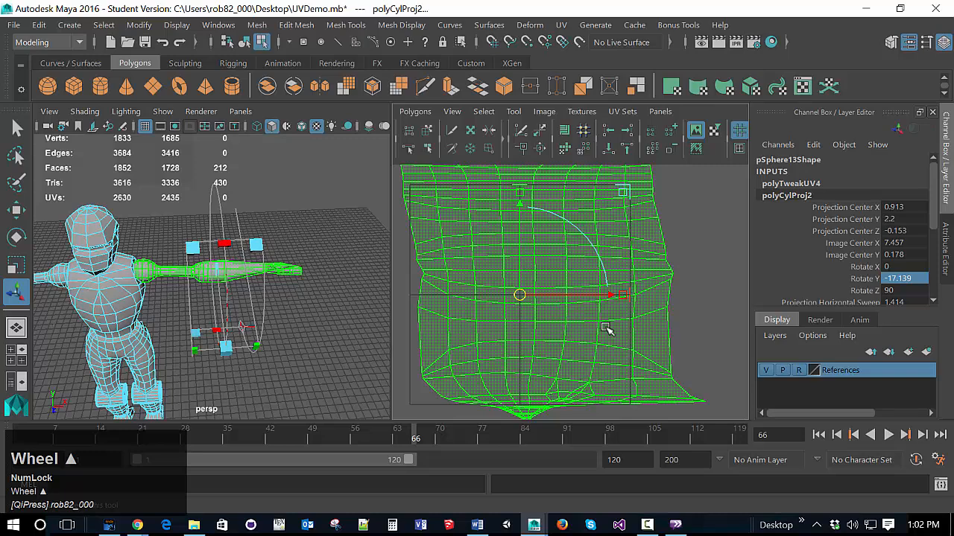
alt+middle_drag(626, 360, 622, 283)
scroll(586, 376, up, 3)
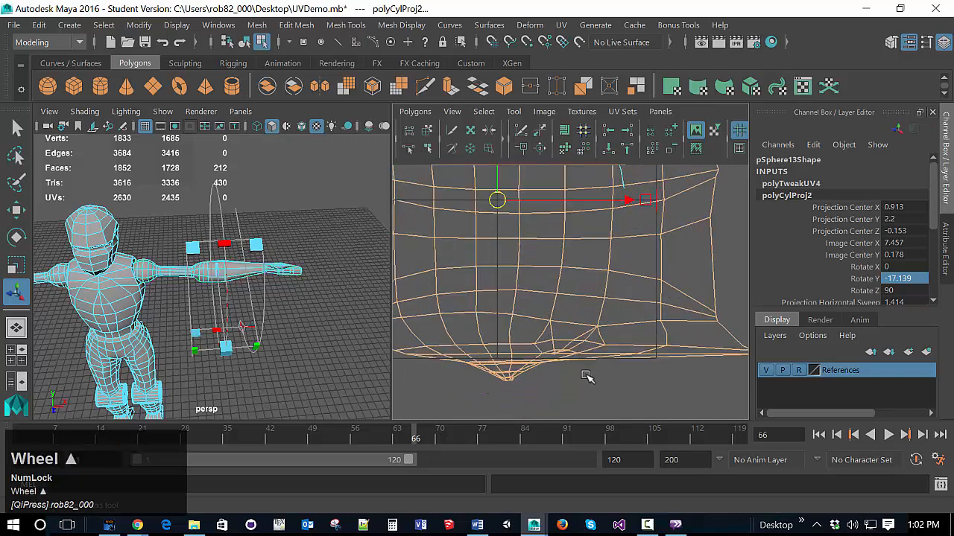
scroll(587, 377, down, 6)
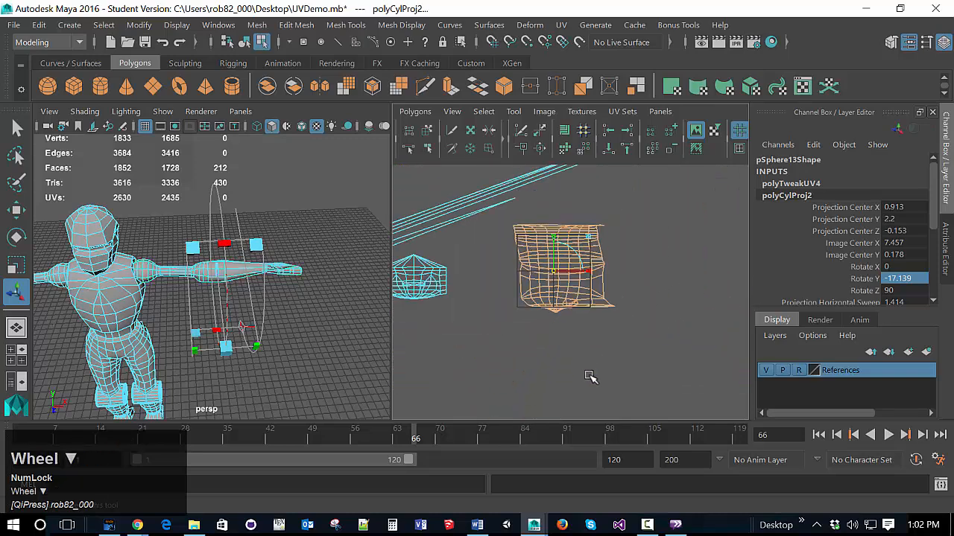
Move the arm's UV shell closer to the head's shell and clear the selection
click(563, 277)
drag(561, 276, 521, 291)
click(516, 375)
click(570, 356)
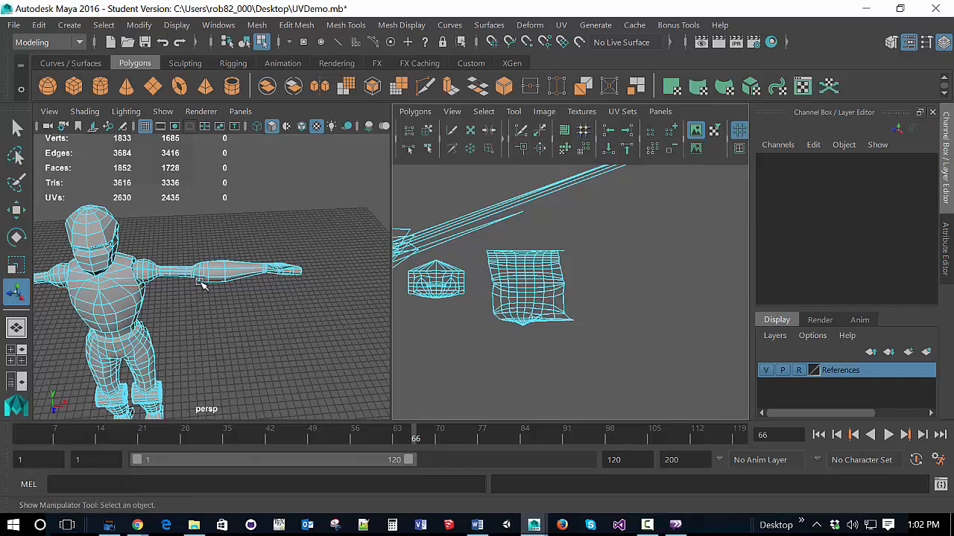
Face the character from the front, select all faces on the half opposite the mapped arm and delete them
right_drag(260, 312, 322, 161)
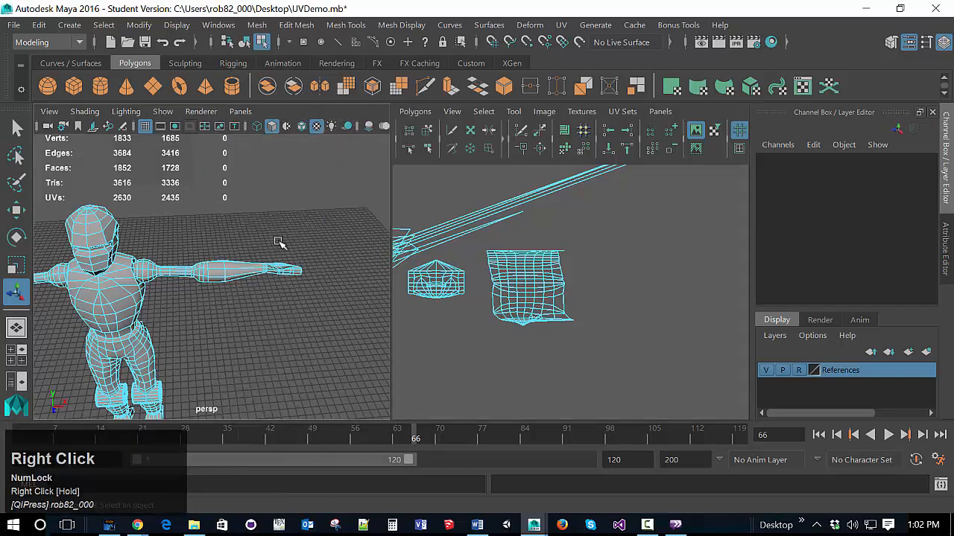
click(236, 275)
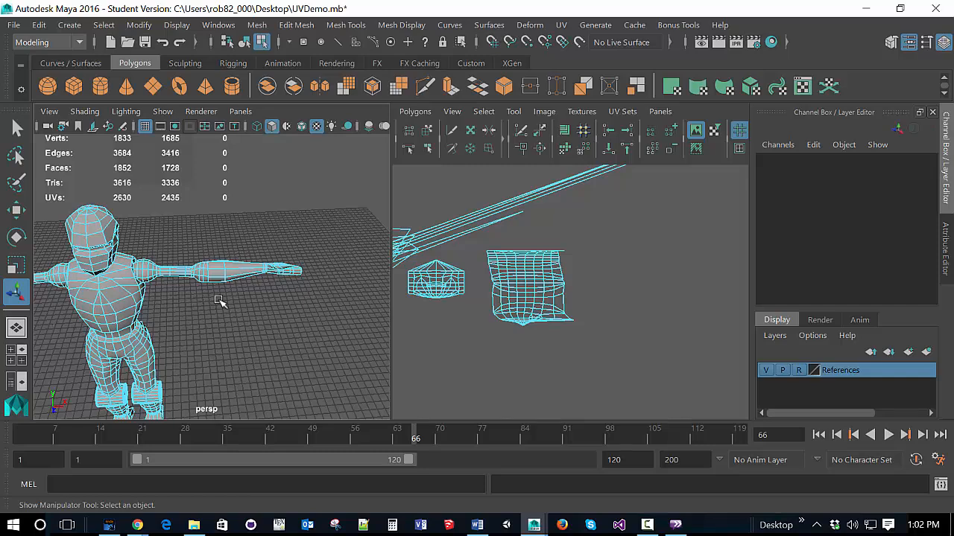
alt+middle_drag(201, 311, 273, 341)
alt+drag(272, 340, 267, 309)
alt+middle_drag(271, 325, 296, 382)
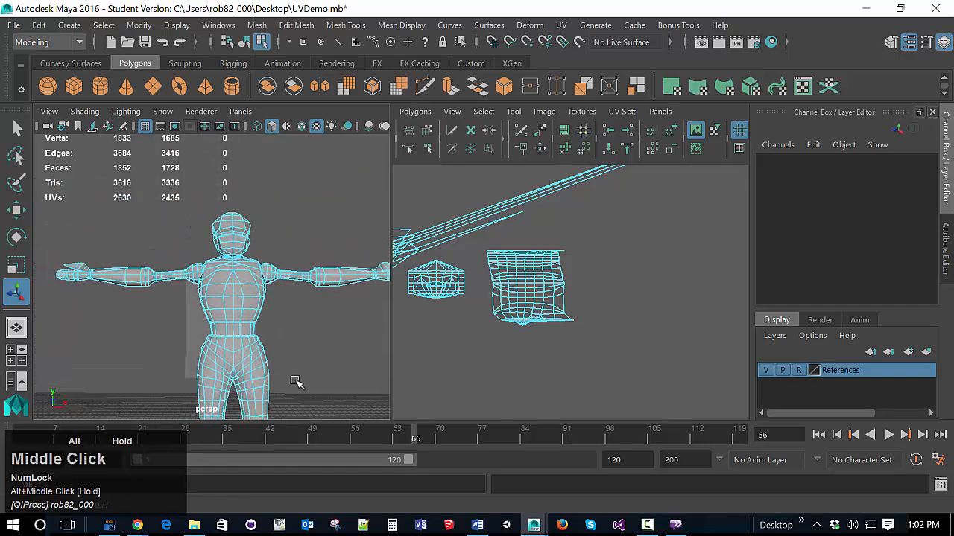
scroll(296, 382, down, 3)
right_click(173, 244)
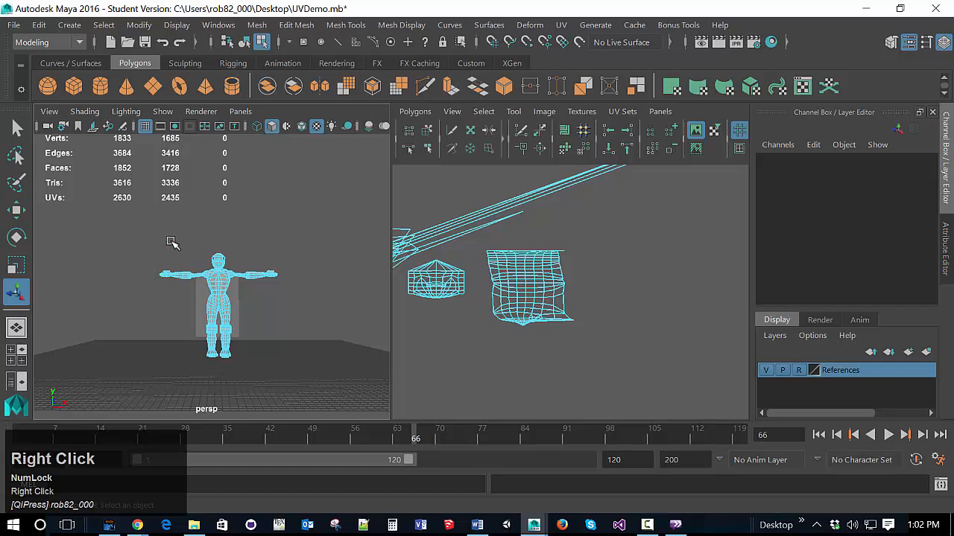
right_drag(237, 257, 238, 160)
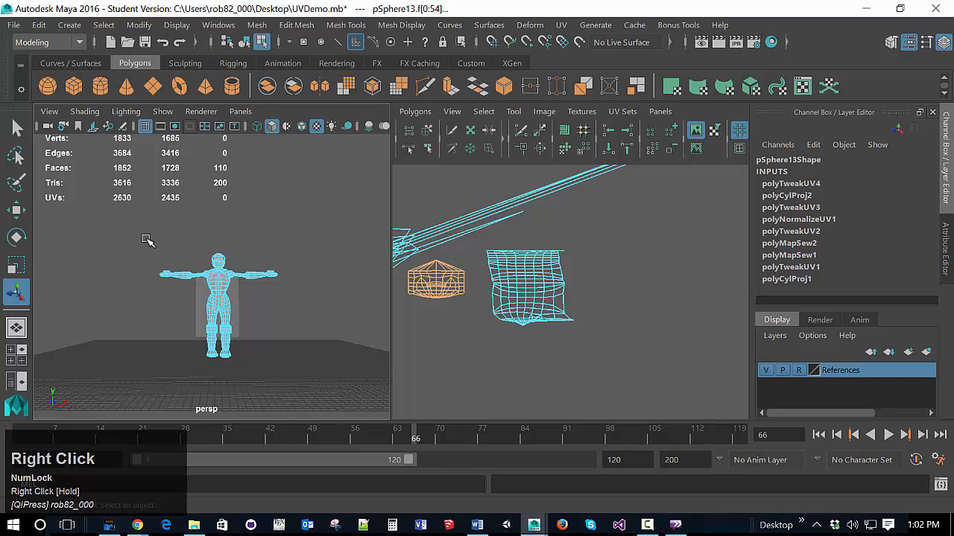
drag(146, 240, 219, 365)
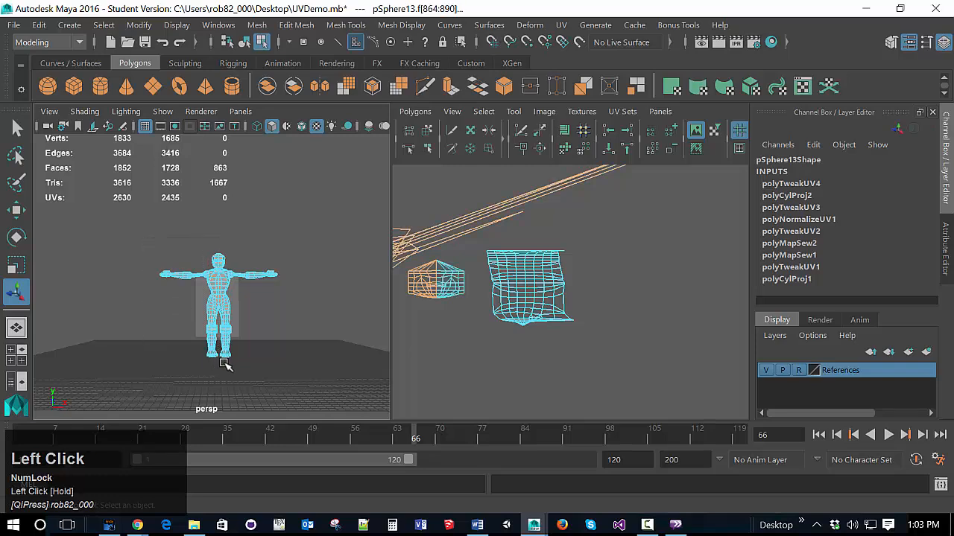
scroll(234, 359, up, 5)
key(Delete)
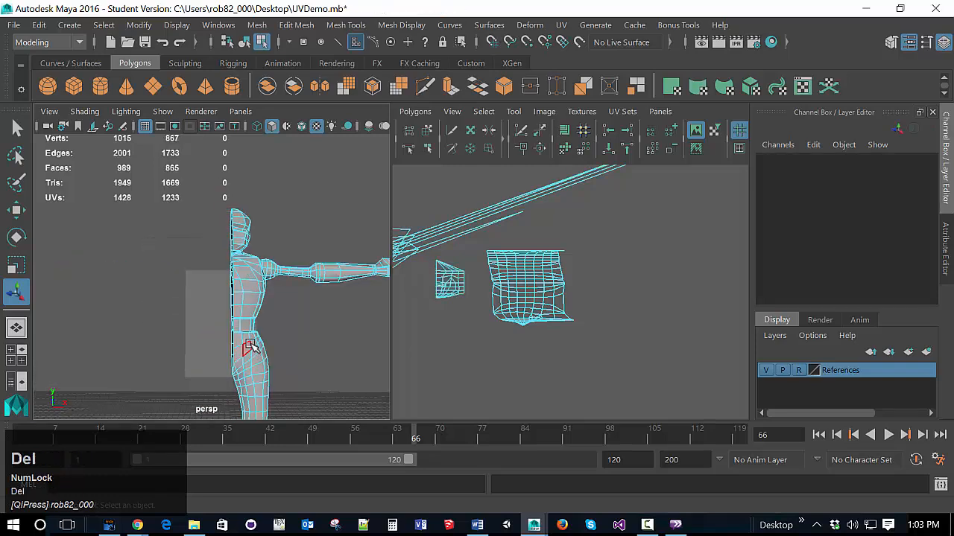
Switch to UV shell selection and select the arm's shell from the open inner side of the halved body
alt+drag(267, 348, 359, 355)
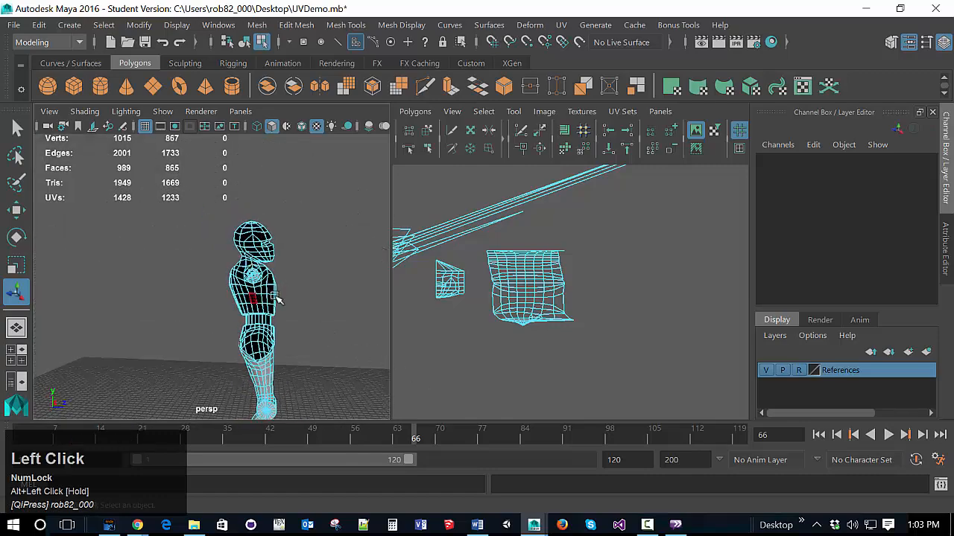
scroll(289, 290, up, 3)
alt+drag(356, 310, 139, 248)
right_drag(140, 248, 236, 158)
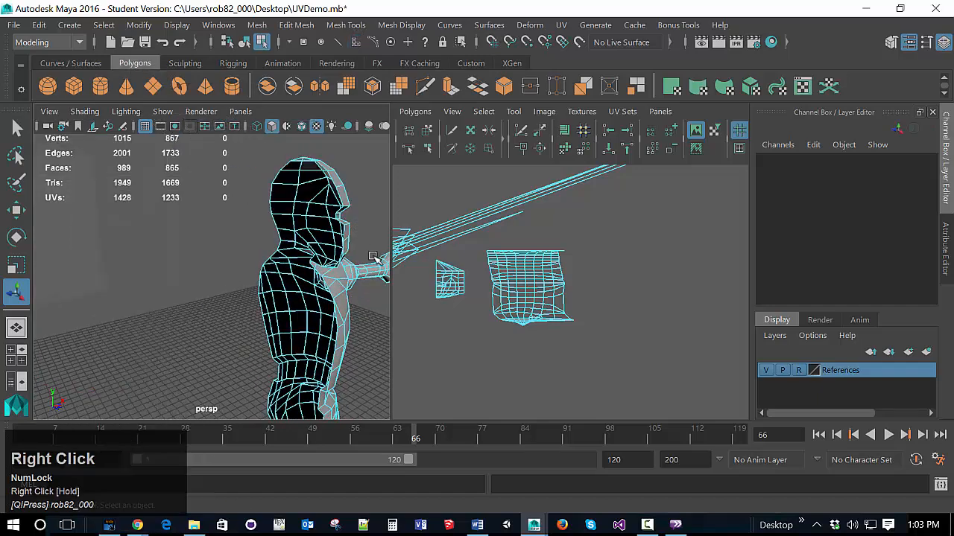
click(327, 287)
alt+middle_drag(332, 313, 368, 344)
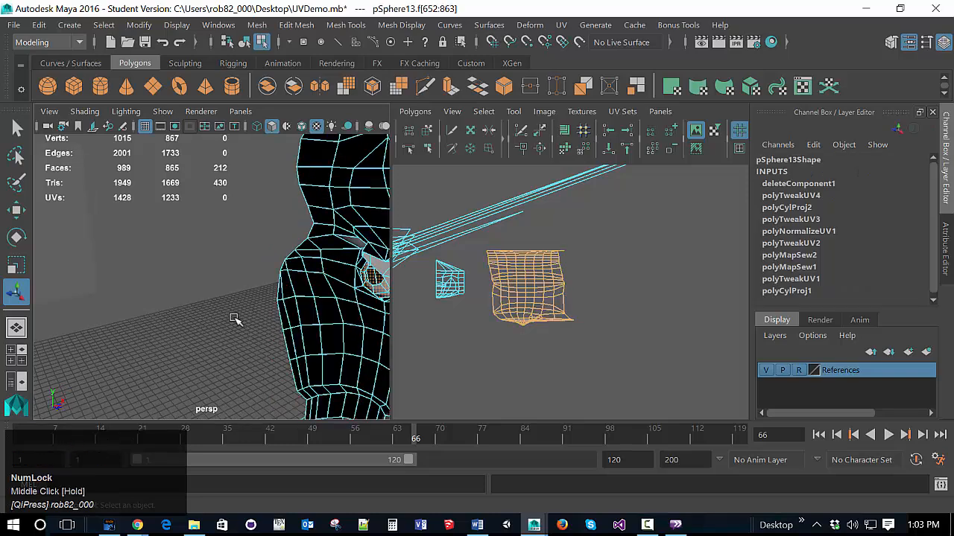
Examine the arm's opening and the inner side of the halved torso from several angles
alt+middle_drag(230, 320, 171, 334)
alt+middle_drag(240, 350, 246, 345)
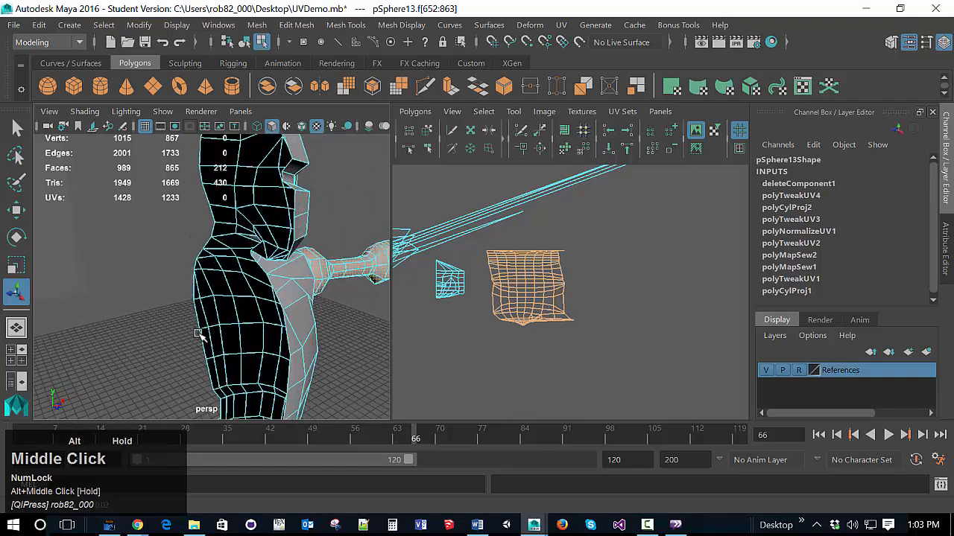
alt+drag(246, 346, 270, 321)
scroll(269, 320, up, 5)
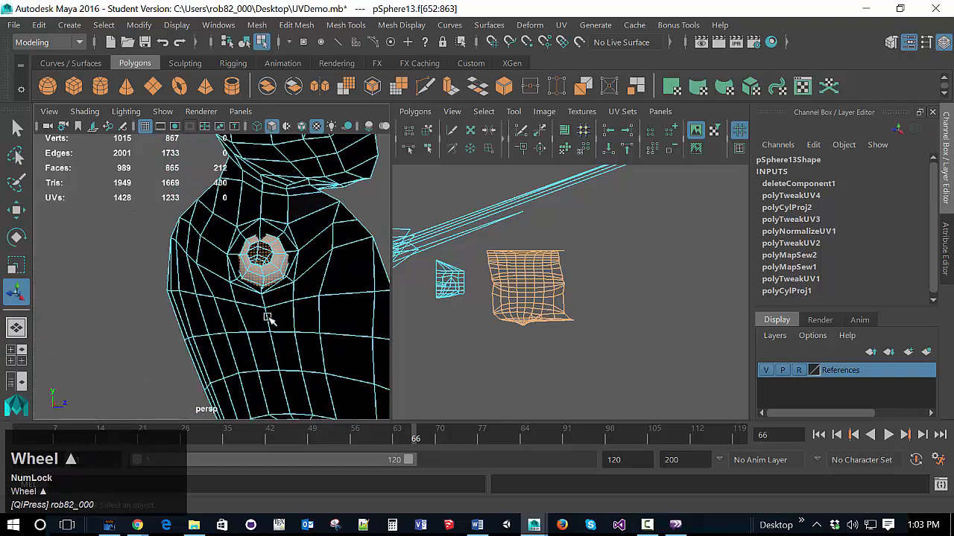
scroll(316, 328, down, 4)
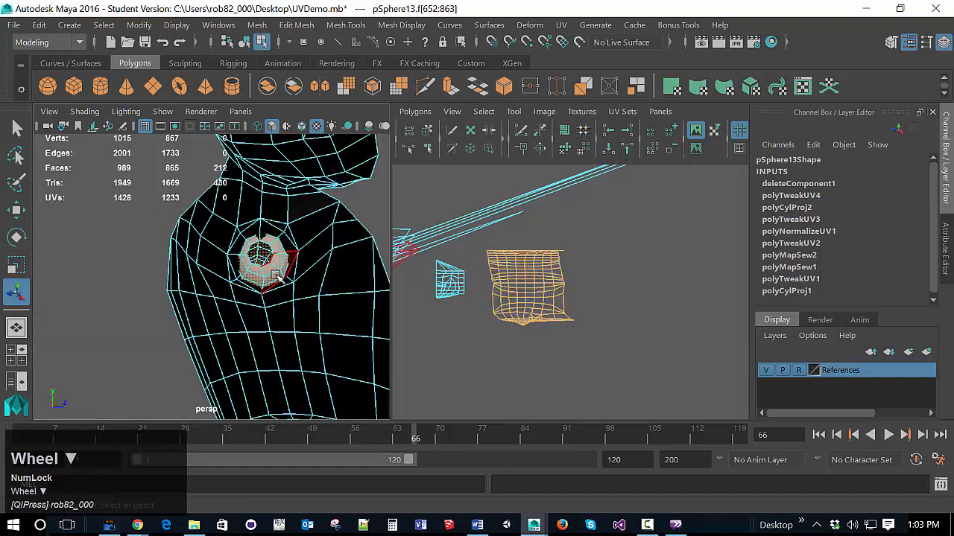
scroll(293, 298, down, 2)
scroll(293, 301, up, 4)
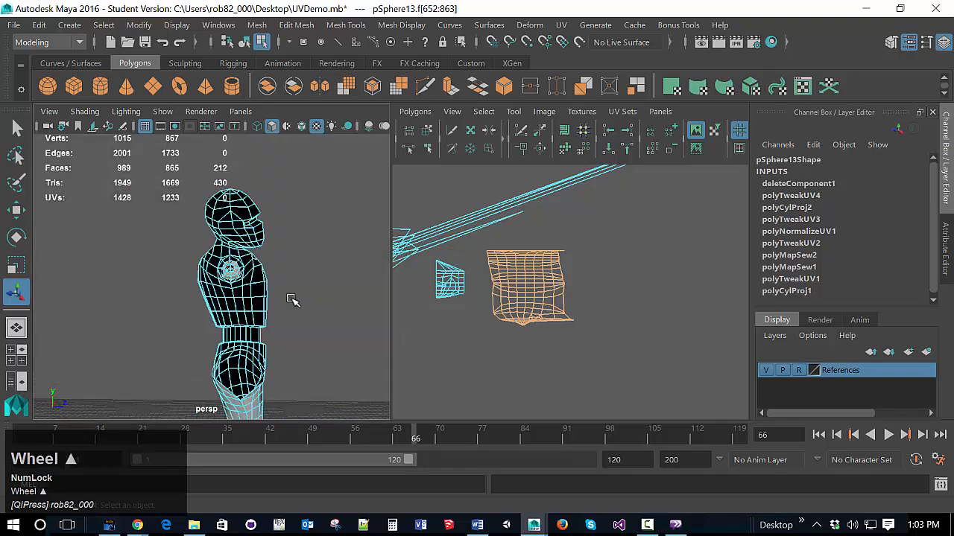
alt+drag(308, 325, 358, 320)
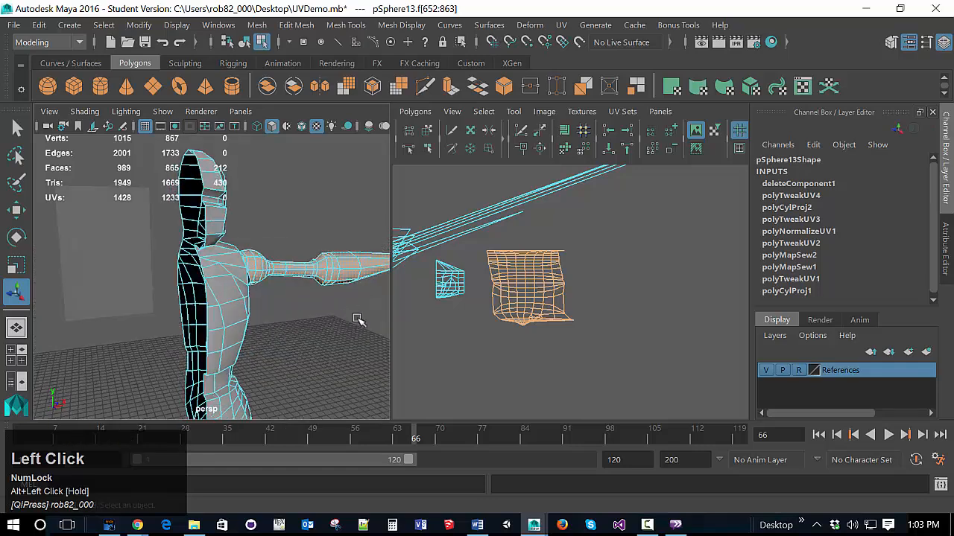
Select the head's UV shell and compare it with the arm's shell in the UV layout
click(448, 278)
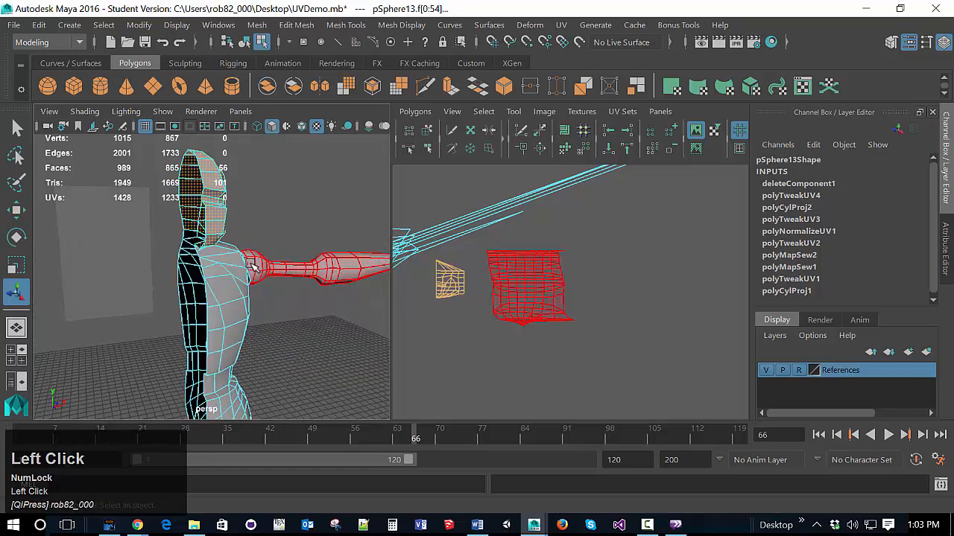
scroll(471, 300, up, 3)
scroll(445, 313, down, 2)
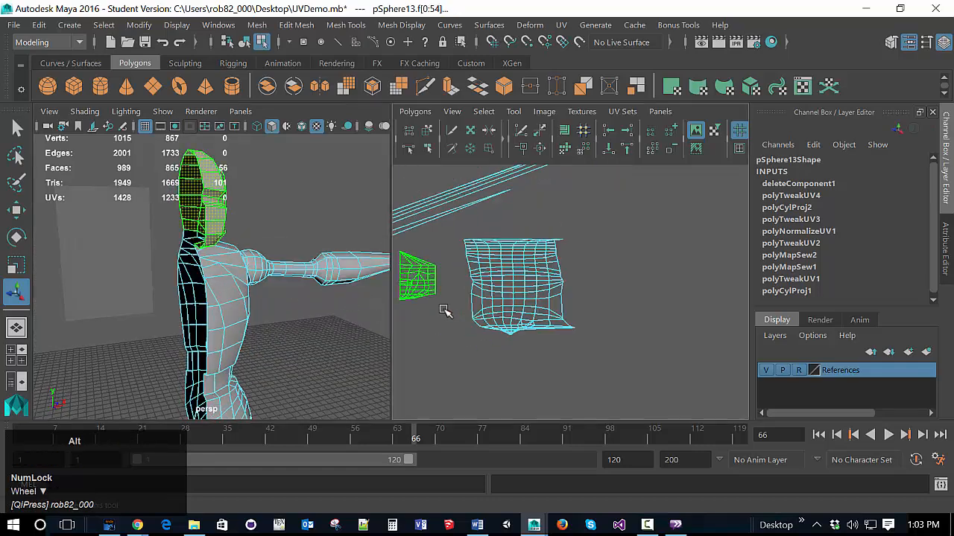
alt+middle_drag(444, 313, 504, 252)
scroll(515, 304, up, 3)
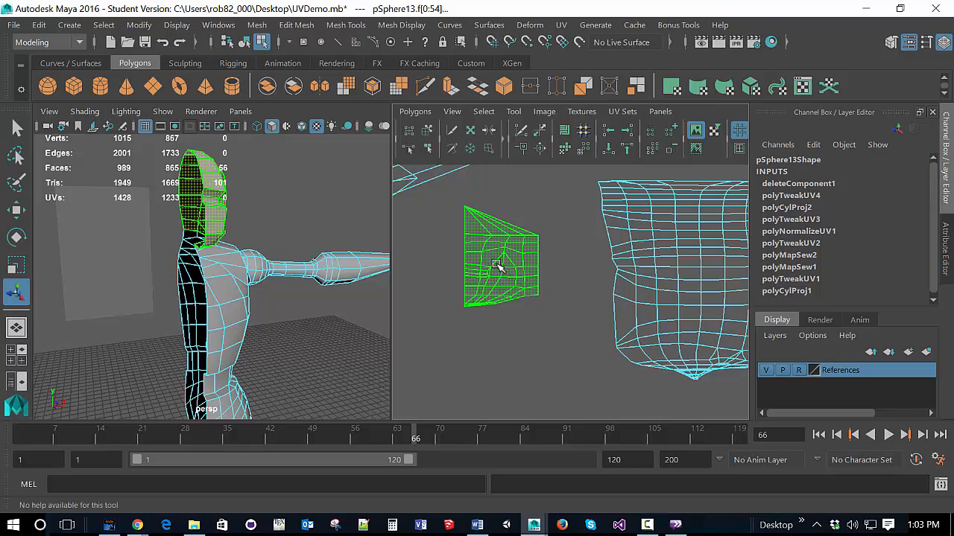
scroll(511, 302, down, 2)
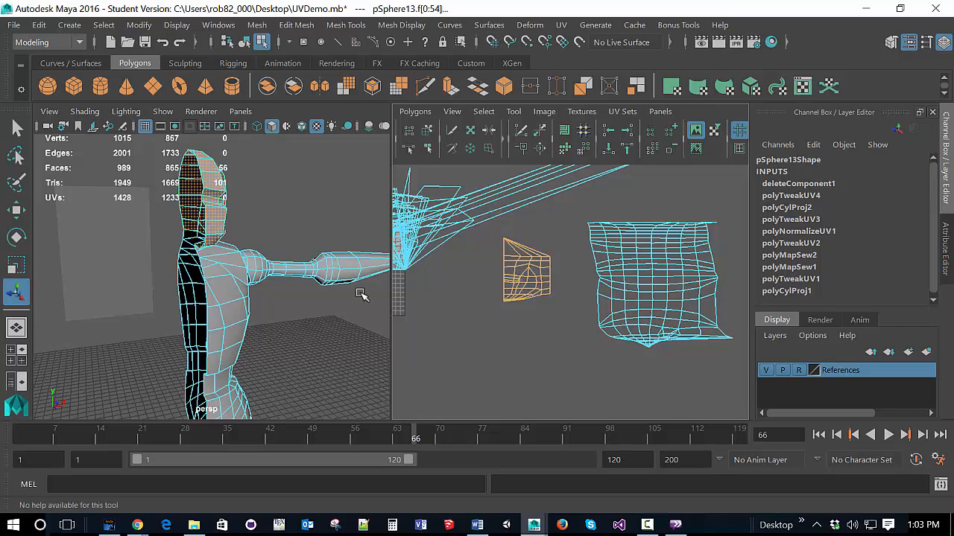
Select the UV shells covering the torso's back and front, and add the shells on top of the shoulder
scroll(351, 292, down, 2)
scroll(334, 296, up, 2)
alt+middle_click(319, 310)
alt+middle_drag(319, 310, 330, 292)
alt+drag(315, 311, 173, 292)
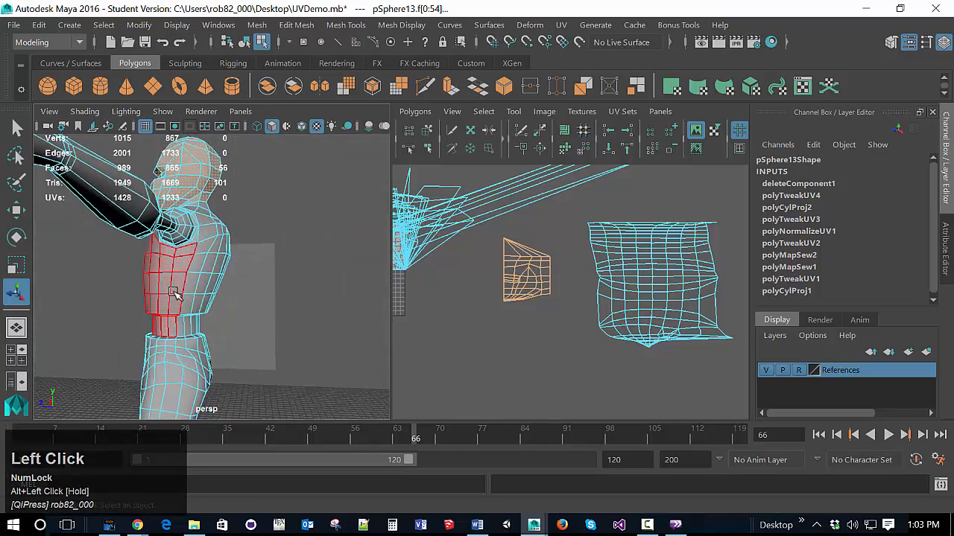
click(200, 292)
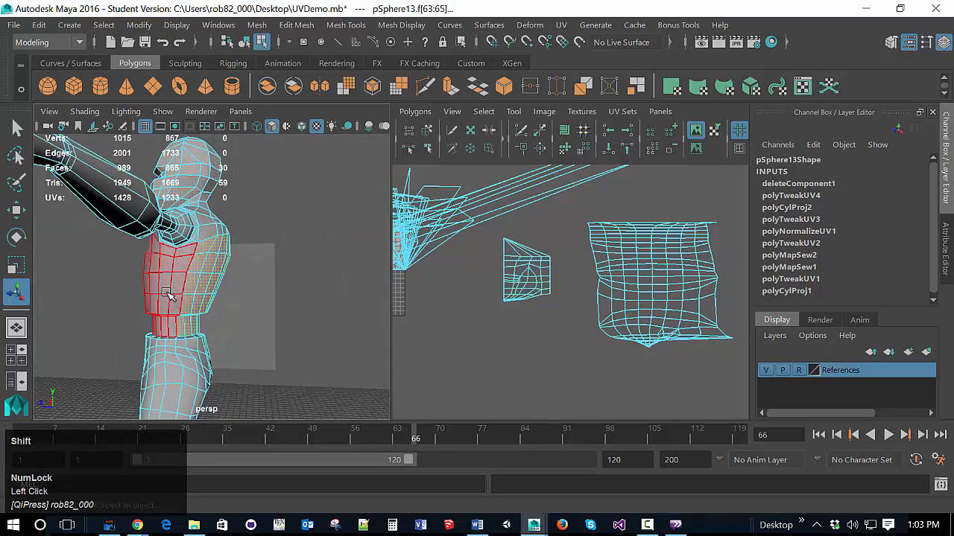
shift+click(195, 296)
alt+drag(211, 285, 214, 246)
shift+click(212, 245)
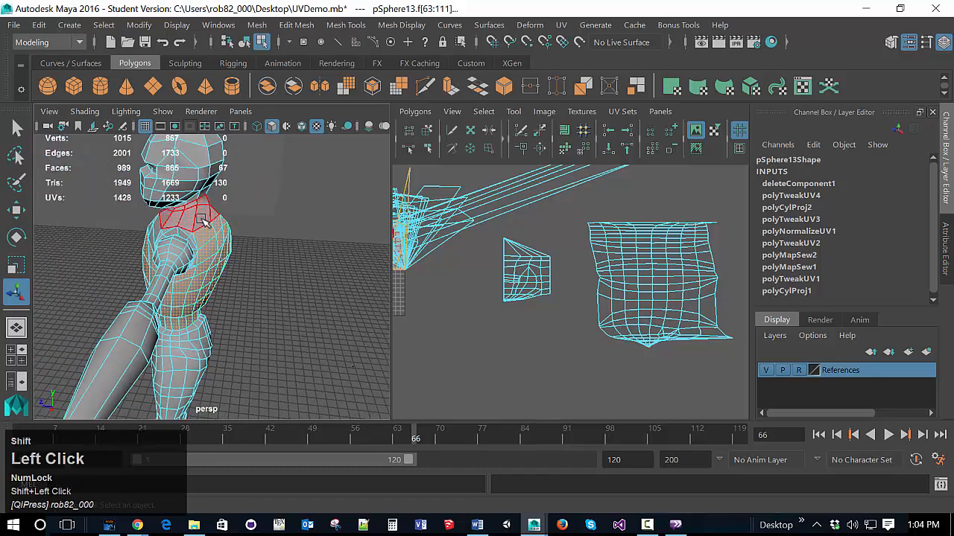
Add the remaining chest, shoulder and side shells around the arm joint to the torso selection
alt+drag(273, 304, 241, 275)
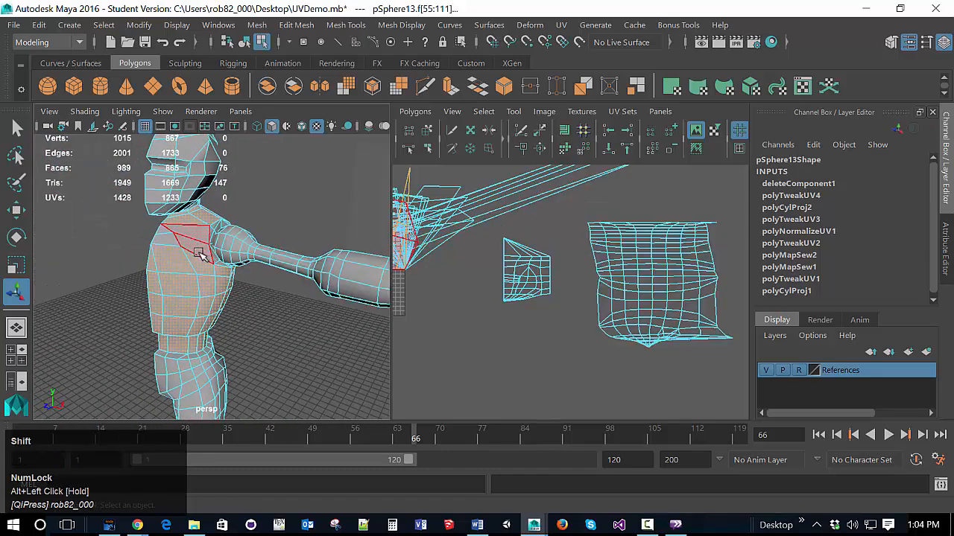
shift+click(208, 251)
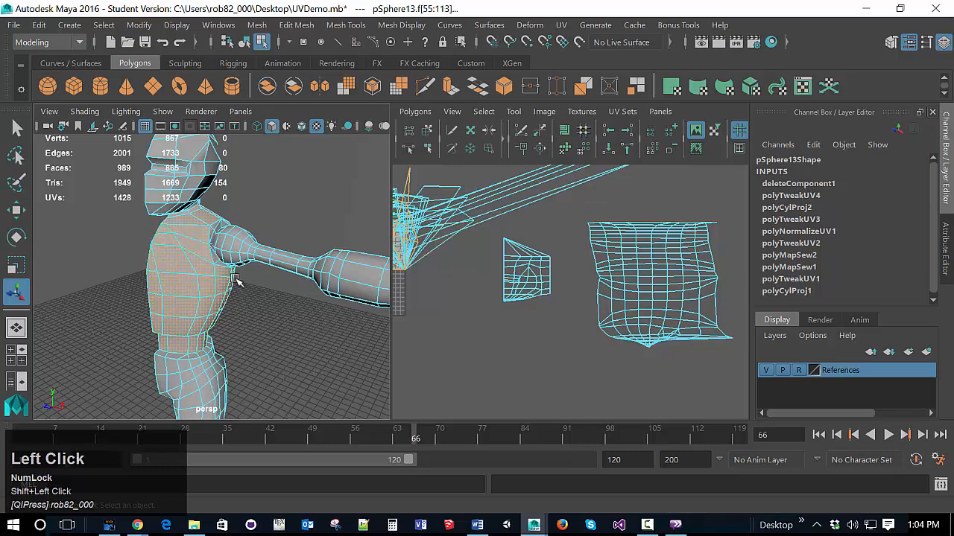
shift+click(213, 234)
scroll(214, 272, up, 3)
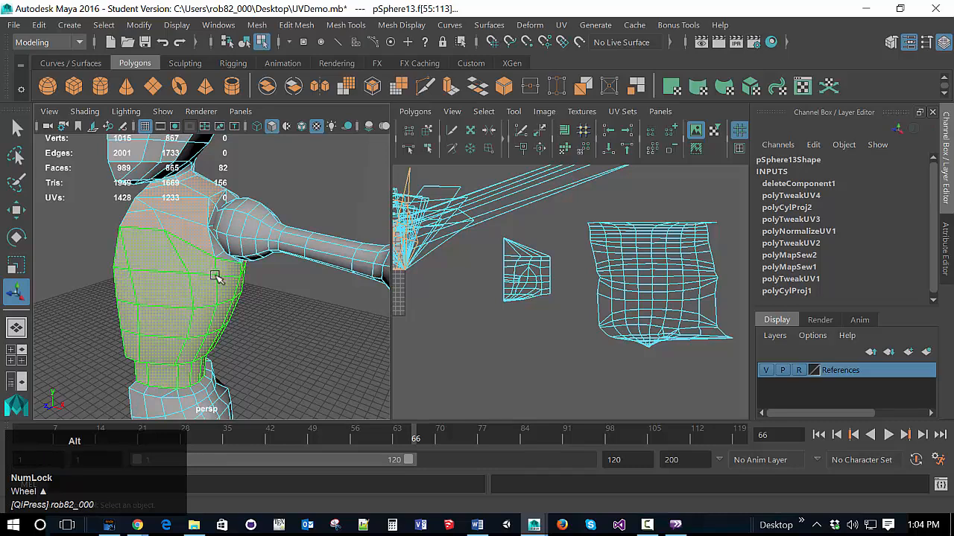
shift+click(224, 248)
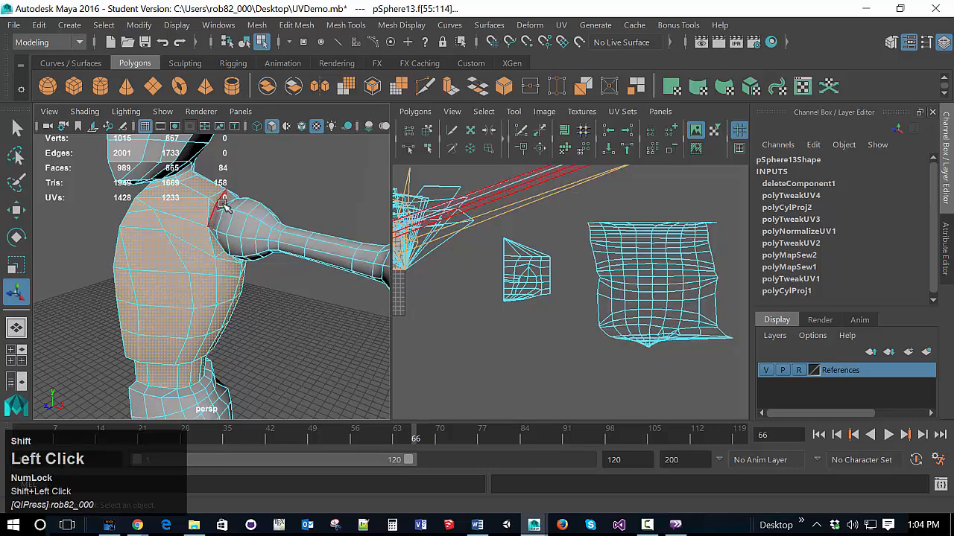
alt+drag(264, 313, 195, 317)
shift+click(195, 317)
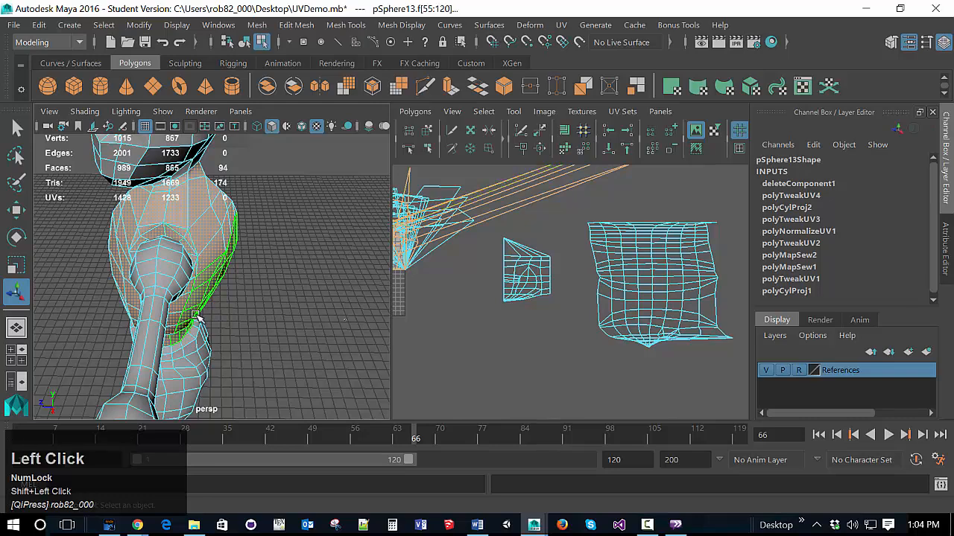
Inspect the arm opening from inside the torso and add the leftover faces around it to the selection
alt+drag(210, 313, 228, 266)
scroll(228, 269, up, 5)
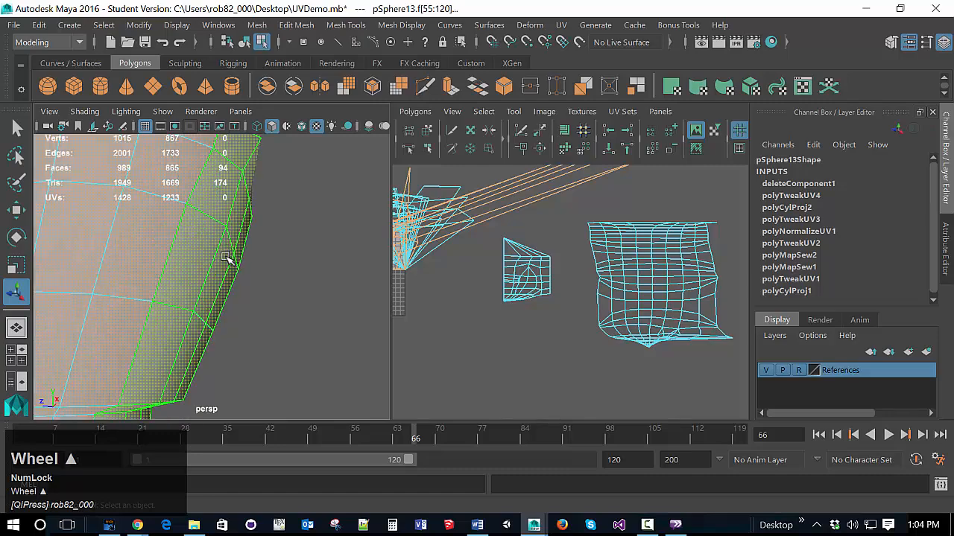
alt+middle_drag(228, 269, 241, 324)
alt+drag(199, 293, 328, 297)
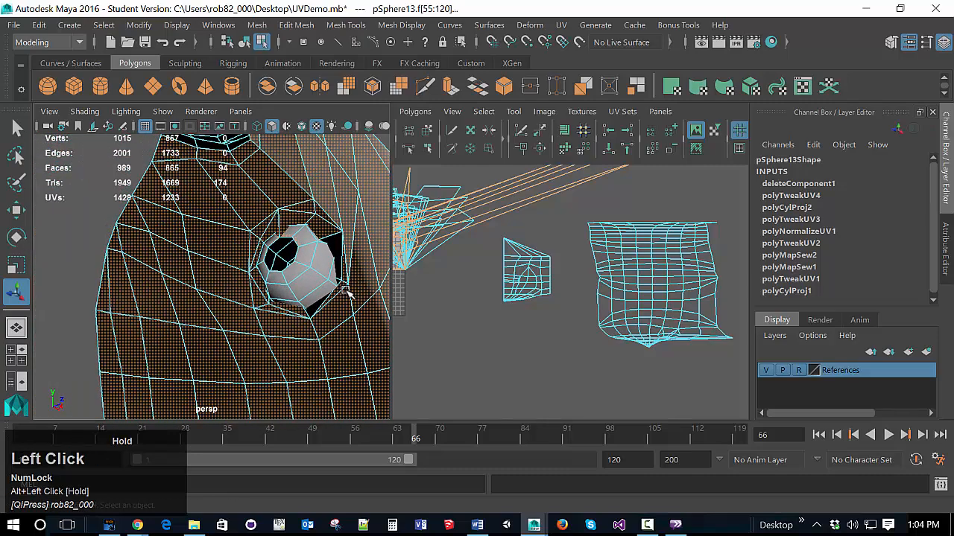
click(327, 297)
click(340, 292)
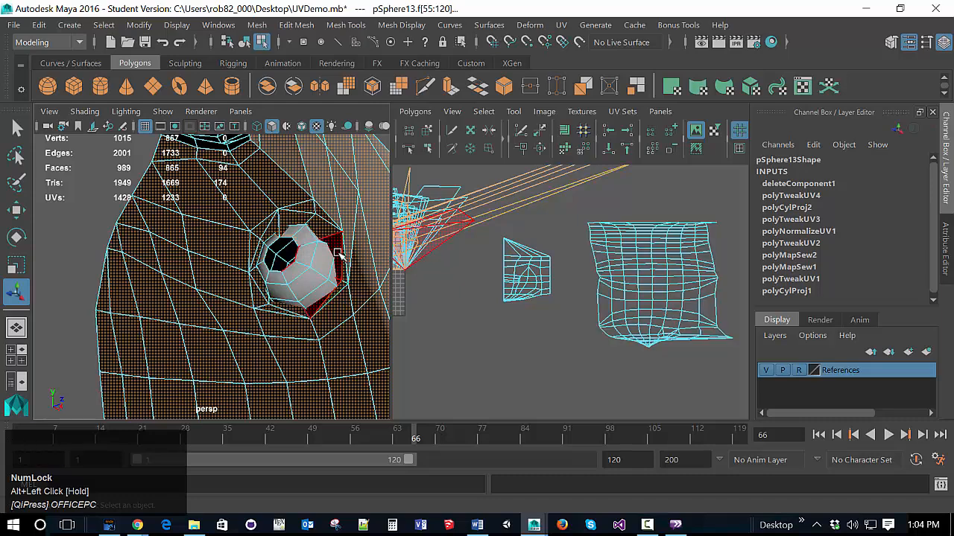
shift+click(339, 287)
scroll(321, 337, down, 5)
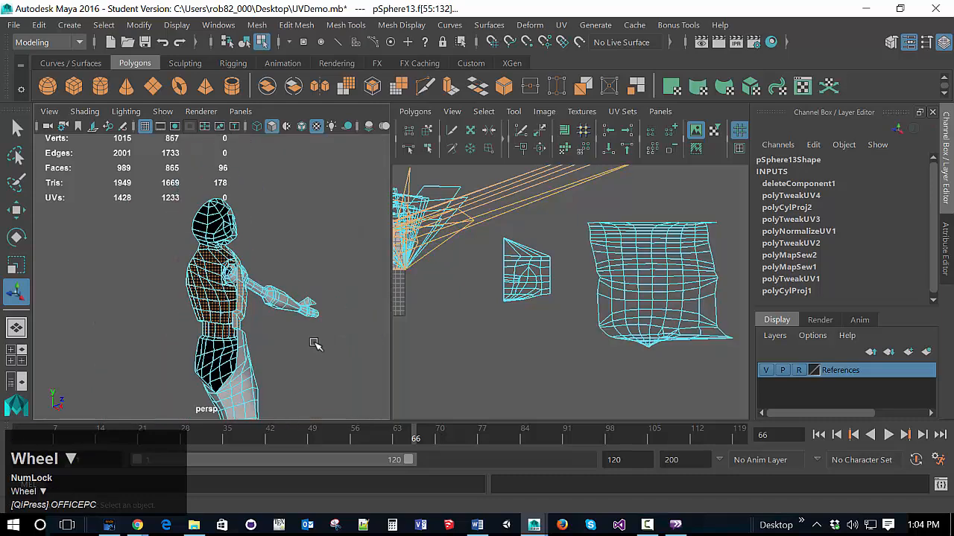
Add the hip's UV shell below the waist to the torso selection
alt+drag(309, 350, 236, 367)
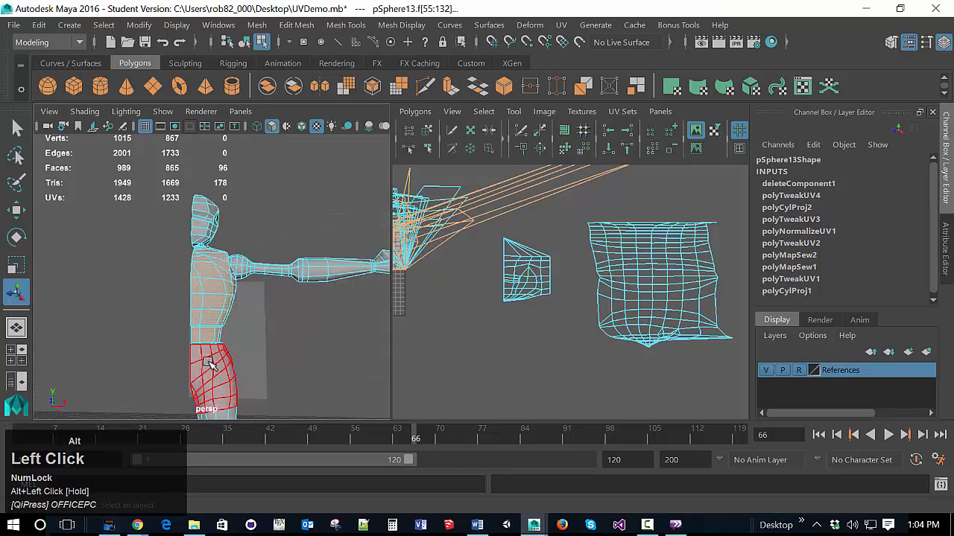
alt+middle_drag(211, 362, 220, 319)
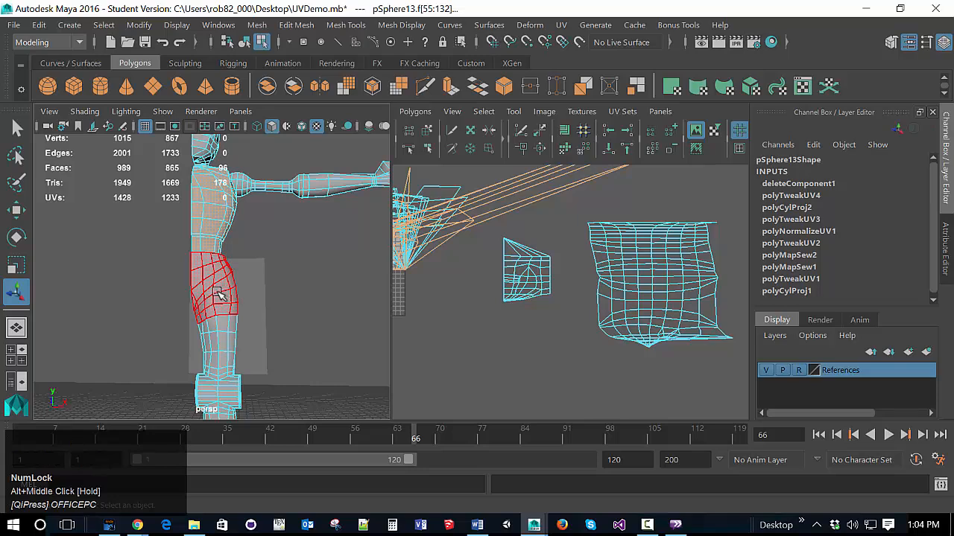
shift+click(218, 294)
alt+drag(260, 347, 319, 355)
scroll(319, 356, up, 5)
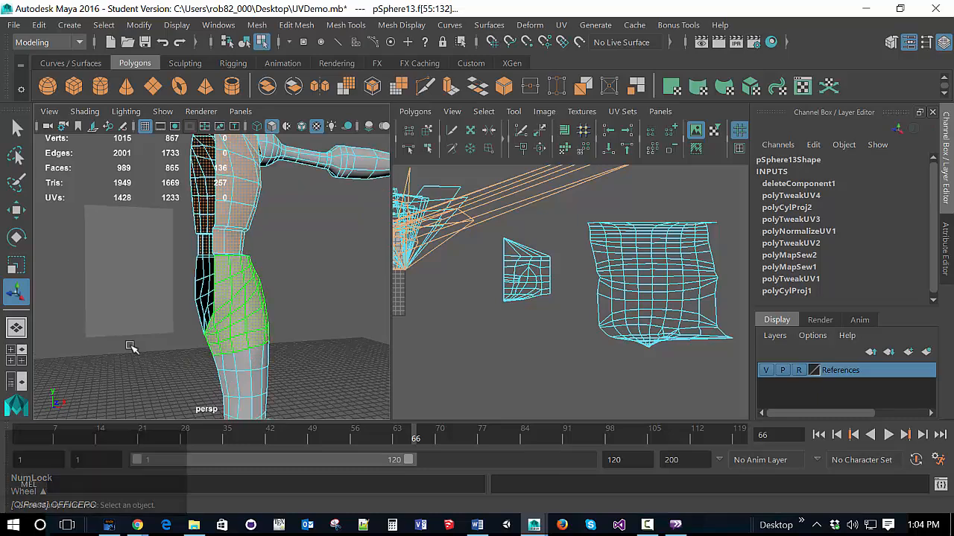
Switch to face selection and deselect the faces at the top of the thigh on the front of the hip
right_drag(139, 335, 138, 165)
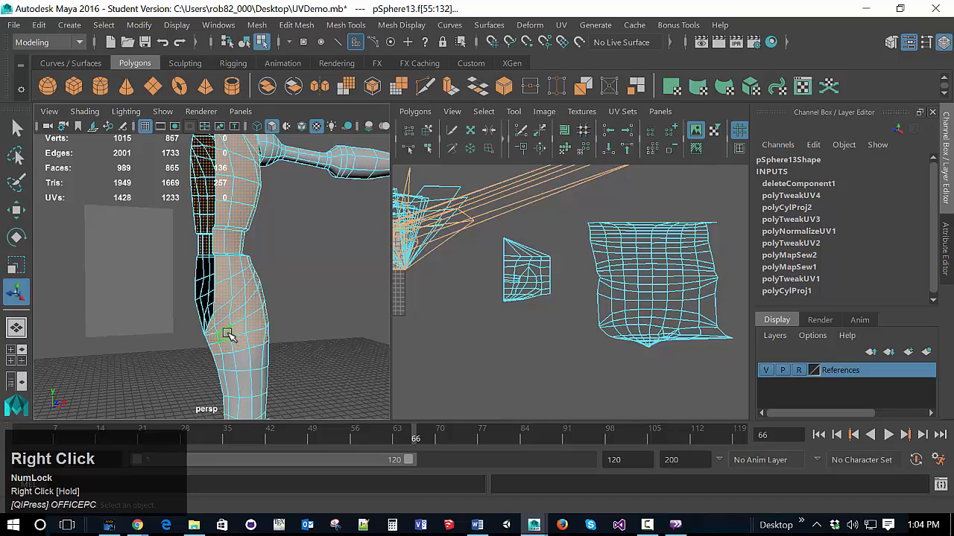
key(shift)
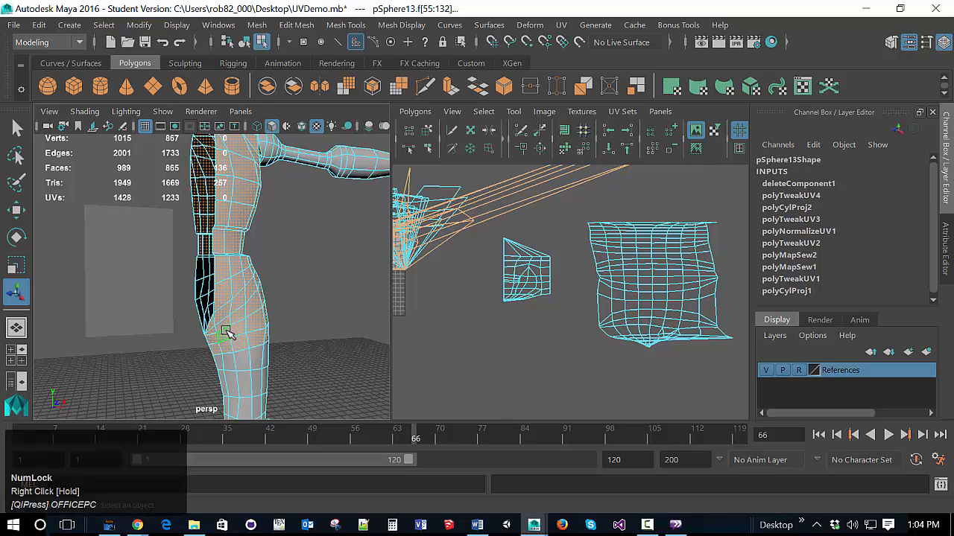
mouse_move(228, 329)
ctrl+mouse_down()
mouse_move(255, 330)
mouse_move(260, 351)
mouse_move(216, 345)
ctrl+mouse_up()
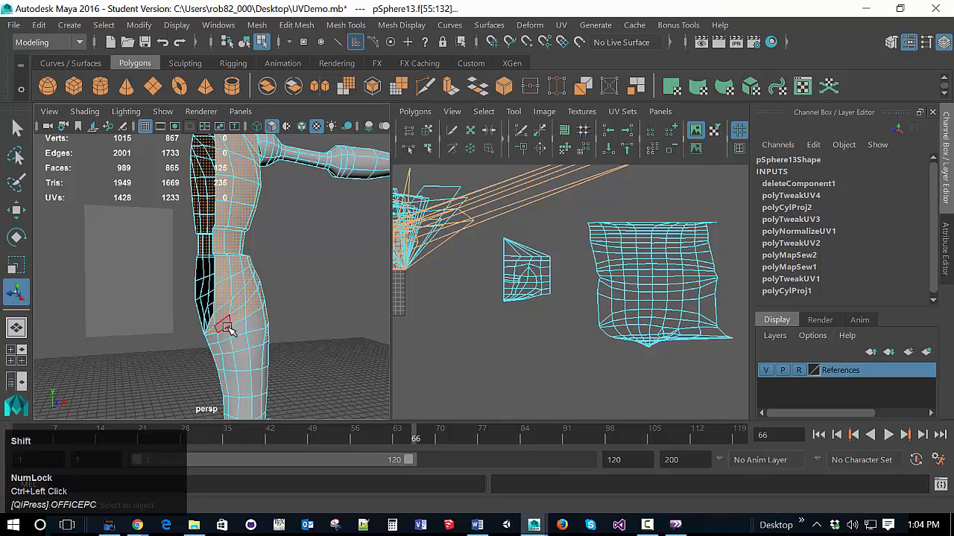
shift+click(228, 327)
alt+drag(306, 359, 201, 347)
shift+click(194, 357)
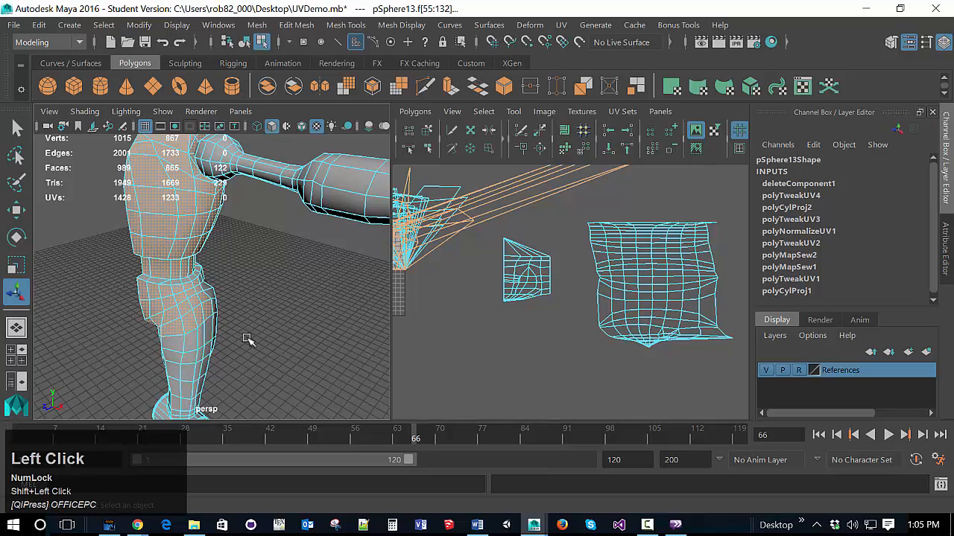
Deselect the stray faces on the outer hip so the selection follows the diagonal crease above the leg
alt+drag(248, 339, 205, 302)
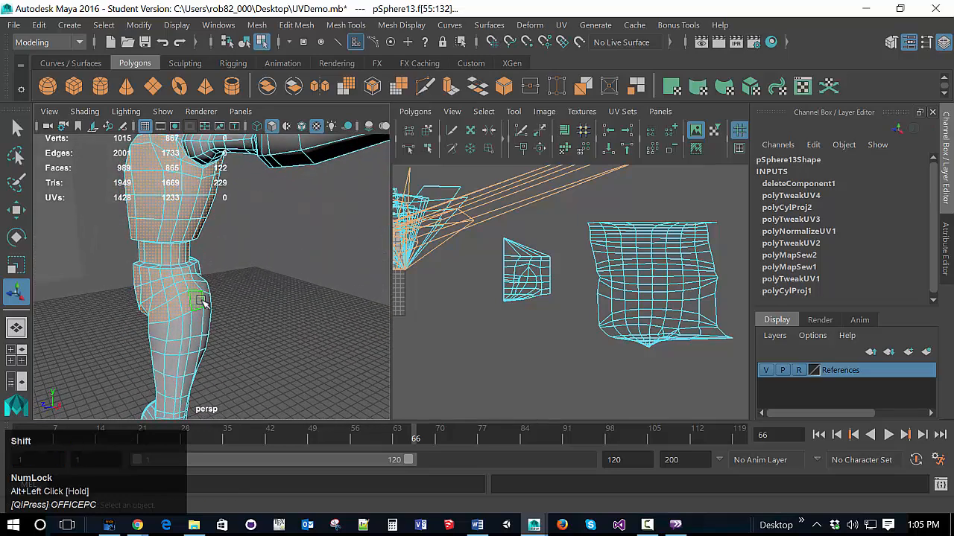
shift+click(198, 302)
shift+click(183, 301)
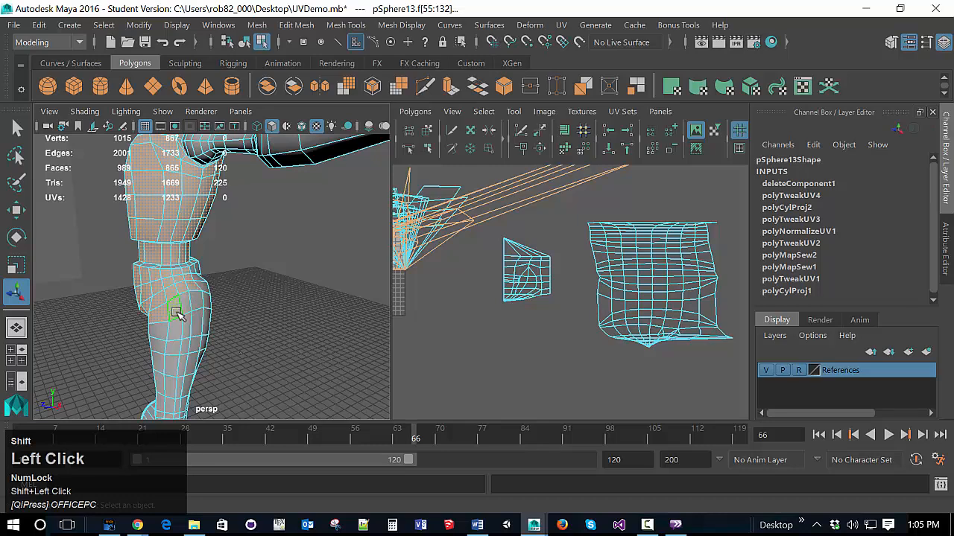
shift+click(175, 312)
shift+click(212, 361)
alt+drag(223, 355, 246, 335)
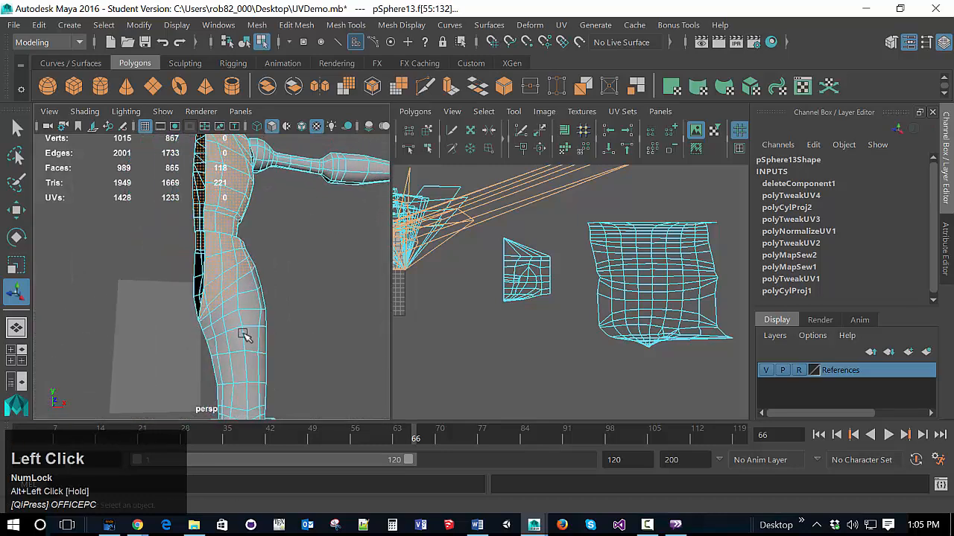
shift+click(215, 306)
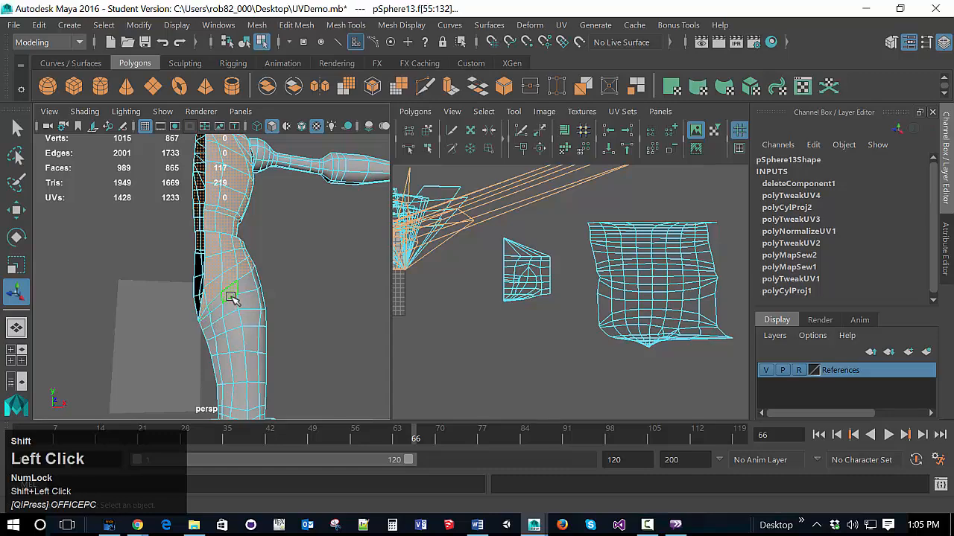
Try to add the hip faces from the front around to the back to the torso selection, then undo the last additions
alt+drag(283, 309, 196, 305)
scroll(173, 324, up, 2)
shift+click(188, 288)
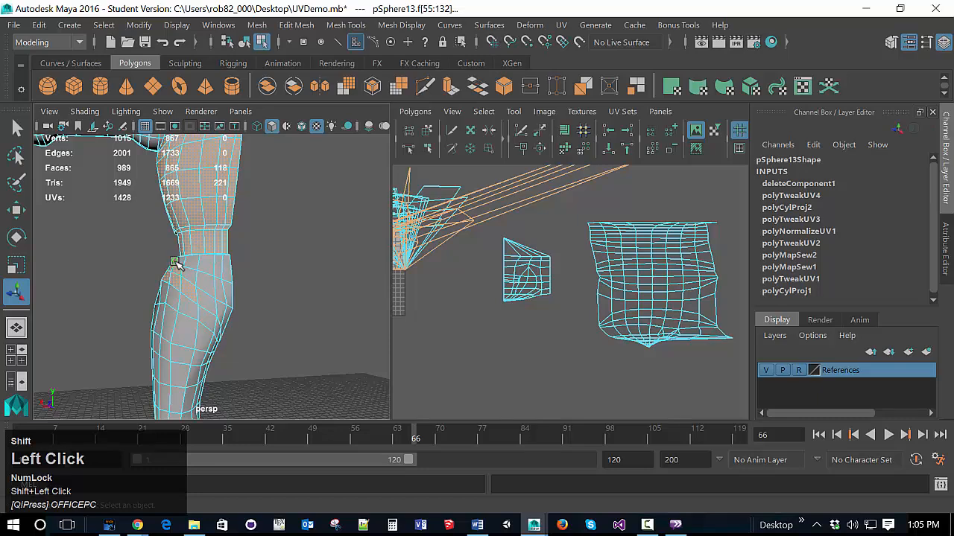
shift+click(202, 268)
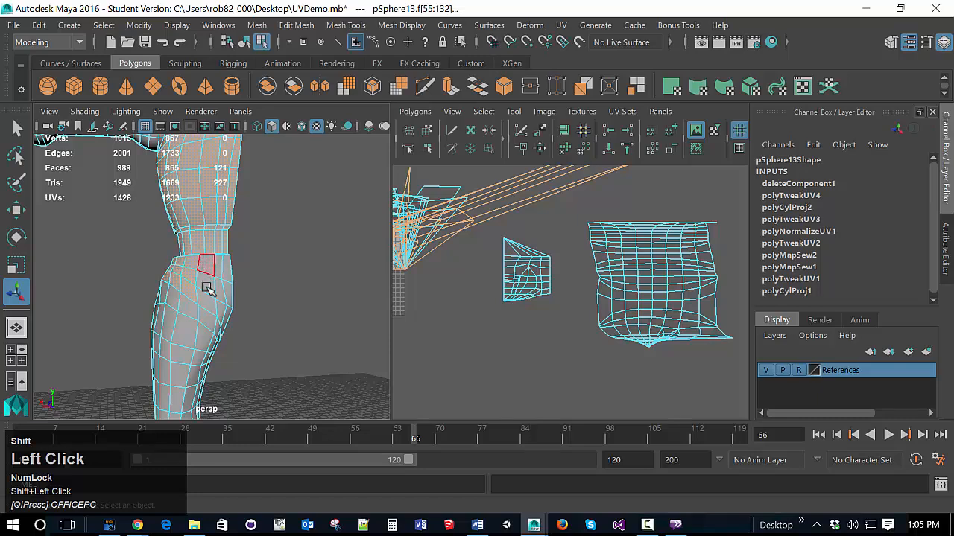
shift+click(212, 273)
shift+click(214, 281)
shift+click(216, 291)
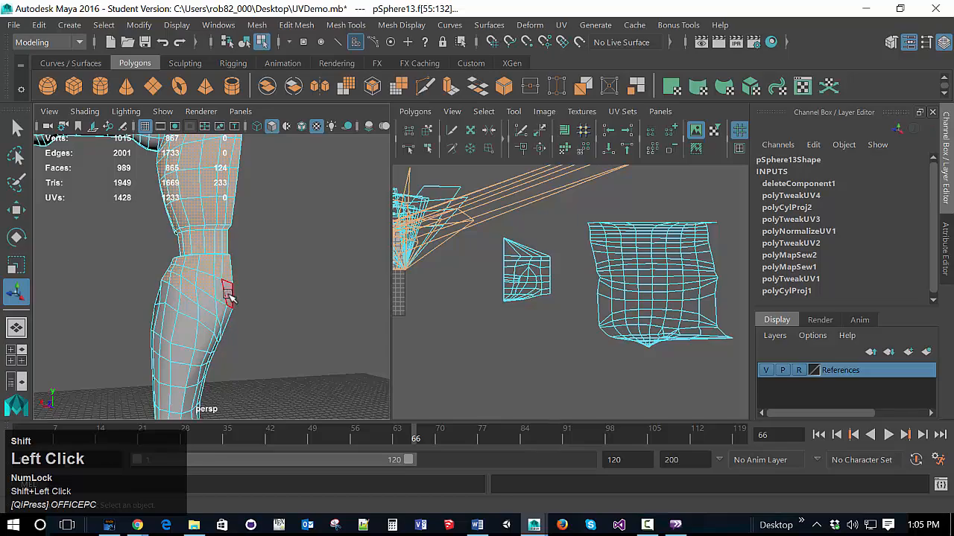
shift+click(233, 322)
alt+drag(231, 331, 365, 304)
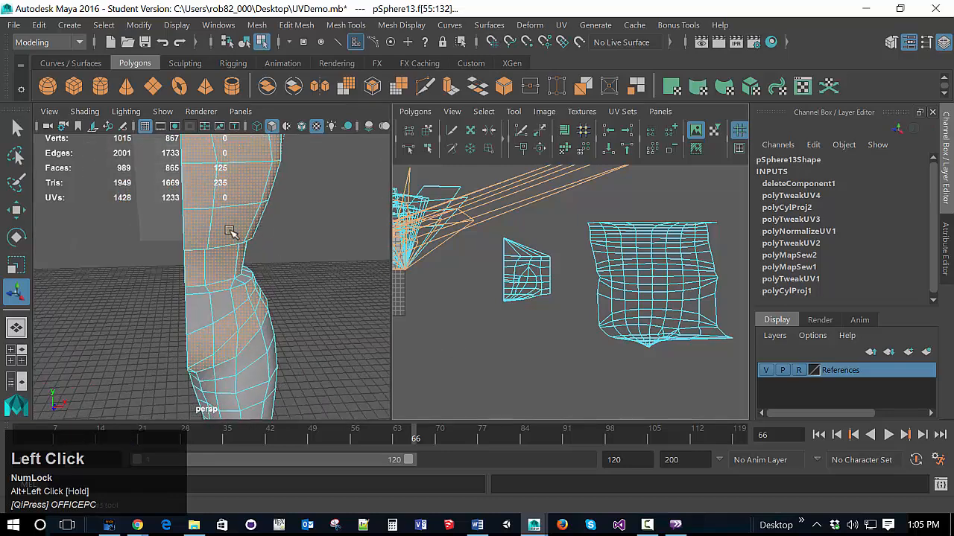
key(ctrl+z)
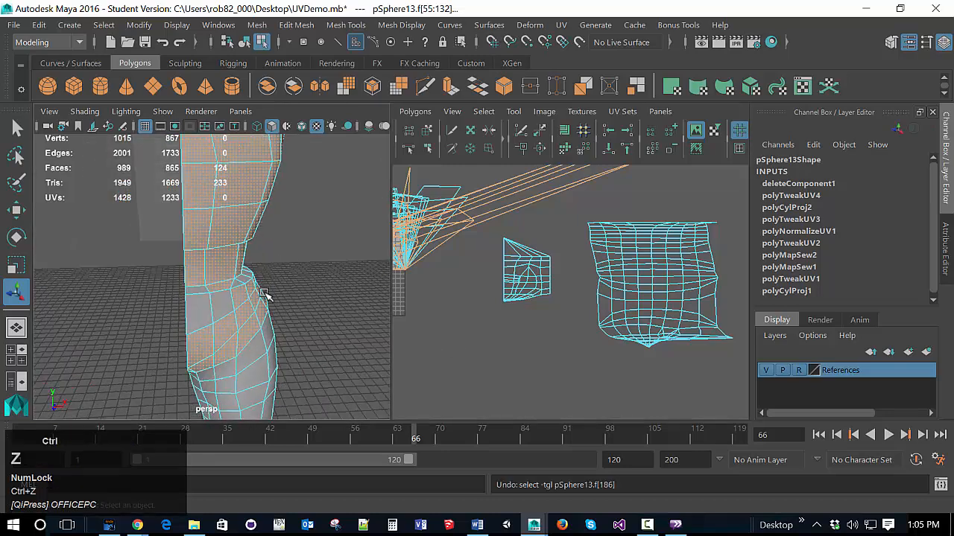
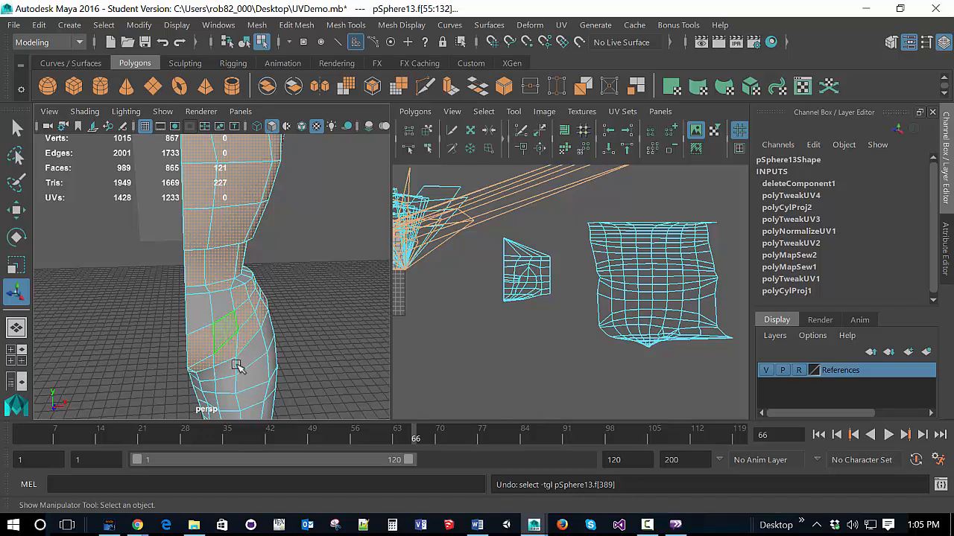
Deselect the hip faces below the waist on the front and outer side of the body
ctrl+click(222, 286)
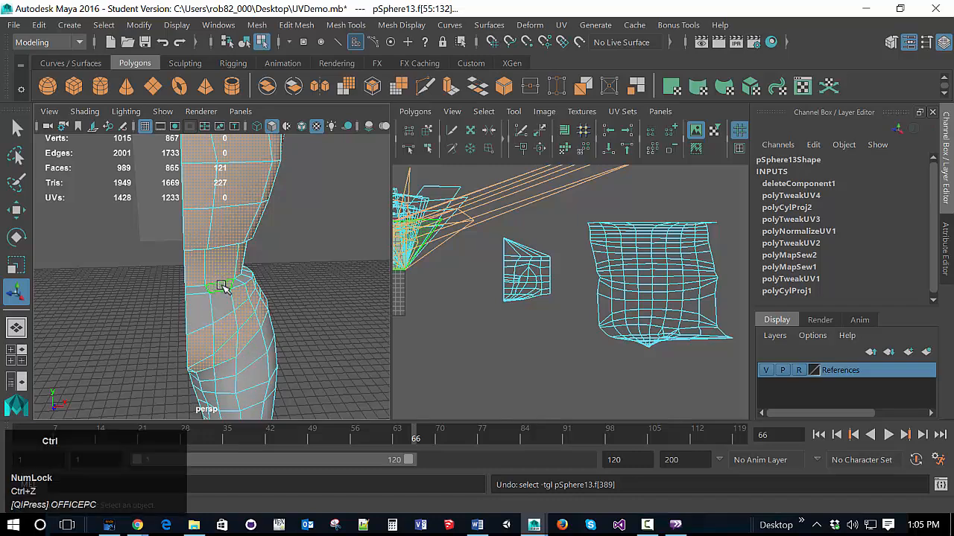
ctrl+click(227, 333)
ctrl+click(213, 347)
ctrl+click(197, 365)
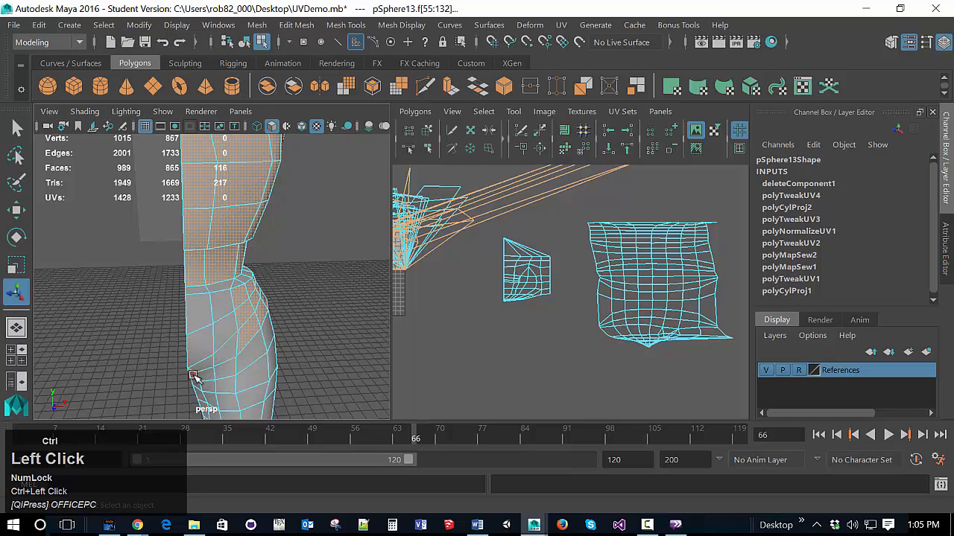
ctrl+click(249, 335)
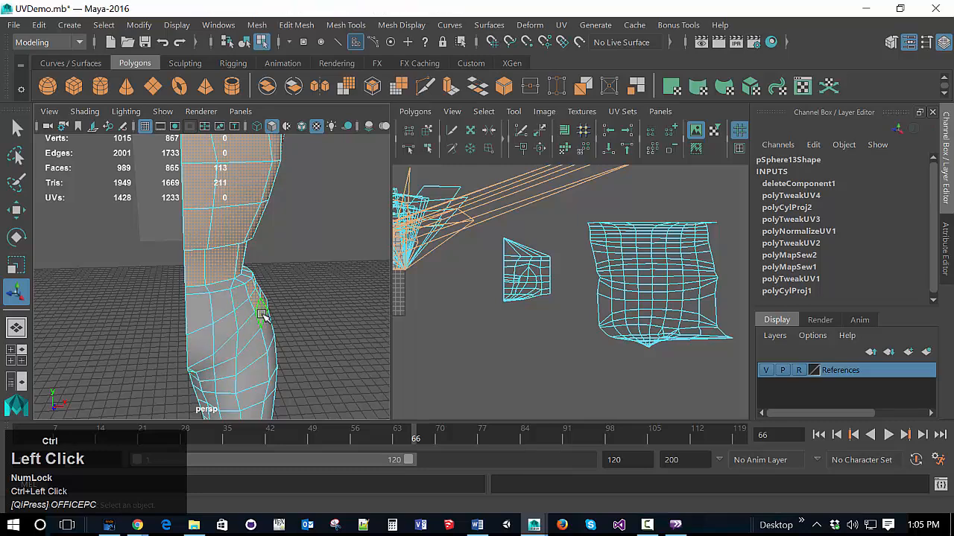
ctrl+click(255, 294)
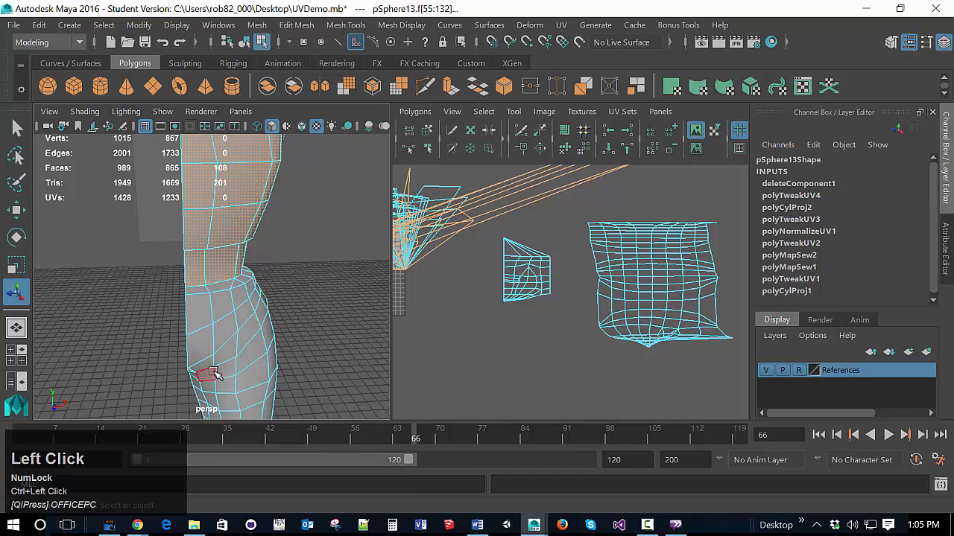
Deselect the remaining hip faces visible from the open inner side, so the selection ends at the waist
alt+drag(214, 374, 267, 332)
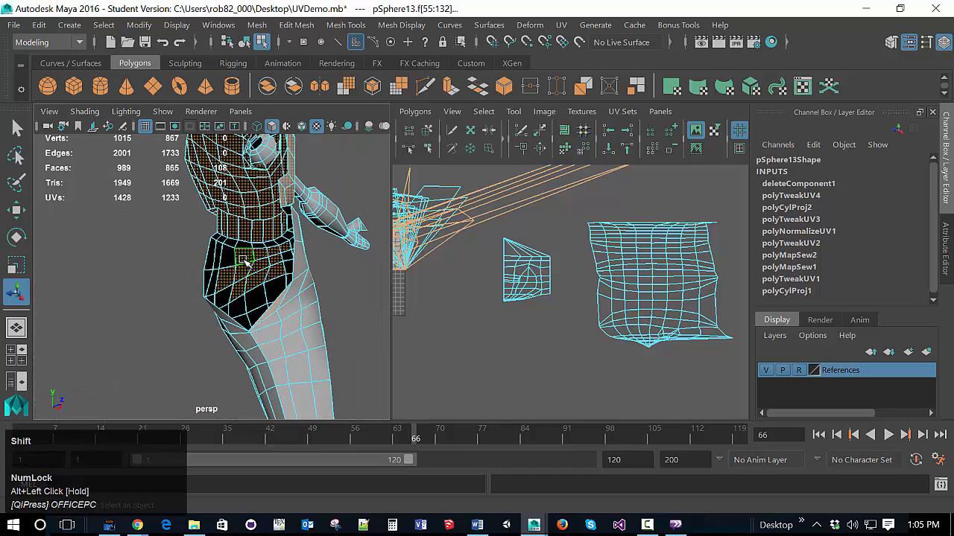
shift+click(246, 274)
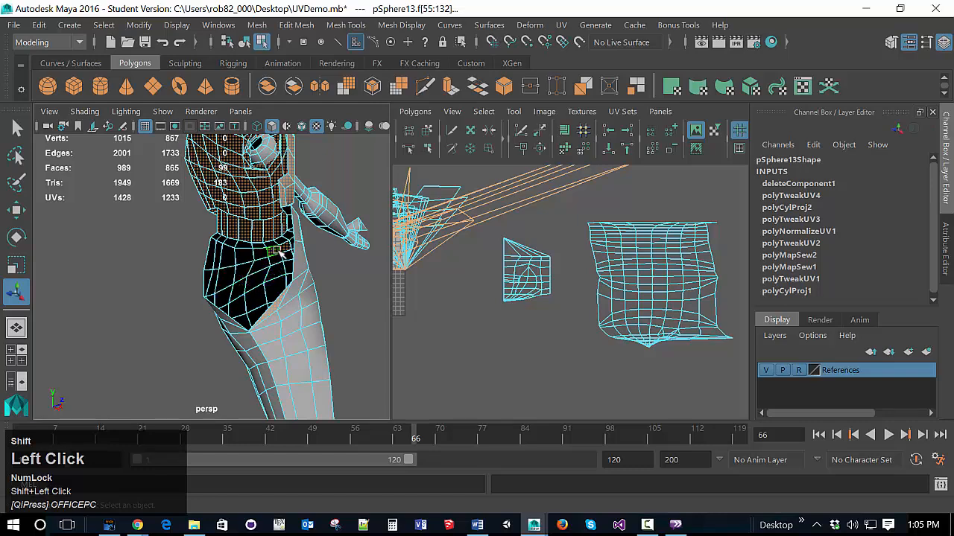
shift+click(277, 308)
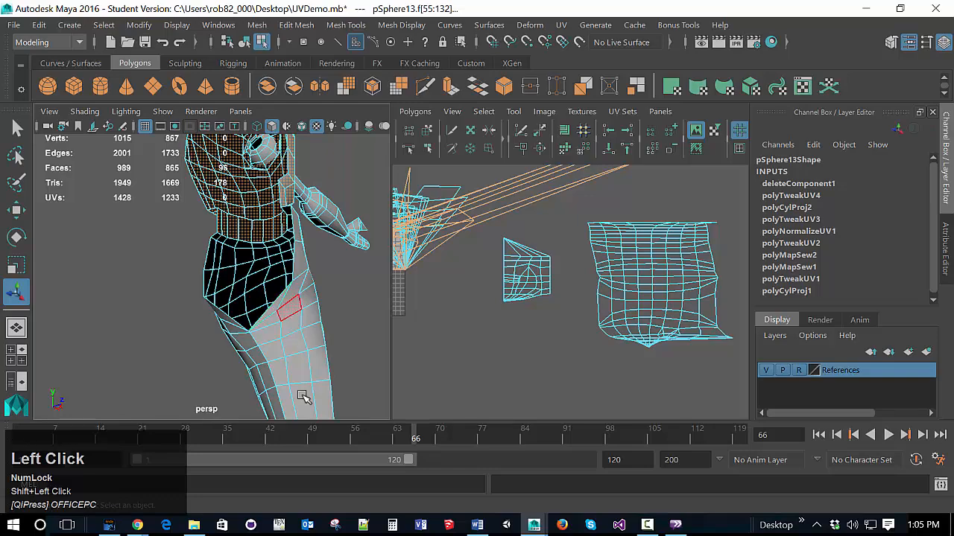
Examine the torso selection around the waist and hip from the back, side and front for stray faces
alt+drag(298, 365, 284, 335)
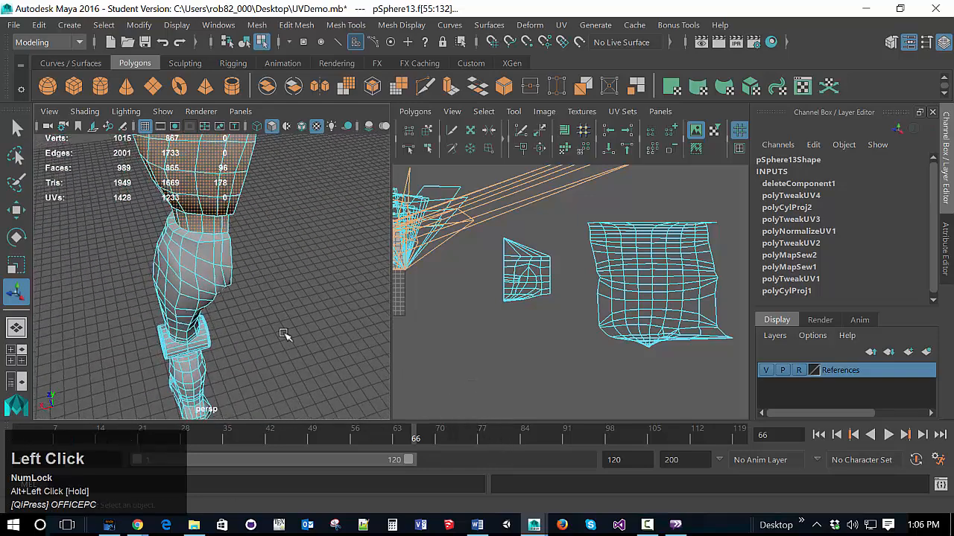
scroll(279, 335, up, 3)
scroll(278, 340, down, 5)
alt+drag(217, 350, 410, 350)
scroll(292, 331, up, 3)
scroll(292, 331, up, 2)
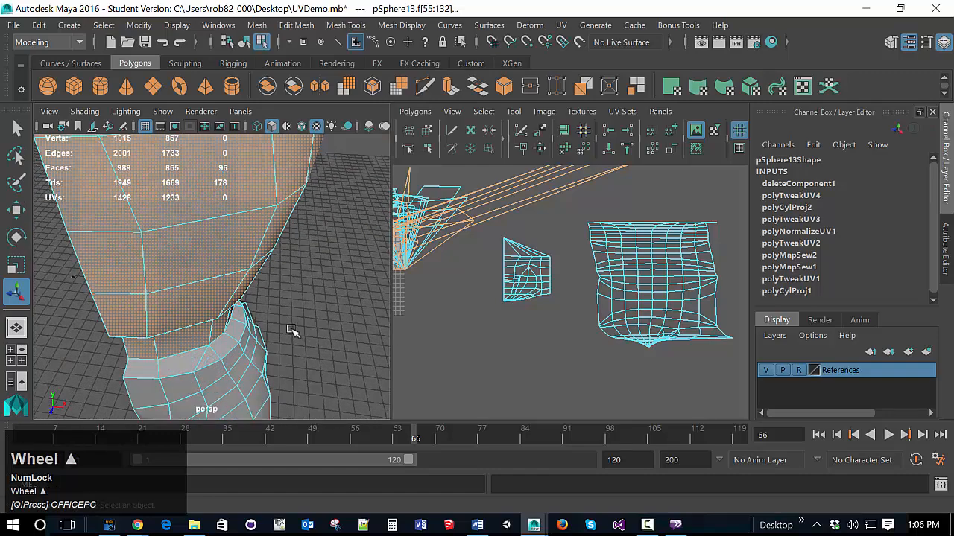
scroll(292, 331, down, 4)
alt+drag(292, 328, 251, 287)
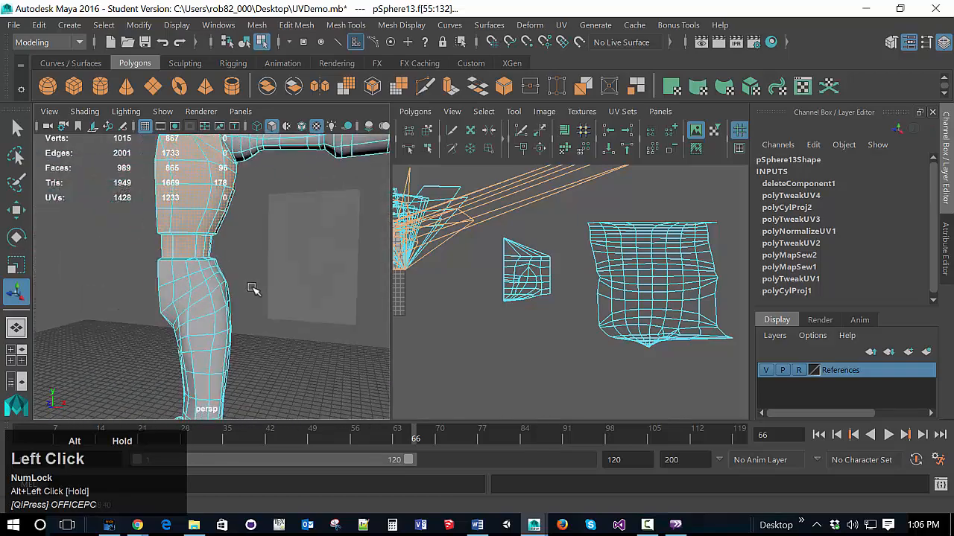
scroll(251, 288, down, 5)
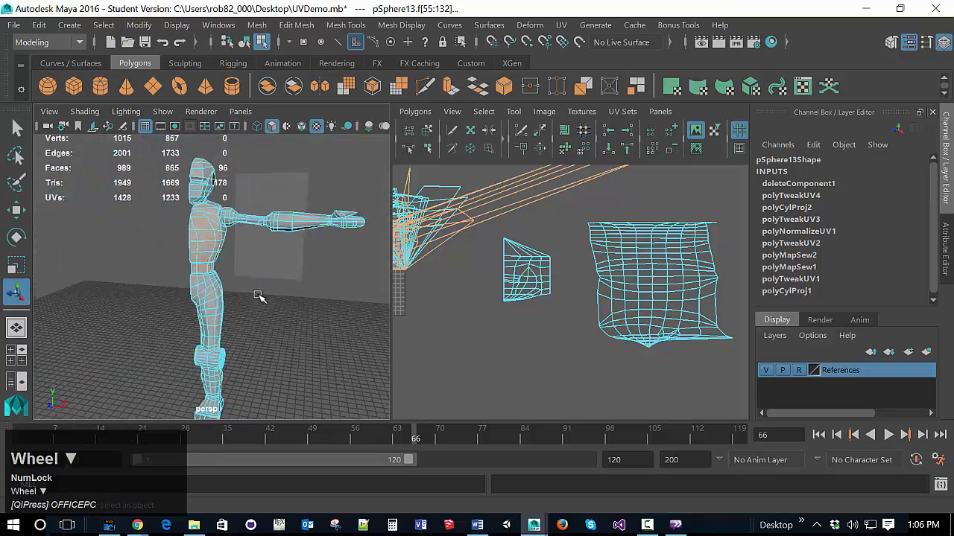
Apply a cylindrical UV projection to the selected torso faces and move the resulting shell to empty space below the UV grid
click(562, 25)
click(626, 140)
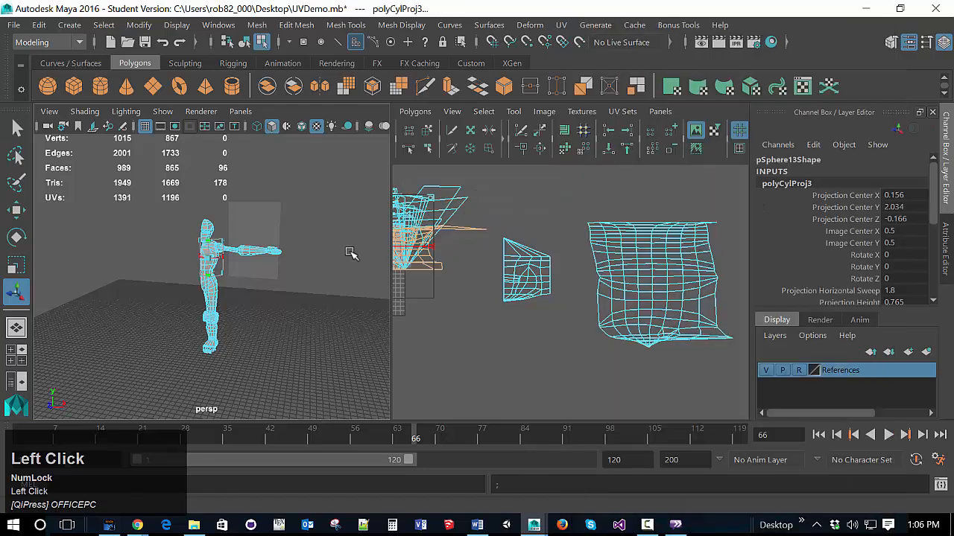
alt+middle_drag(436, 290, 554, 336)
scroll(553, 336, up, 2)
scroll(555, 338, down, 2)
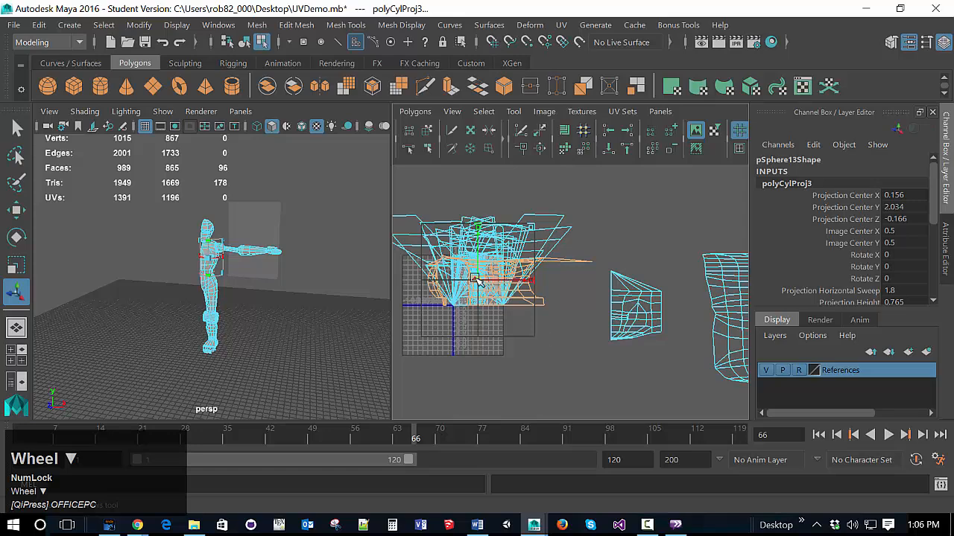
drag(473, 277, 509, 393)
alt+middle_drag(499, 324, 492, 238)
scroll(492, 313, up, 2)
alt+middle_drag(493, 319, 616, 342)
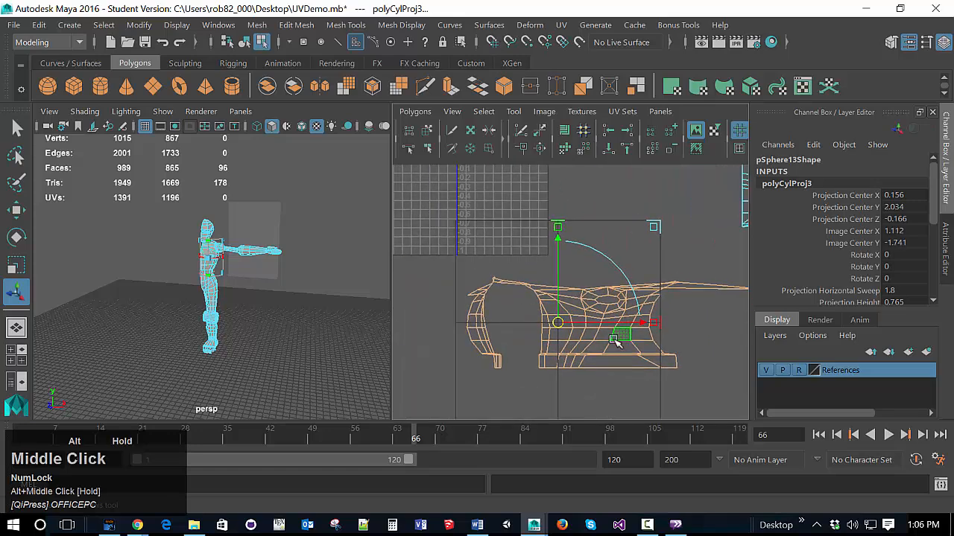
Rotate the cylindrical projection about Y to about 98.39 and even out the torso shell's interior UVs
scroll(297, 279, up, 3)
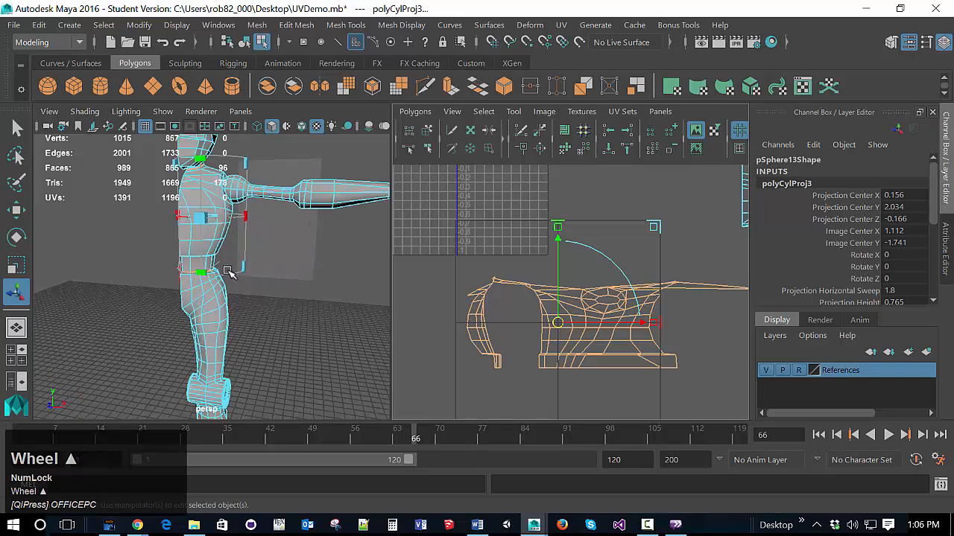
drag(240, 222, 270, 221)
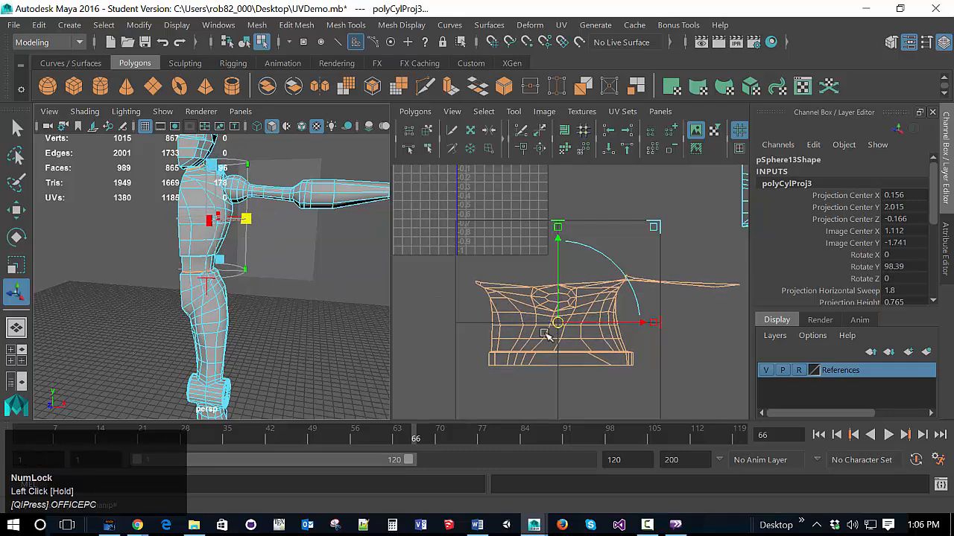
right_drag(558, 282, 626, 307)
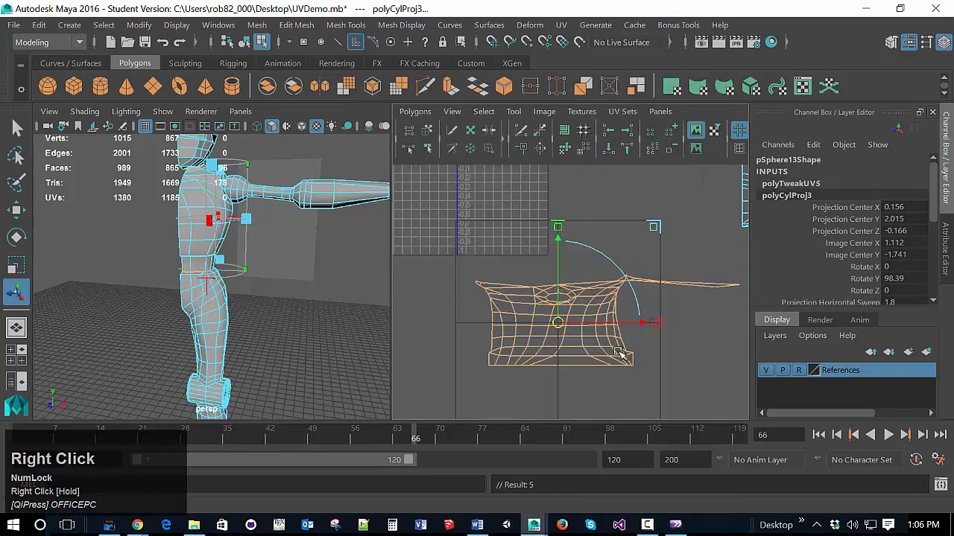
Switch to UV selection and move the UV near the far tip of the long spike back above the torso shell
alt+drag(614, 353, 592, 360)
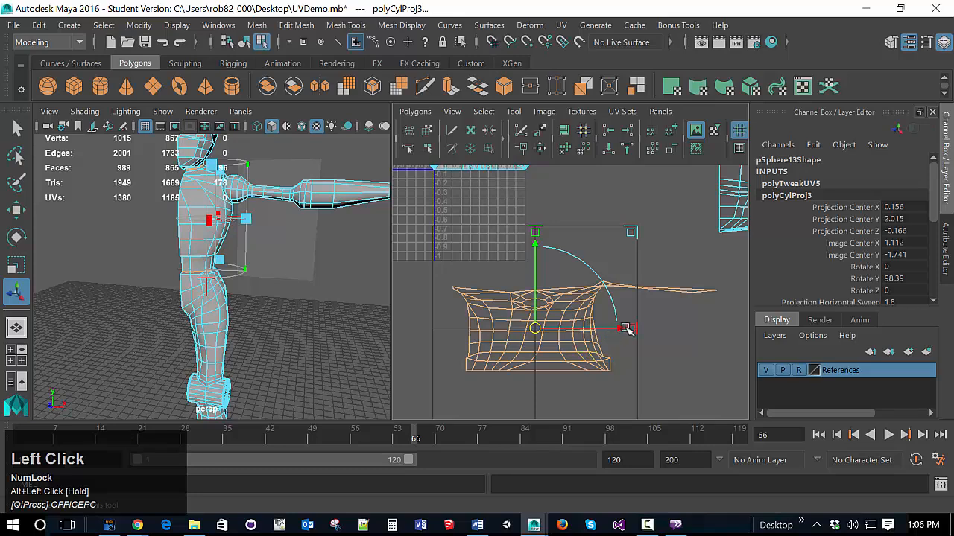
scroll(625, 328, up, 4)
alt+middle_drag(609, 324, 618, 323)
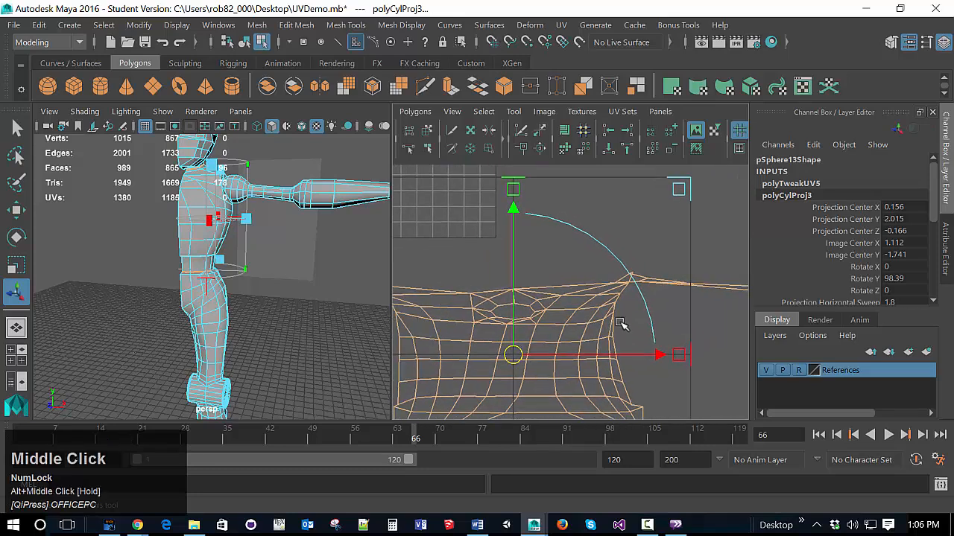
right_drag(621, 324, 679, 319)
scroll(684, 308, down, 2)
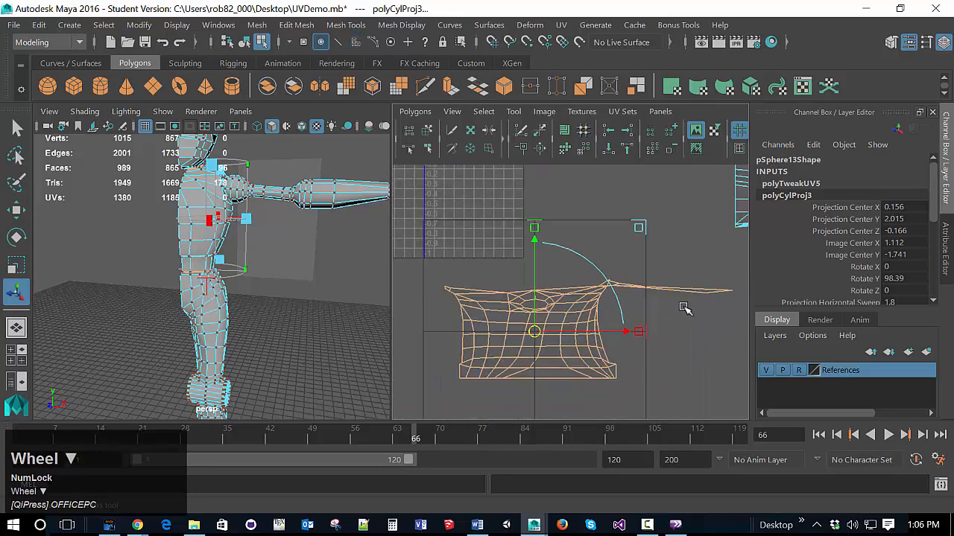
click(701, 295)
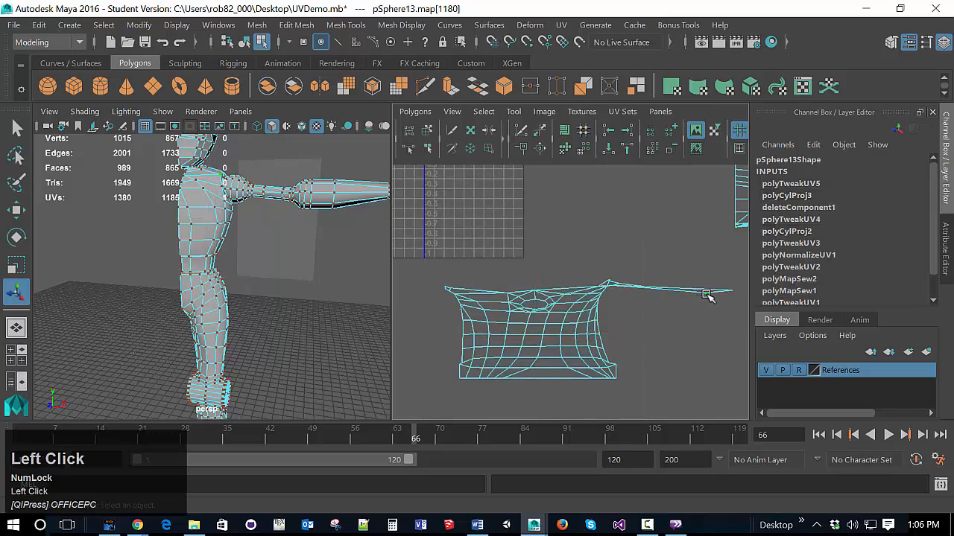
key(w)
key(q)
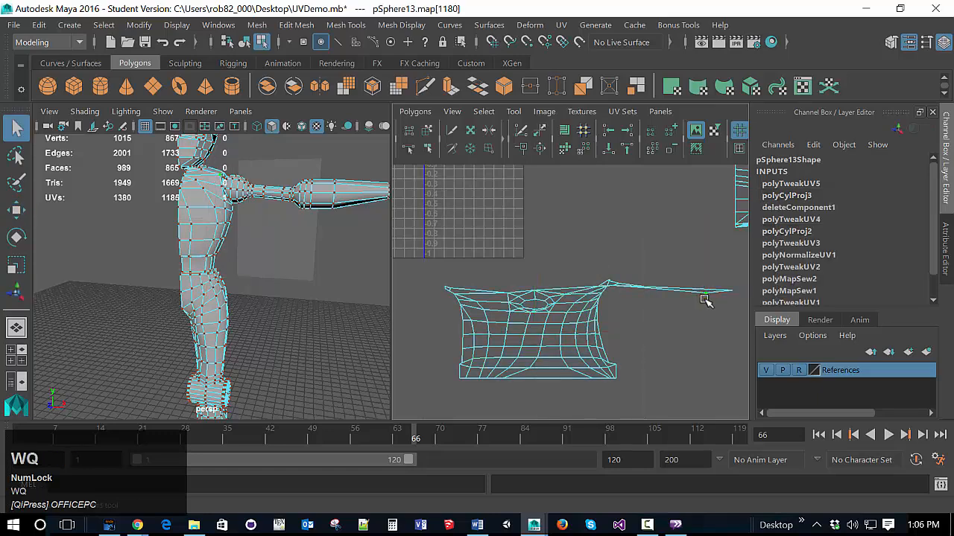
key(w)
key(e)
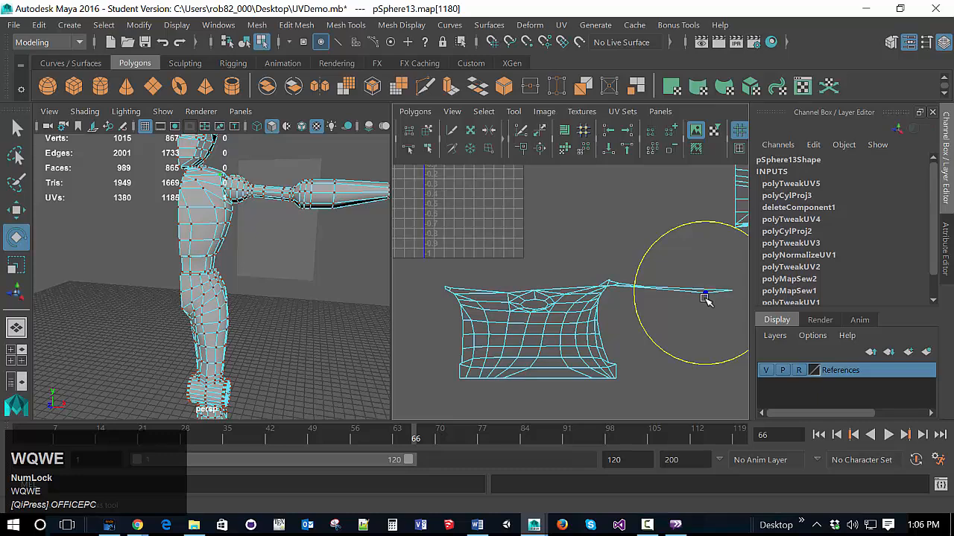
key(r)
key(e)
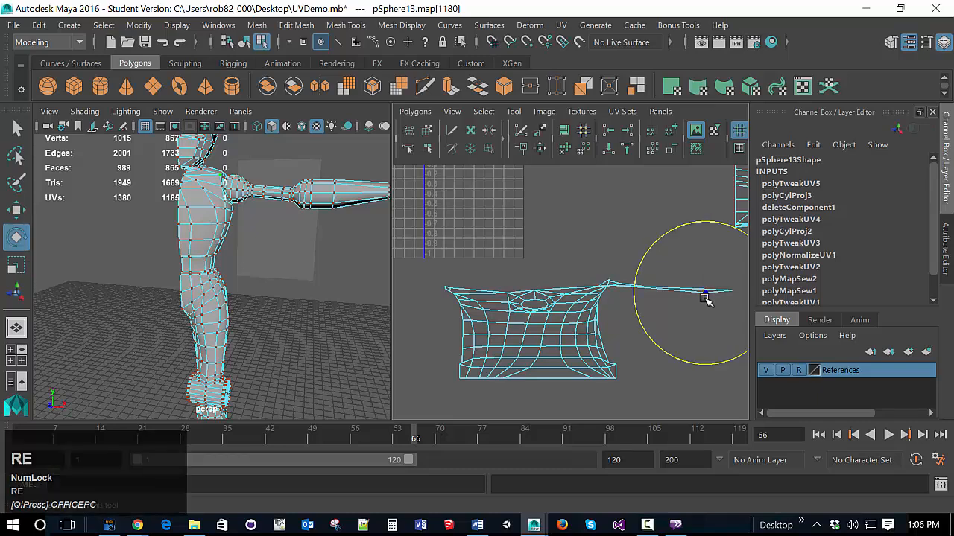
key(w)
drag(705, 294, 486, 277)
Move the next two stray UVs from the spike at the shell's upper corner inward above the arm opening
click(643, 286)
middle_click(555, 302)
scroll(567, 313, up, 3)
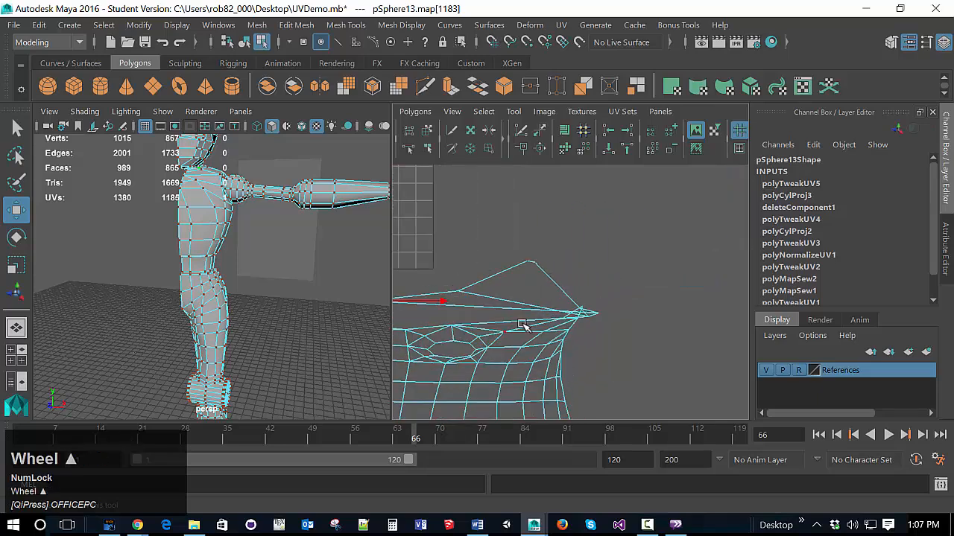
scroll(578, 328, down, 1)
click(600, 317)
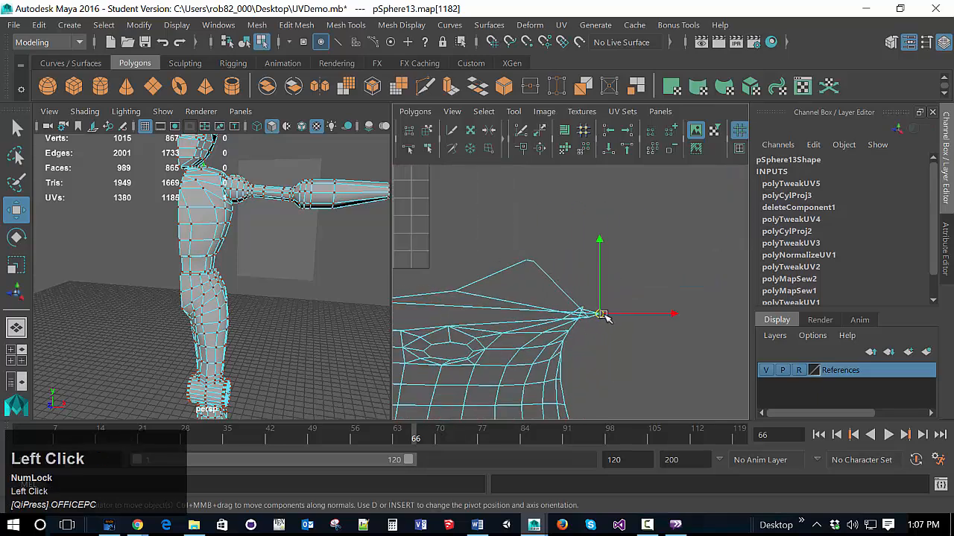
drag(600, 316, 470, 307)
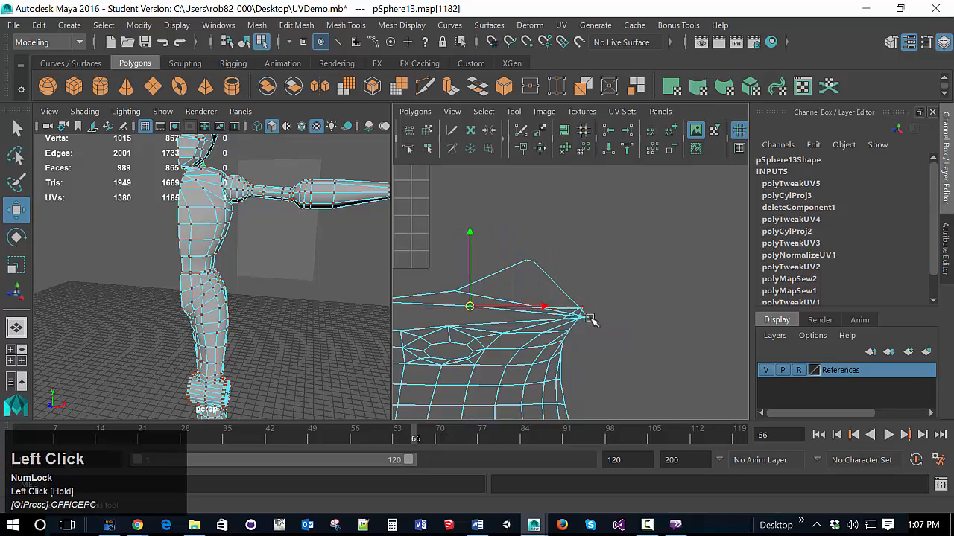
Move the remaining UV protruding at the torso shell's upper corner inward to just above the arm opening
double_click(588, 319)
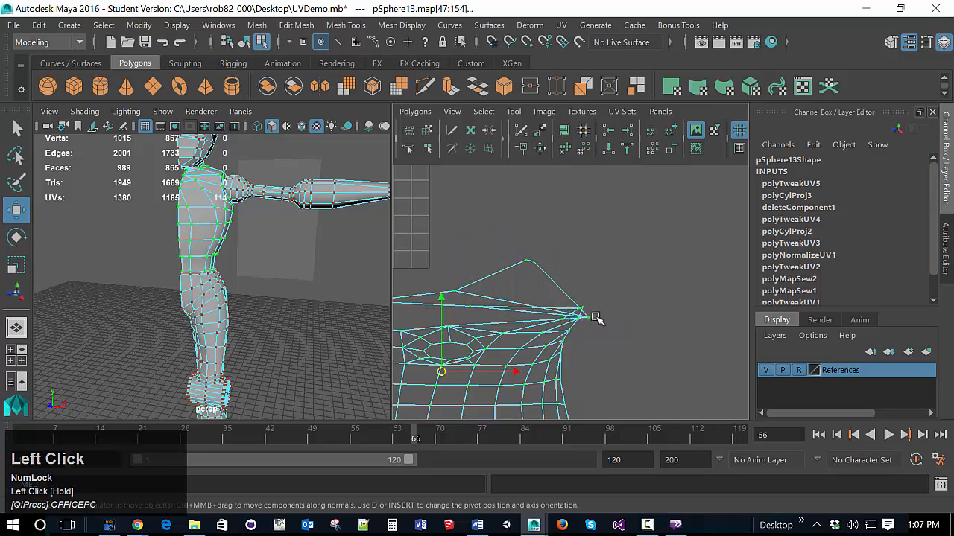
click(588, 318)
drag(587, 318, 449, 317)
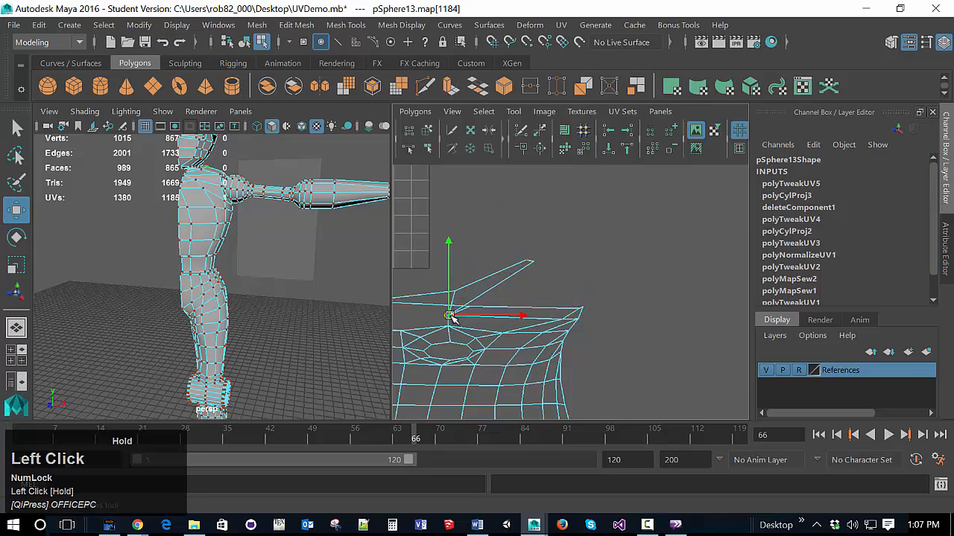
Move the two UVs at the spike's far tip across to the opposite side, above the torso shell's left shoulder area
alt+middle_drag(488, 318, 575, 282)
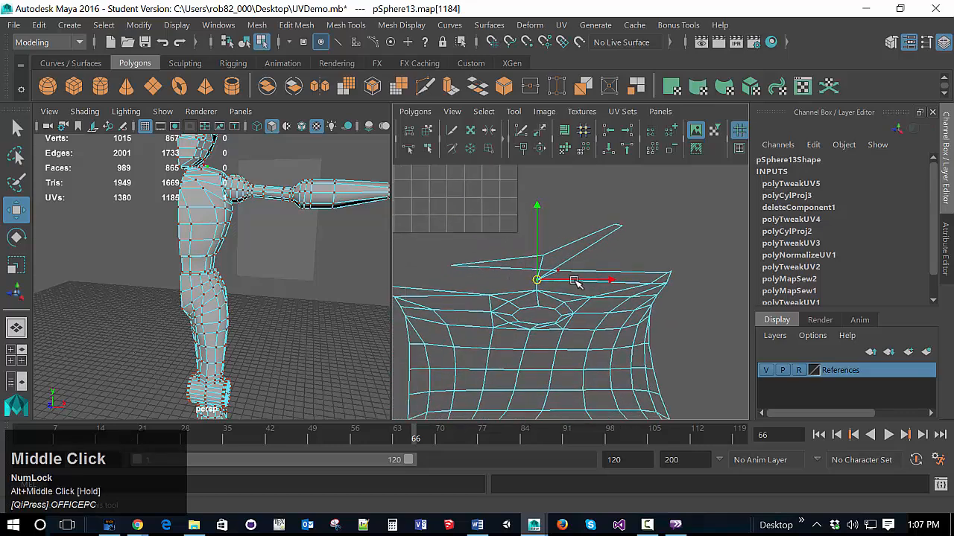
click(625, 227)
drag(625, 226, 425, 266)
click(614, 226)
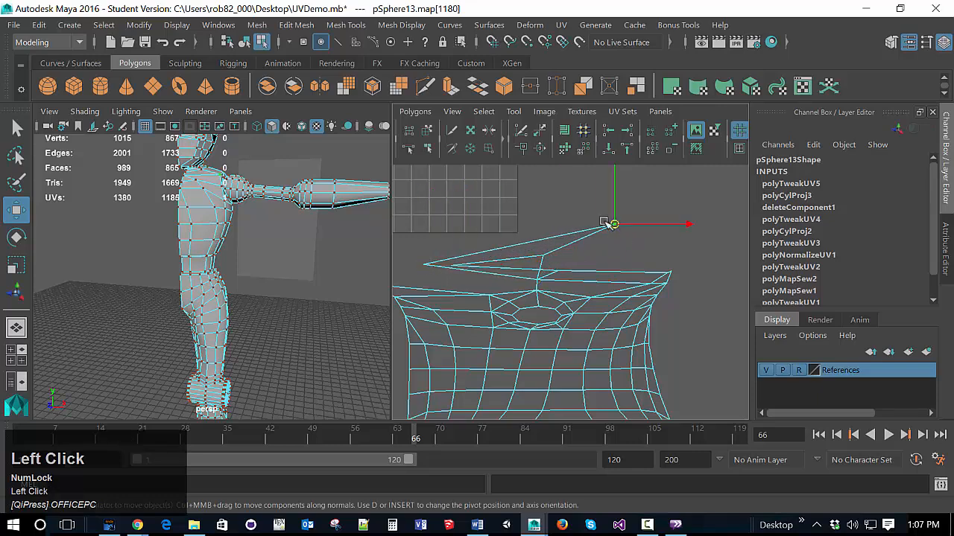
drag(606, 223, 394, 243)
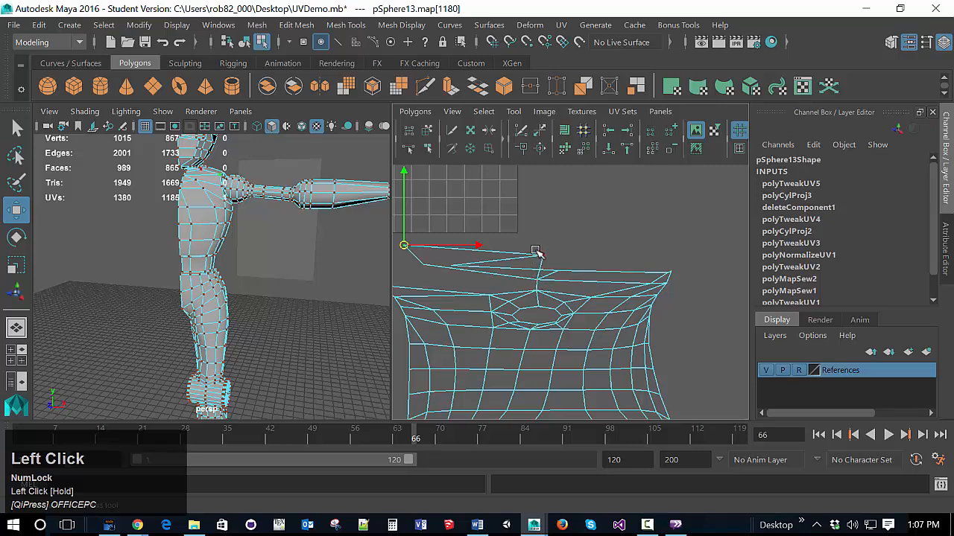
Lower the spike's next UV and its outer neighbour to just above the torso shell's upper edge, left of the arm opening
click(541, 255)
drag(541, 256, 494, 288)
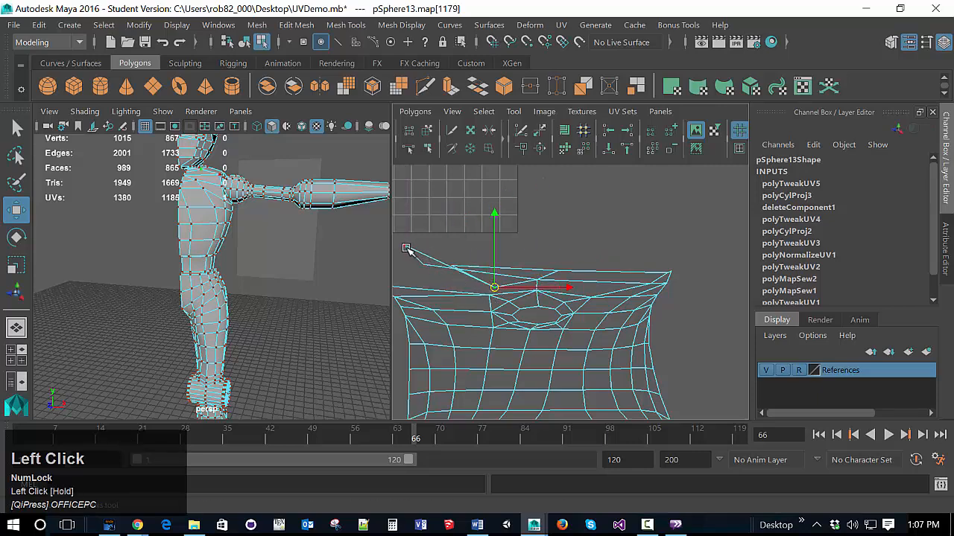
drag(406, 249, 457, 274)
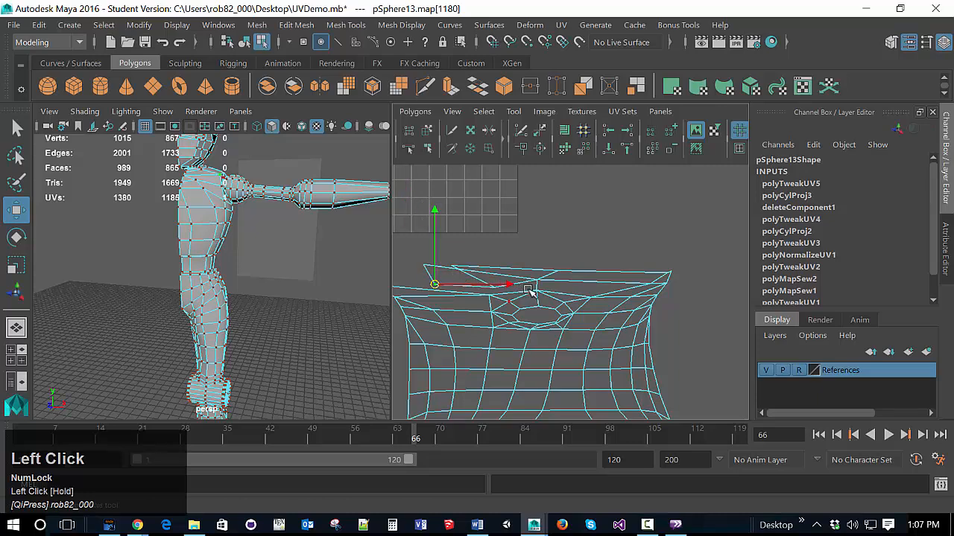
right_drag(529, 284, 526, 242)
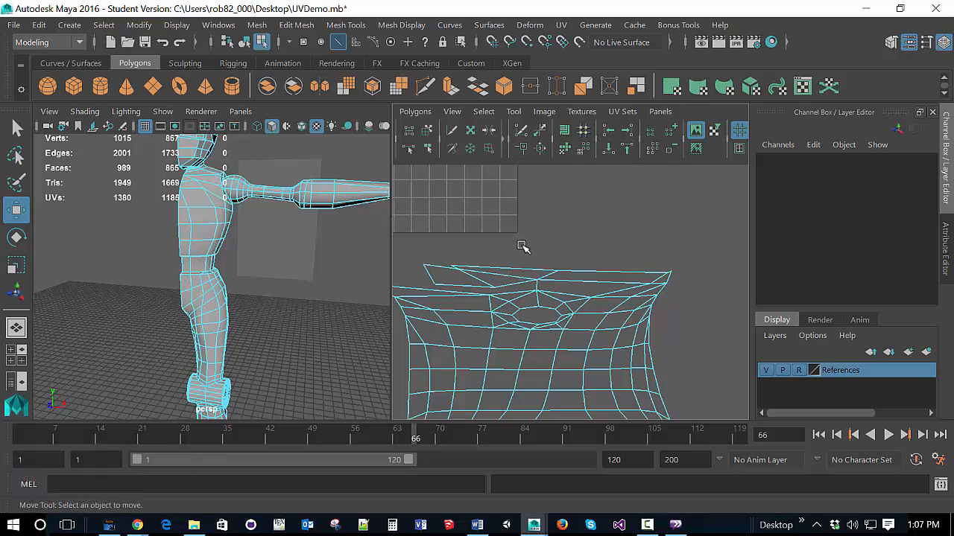
right_drag(523, 247, 573, 252)
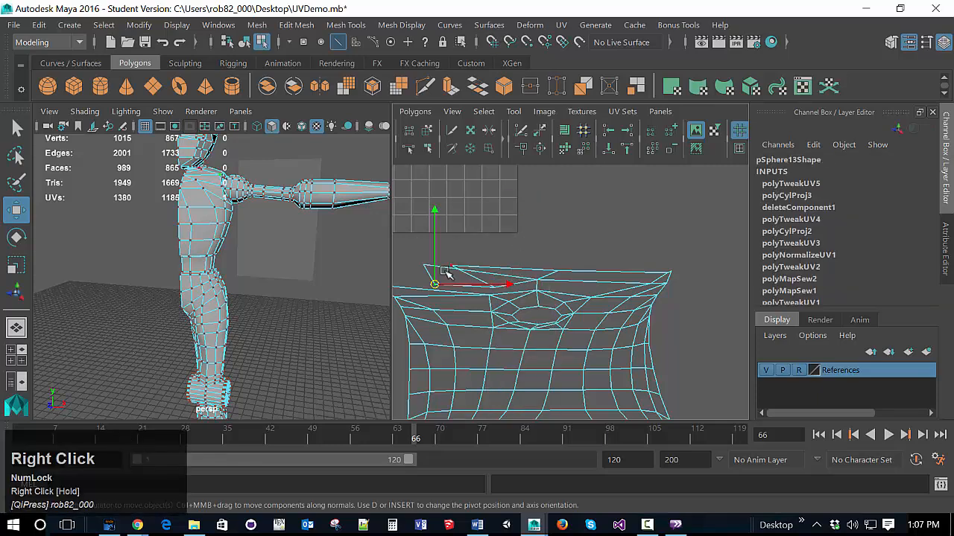
Spread the neckline UVs outward and upward into an open outer border above the torso shell's shoulder strip
click(424, 267)
drag(426, 271, 404, 245)
click(496, 287)
click(452, 266)
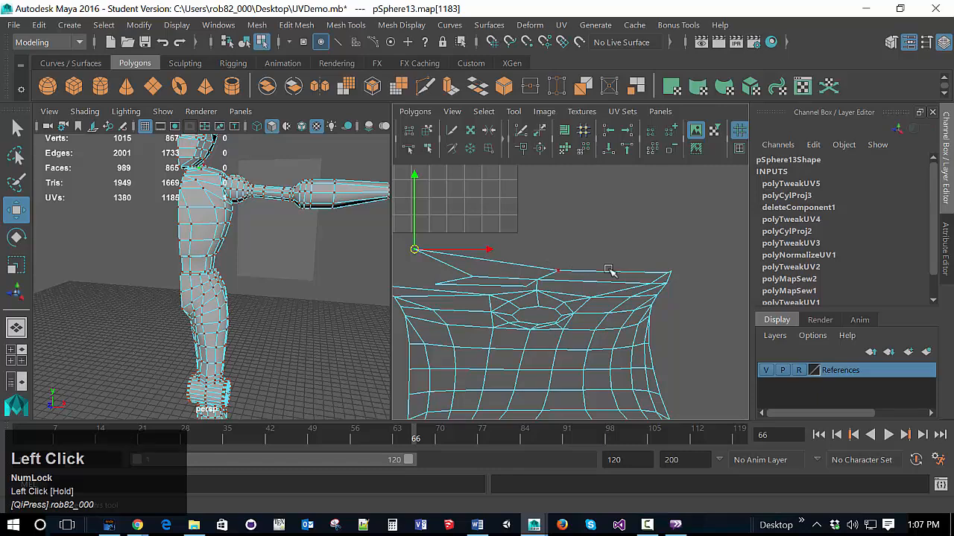
click(665, 275)
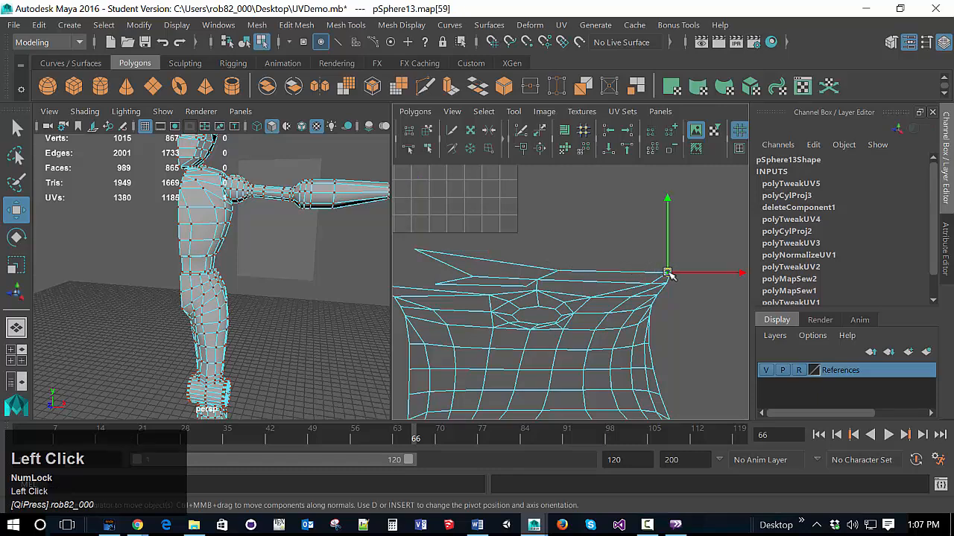
drag(666, 274, 523, 254)
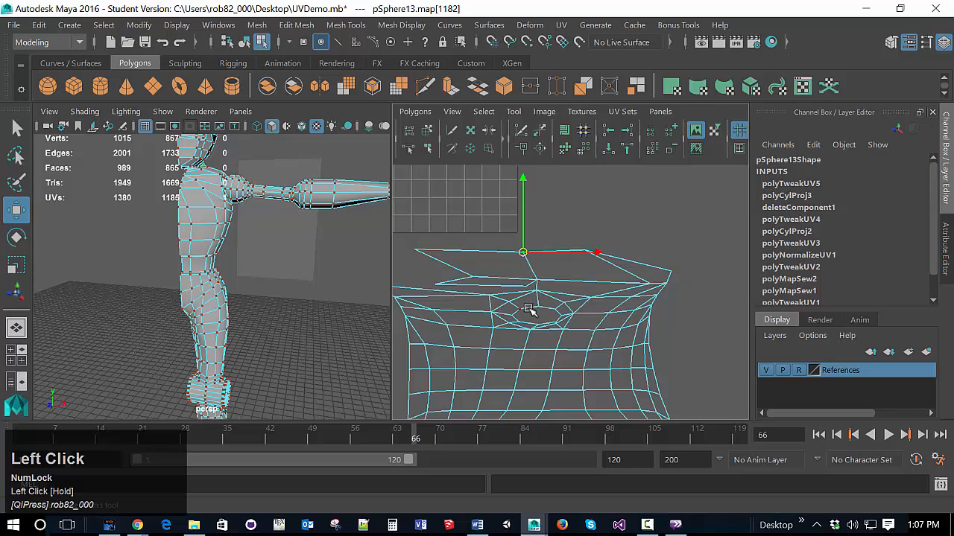
Switch to edge selection and sew the split UV edge directly above the arm opening
alt+middle_drag(529, 310, 603, 314)
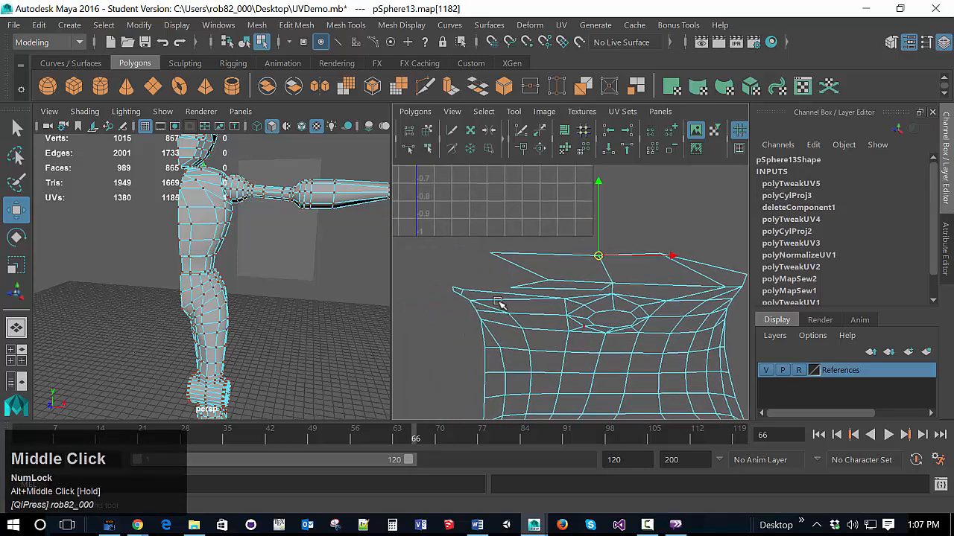
right_drag(609, 290, 606, 247)
click(609, 288)
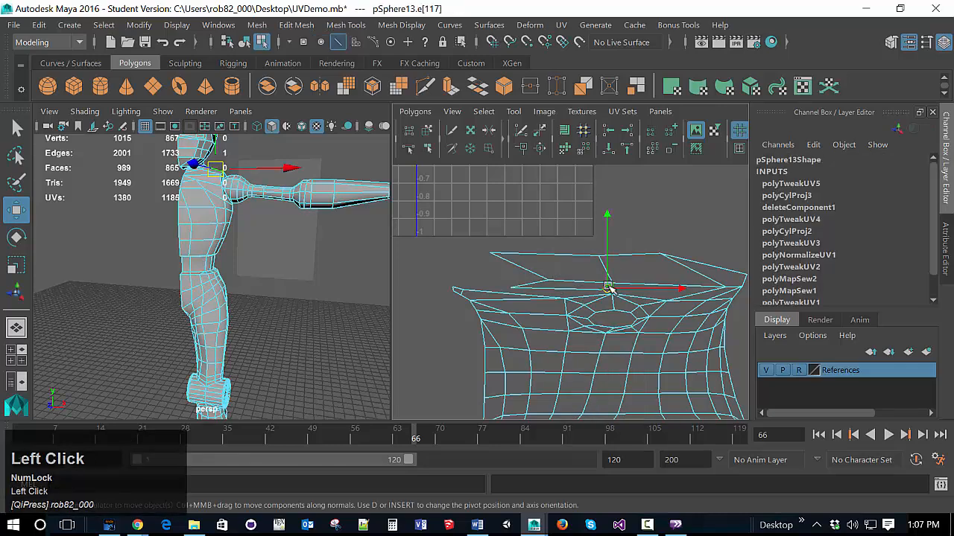
right_click(610, 289)
right_drag(609, 289, 693, 462)
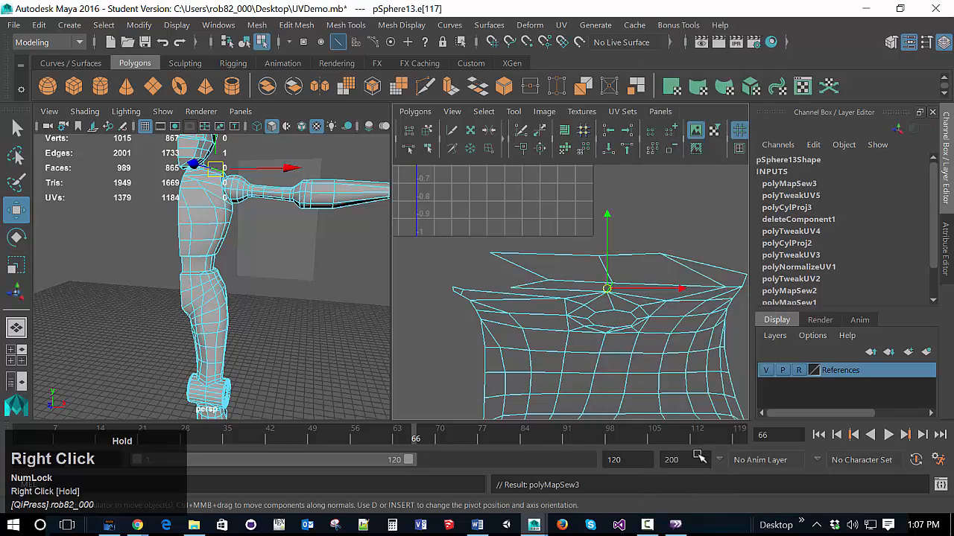
Sew the next split edge along the shoulder seam, left of the arm opening
click(579, 295)
right_drag(580, 295, 669, 460)
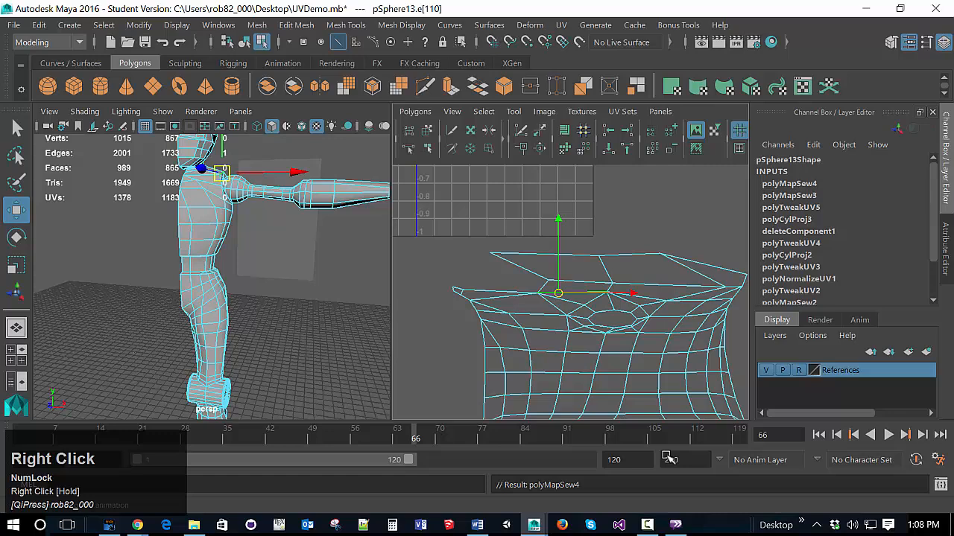
right_click(542, 288)
right_click(542, 287)
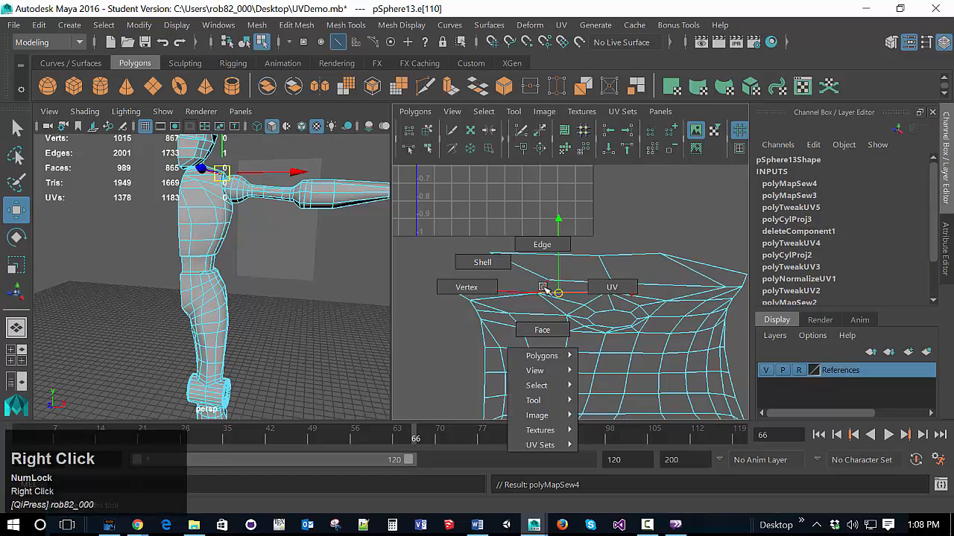
right_drag(542, 287, 626, 462)
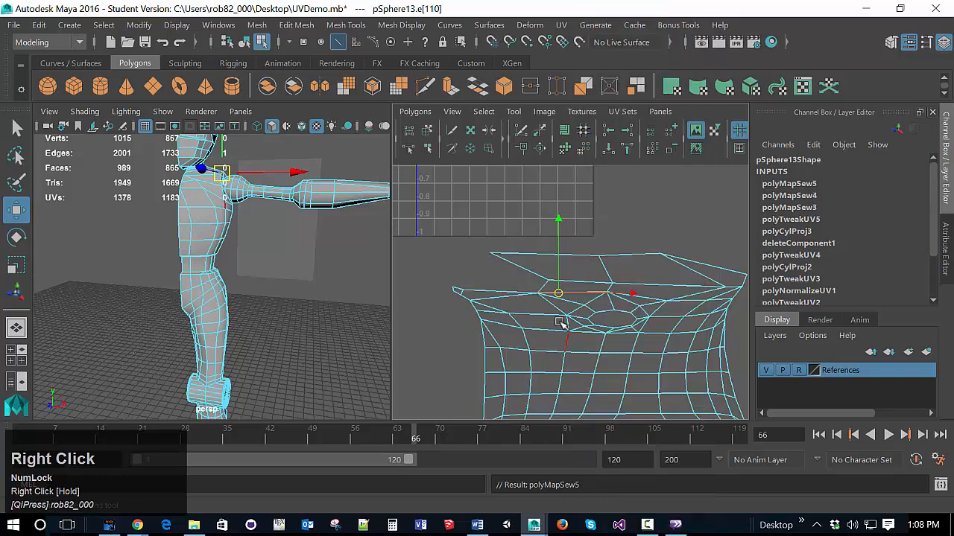
Sew the remaining split shoulder edges out to the torso shell's upper-left corner and clear the selection
click(546, 287)
right_drag(545, 288, 609, 461)
click(497, 266)
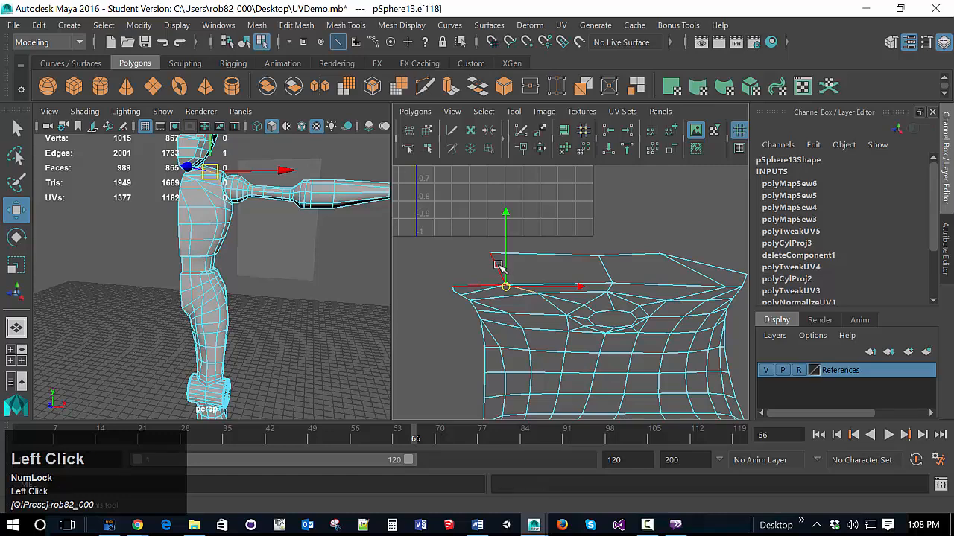
right_drag(497, 267, 605, 461)
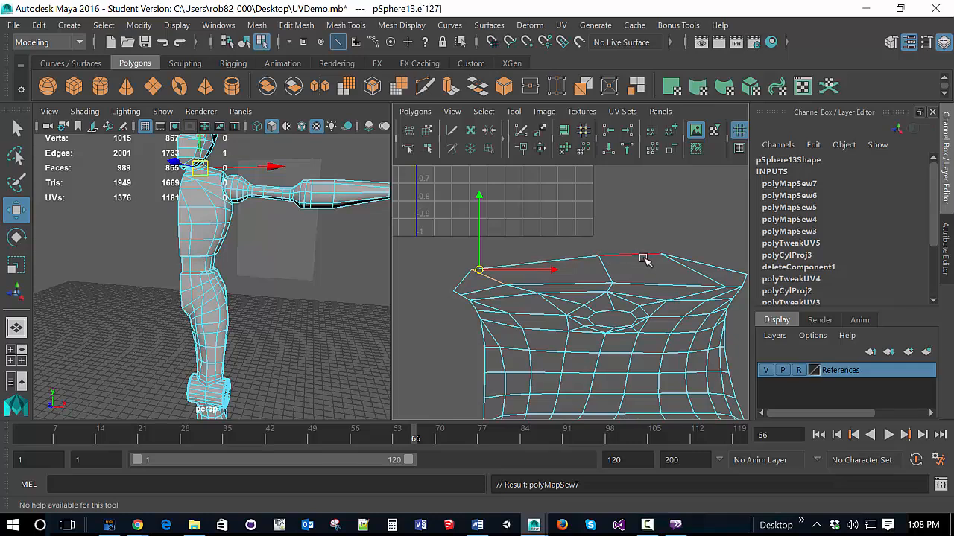
click(430, 342)
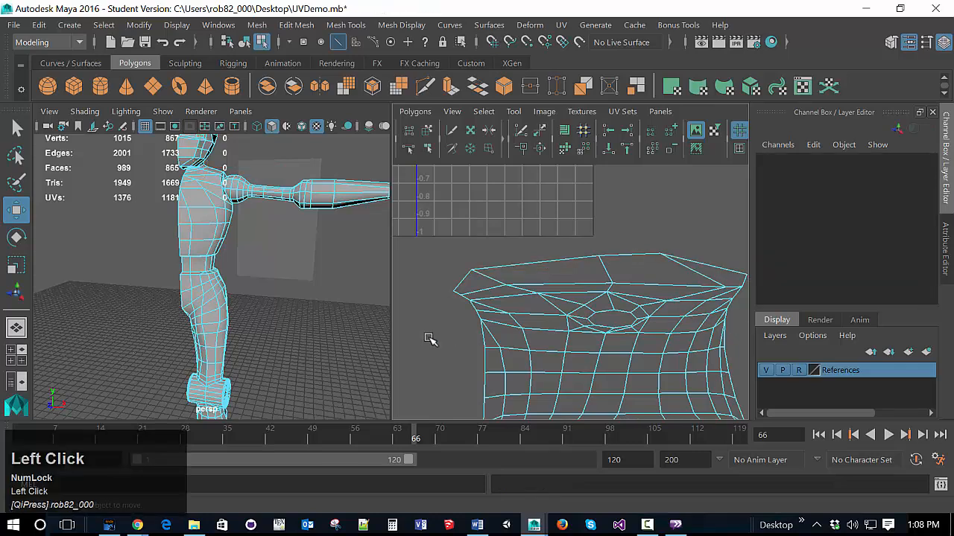
Select the whole torso UV shell and move it beside the finished shells, directly below the smaller one
scroll(450, 333, down, 5)
right_drag(451, 341, 389, 319)
click(557, 319)
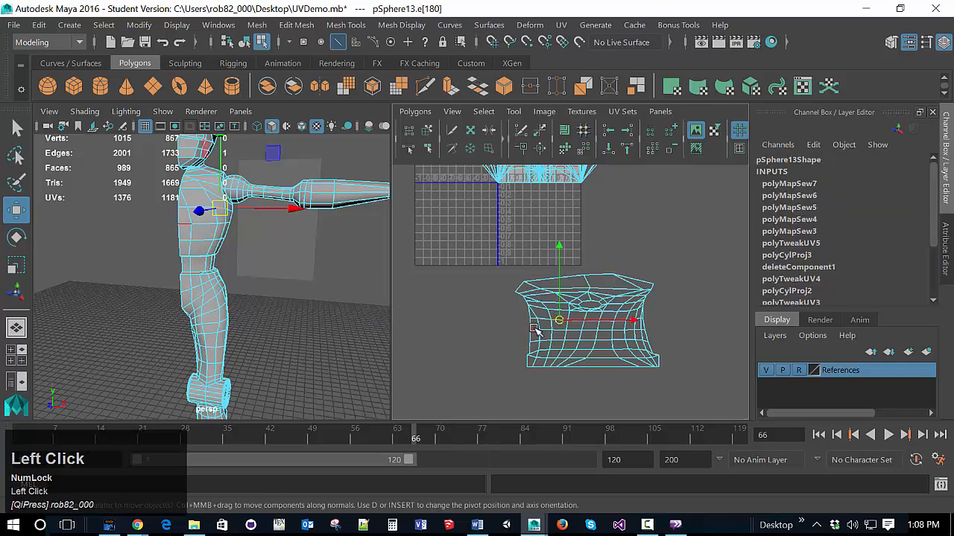
right_drag(535, 330, 481, 309)
click(576, 313)
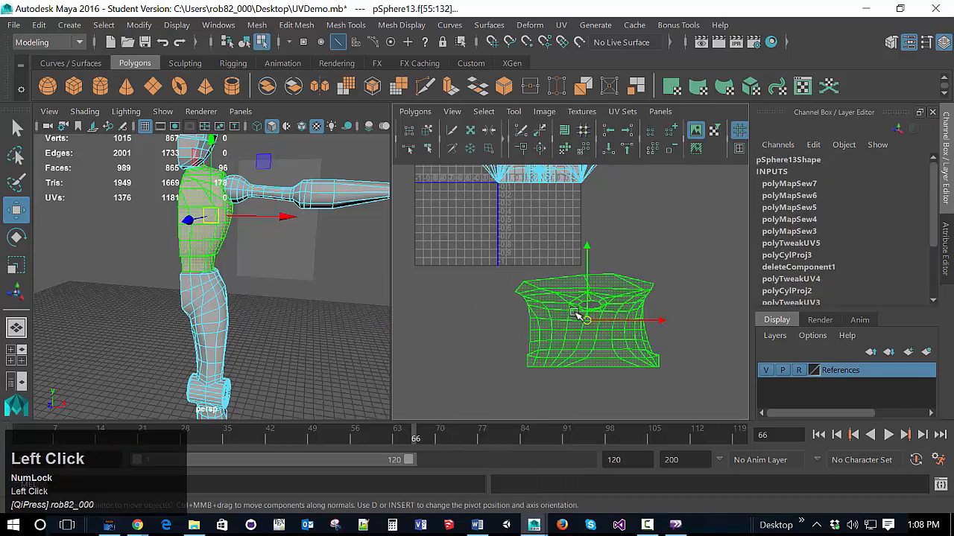
right_drag(604, 298, 681, 312)
click(504, 315)
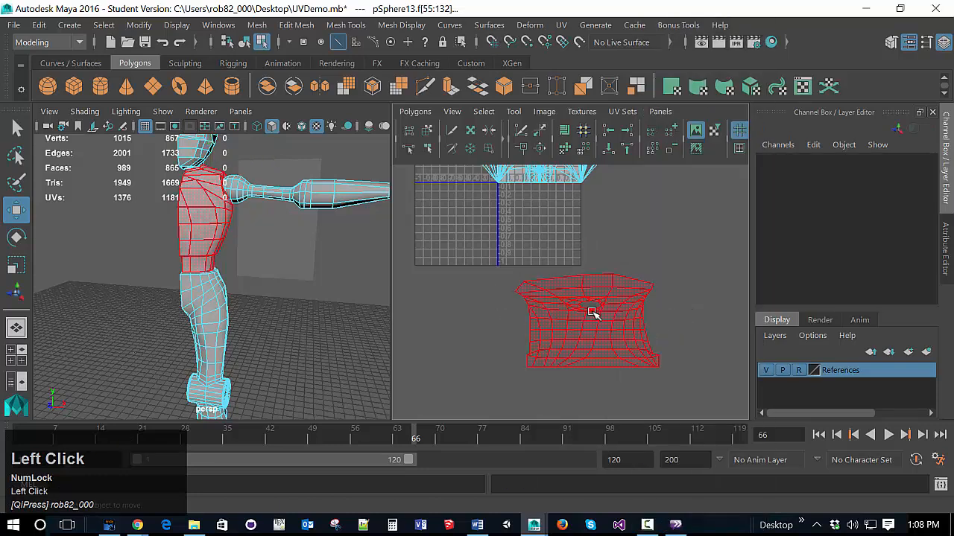
right_click(594, 318)
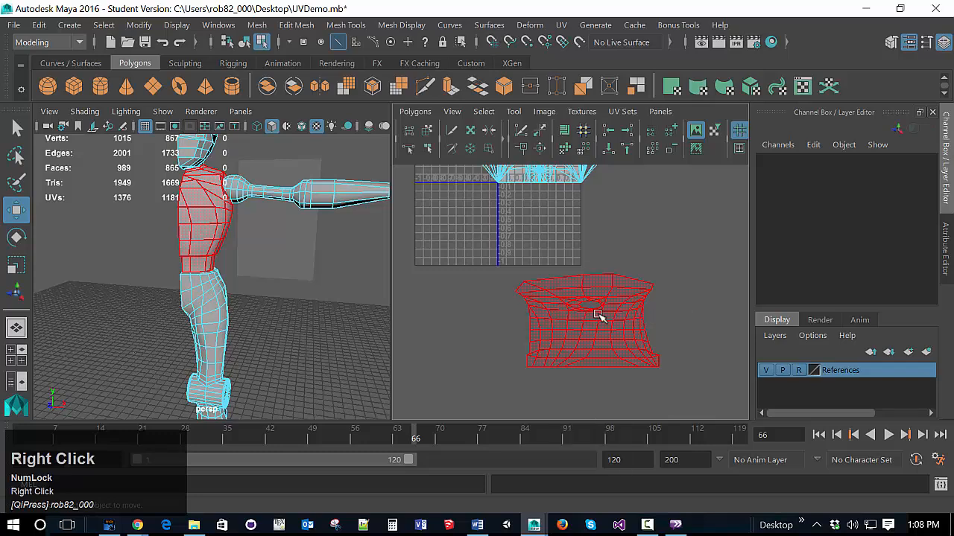
key(w)
click(610, 315)
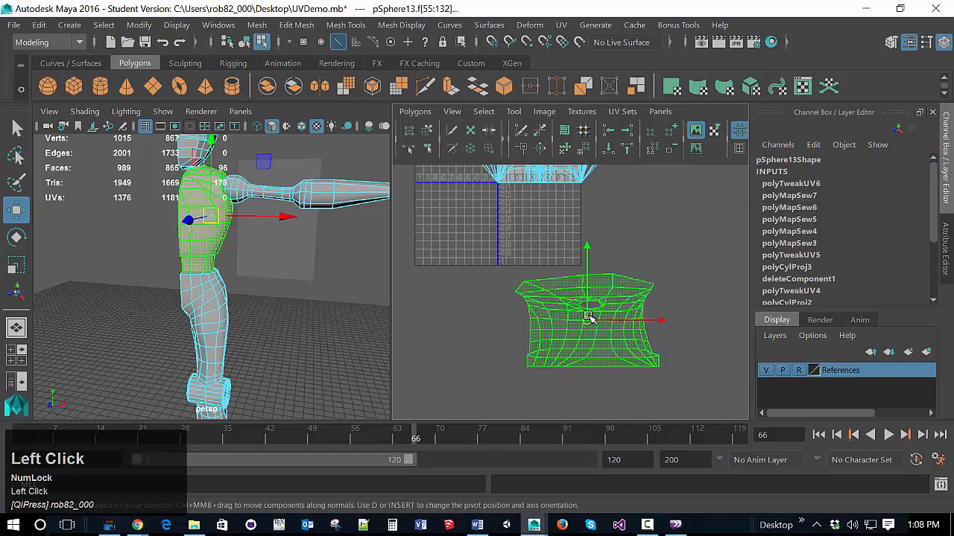
scroll(639, 336, down, 5)
drag(582, 299, 650, 301)
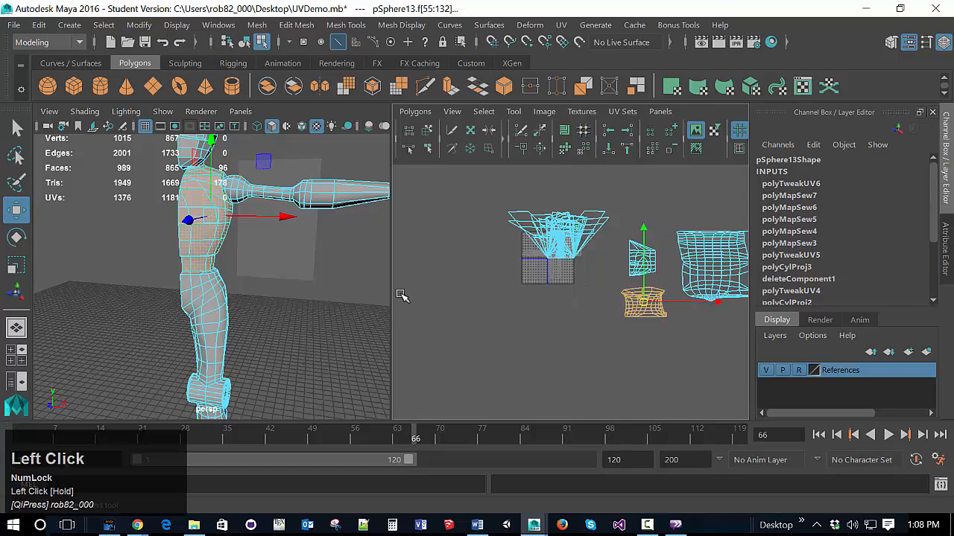
Select a band of faces around the upper leg and grow the selection over the hip and thigh
alt+middle_drag(282, 316, 296, 286)
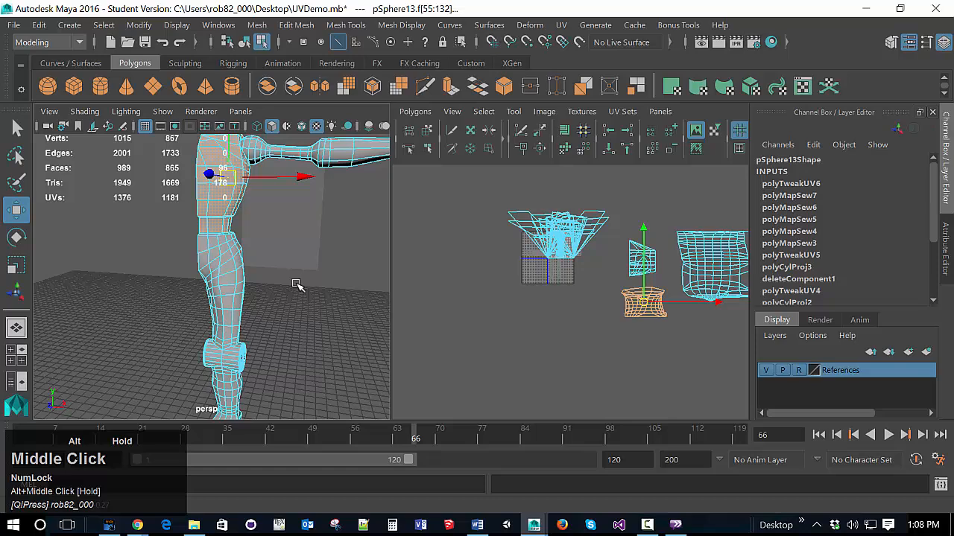
click(224, 268)
scroll(271, 259, up, 4)
scroll(288, 323, down, 5)
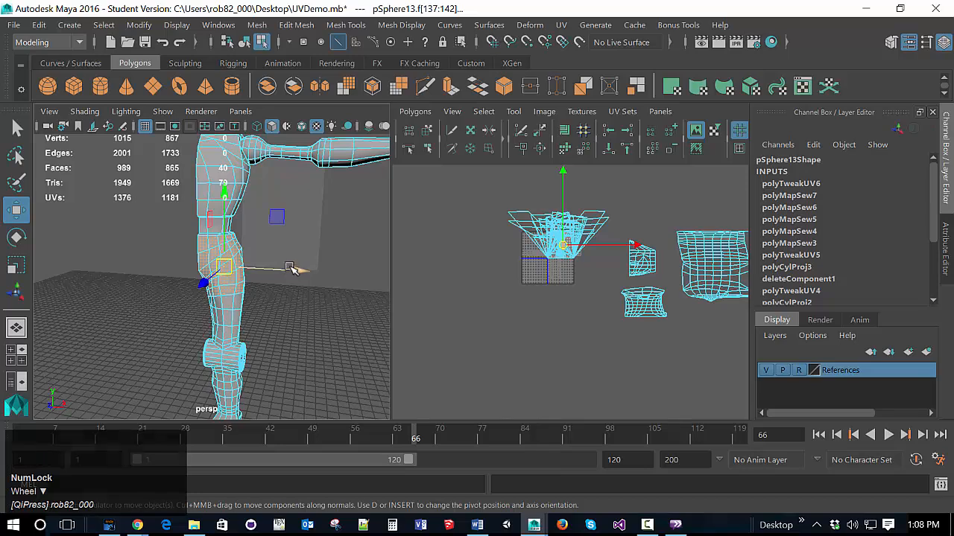
key(alt)
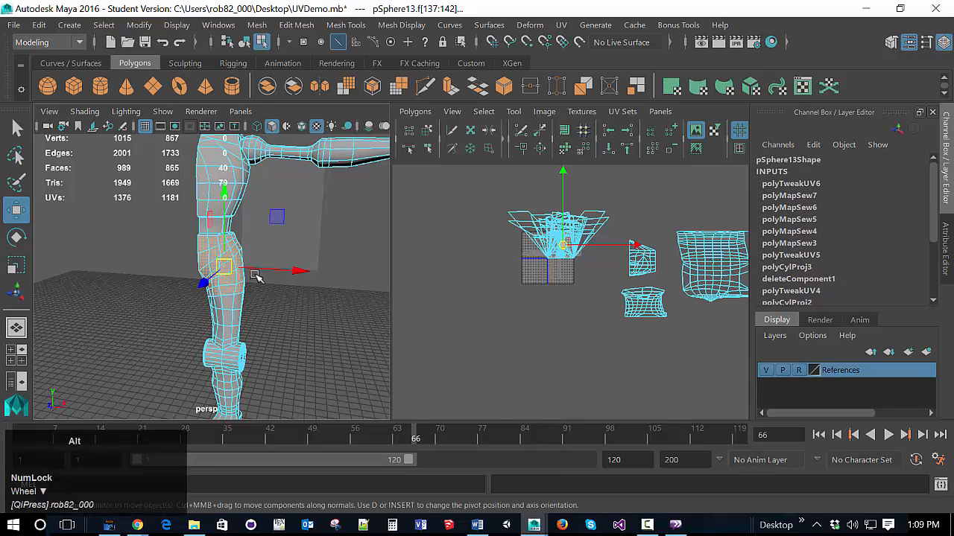
click(39, 25)
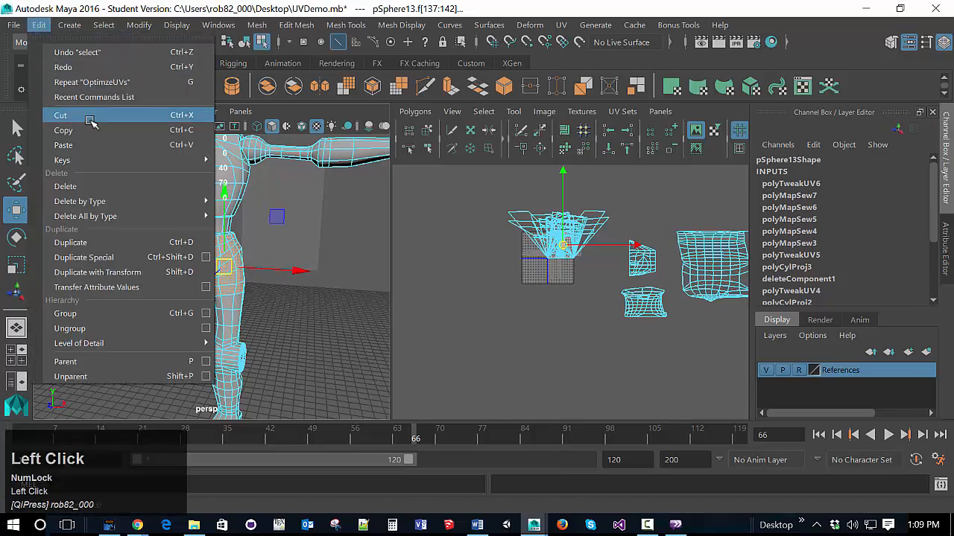
mouse_move(104, 25)
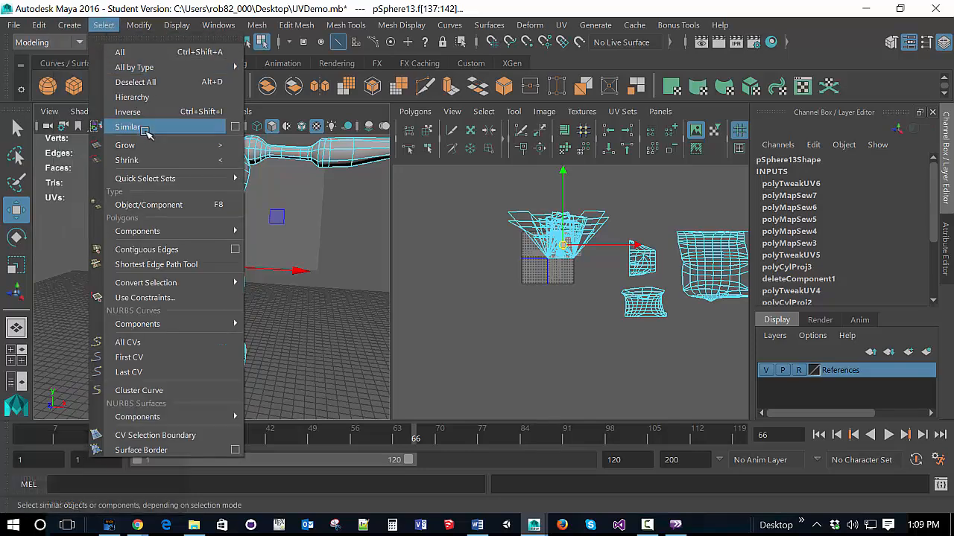
click(149, 145)
scroll(268, 267, up, 2)
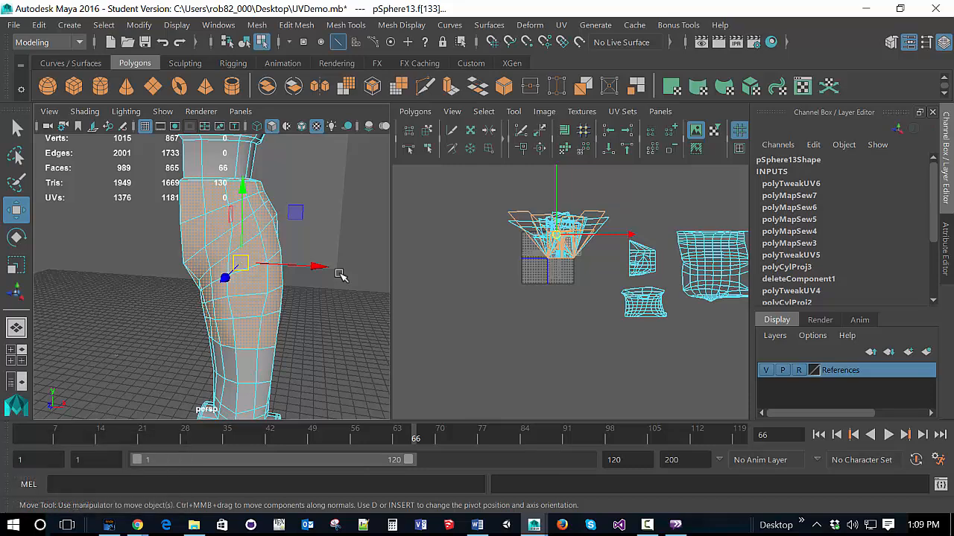
key(F10)
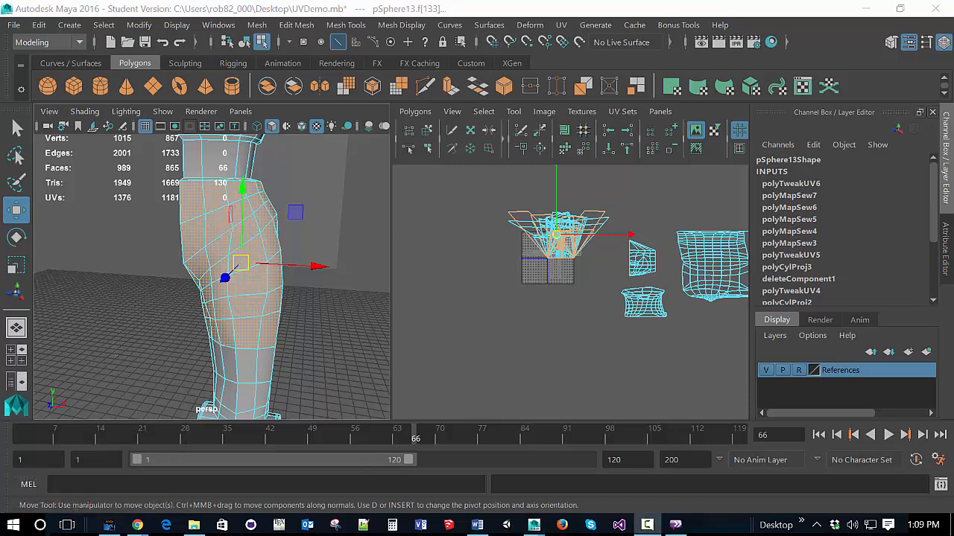
alt+drag(339, 330, 186, 259)
shift+click(184, 260)
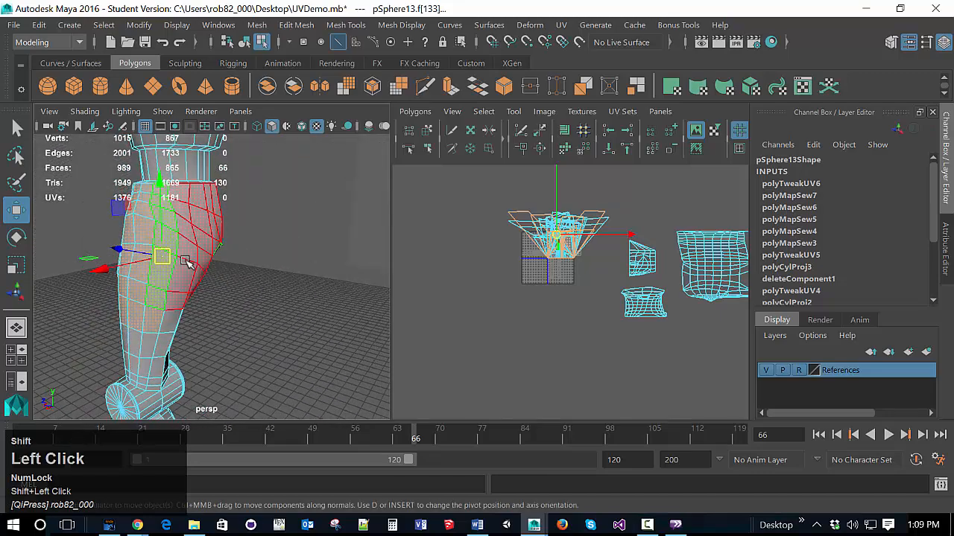
key(ctrl+z)
click(261, 265)
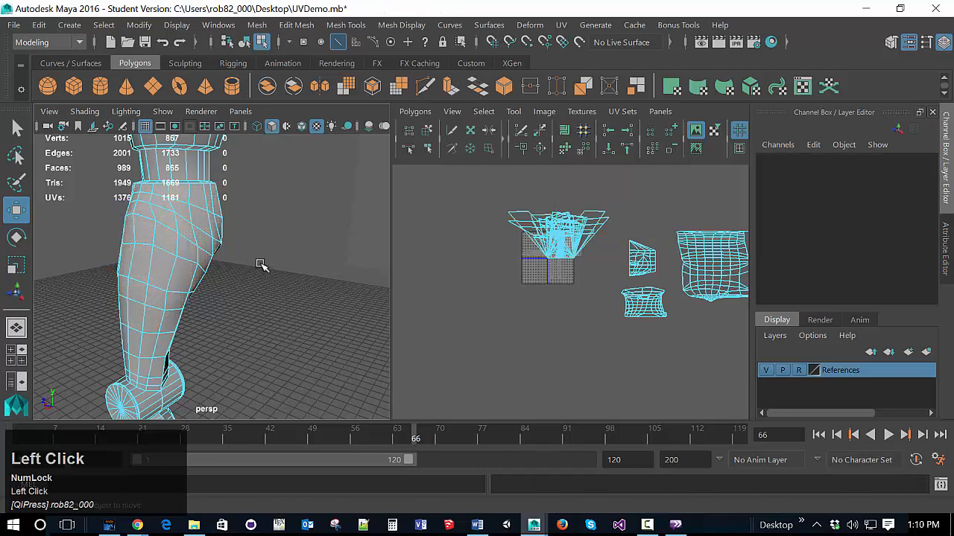
Select the faces all around the upper thigh and grow the selection by one ring
click(195, 267)
shift+drag(139, 264, 184, 272)
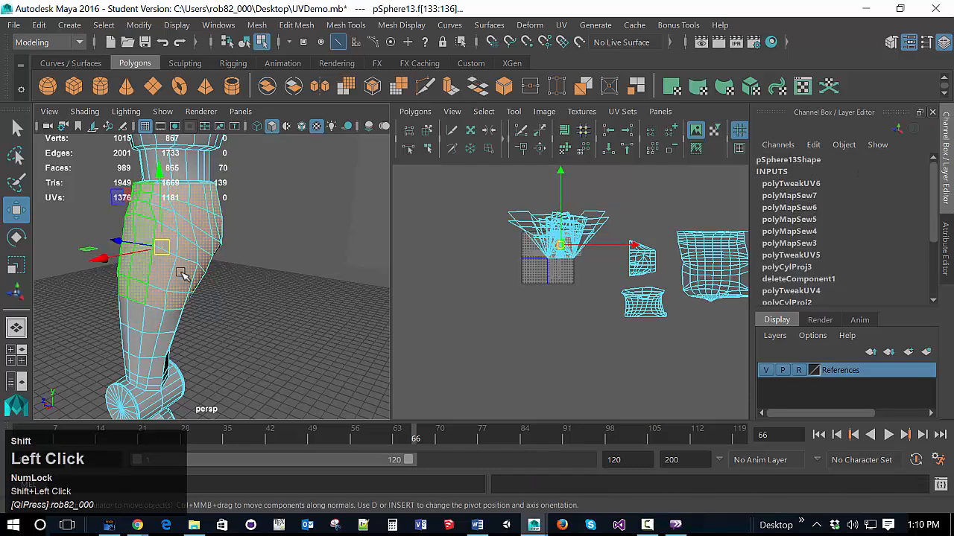
alt+drag(279, 290, 268, 313)
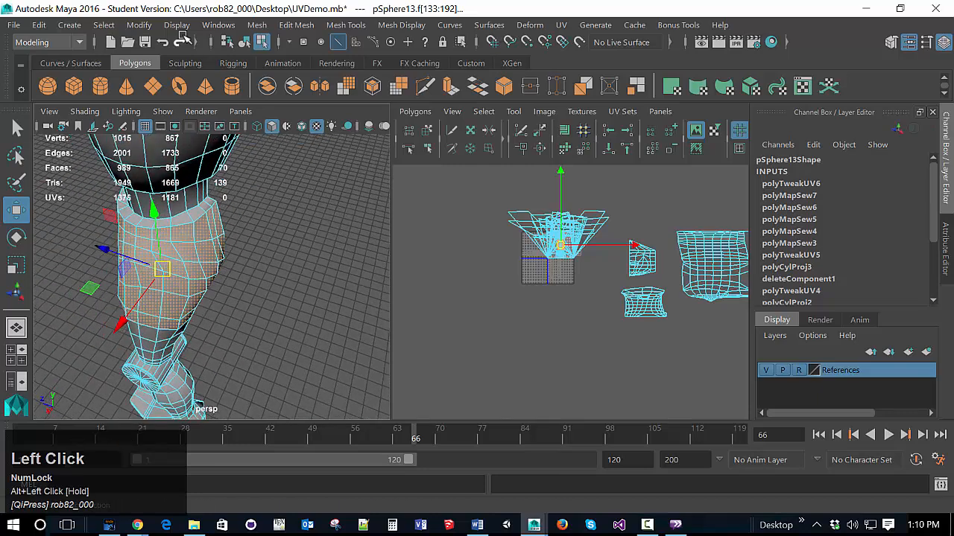
click(102, 25)
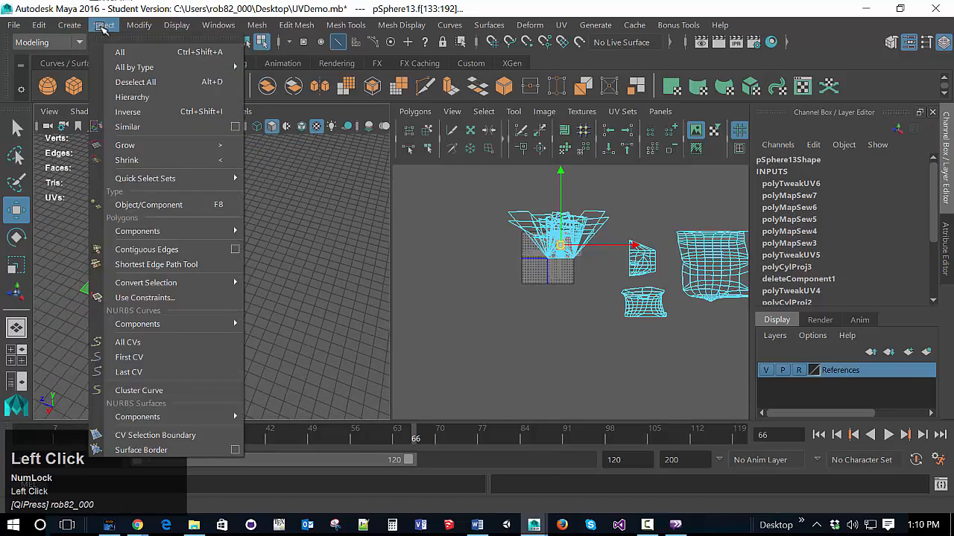
click(126, 142)
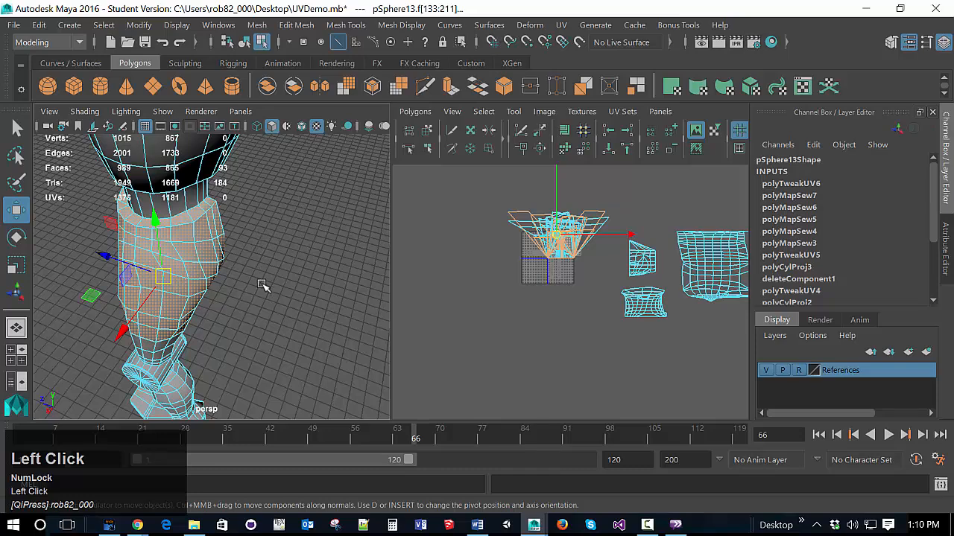
alt+drag(262, 285, 295, 303)
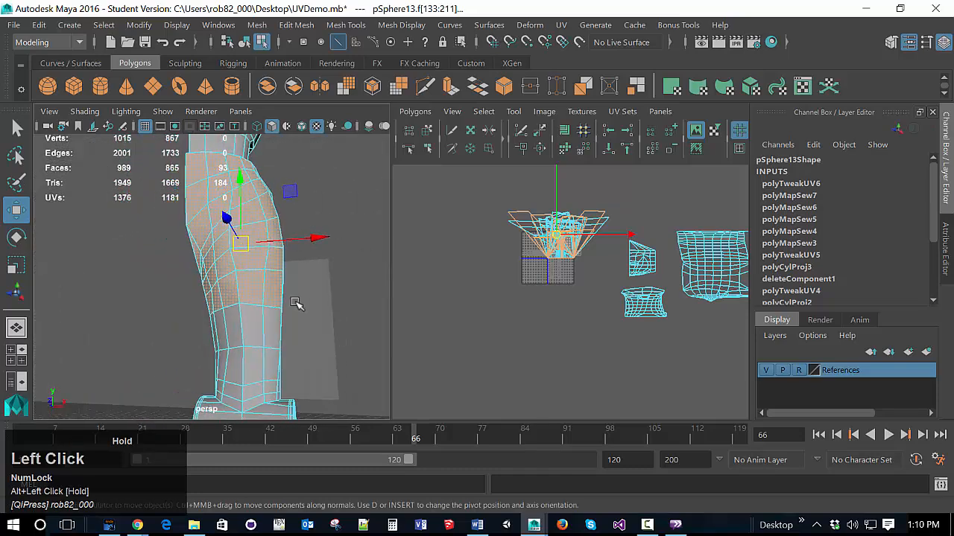
shift+drag(197, 335, 293, 398)
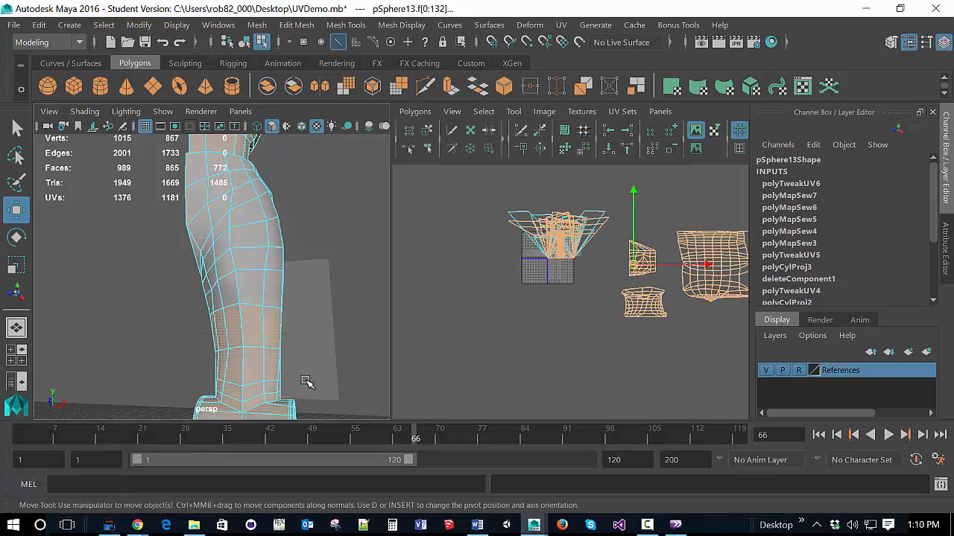
key(ctrl+z)
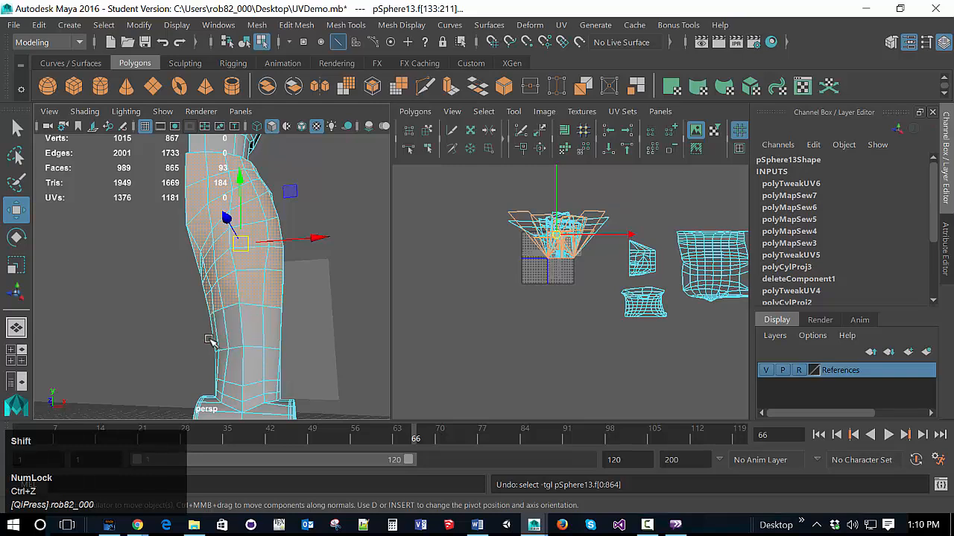
shift+drag(199, 336, 301, 375)
key(ctrl+z)
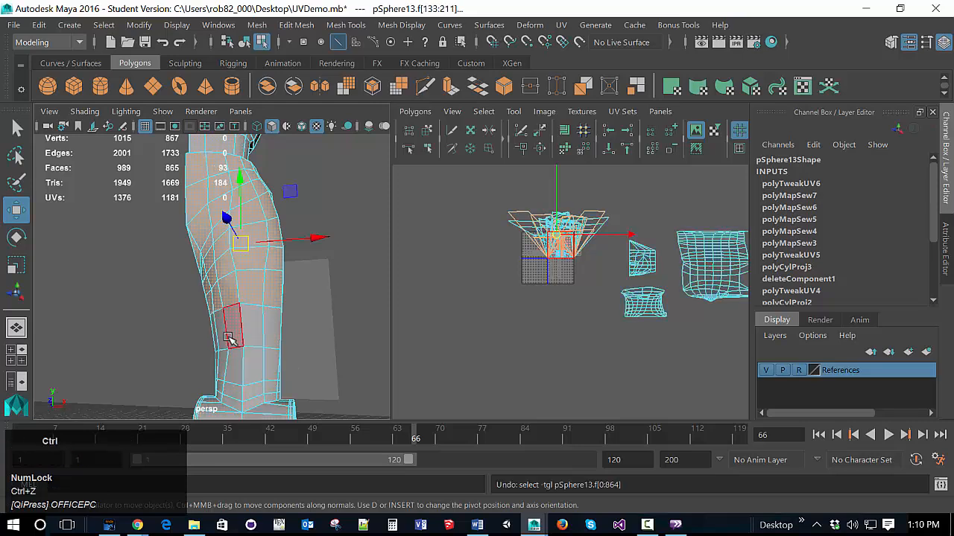
shift+drag(222, 339, 268, 374)
key(ctrl+z)
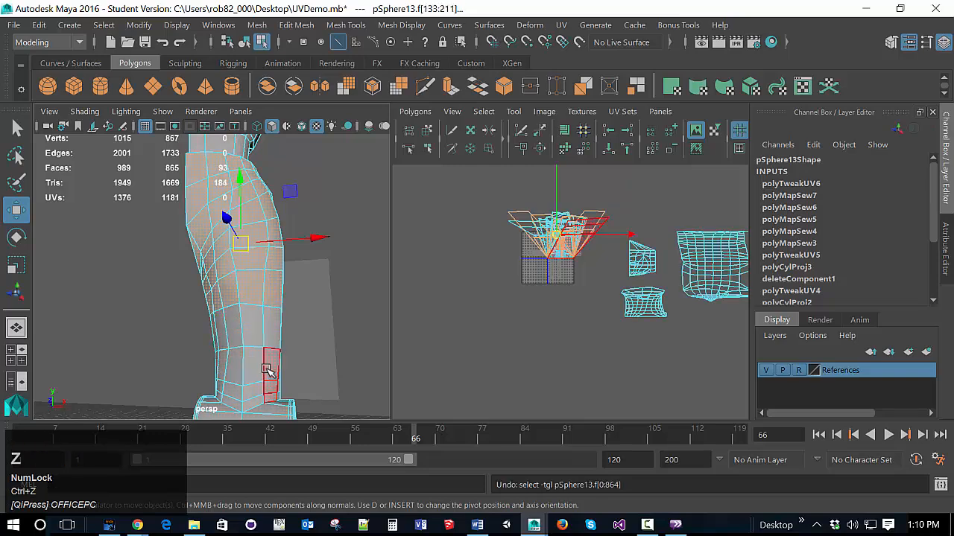
Add the next row of faces below the current thigh selection, undoing any stray whole-mesh toggle
shift+click(225, 341)
shift+click(238, 346)
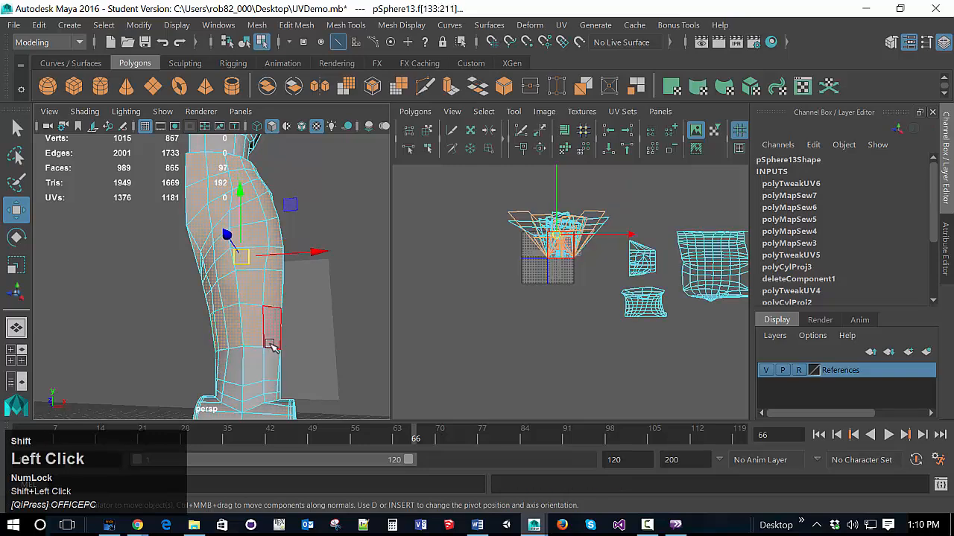
shift+double_click(267, 367)
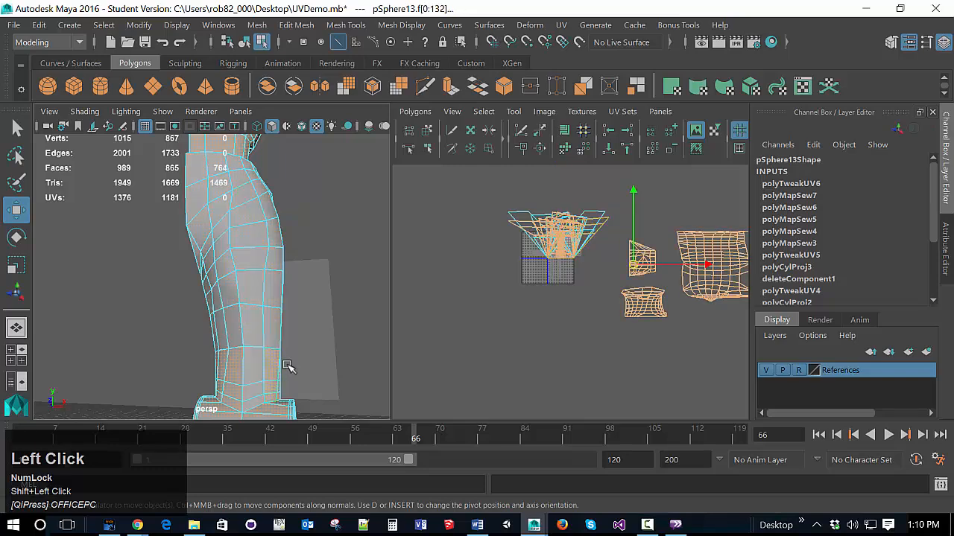
key(ctrl+z)
key(ctrl+z)
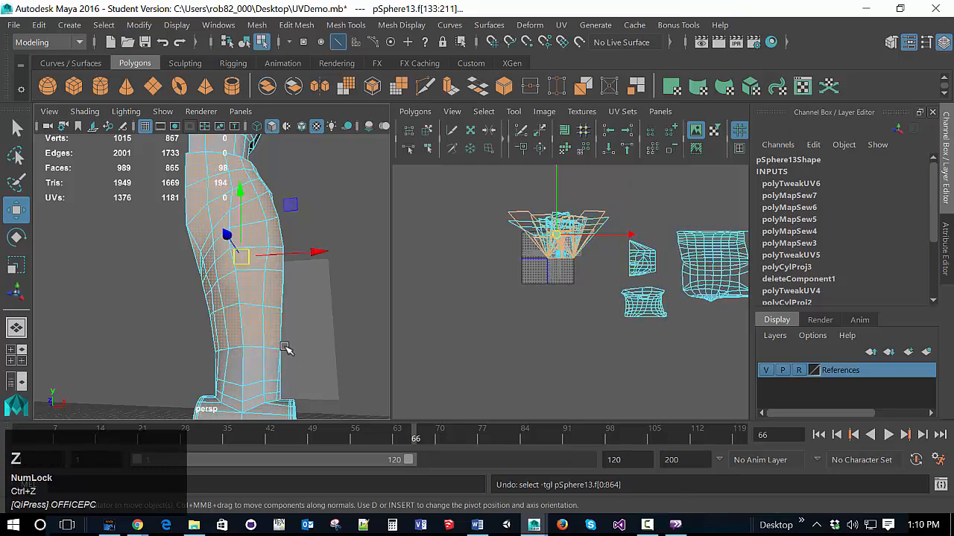
Extend the face selection around the lower thigh down to the knee joint, including the faces on the back
right_drag(321, 224, 324, 157)
shift+drag(206, 363, 241, 386)
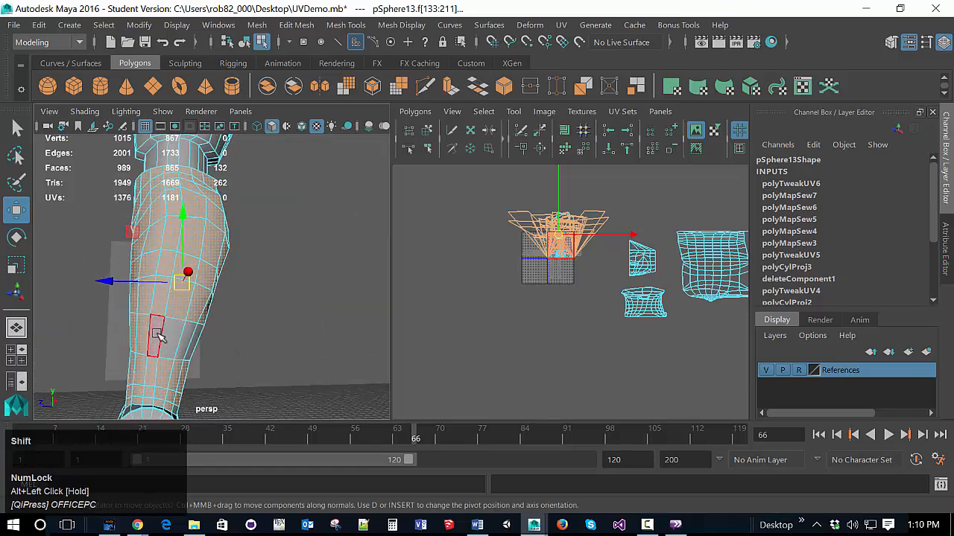
shift+drag(159, 337, 140, 358)
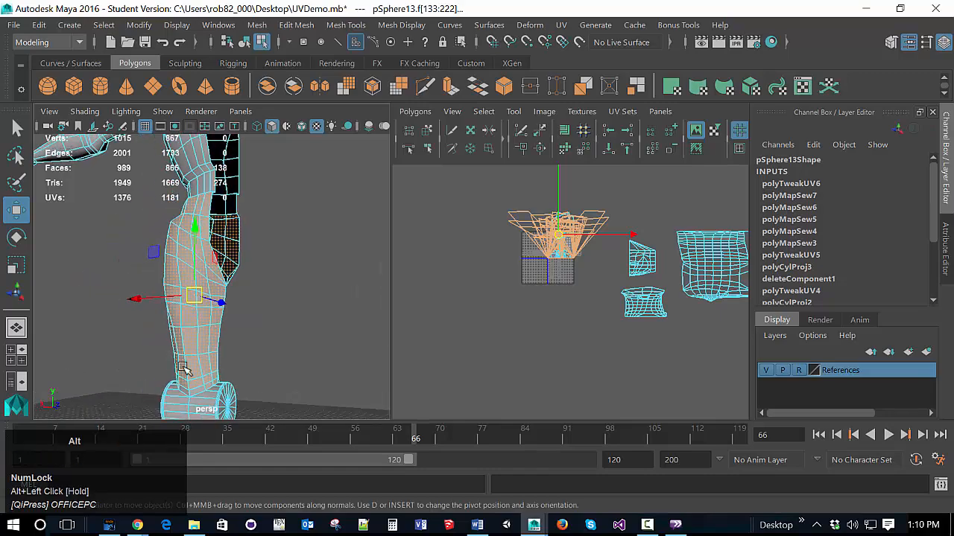
alt+drag(229, 365, 112, 368)
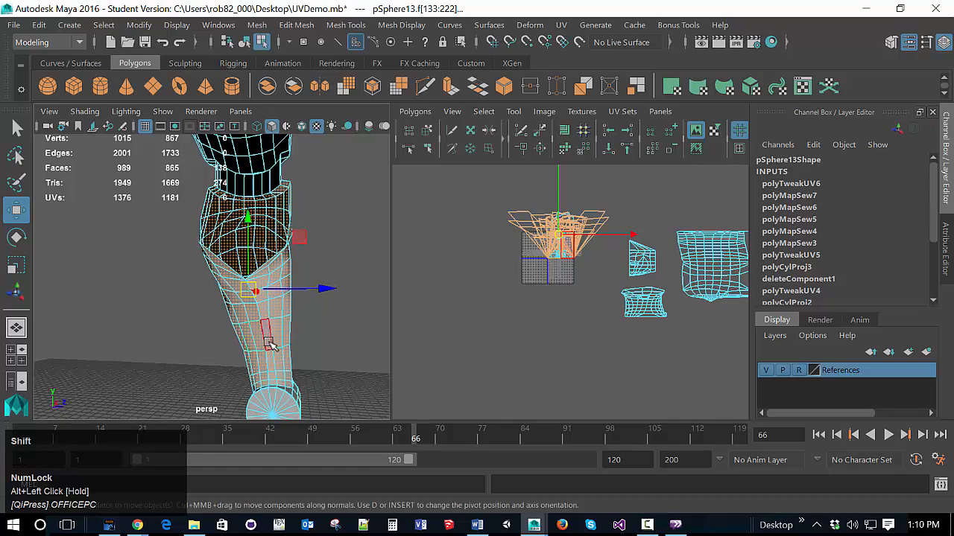
shift+click(265, 335)
Add the missed small faces along the thigh's lower rim, just above the knee cylinder
alt+middle_drag(216, 366, 257, 323)
scroll(266, 340, up, 3)
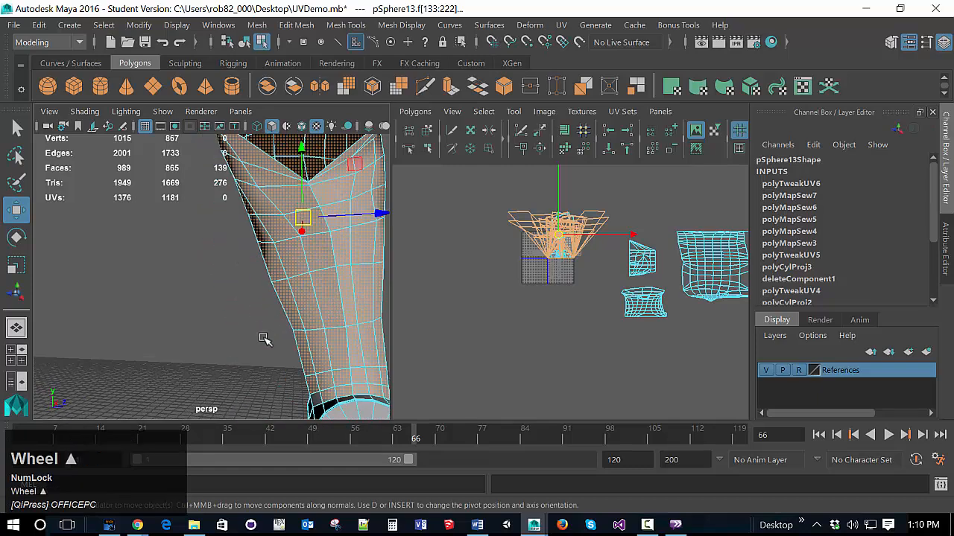
alt+drag(274, 352, 249, 283)
mouse_move(249, 284)
alt+middle_down()
mouse_move(245, 276)
mouse_move(245, 293)
alt+middle_up()
alt+shift+click(215, 222)
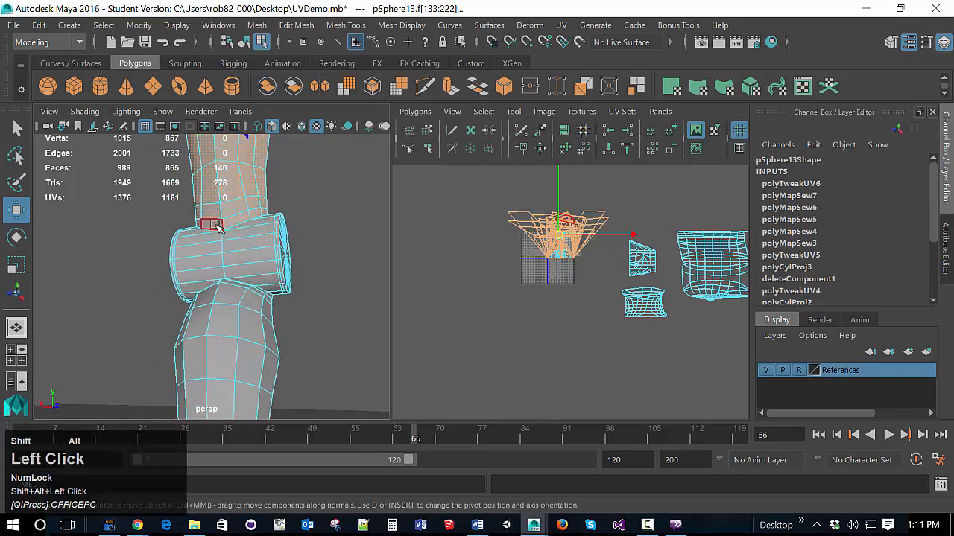
alt+drag(273, 257, 201, 249)
alt+middle_drag(202, 249, 309, 335)
alt+drag(249, 339, 357, 315)
scroll(354, 315, down, 3)
scroll(250, 274, up, 2)
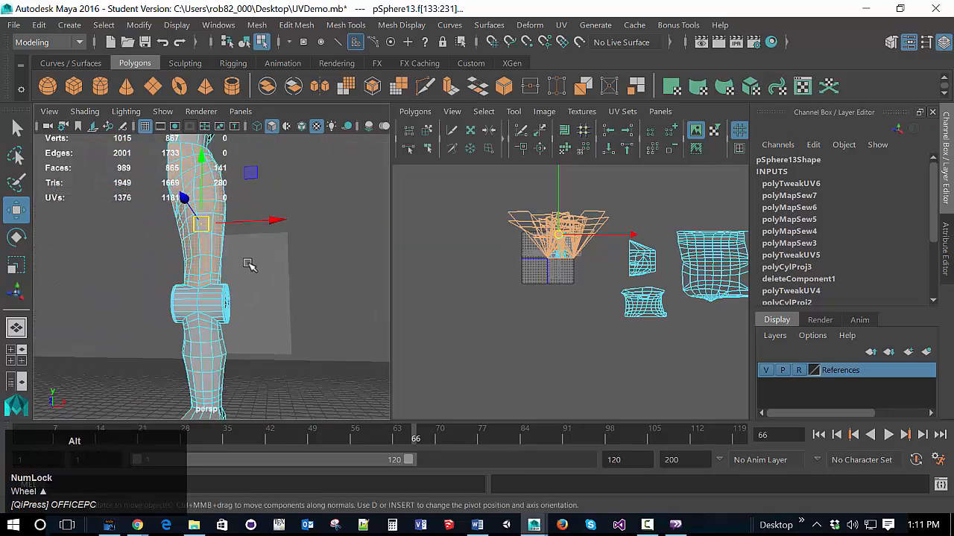
Apply a cylindrical UV projection to the selected thigh faces and move the resulting shell into the empty area below the UV grid
alt+middle_drag(251, 270, 245, 296)
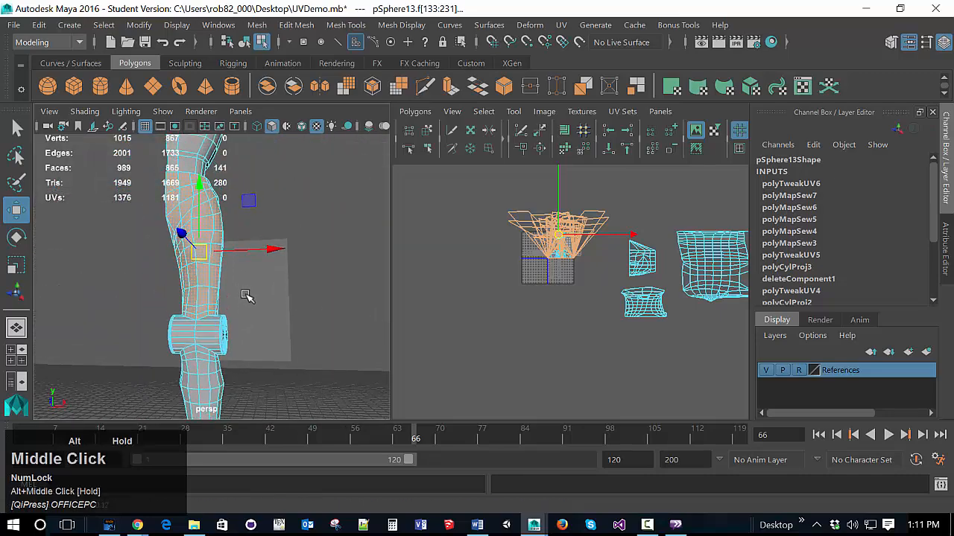
click(564, 26)
click(647, 147)
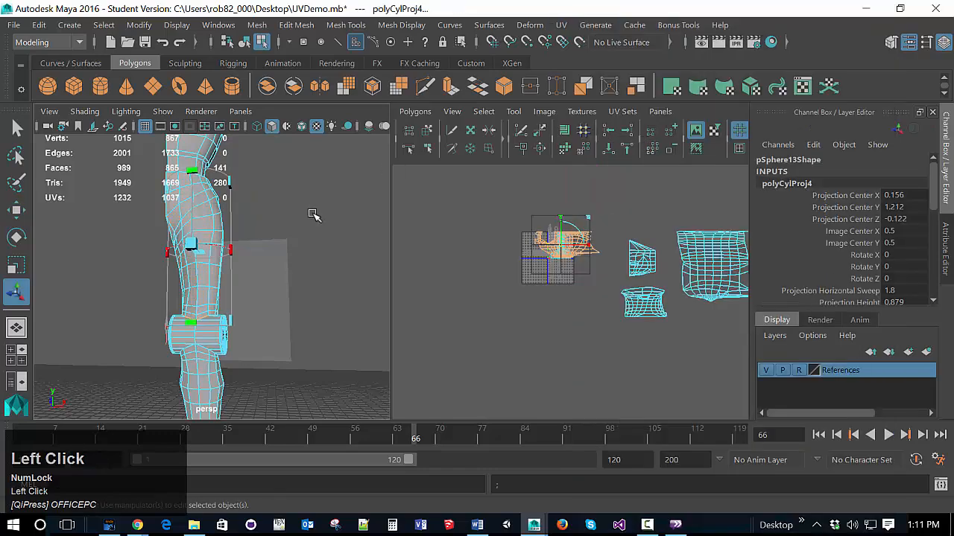
scroll(522, 261, up, 3)
scroll(542, 223, down, 2)
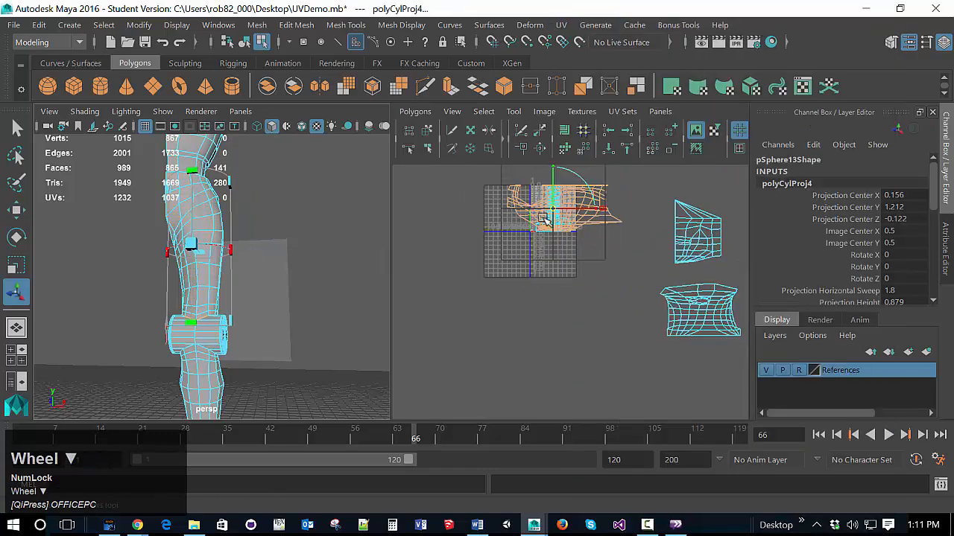
drag(553, 211, 567, 358)
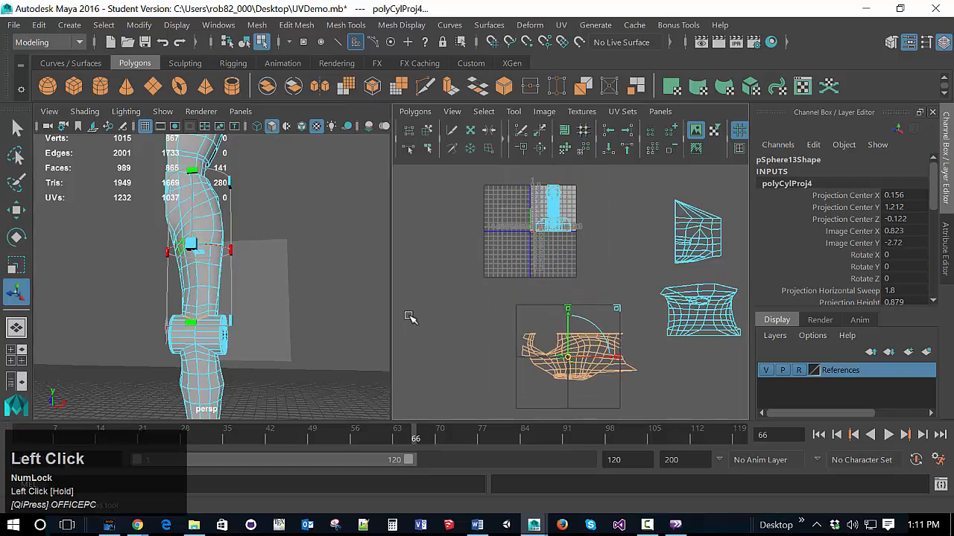
Rotate the cylindrical projection to about 86.6 degrees around Y and stretch the thigh's UV shell vertically
drag(192, 248, 289, 252)
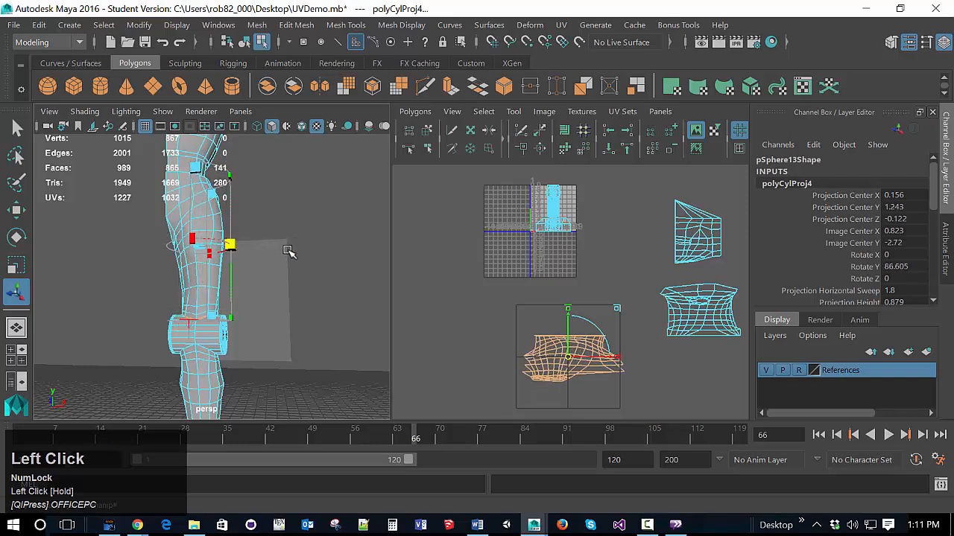
scroll(617, 365, up, 3)
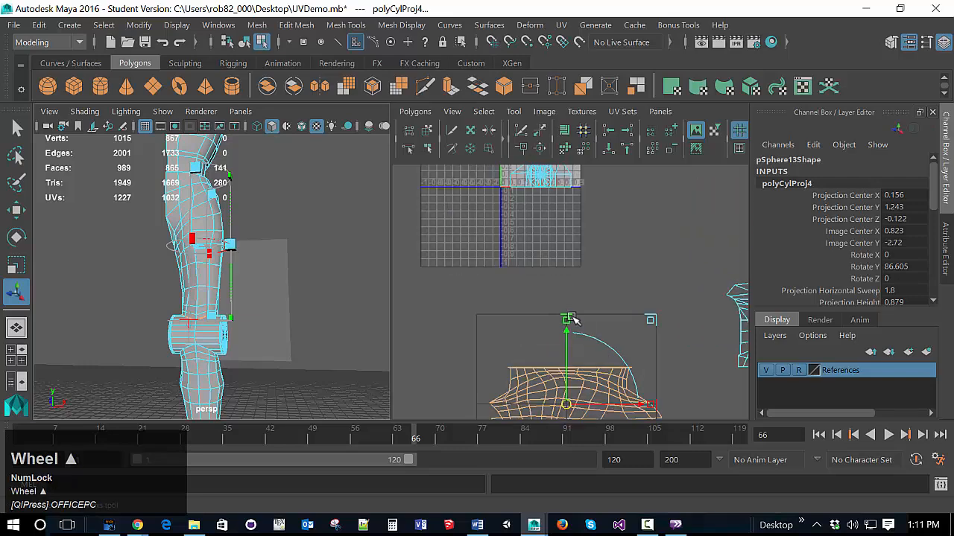
drag(570, 320, 565, 240)
scroll(593, 317, down, 3)
scroll(602, 363, down, 3)
scroll(605, 363, up, 4)
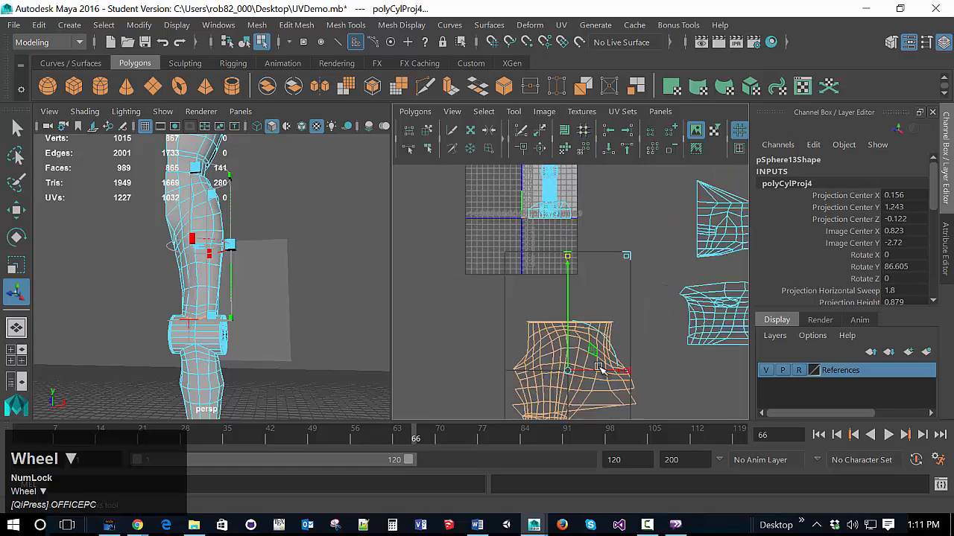
Examine the thigh's UV shell up close, checking the faces along its lower border and sides
alt+middle_drag(602, 396, 576, 246)
alt+scroll(601, 335, up, 3)
right_drag(577, 291, 660, 306)
scroll(623, 347, down, 2)
scroll(624, 347, up, 4)
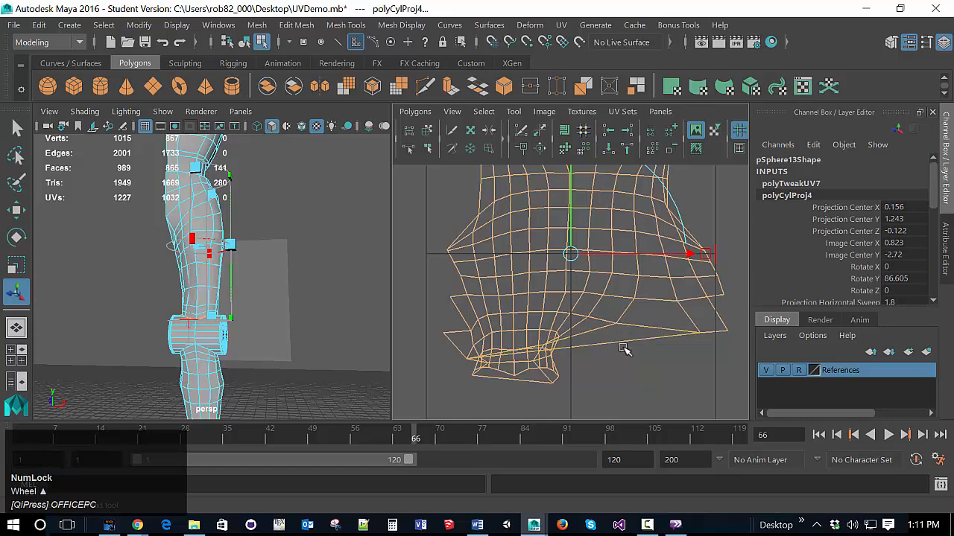
scroll(602, 340, down, 2)
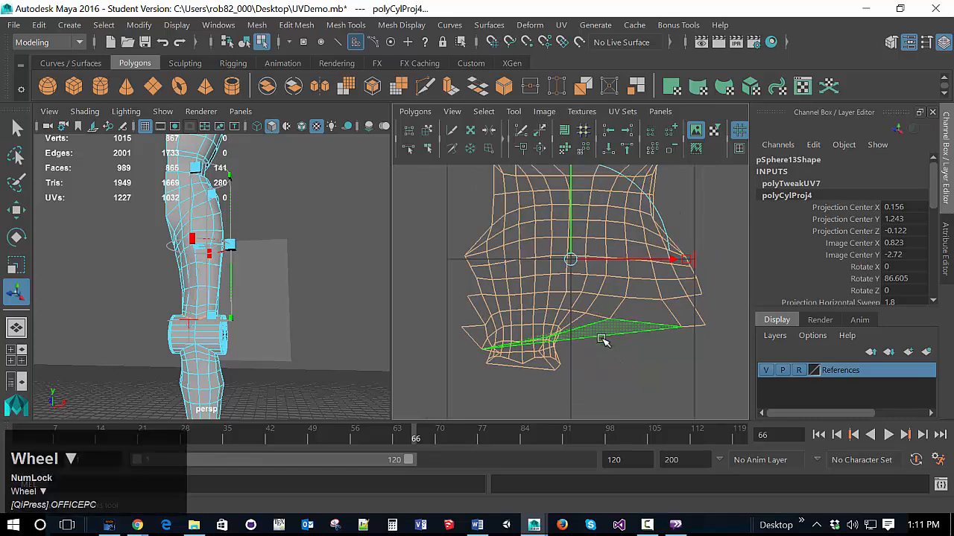
alt+middle_drag(602, 340, 710, 359)
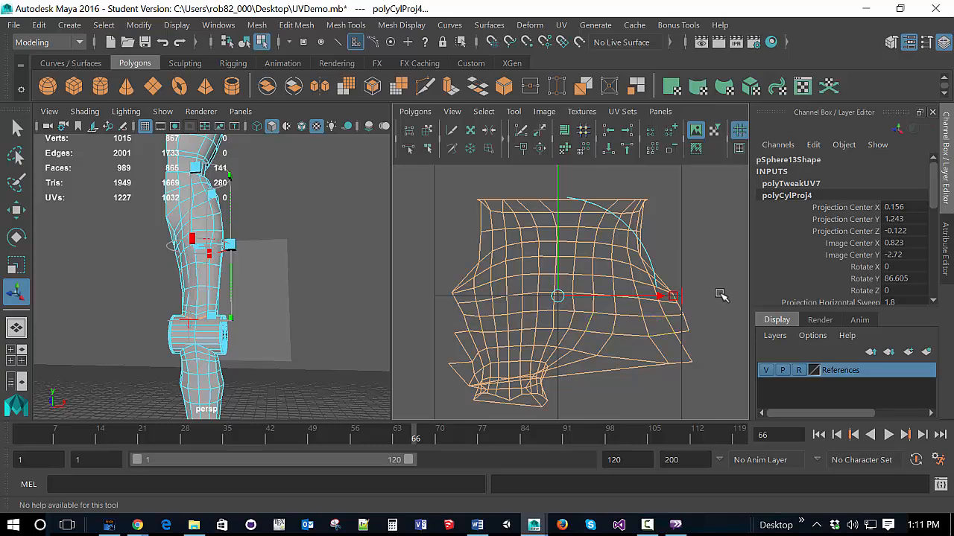
Cut the UV edges attaching the protruding face on the left border of the thigh's UV shell
right_drag(721, 298, 721, 250)
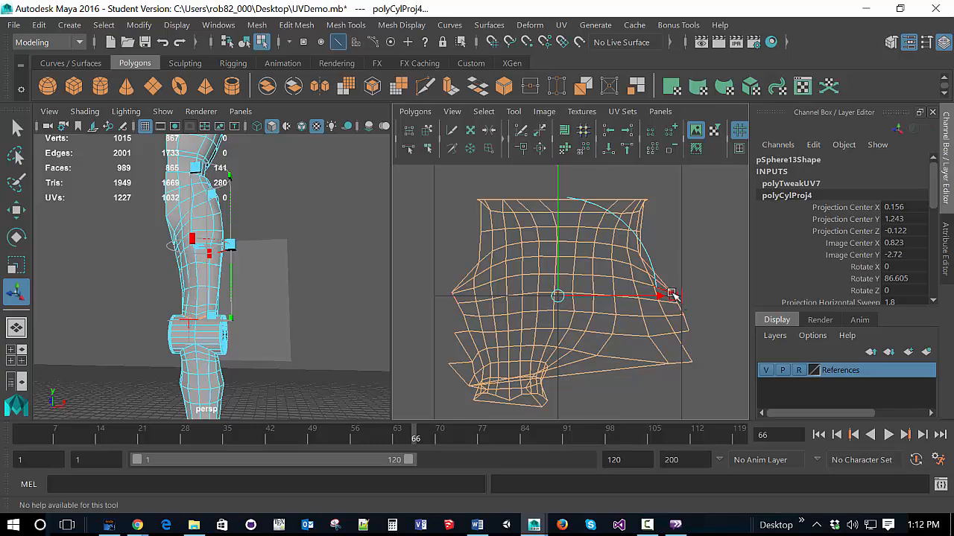
drag(645, 255, 645, 222)
key(alt)
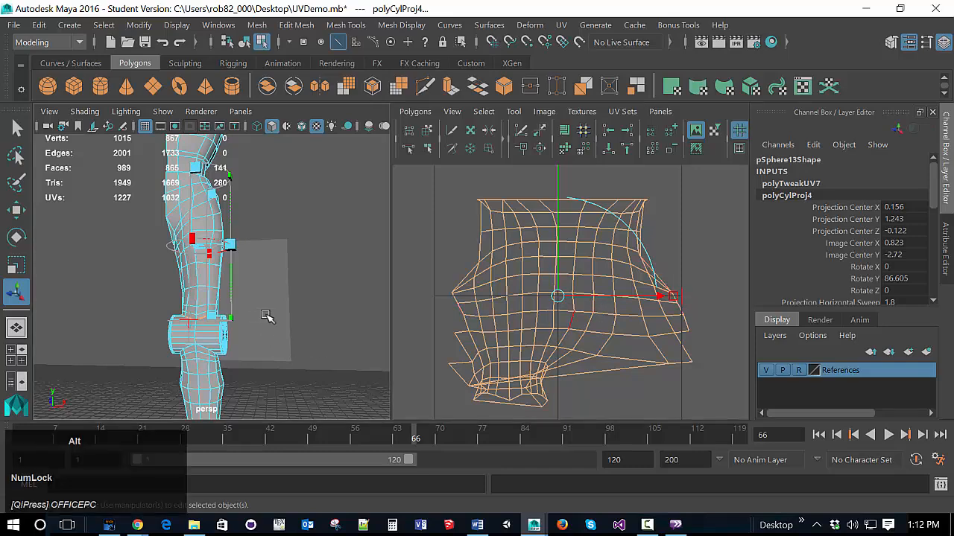
mouse_move(267, 317)
alt+mouse_down()
mouse_move(324, 319)
mouse_move(262, 307)
alt+mouse_up()
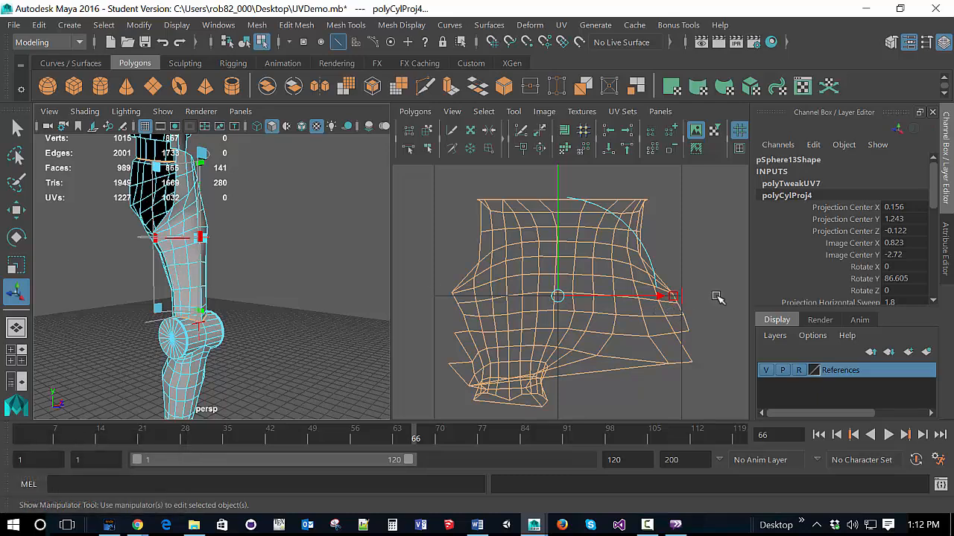
right_drag(719, 298, 714, 254)
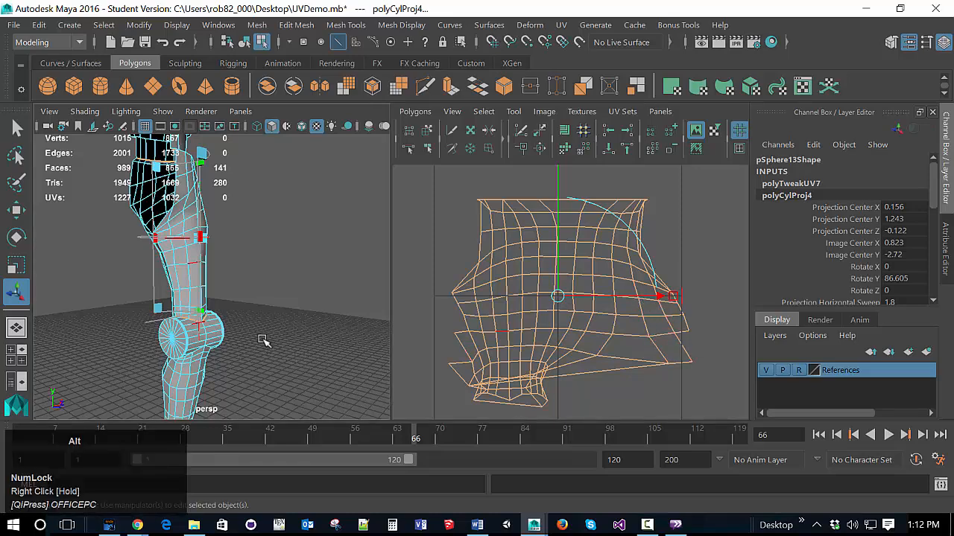
alt+drag(297, 361, 480, 287)
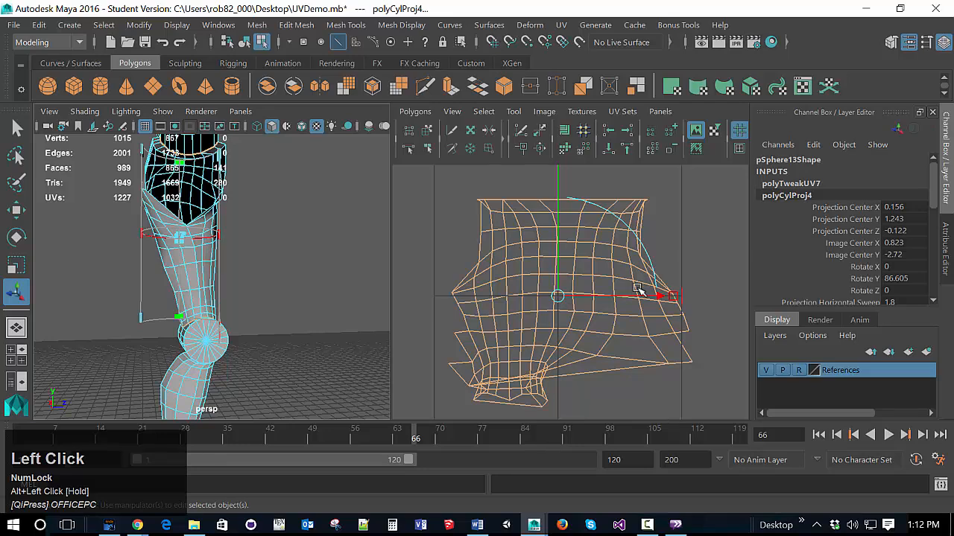
right_drag(669, 292, 641, 270)
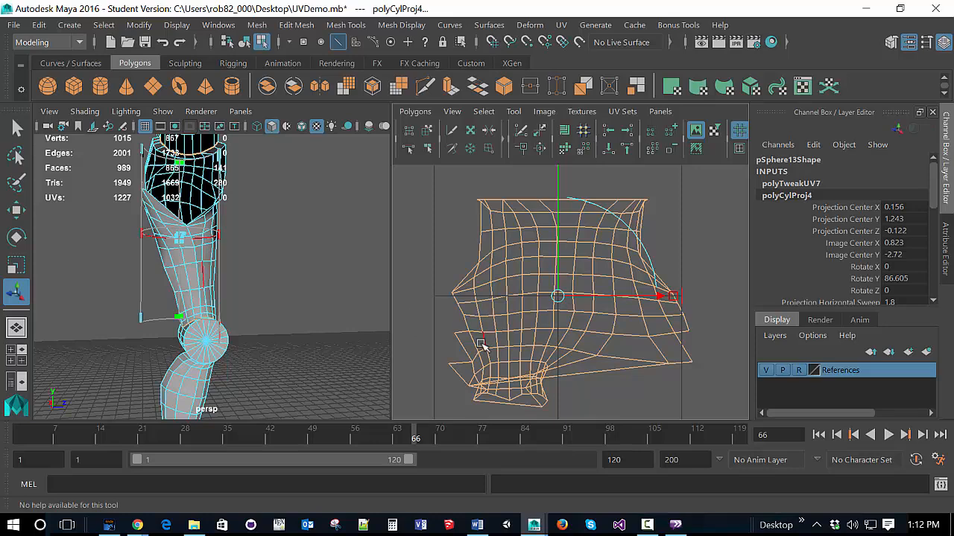
click(474, 341)
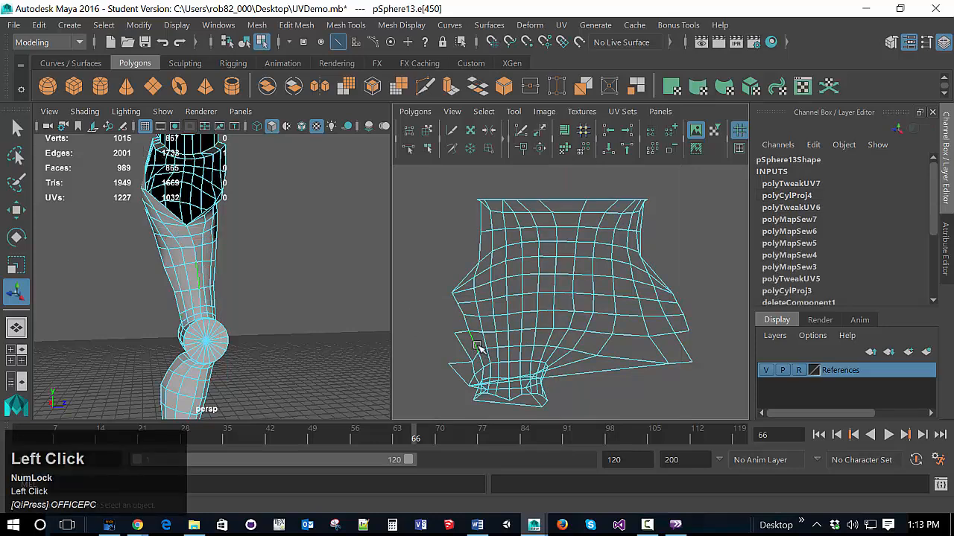
shift+click(471, 354)
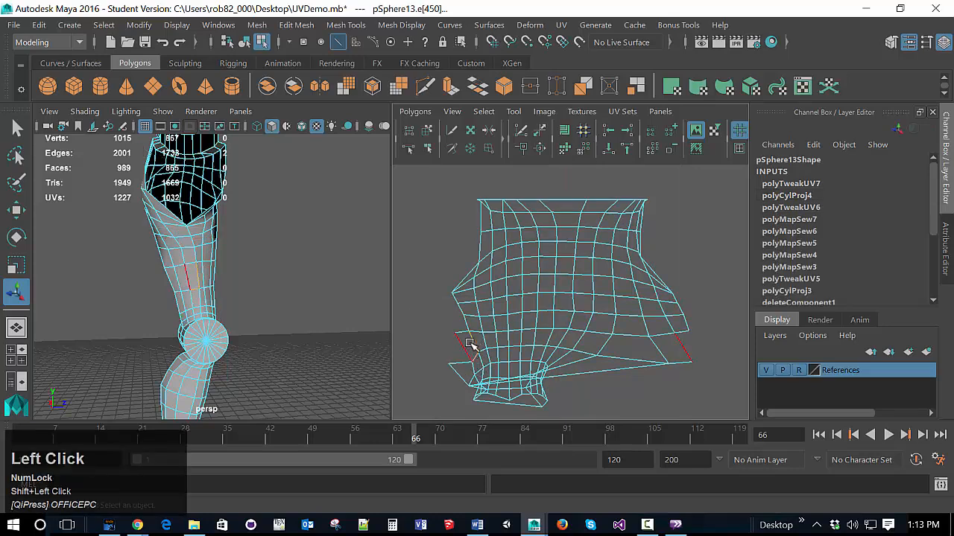
right_drag(473, 343, 547, 416)
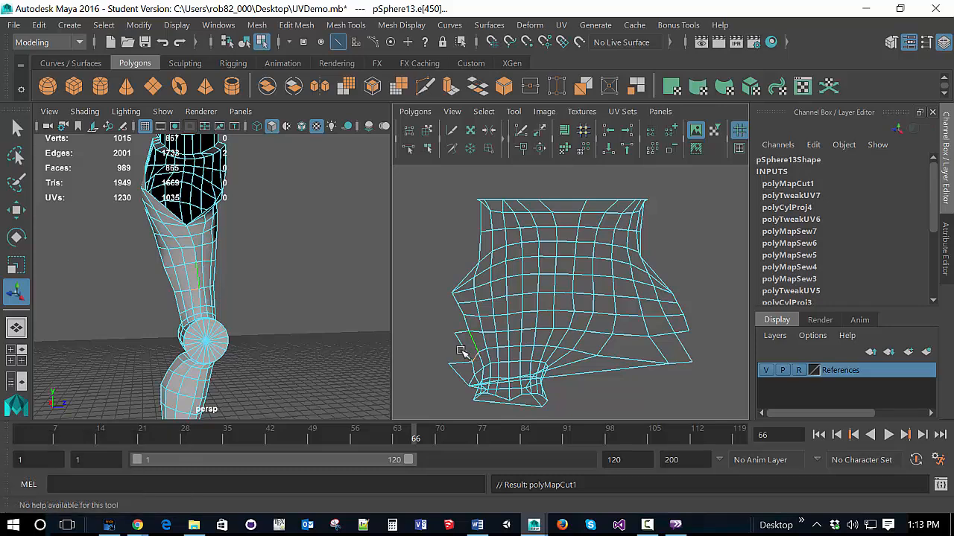
Select the detached face and move it across to the lower right corner of the thigh's UV shell
right_click(454, 349)
right_drag(451, 344, 449, 389)
click(468, 341)
click(469, 342)
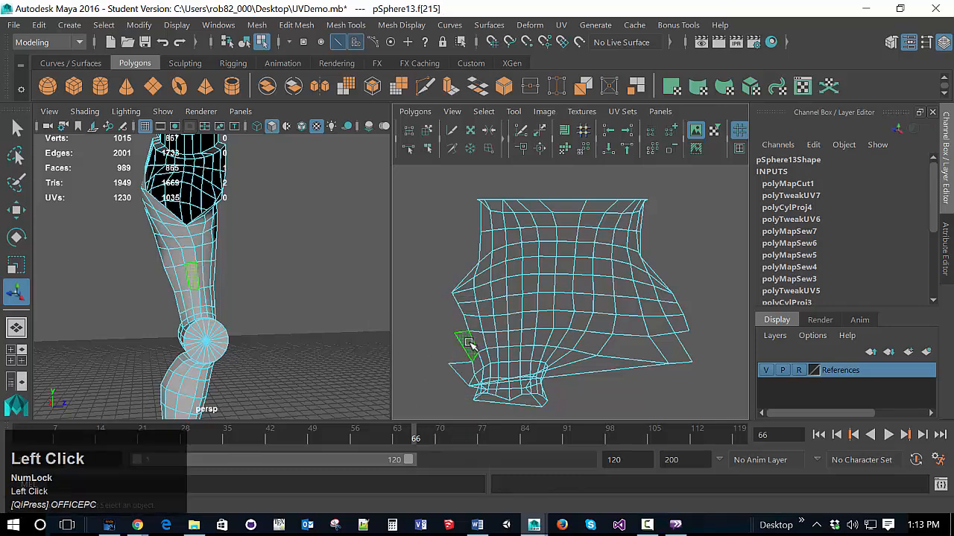
key(w)
drag(467, 344, 701, 348)
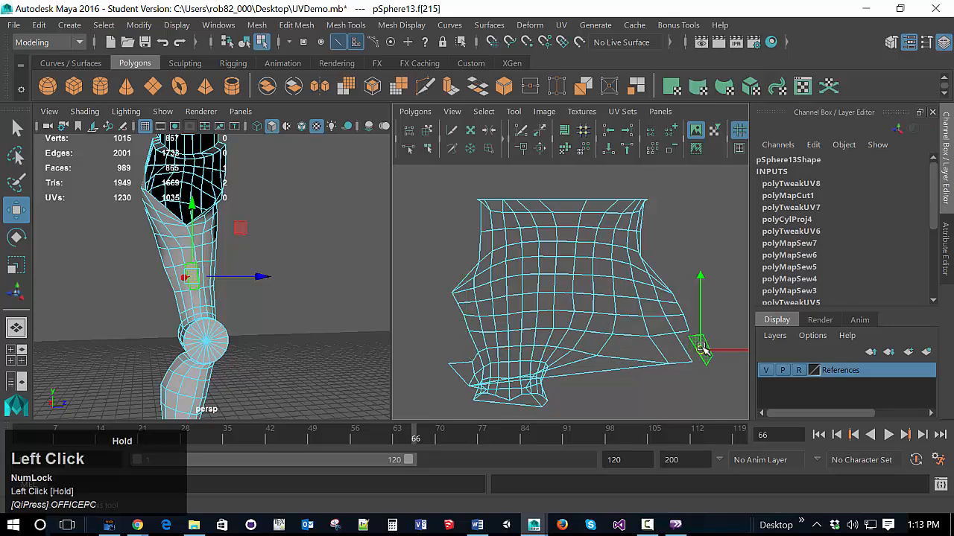
Fit the detached face closely against its matching edge on the shell's lower right border
right_drag(699, 361, 680, 320)
click(700, 353)
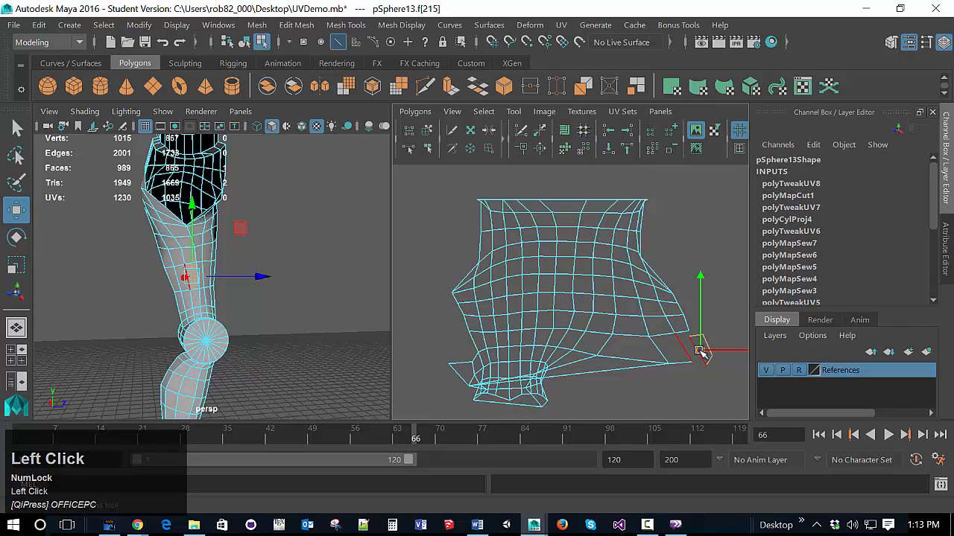
right_drag(700, 353, 708, 383)
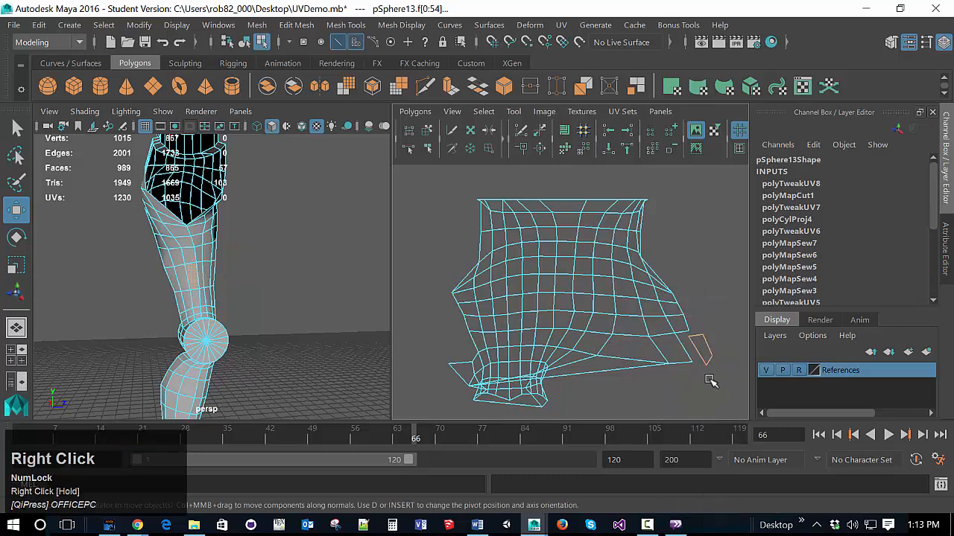
alt+middle_drag(704, 362, 631, 353)
scroll(639, 355, up, 3)
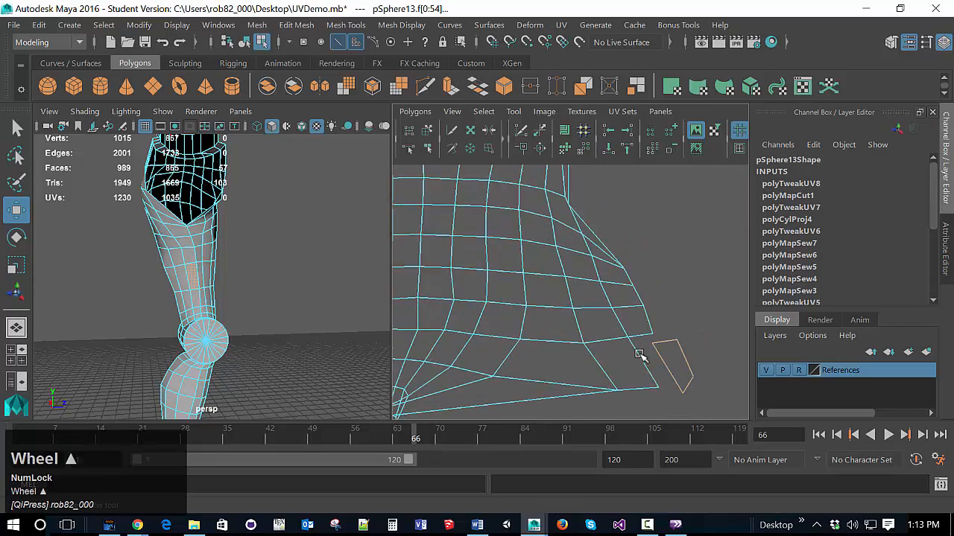
click(680, 376)
drag(671, 365, 655, 361)
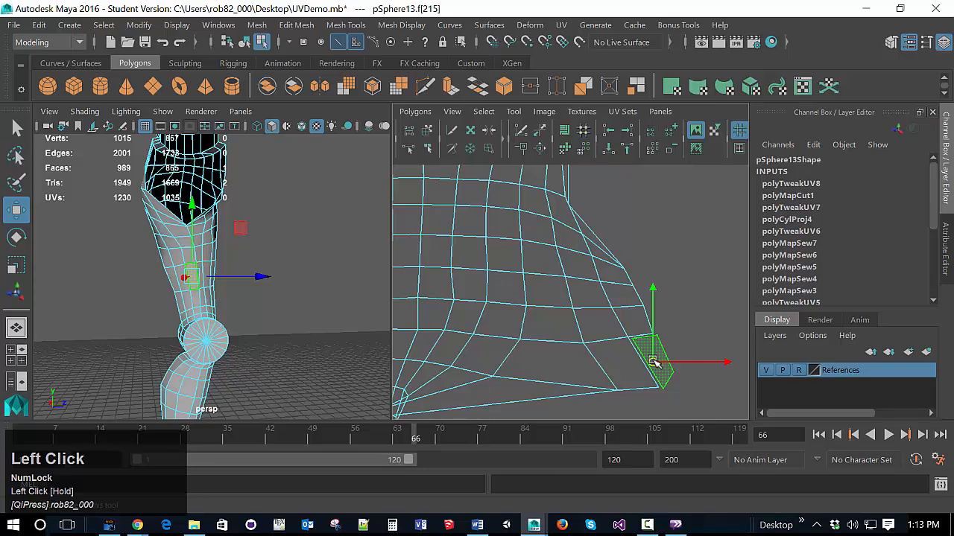
Sew the side and upper edges of the relocated face to the thigh's UV shell
right_drag(697, 345, 689, 306)
click(645, 363)
right_drag(645, 363, 647, 402)
click(643, 359)
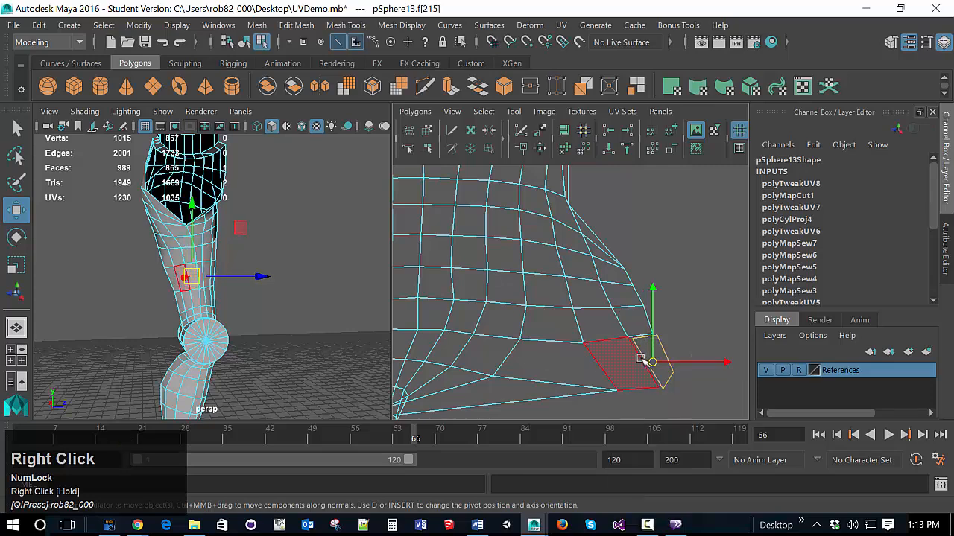
right_drag(730, 327, 723, 288)
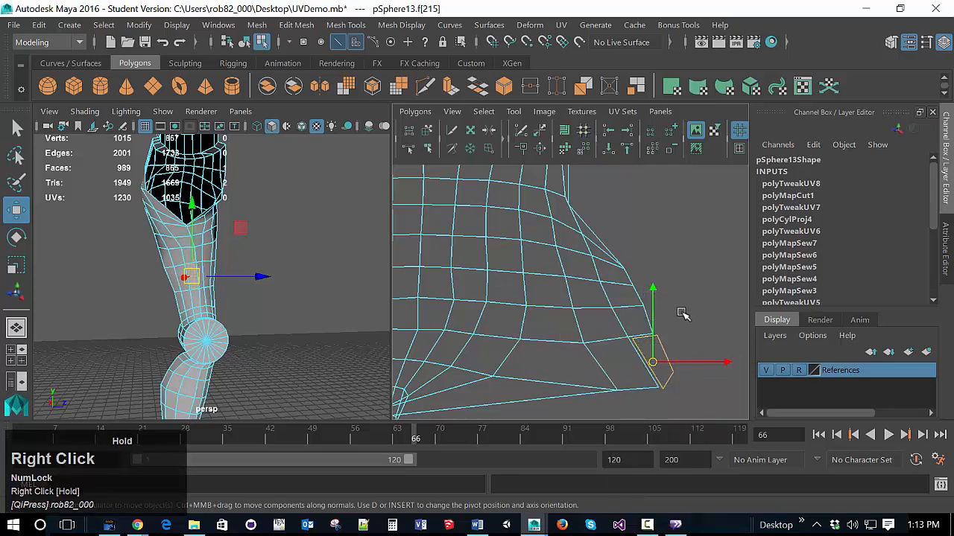
click(645, 349)
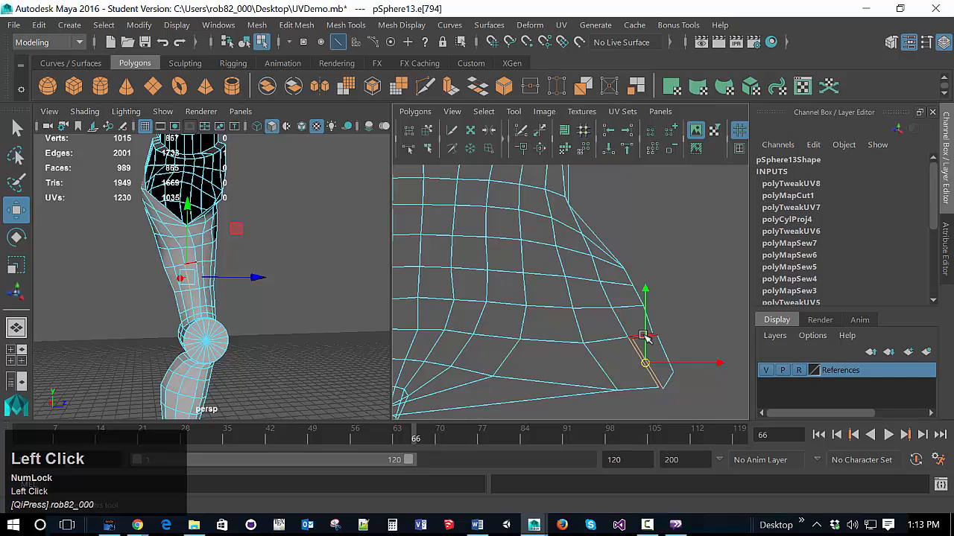
shift+click(645, 337)
right_drag(645, 336, 736, 461)
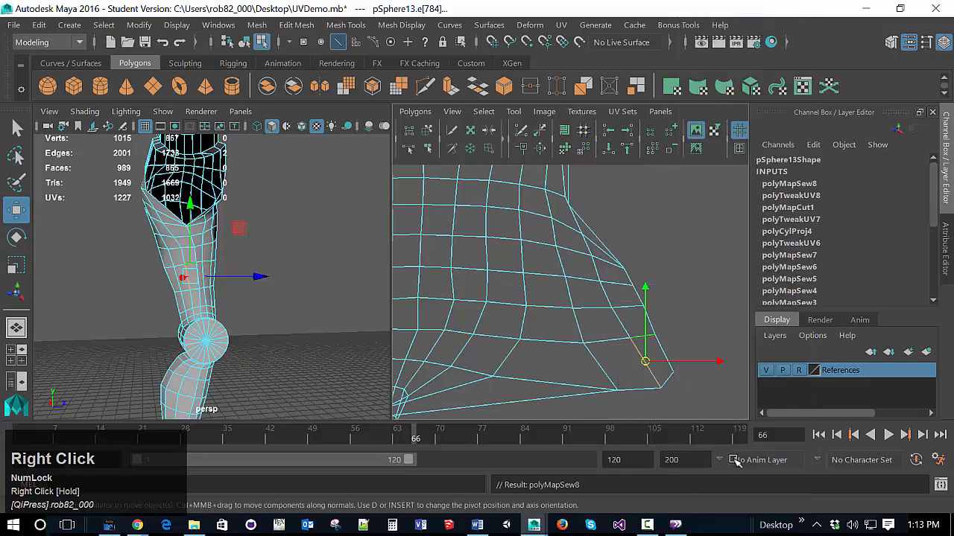
Examine the thigh shell's overlapping lower border and its place among the other UV shells
click(685, 376)
scroll(662, 392, down, 4)
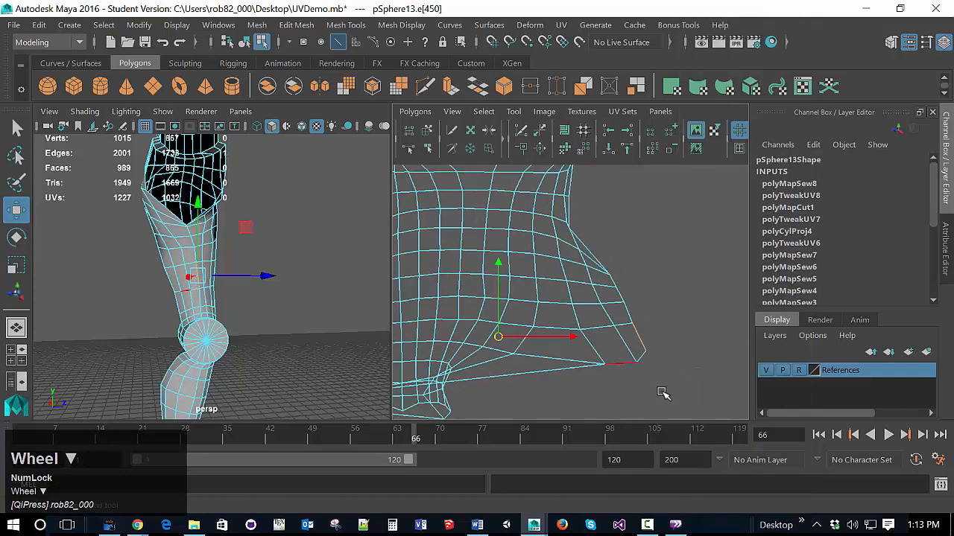
alt+middle_drag(571, 355, 655, 356)
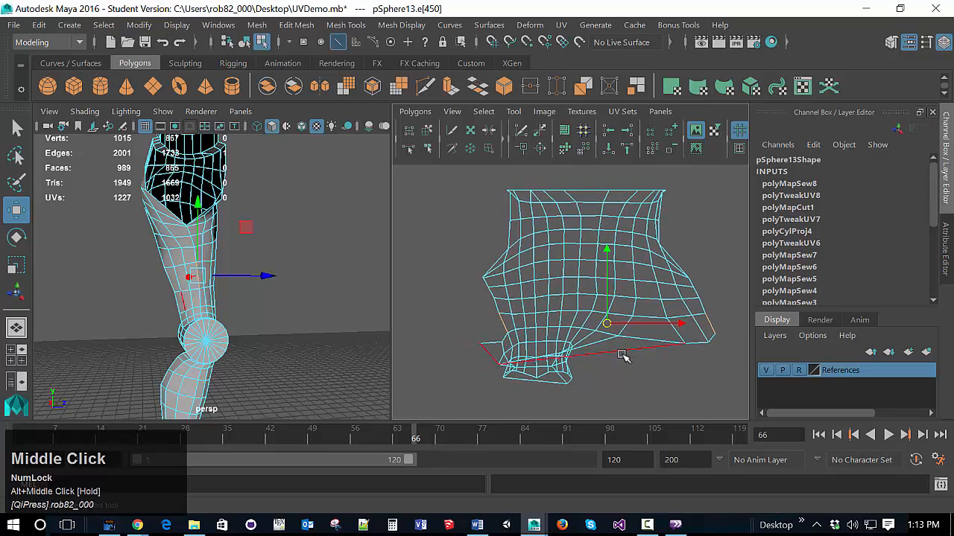
scroll(613, 359, up, 3)
alt+middle_drag(581, 360, 589, 272)
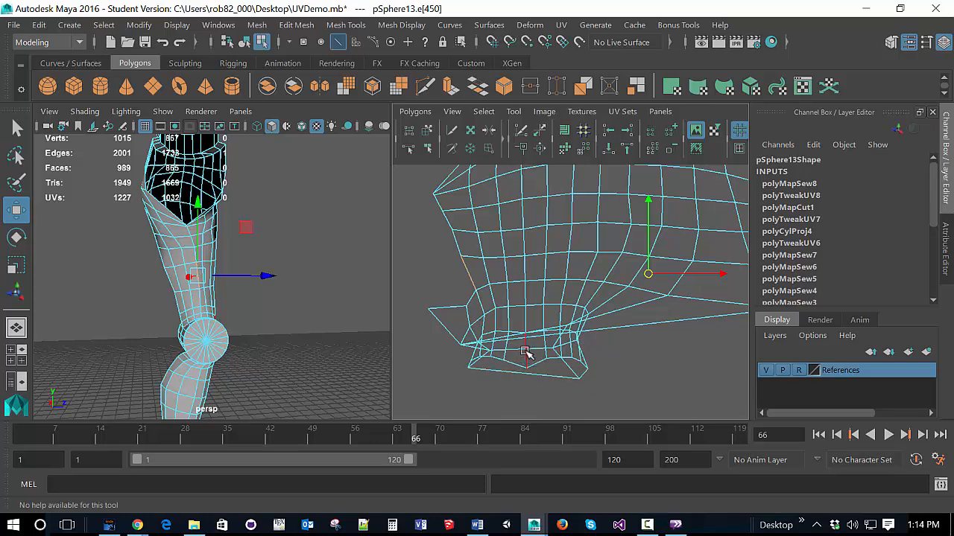
scroll(529, 328, down, 5)
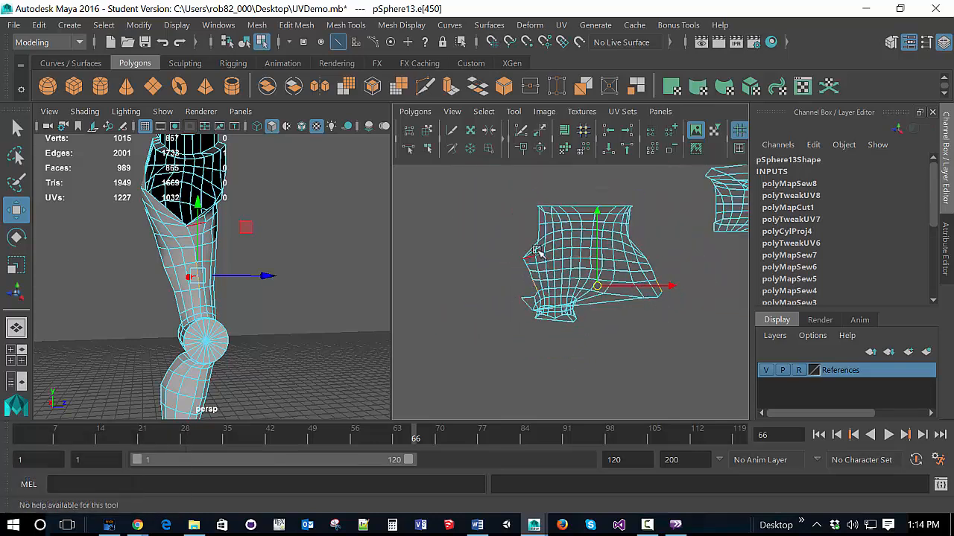
scroll(538, 252, down, 3)
scroll(538, 251, down, 3)
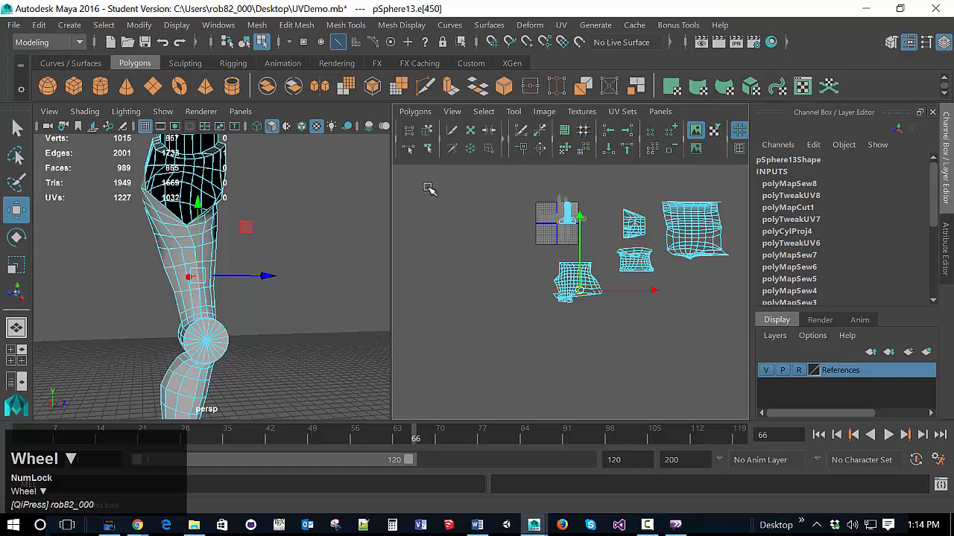
Select the faces of the knee cylinder's round end caps in face mode
alt+drag(311, 244, 240, 330)
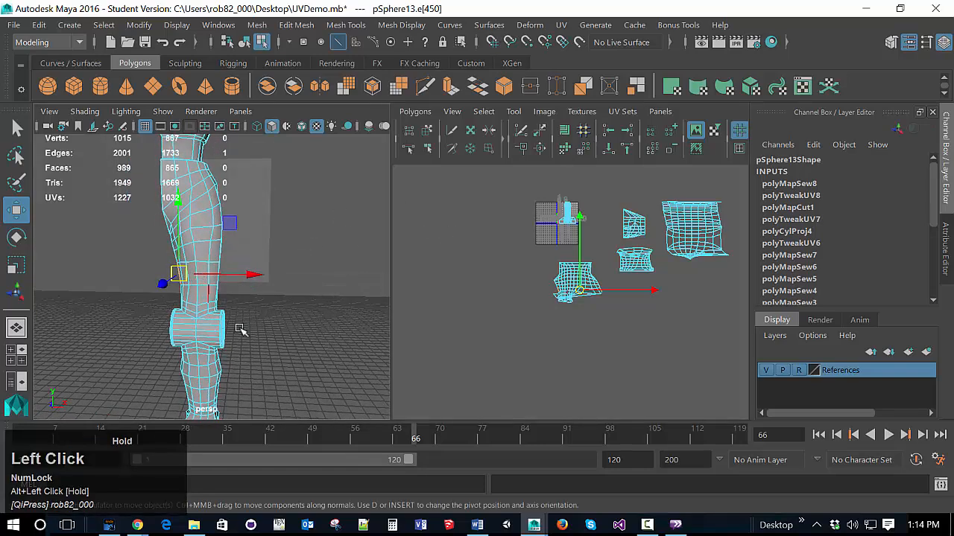
alt+middle_drag(221, 340, 152, 267)
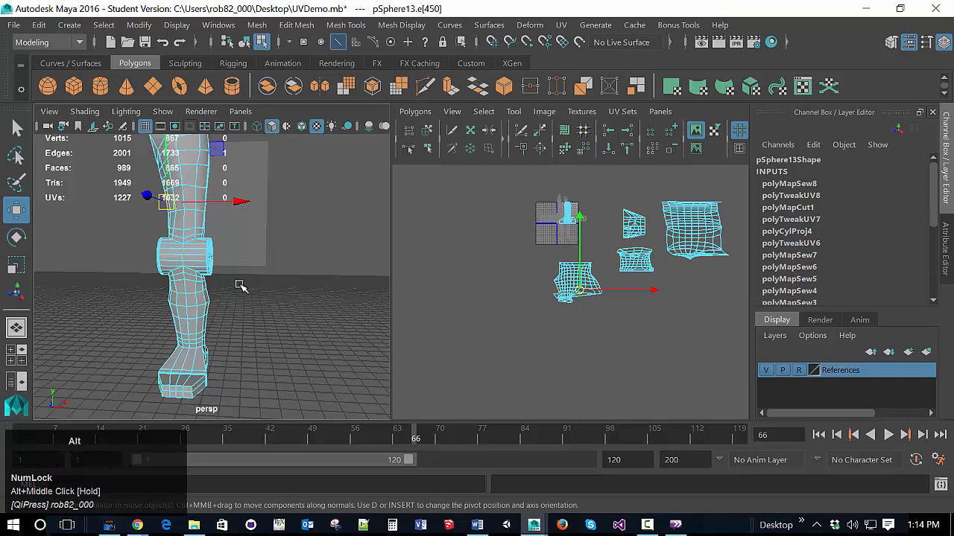
alt+drag(236, 282, 216, 267)
scroll(217, 268, down, 3)
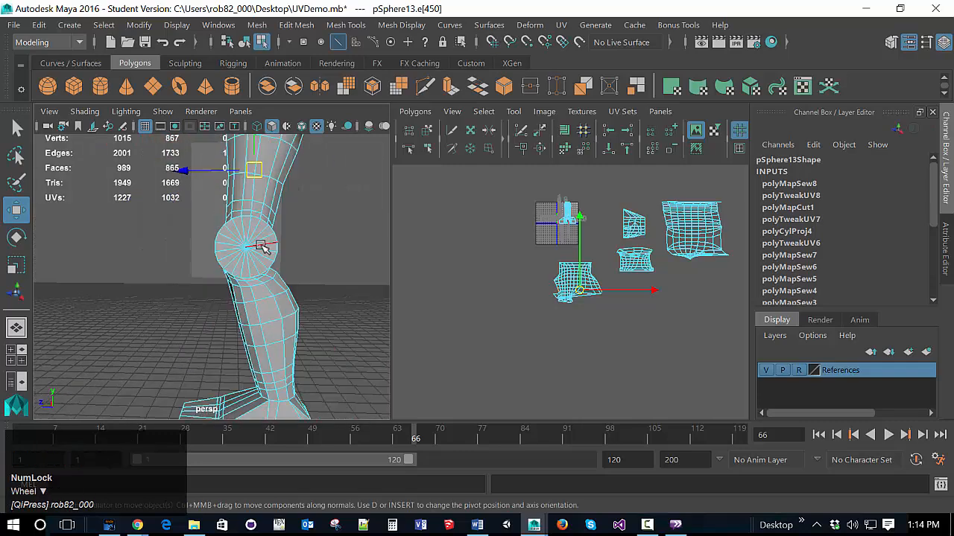
scroll(298, 246, down, 2)
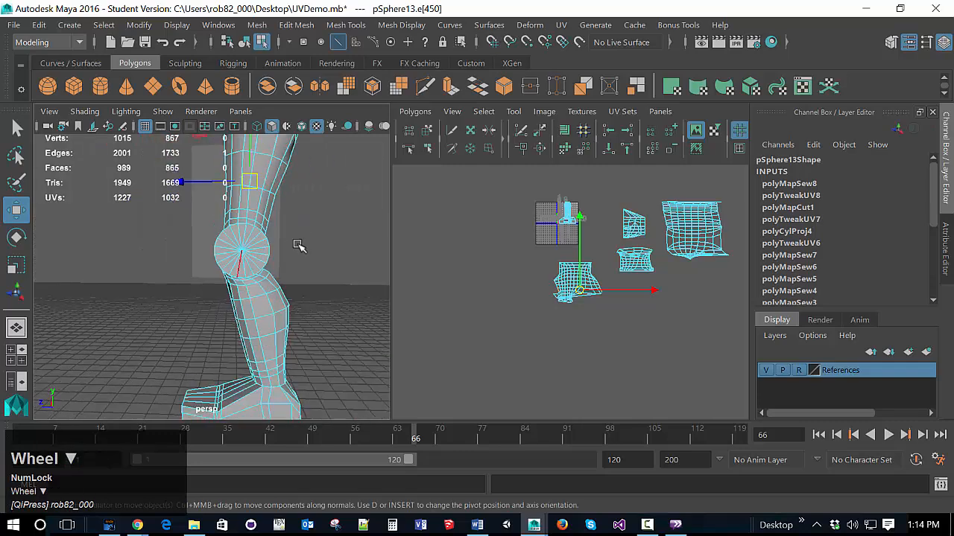
right_click(143, 269)
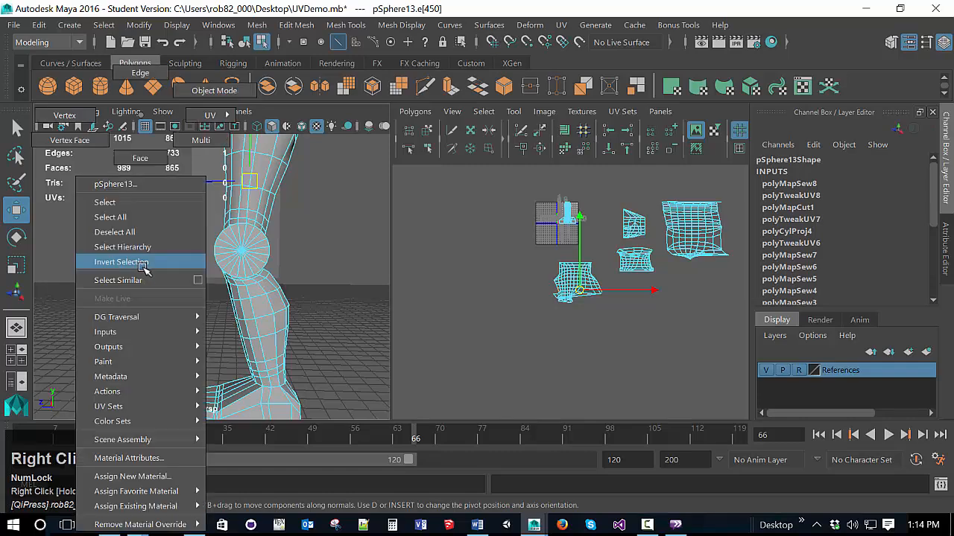
right_drag(142, 266, 73, 120)
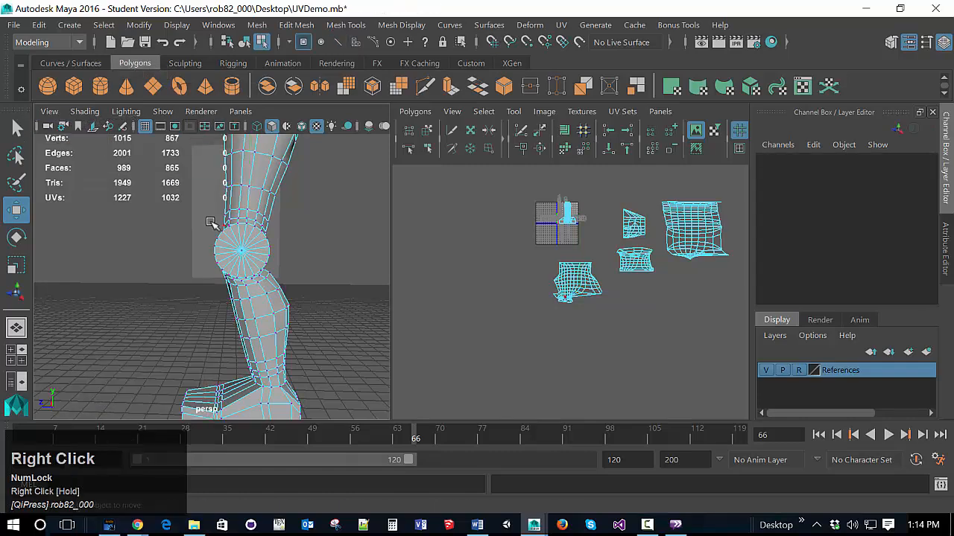
right_drag(213, 237, 194, 184)
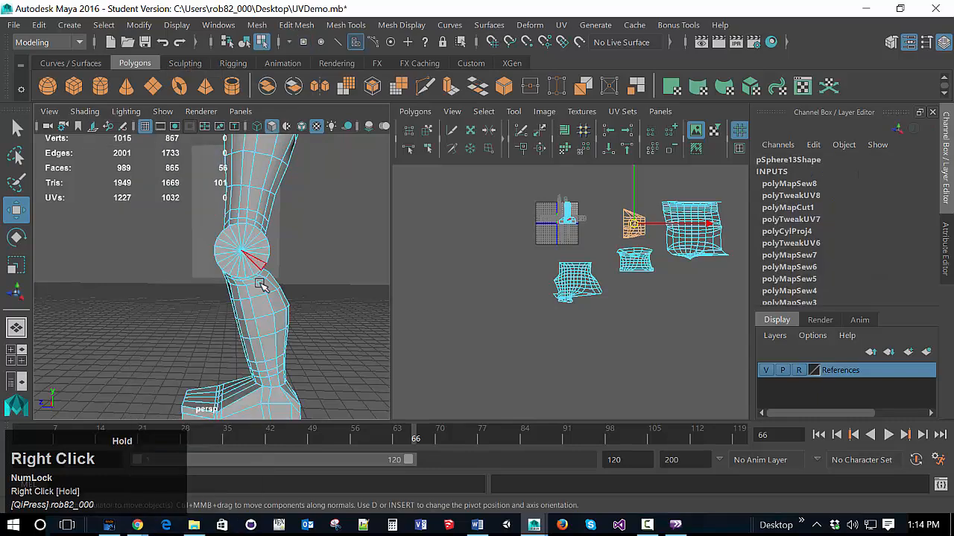
click(230, 246)
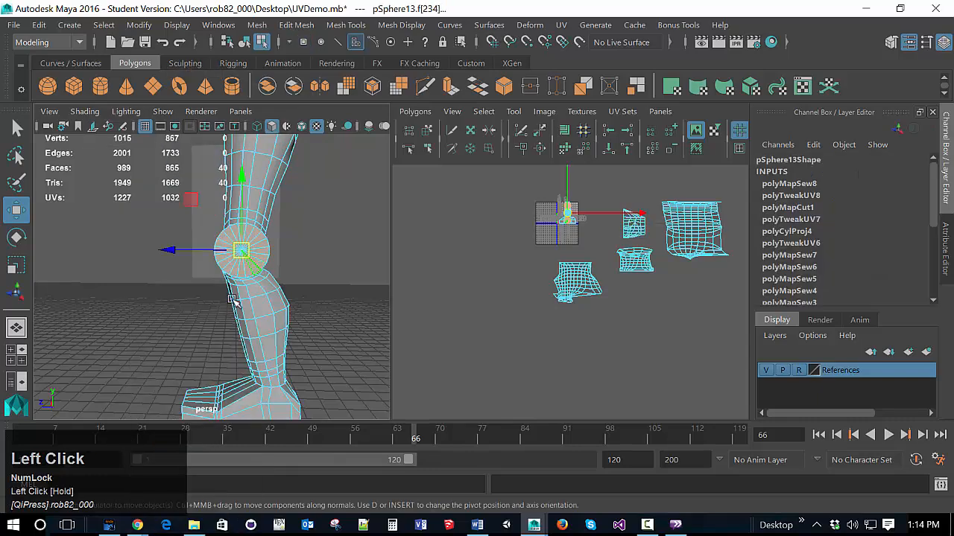
Grow the knee end-cap selection once and check its extent around the cylinder
alt+drag(186, 316, 264, 320)
scroll(258, 277, up, 5)
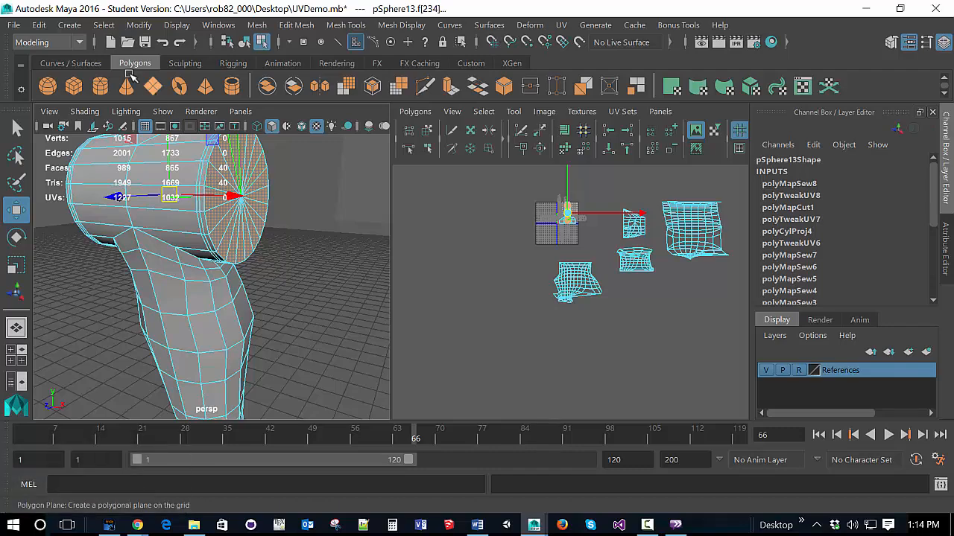
click(103, 24)
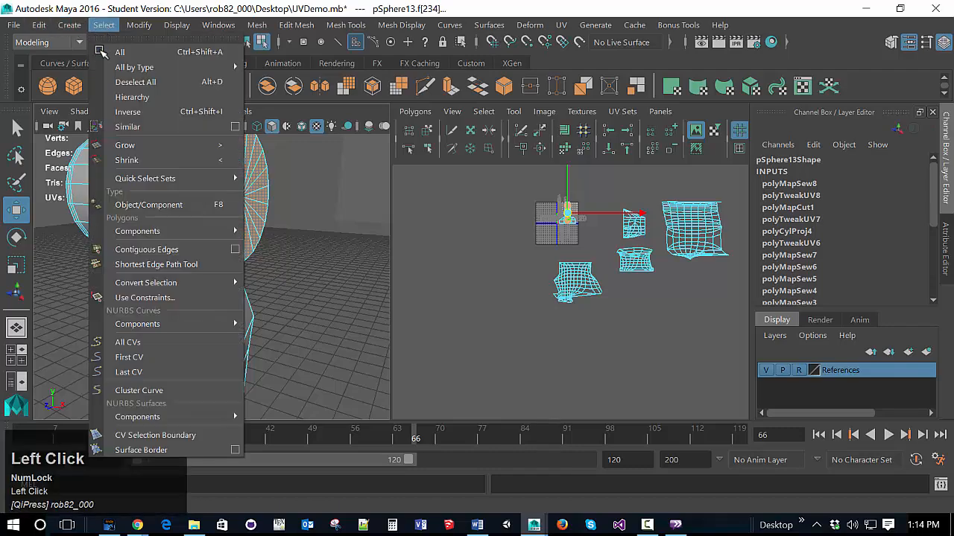
click(133, 145)
alt+drag(305, 279, 343, 285)
scroll(345, 281, down, 2)
scroll(344, 286, up, 1)
scroll(345, 287, up, 1)
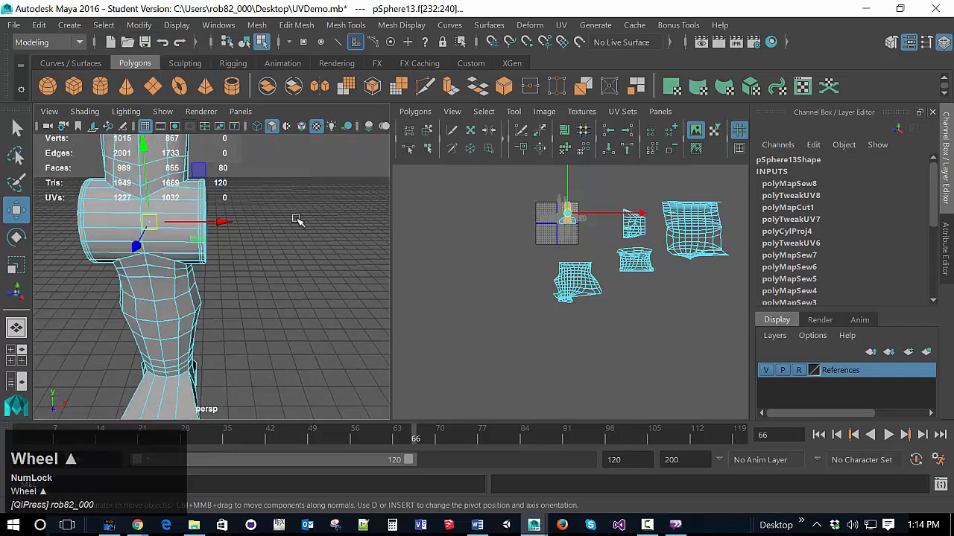
Apply a planar projection to the knee cylinder's end-cap faces and move their round UV shell below the thigh's large shell
click(576, 26)
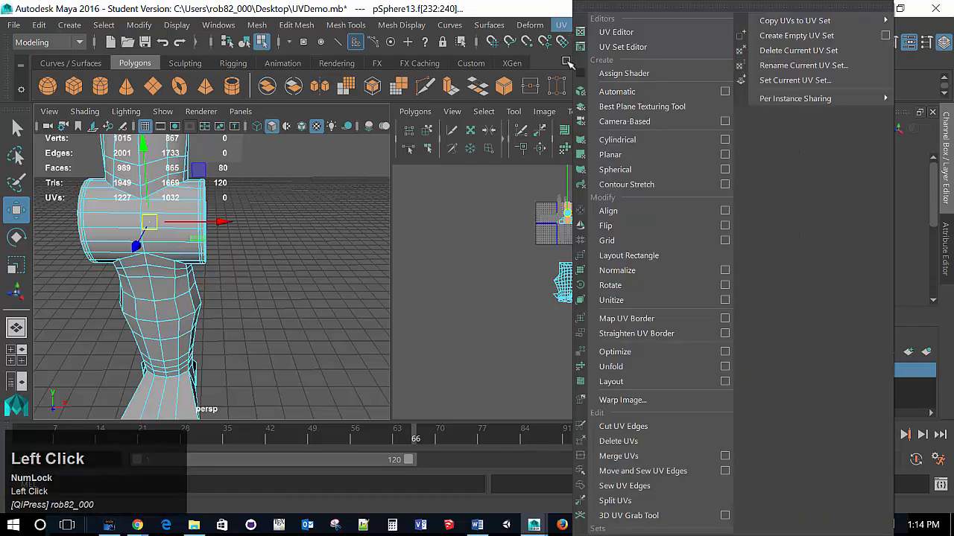
click(611, 156)
scroll(532, 232, up, 1)
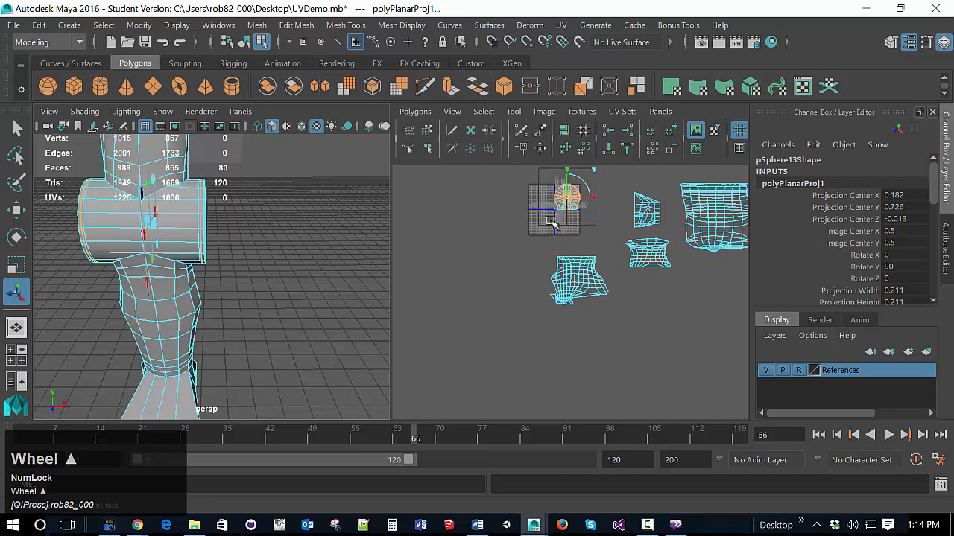
alt+middle_drag(532, 233, 500, 262)
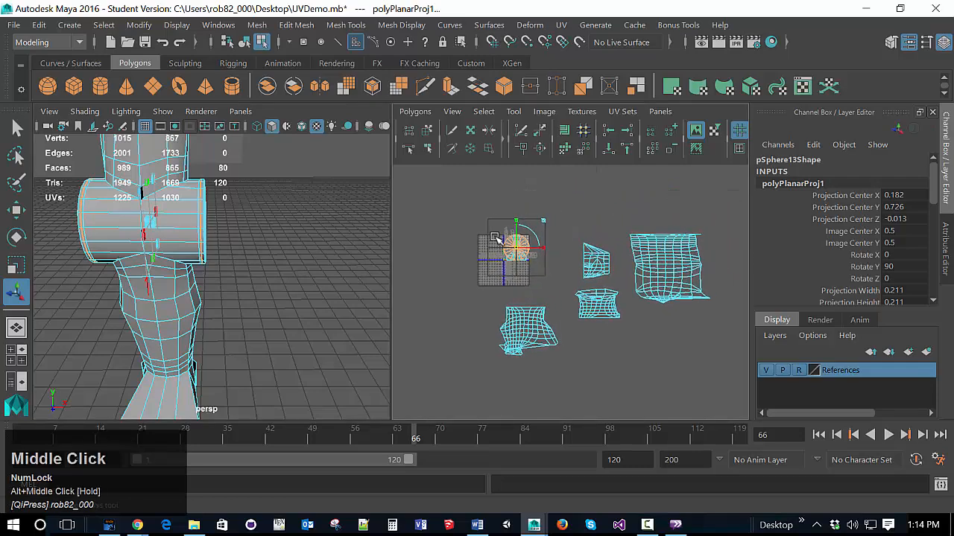
drag(521, 251, 679, 332)
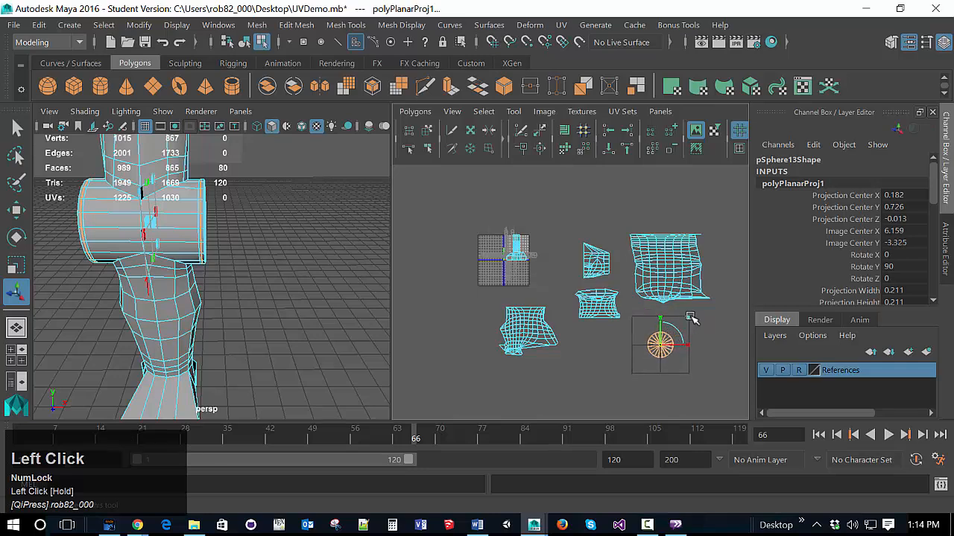
scroll(675, 344, up, 4)
alt+middle_drag(675, 350, 563, 322)
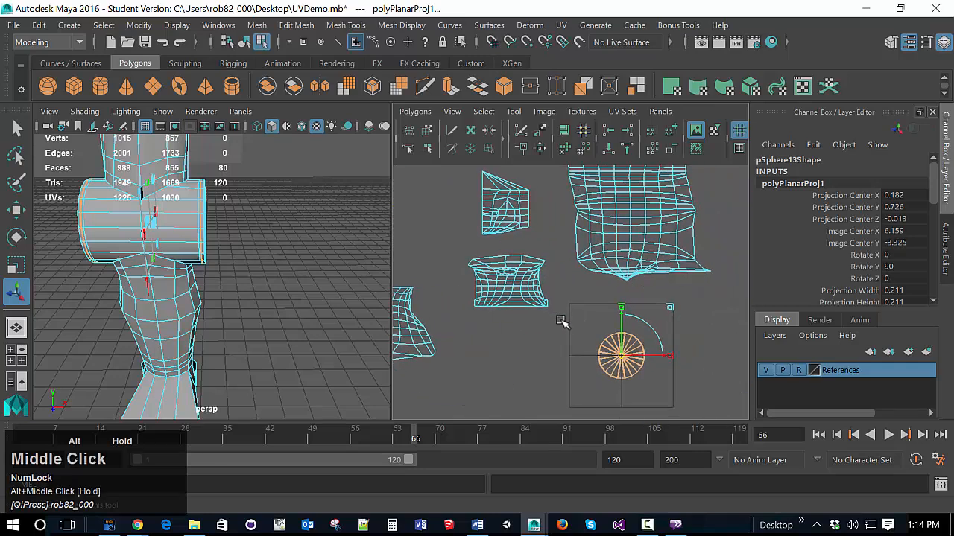
scroll(587, 345, up, 3)
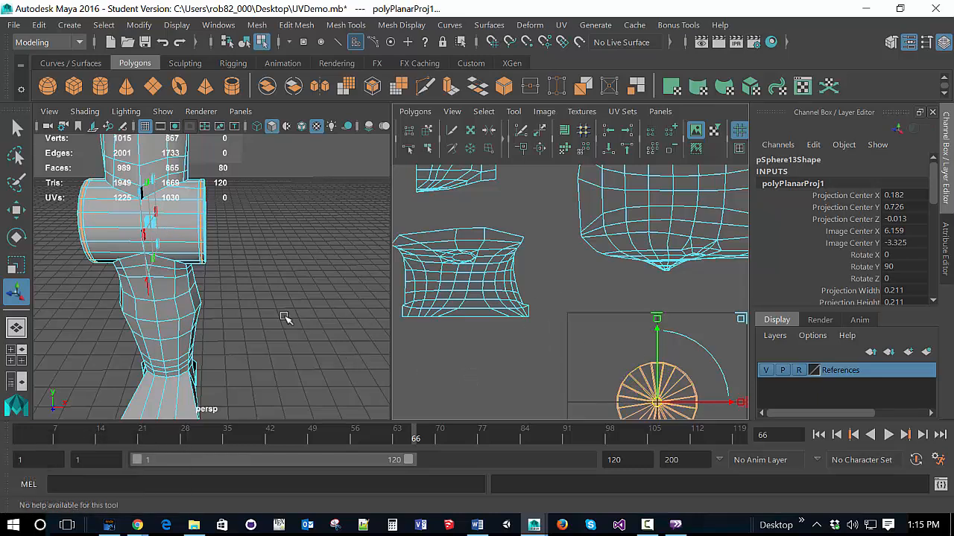
Clear the selection and select the faces of the knee cylinder's side wall, excluding the end caps
click(250, 294)
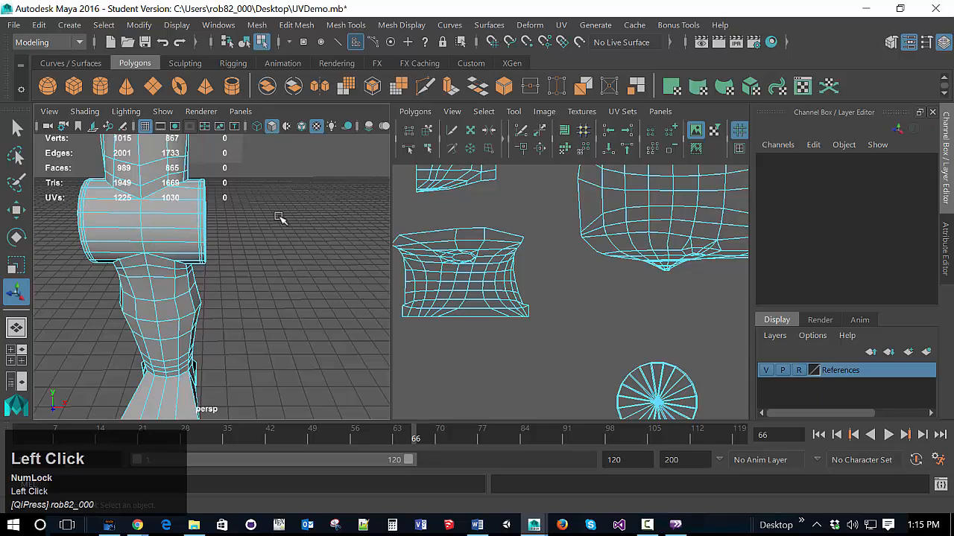
right_drag(264, 225, 358, 163)
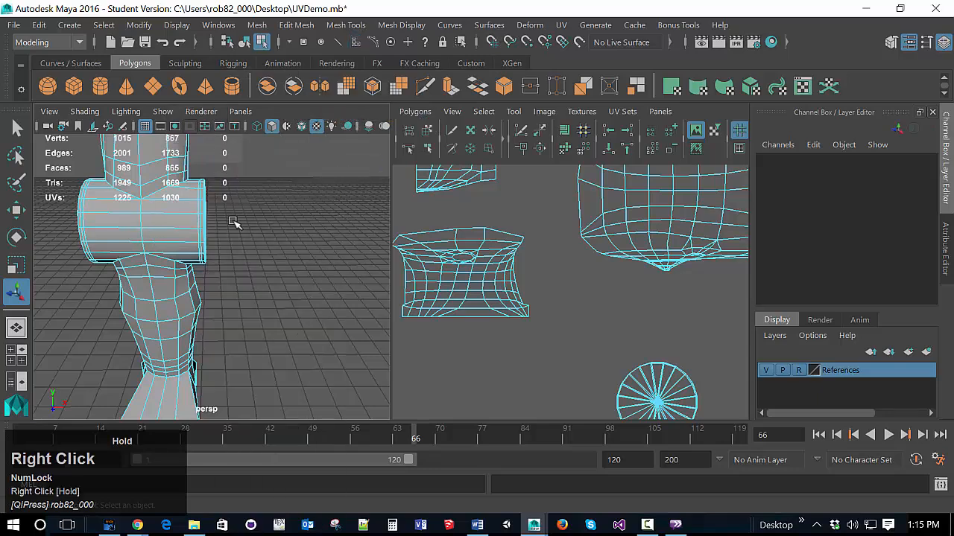
click(182, 246)
scroll(257, 268, down, 5)
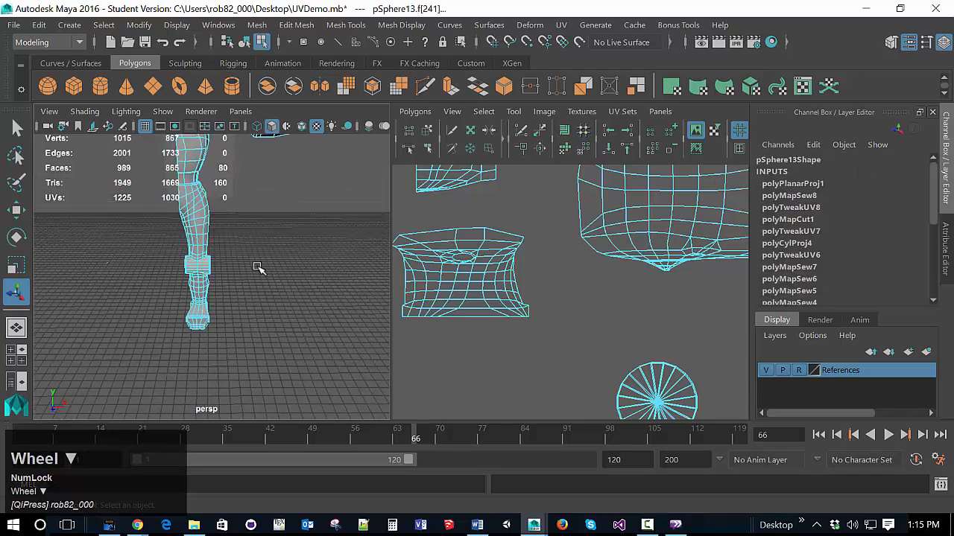
scroll(253, 251, up, 4)
alt+drag(249, 258, 224, 269)
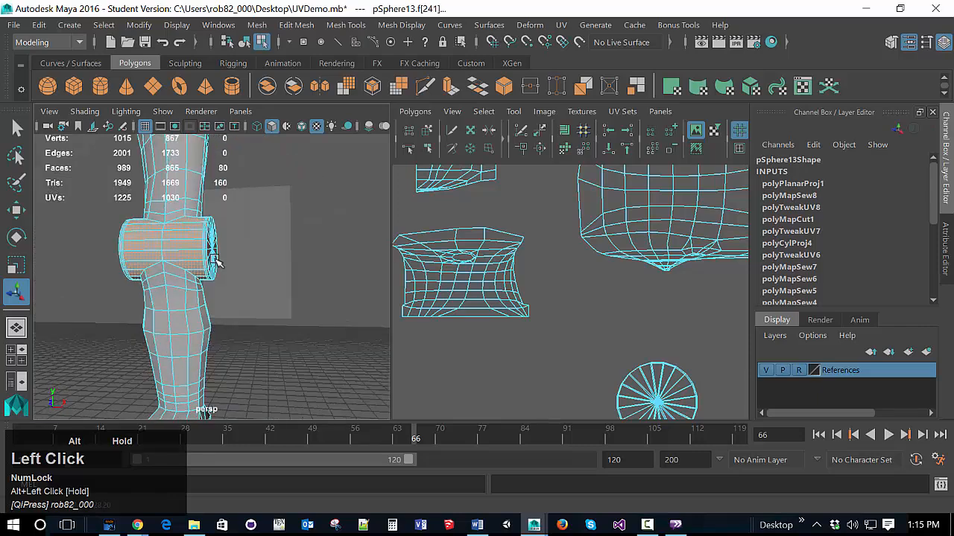
Move the side wall's existing UVs out of the texture grid into the empty space beside the round end-cap shell
scroll(425, 272, down, 2)
scroll(426, 271, down, 3)
scroll(426, 271, up, 2)
scroll(425, 271, down, 1)
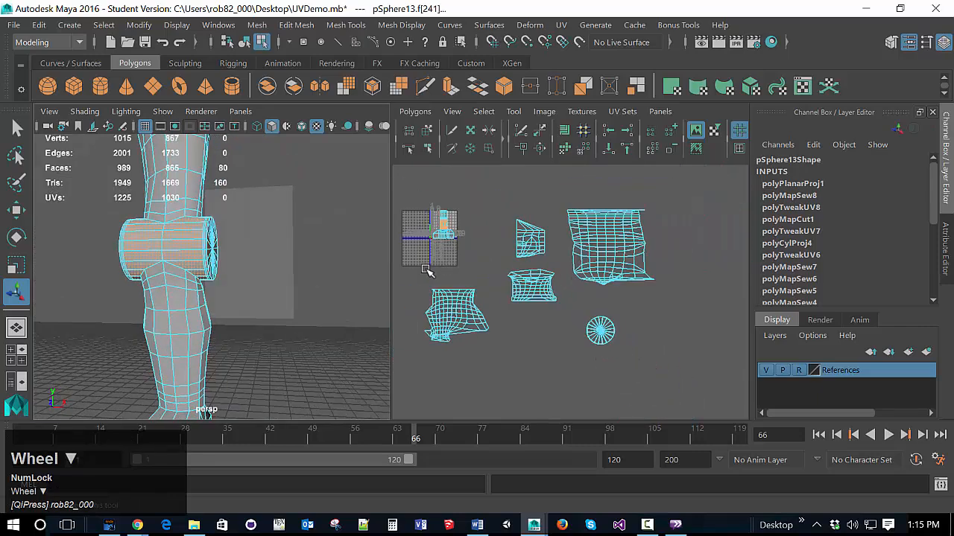
key(w)
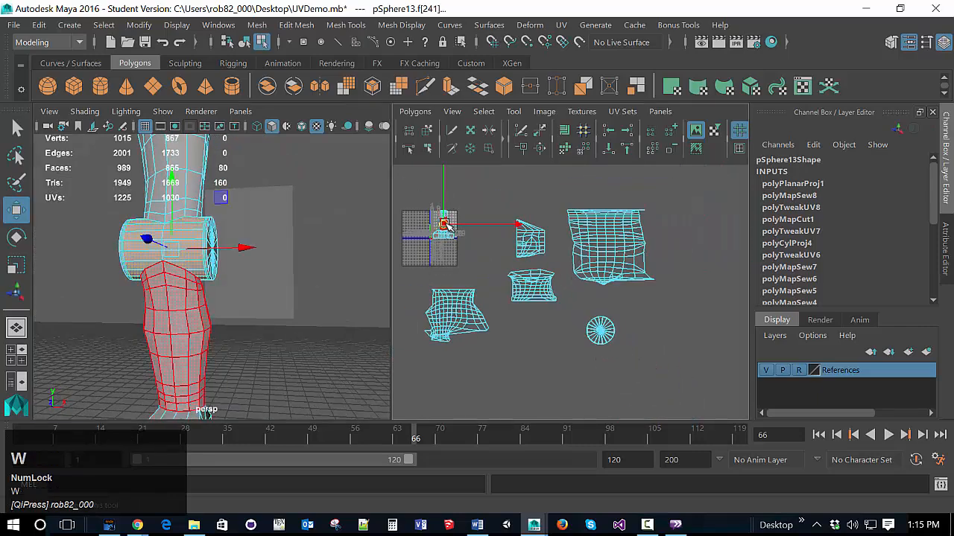
drag(445, 225, 539, 328)
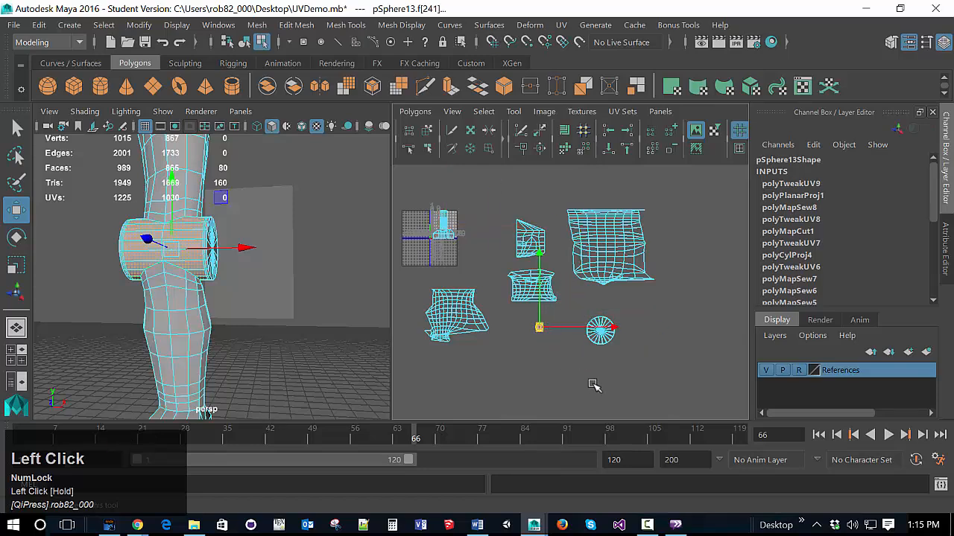
scroll(567, 365, up, 3)
scroll(567, 366, up, 2)
alt+middle_drag(566, 373, 673, 264)
scroll(551, 342, up, 5)
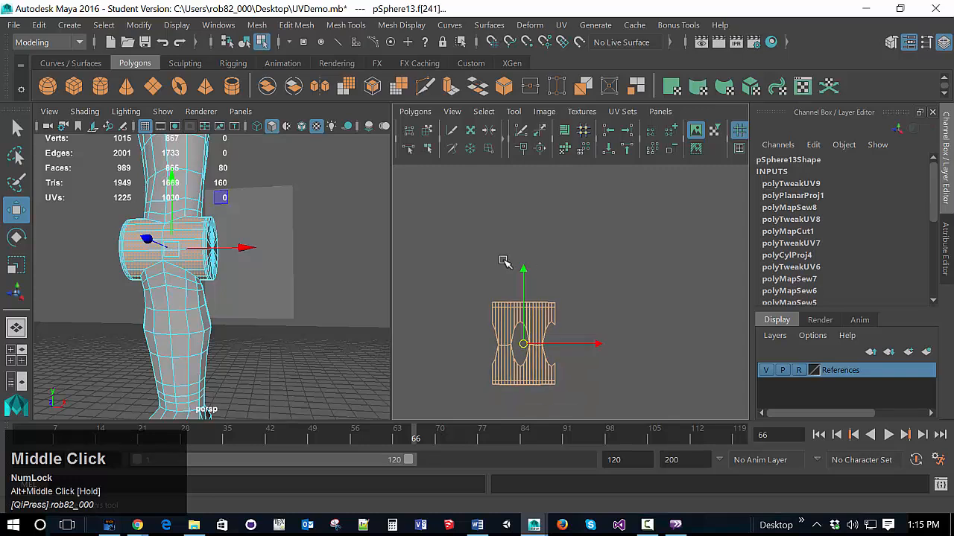
right_click(541, 313)
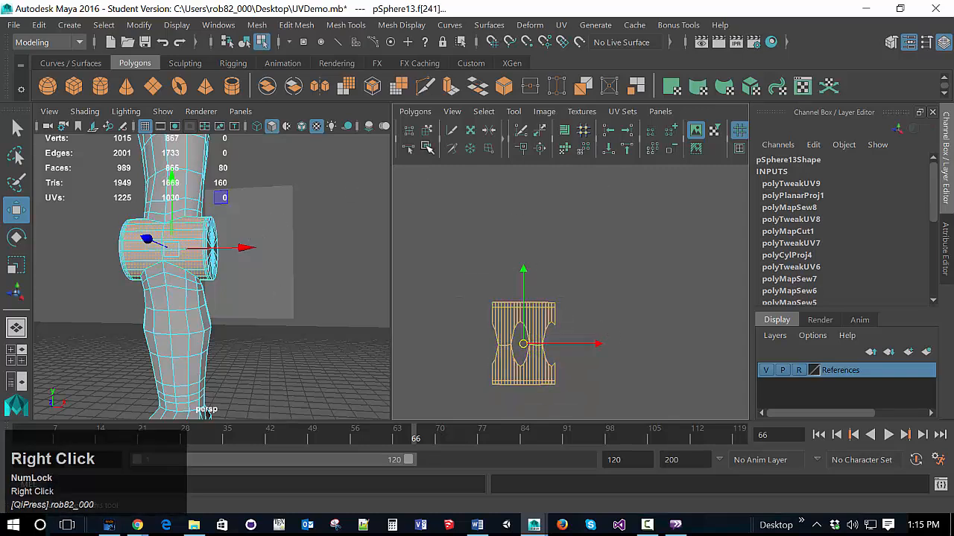
Apply a cylindrical projection to the knee side-wall faces and move the projected shell into the empty space below the other shells
click(560, 24)
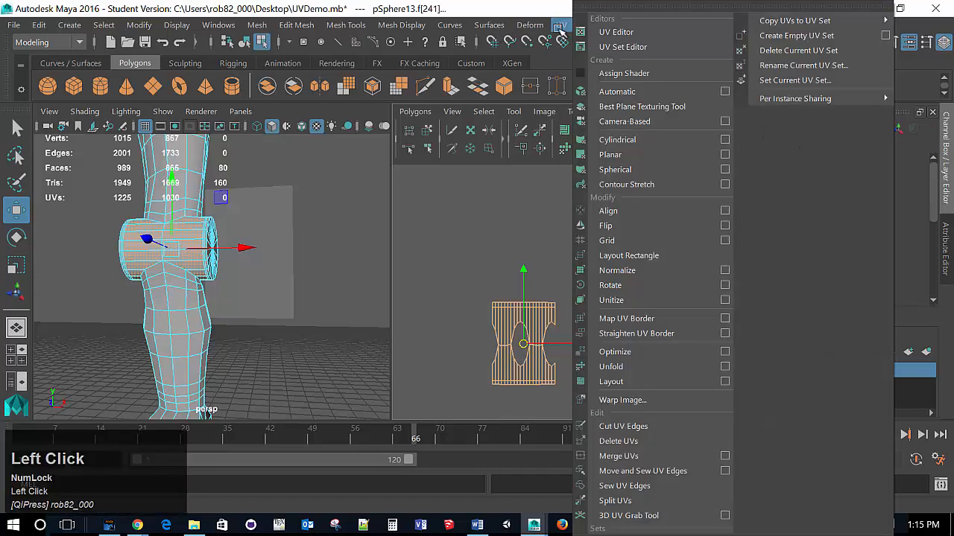
click(596, 131)
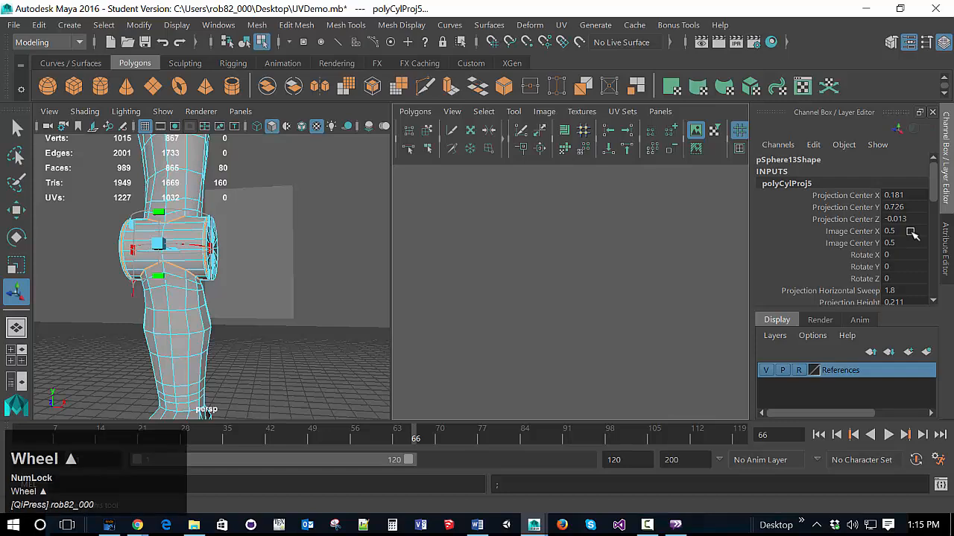
scroll(912, 234, down, 2)
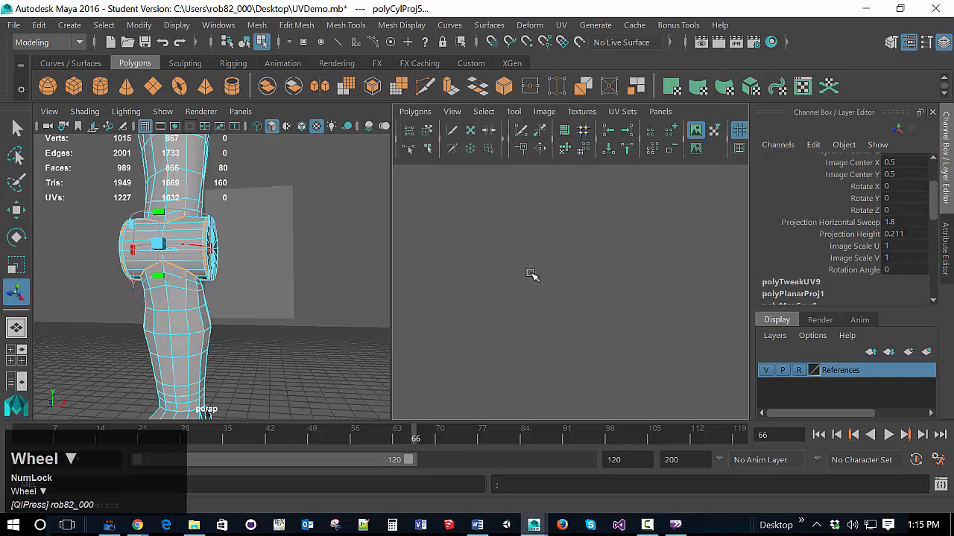
alt+drag(328, 298, 387, 332)
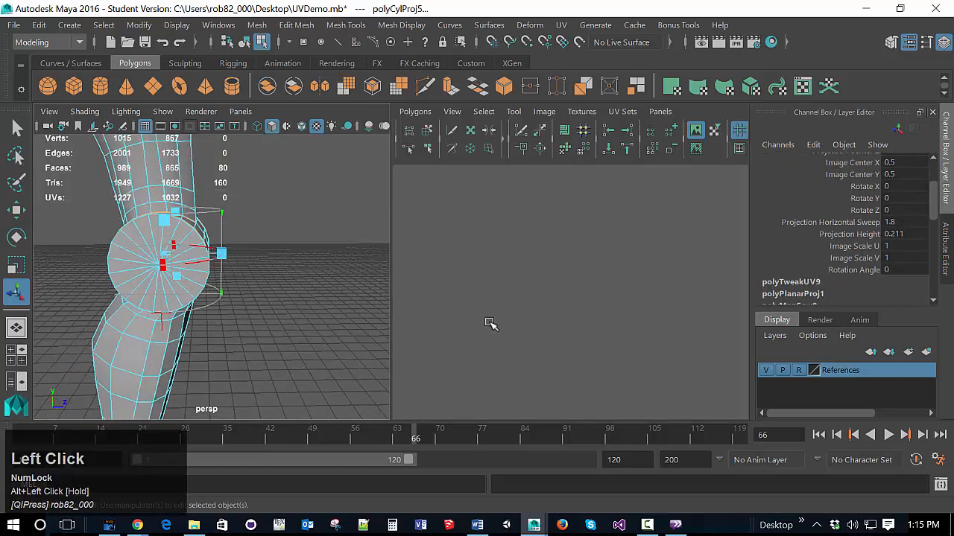
scroll(490, 322, down, 5)
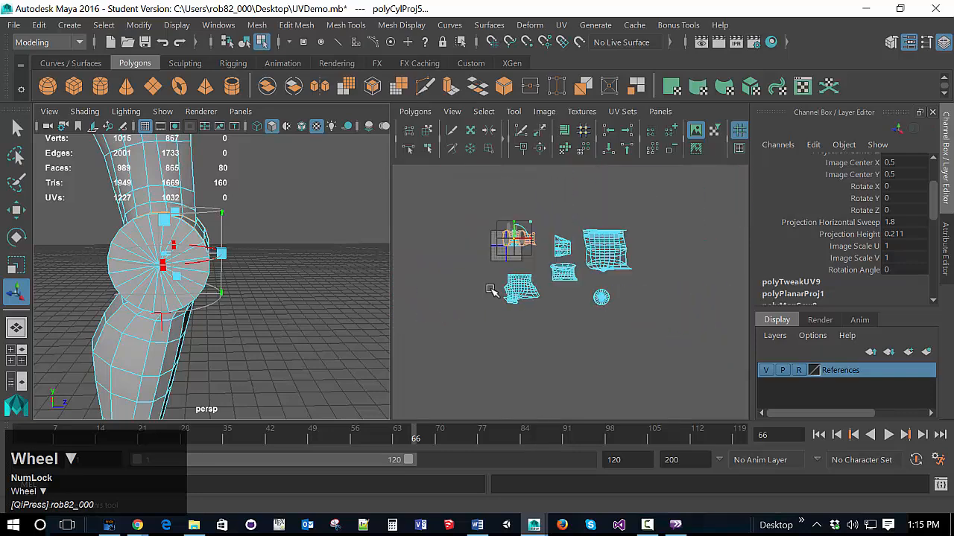
scroll(519, 245, up, 2)
drag(506, 229, 576, 337)
scroll(576, 337, up, 2)
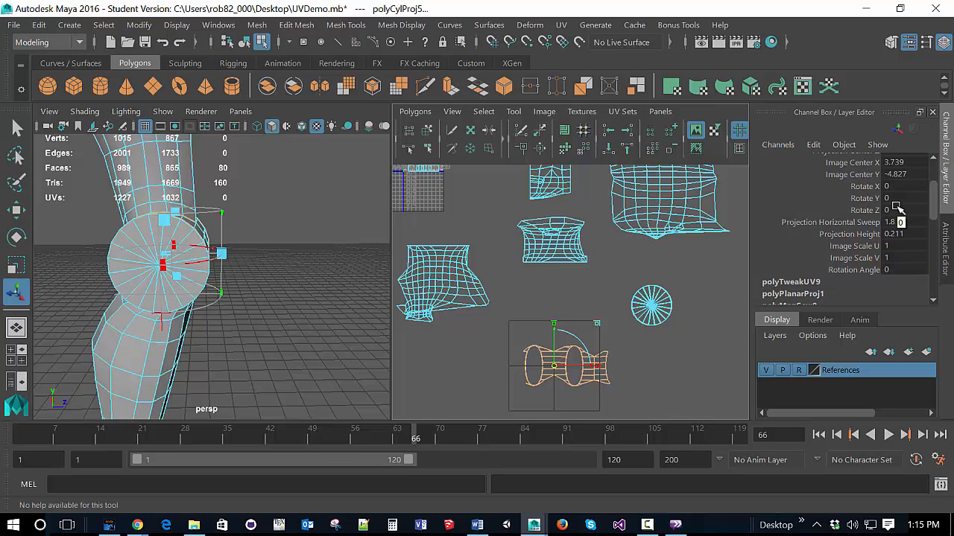
Set the cylindrical projection's Rotate Z to 90 and move the side-wall shell up beside the round end-cap shell
click(898, 211)
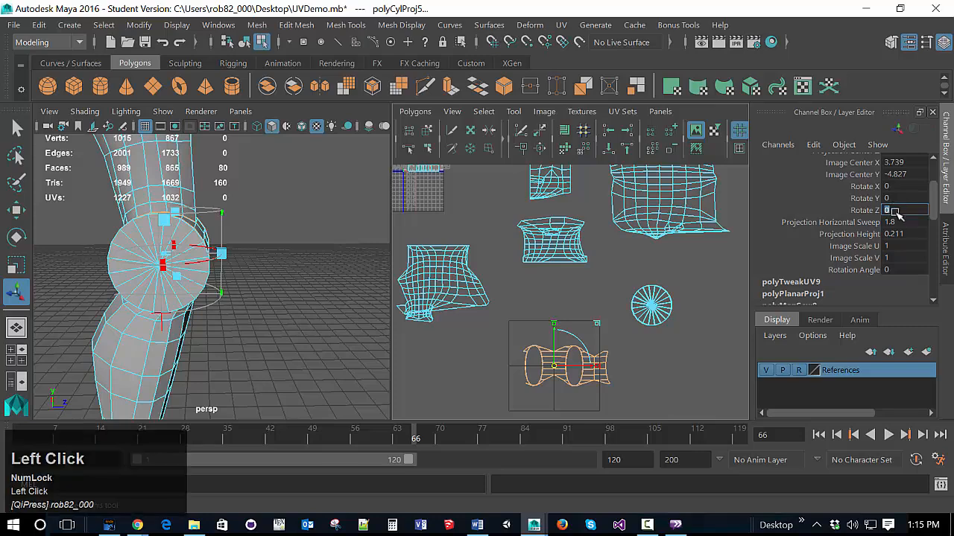
text(90)
click(899, 199)
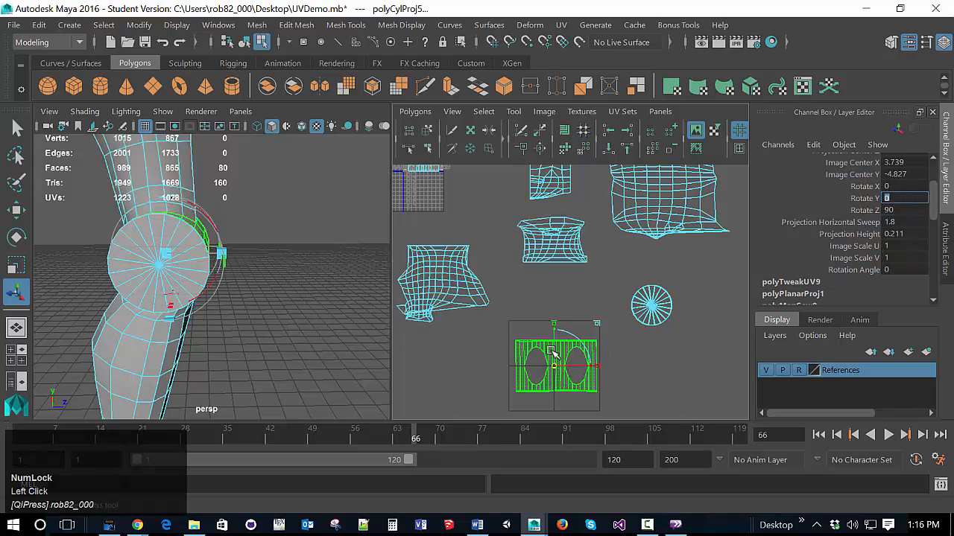
right_drag(551, 351, 616, 308)
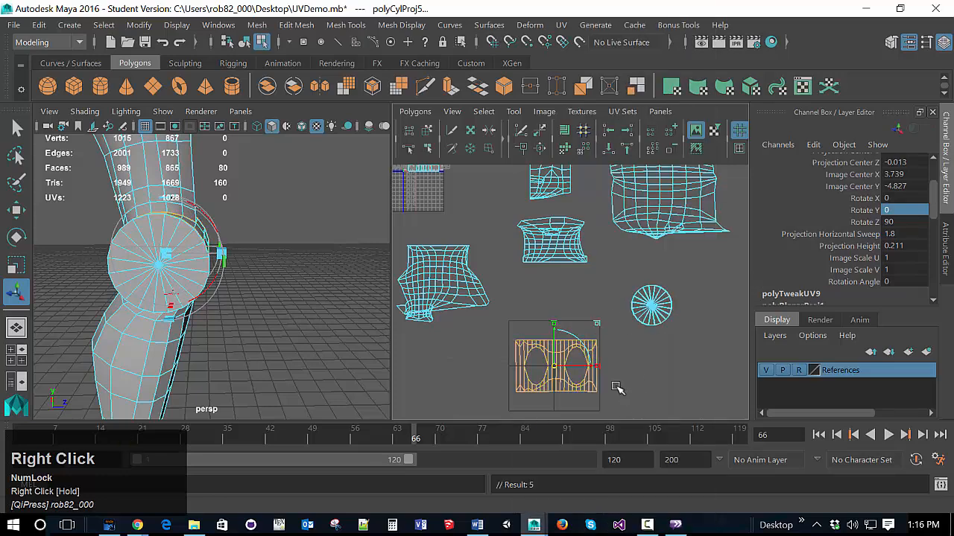
scroll(611, 384, up, 2)
alt+middle_drag(609, 383, 602, 341)
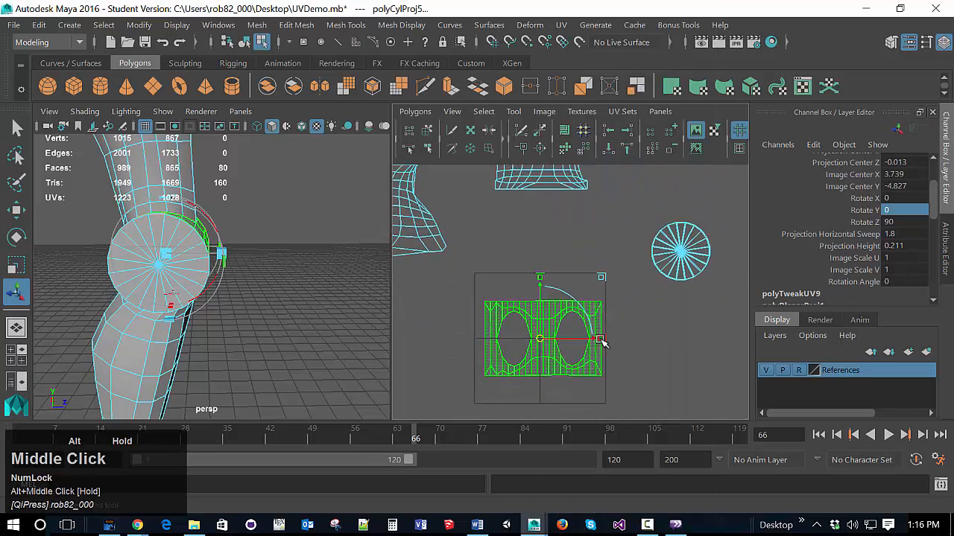
drag(540, 339, 544, 291)
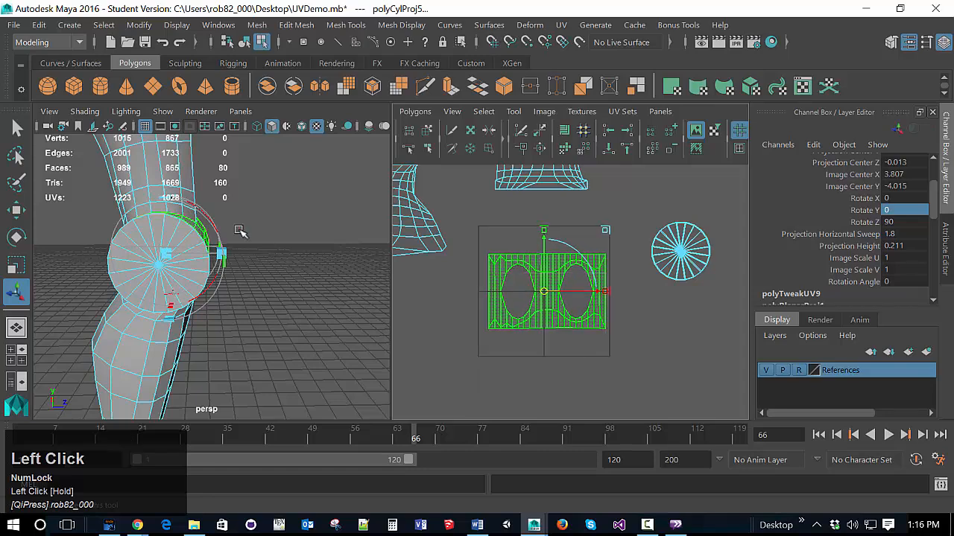
Switch the UV view to edge selection and try to pick an edge in the middle of the side-wall shell
alt+drag(231, 247, 363, 295)
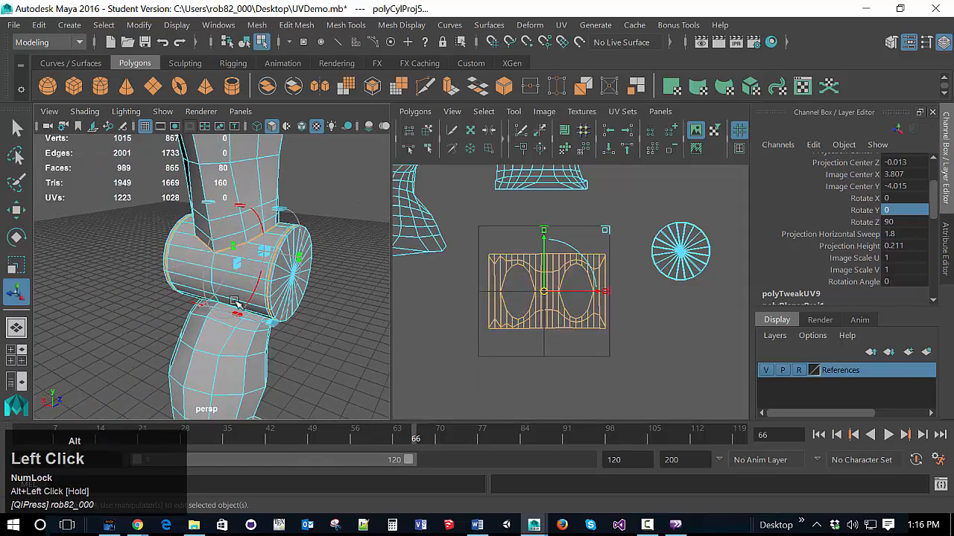
scroll(524, 328, up, 2)
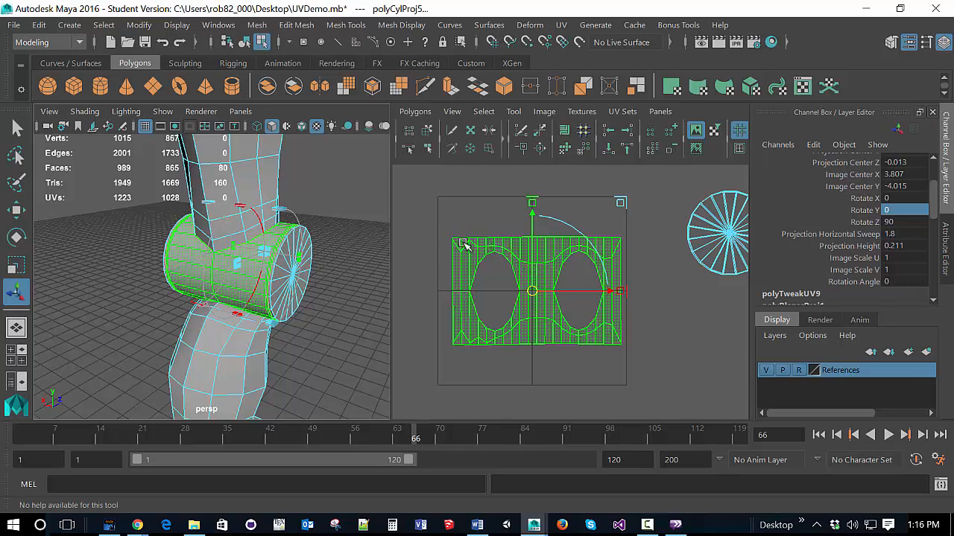
right_click(435, 223)
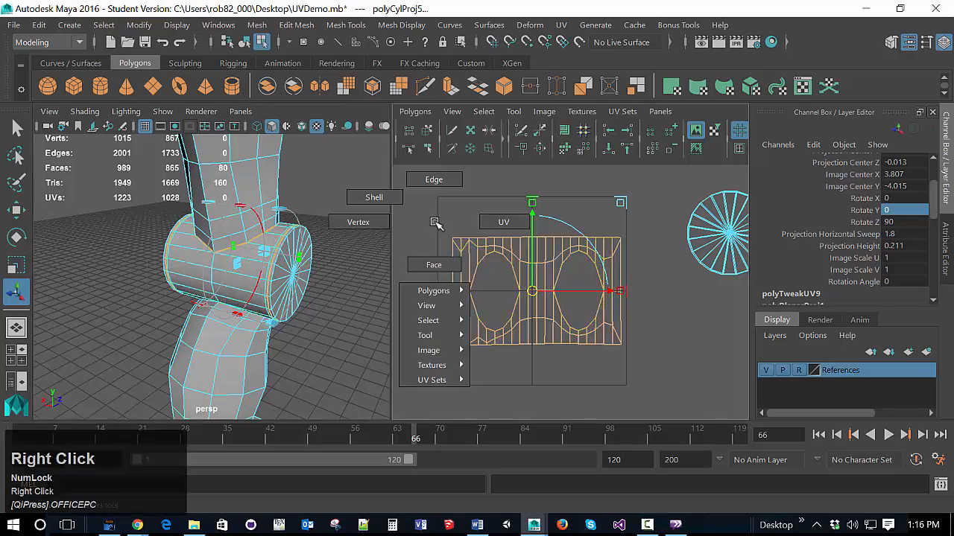
right_drag(435, 223, 434, 180)
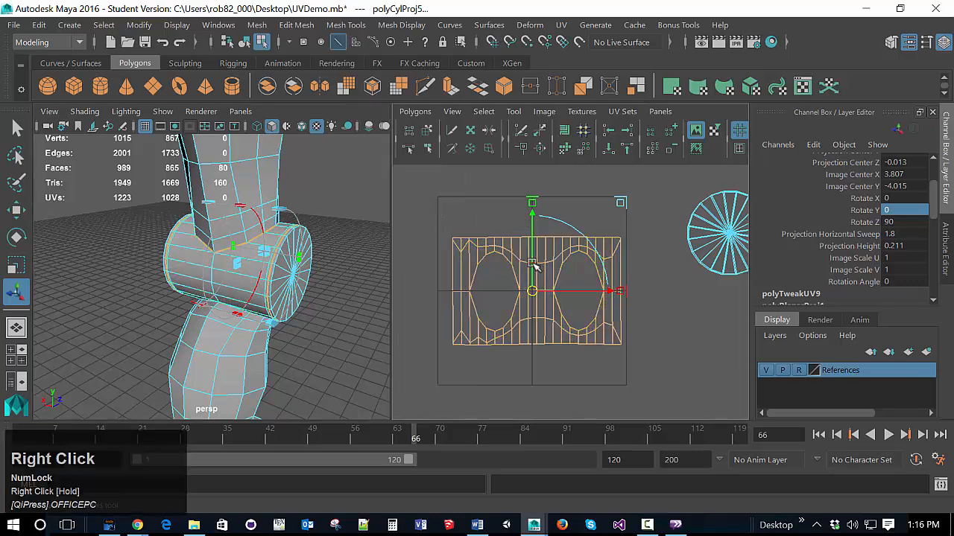
click(533, 262)
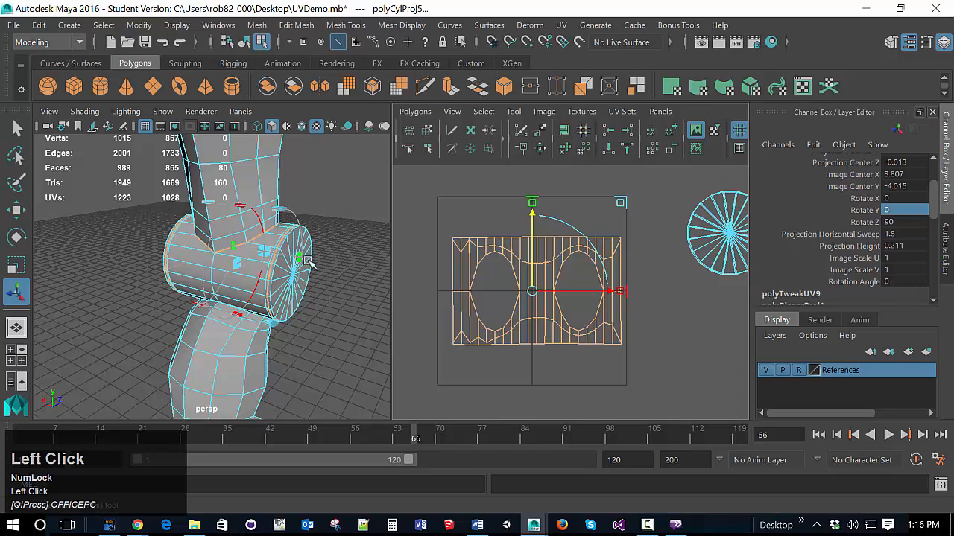
alt+drag(310, 262, 497, 301)
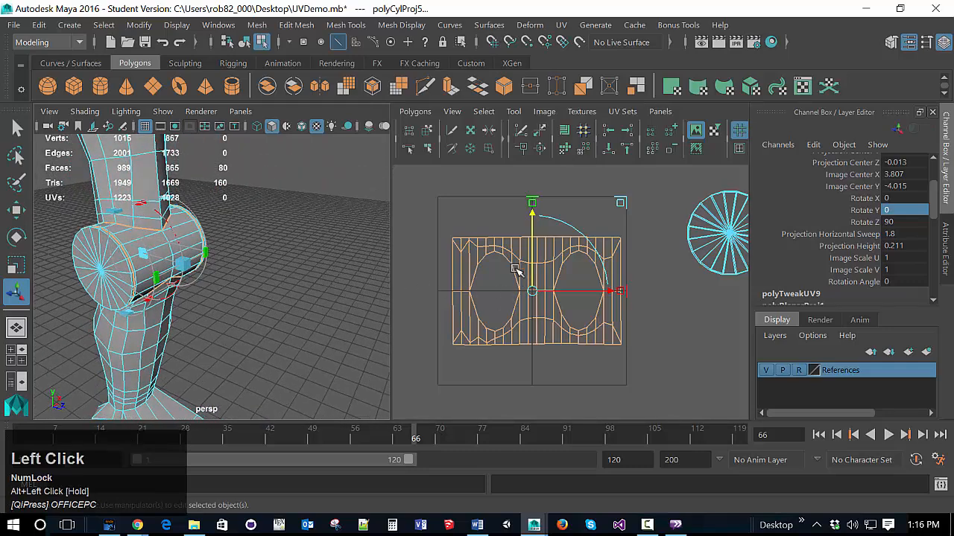
right_drag(497, 262, 494, 179)
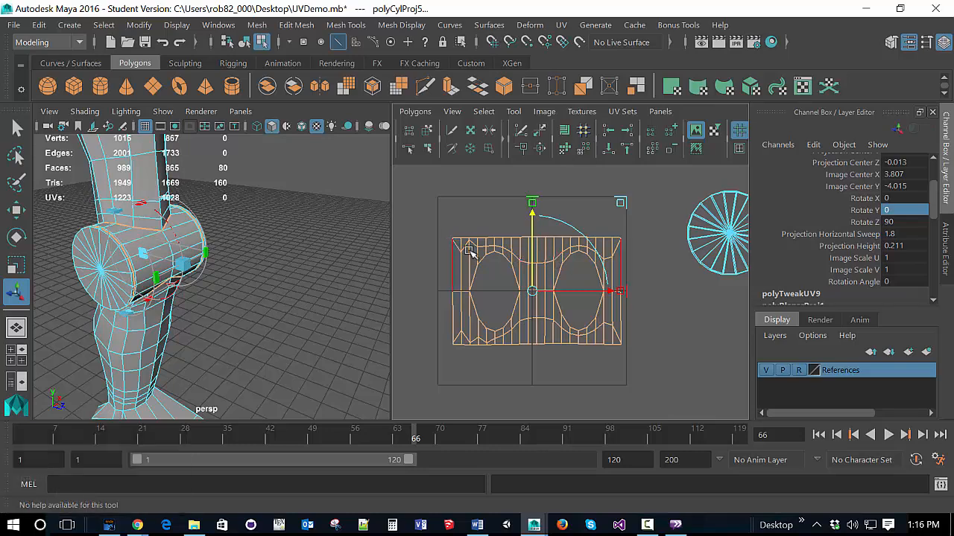
scroll(524, 247, up, 2)
scroll(514, 249, up, 1)
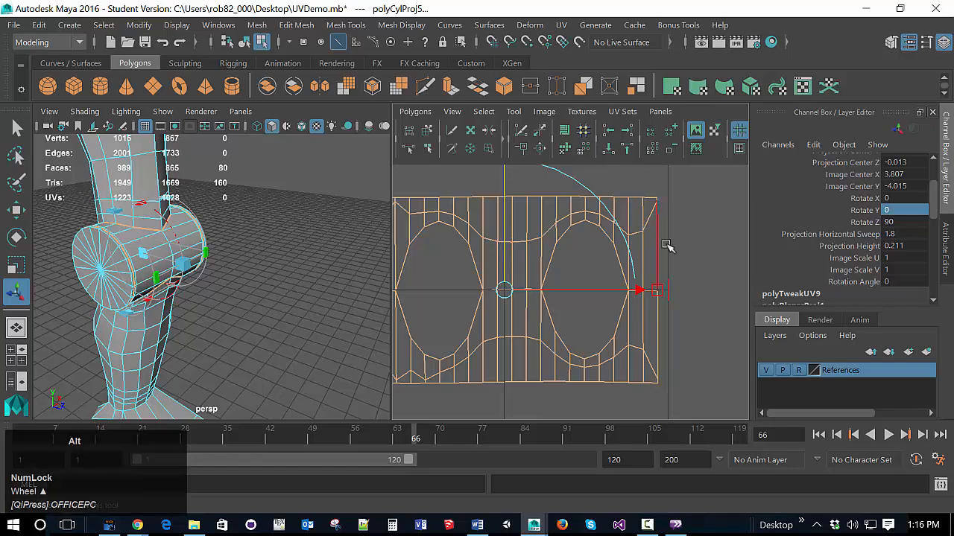
alt+middle_drag(667, 246, 708, 261)
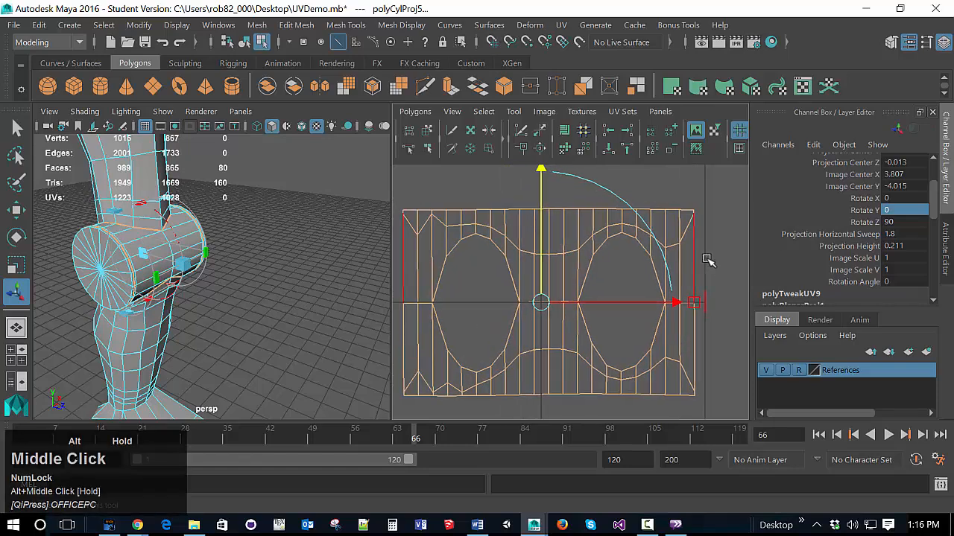
shift+click(515, 243)
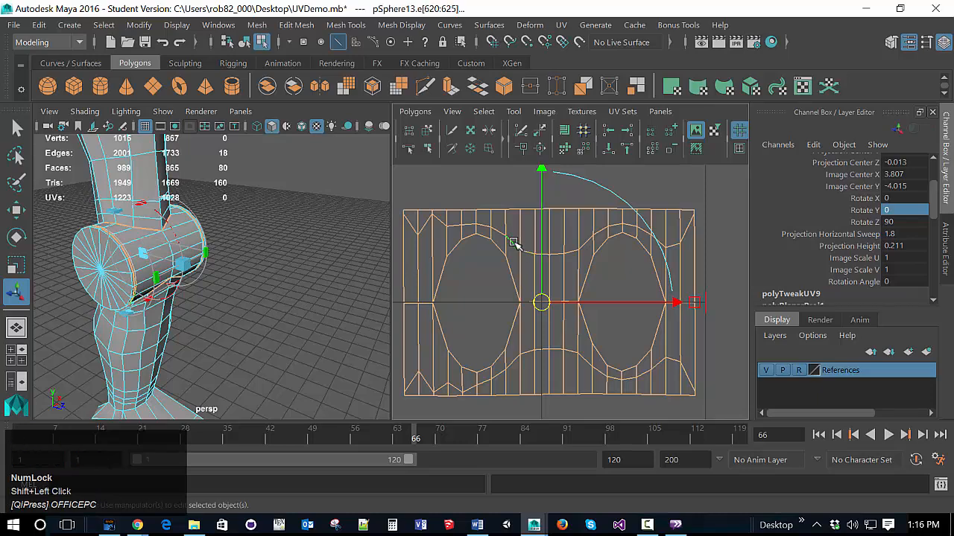
shift+click(514, 243)
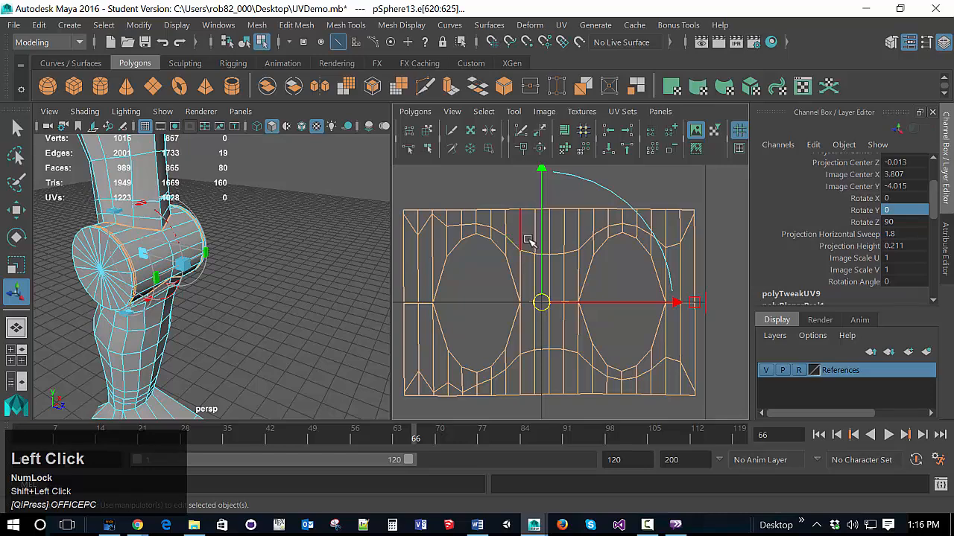
right_click(520, 193)
scroll(728, 248, down, 3)
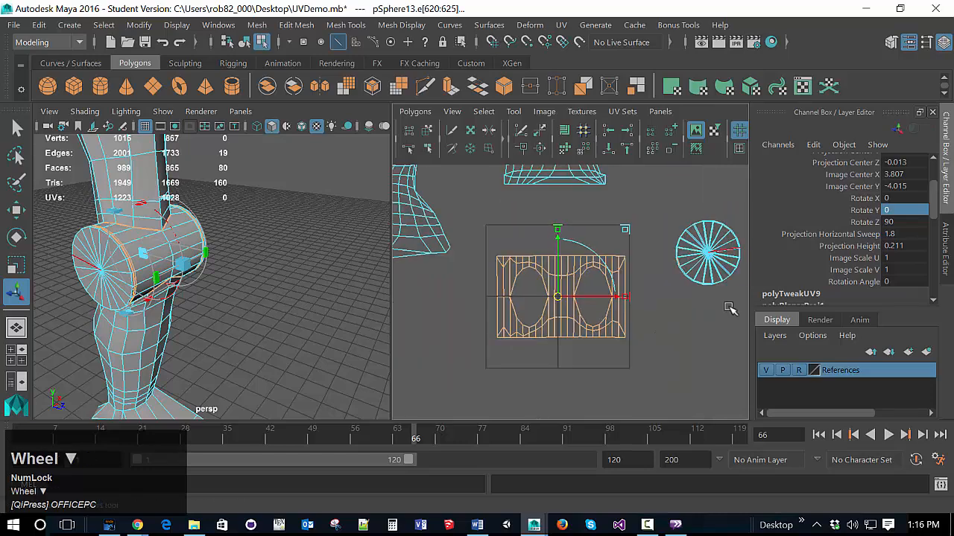
click(728, 327)
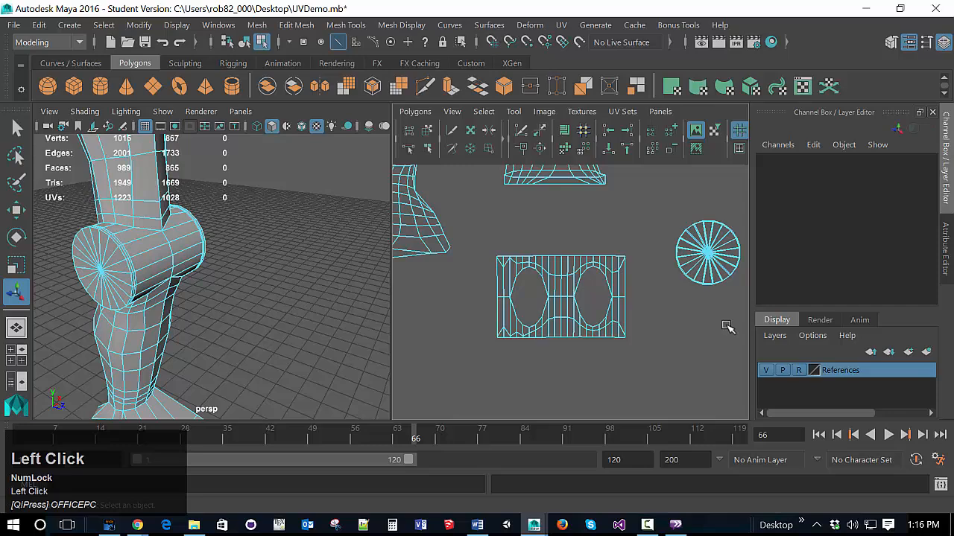
Try to align the side-wall shell's upper wavy edge loop to its maximum V value
shift+double_click(572, 275)
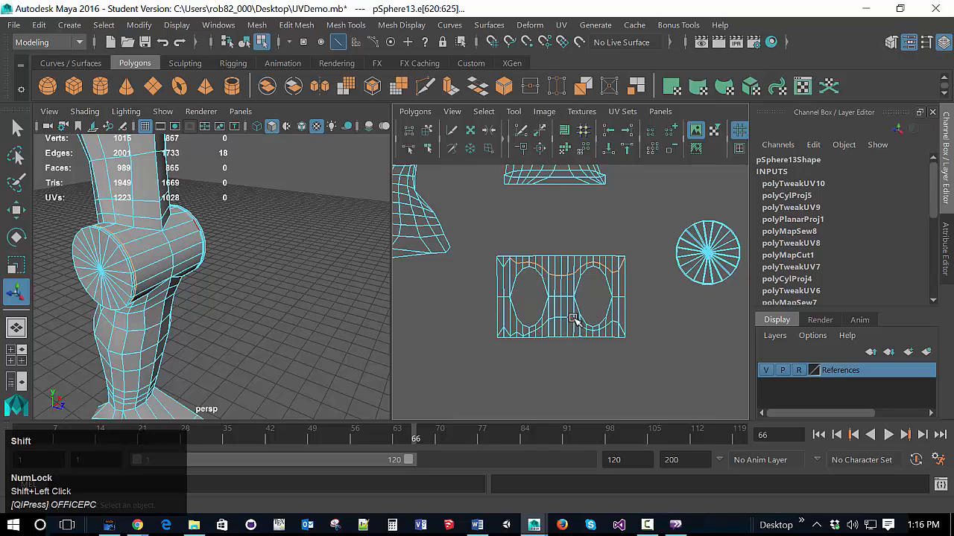
shift+click(501, 265)
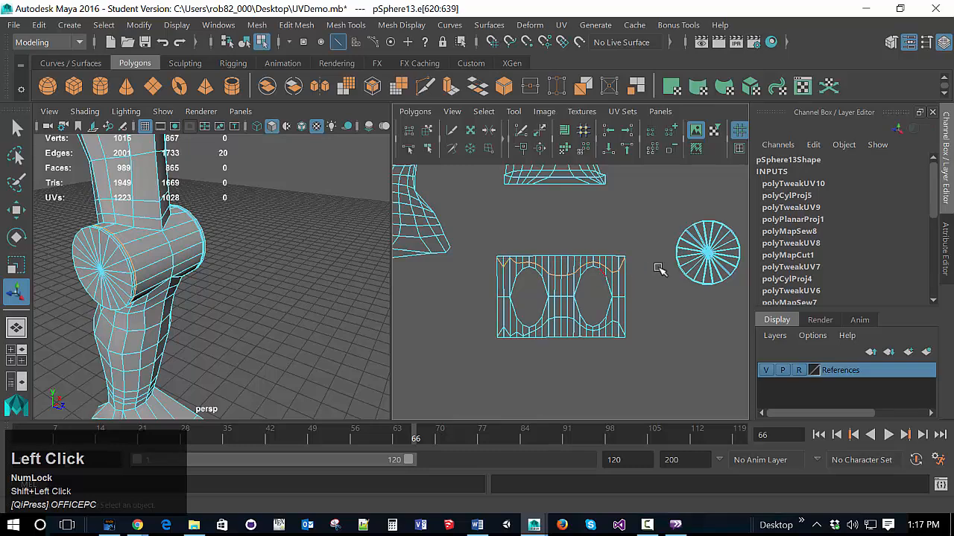
right_drag(548, 223, 495, 223)
right_drag(558, 219, 614, 219)
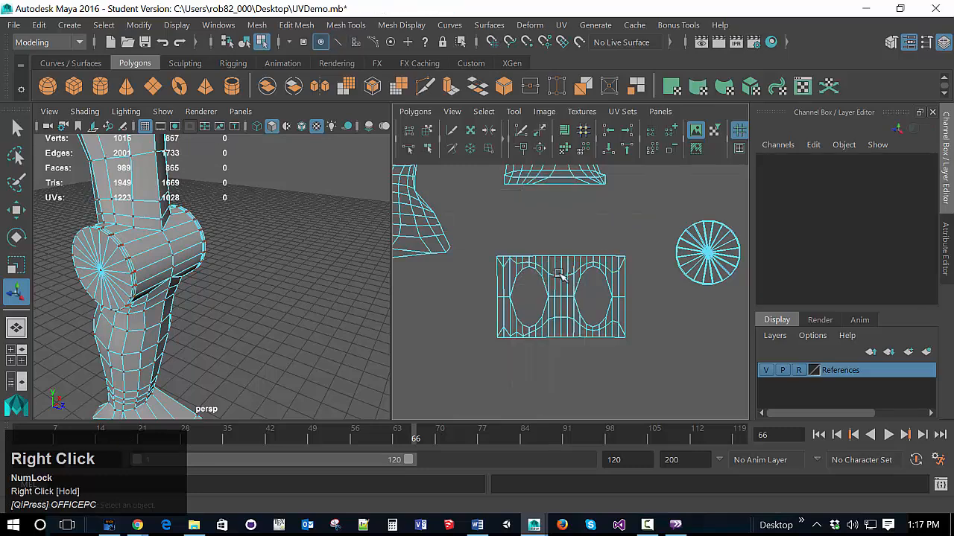
key(ctrl+z)
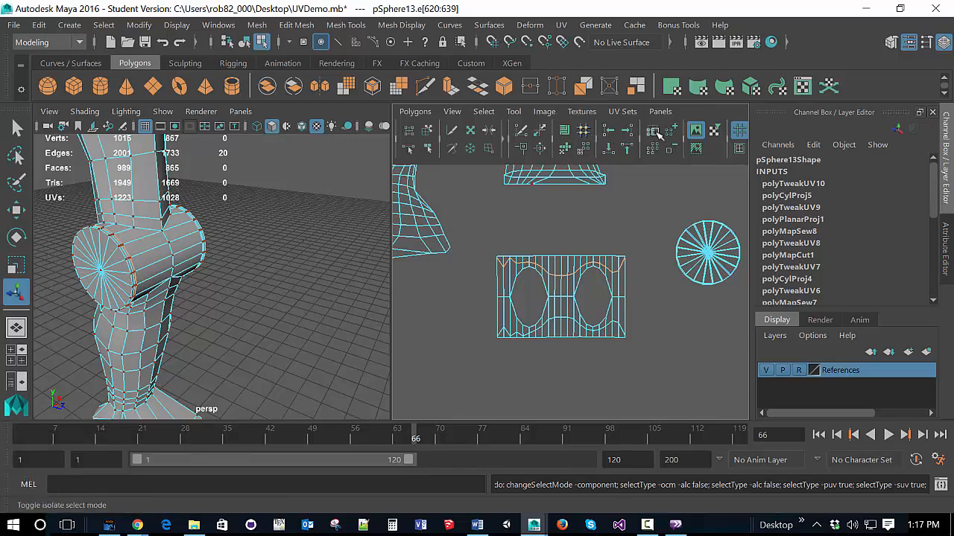
click(628, 148)
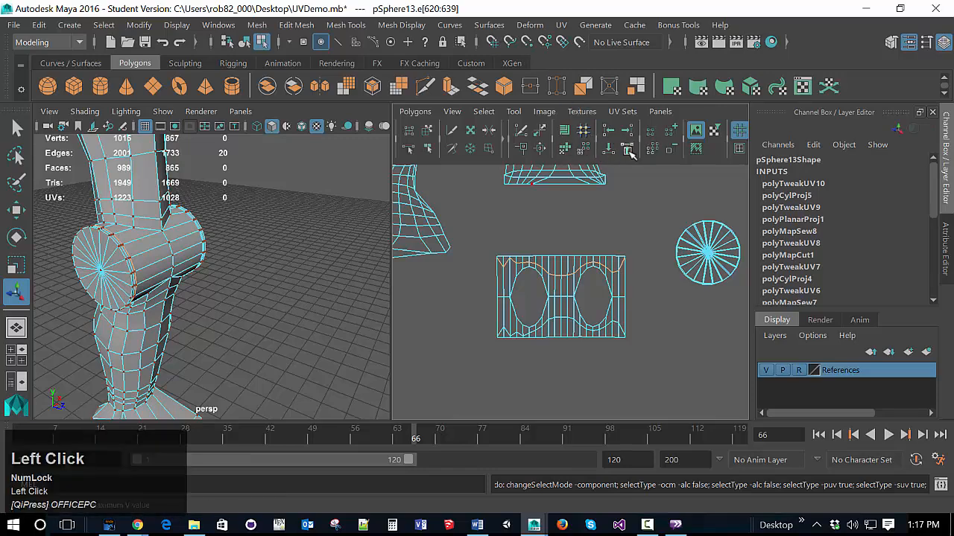
Select the five UVs in the upper wavy row's dip between the two oval holes and align them to maximum V
scroll(571, 280, up, 3)
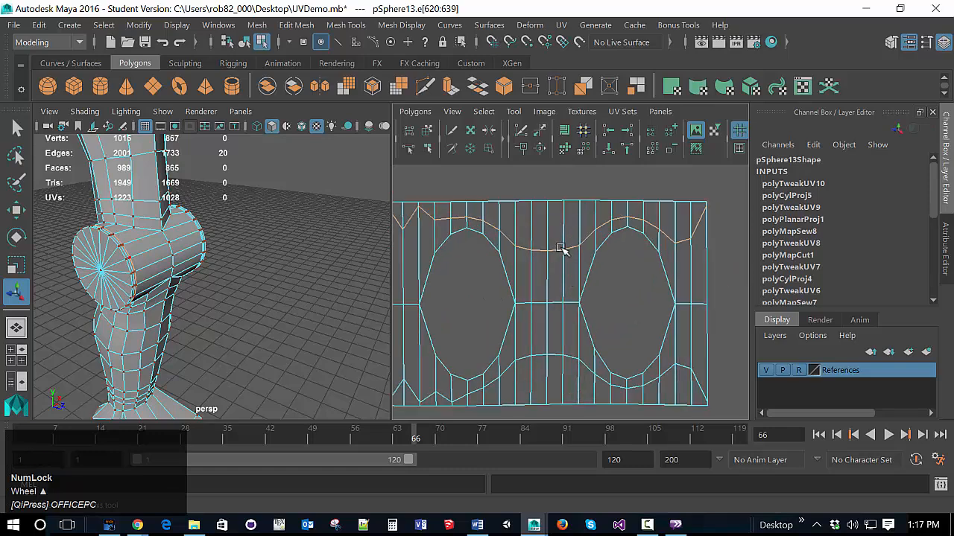
right_click(562, 248)
right_drag(563, 248, 617, 248)
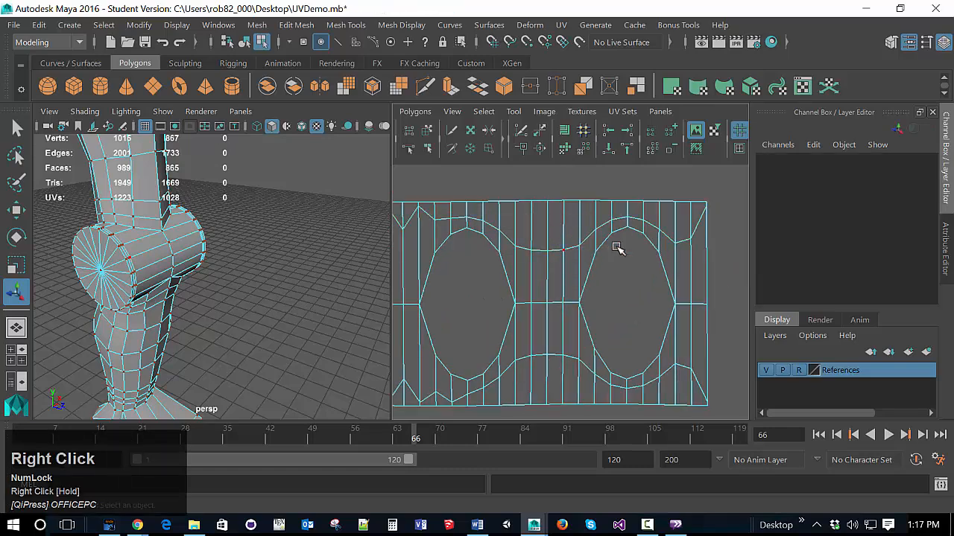
drag(499, 229, 588, 252)
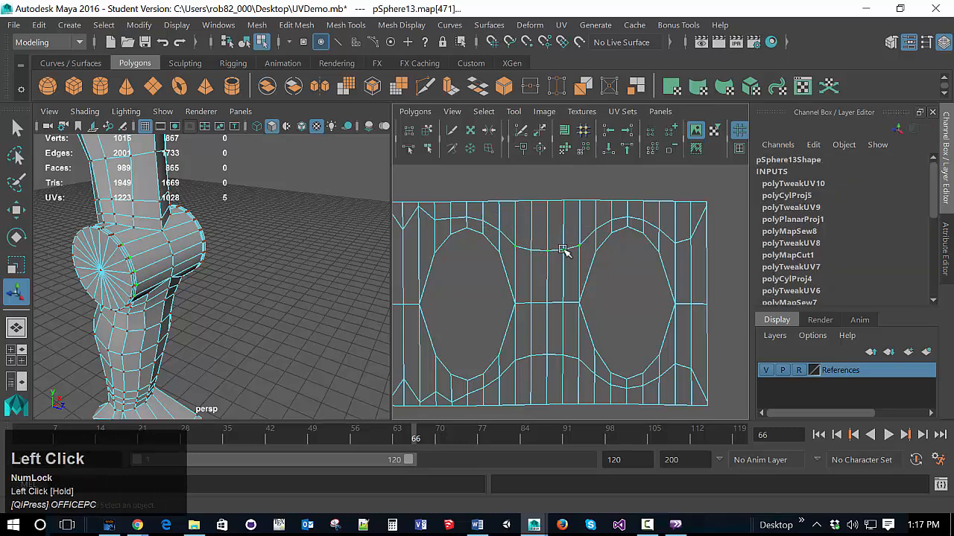
drag(585, 198, 600, 178)
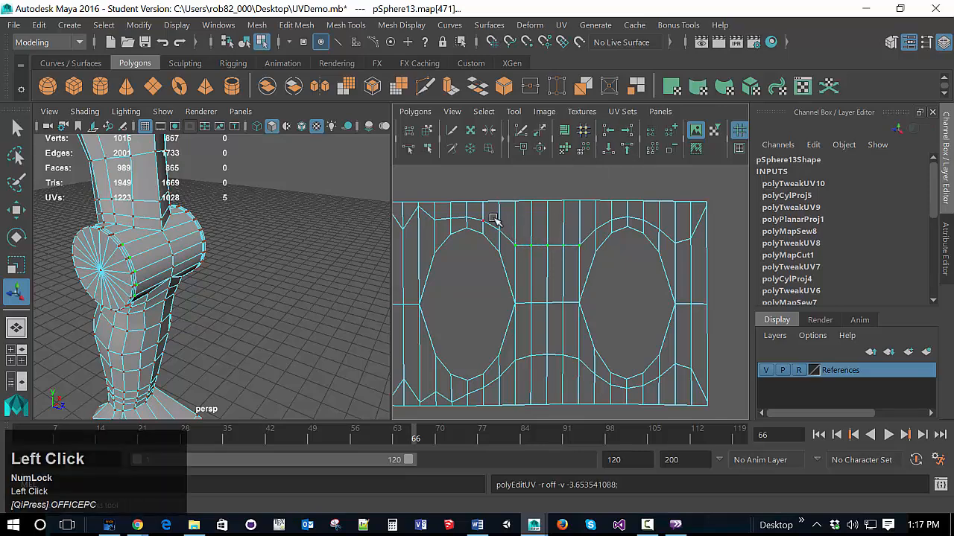
Select the upper inner row's UVs from the left oval hole to the right one and align them to maximum V
shift+click(562, 234)
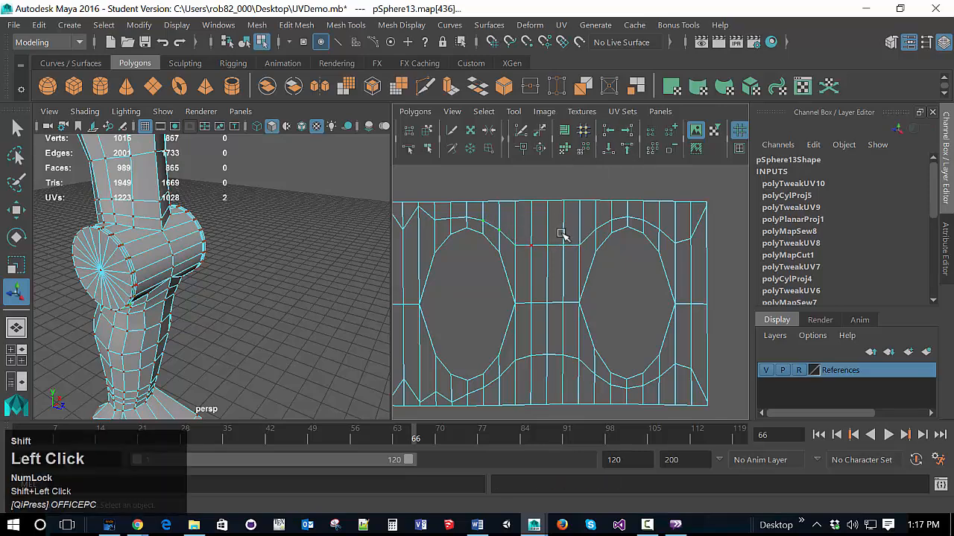
drag(482, 216, 585, 252)
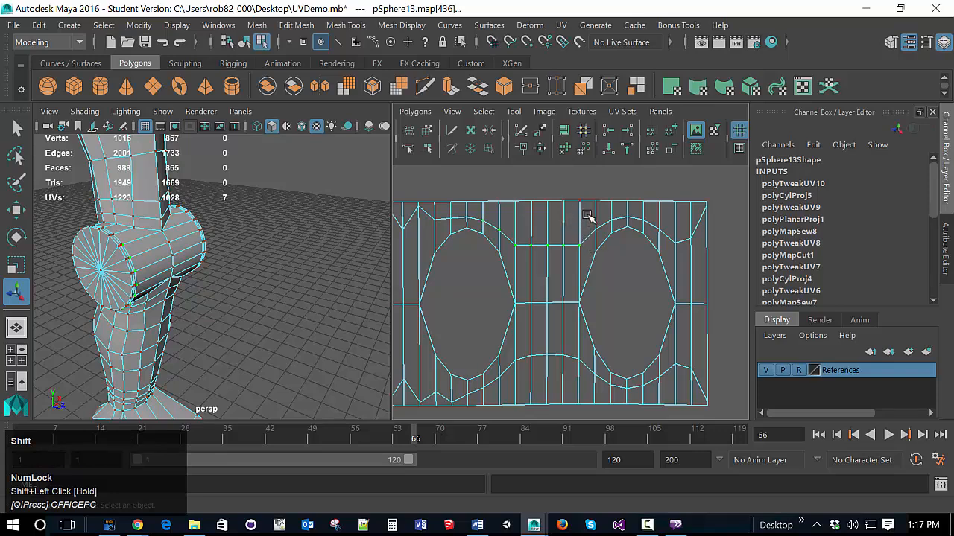
shift+drag(588, 215, 629, 221)
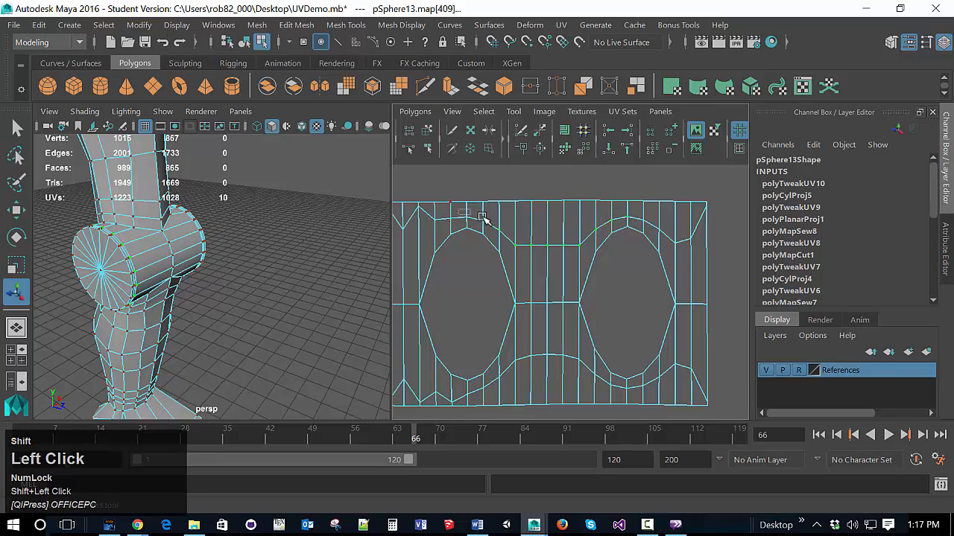
shift+drag(459, 210, 496, 224)
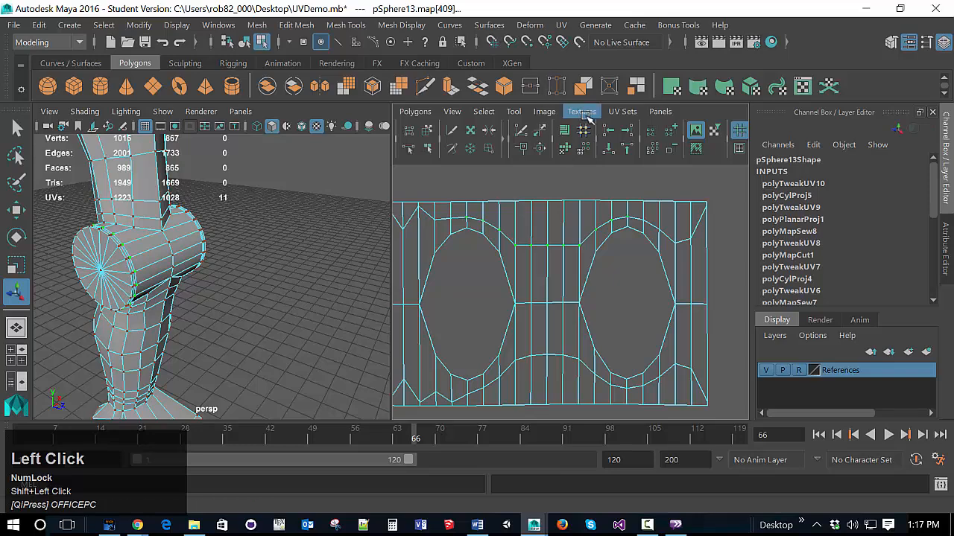
click(625, 147)
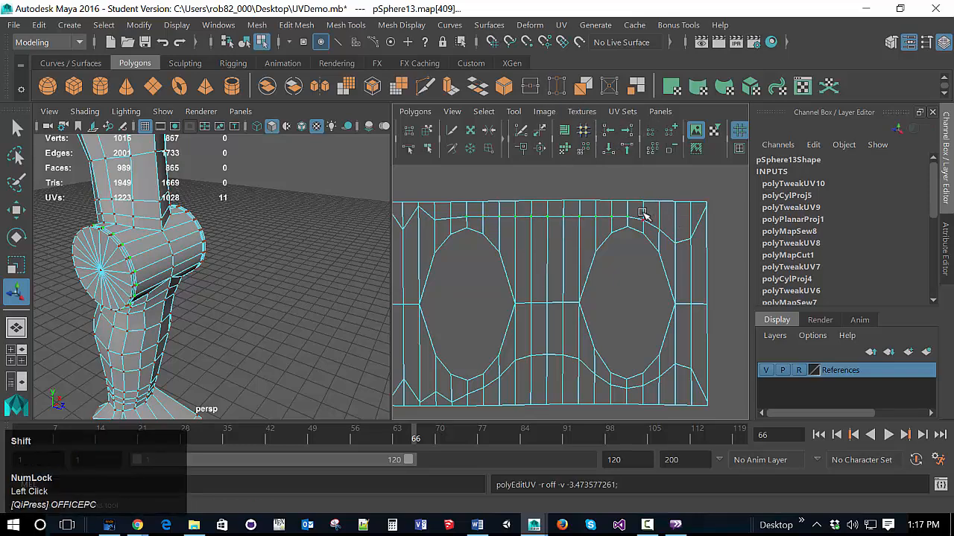
Extend the row selection toward the shell's right end, excluding the hole's rim UV, and align it to maximum V
shift+drag(642, 214, 718, 243)
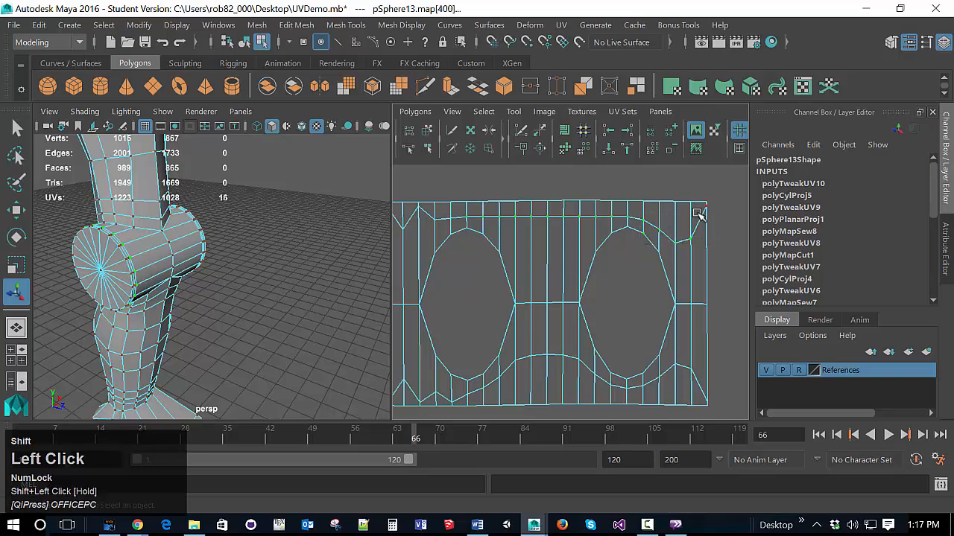
shift+drag(643, 235, 651, 236)
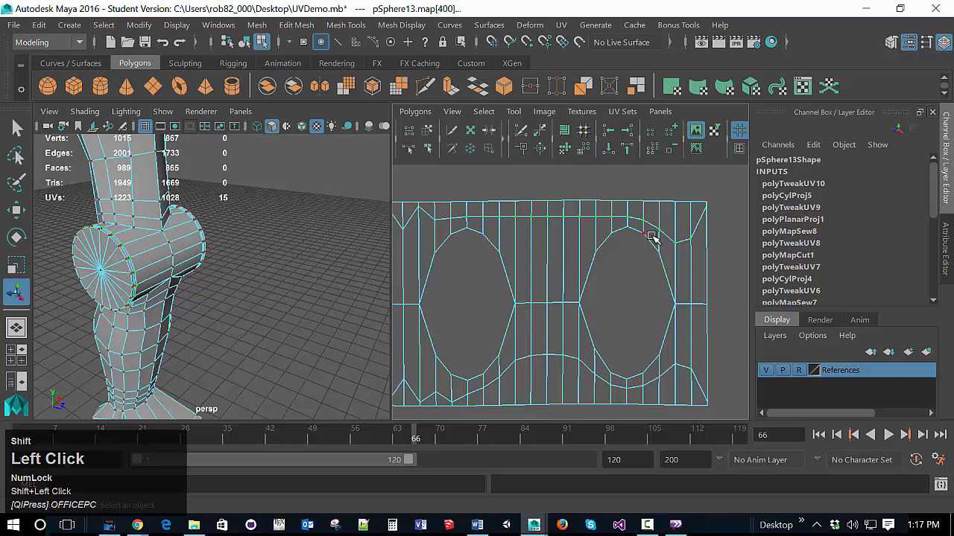
click(628, 146)
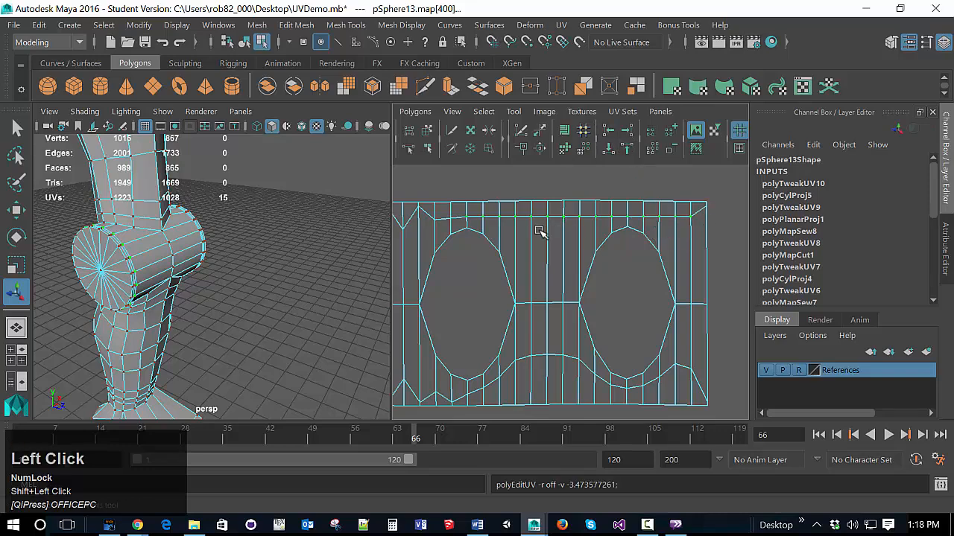
Select the uneven UVs at the shell's upper left together with the rest of the inner row and align them to maximum V
alt+drag(498, 245, 560, 262)
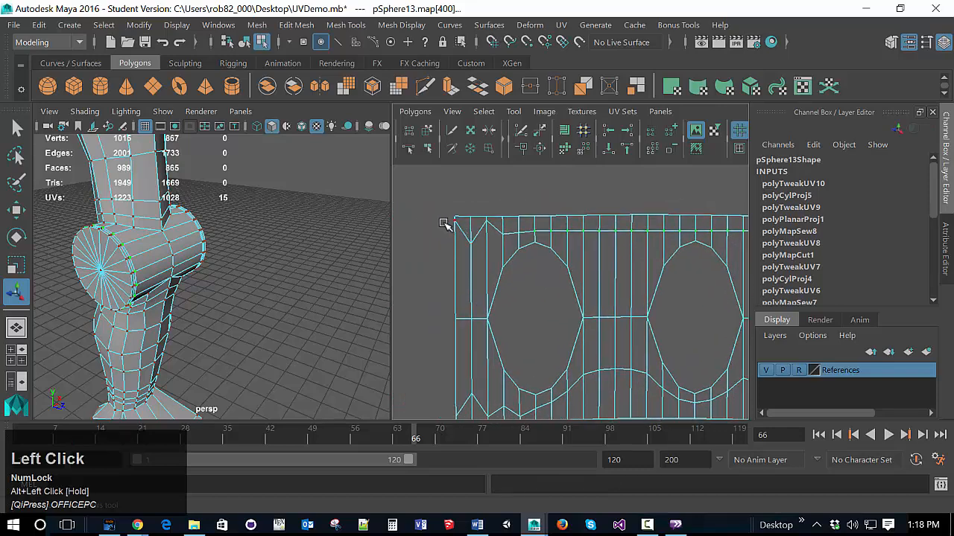
drag(442, 222, 505, 248)
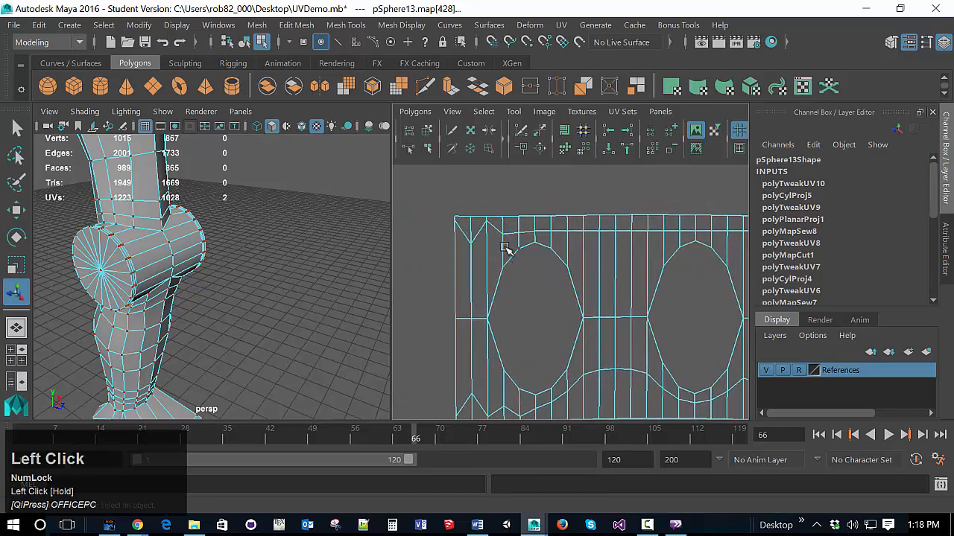
shift+click(477, 227)
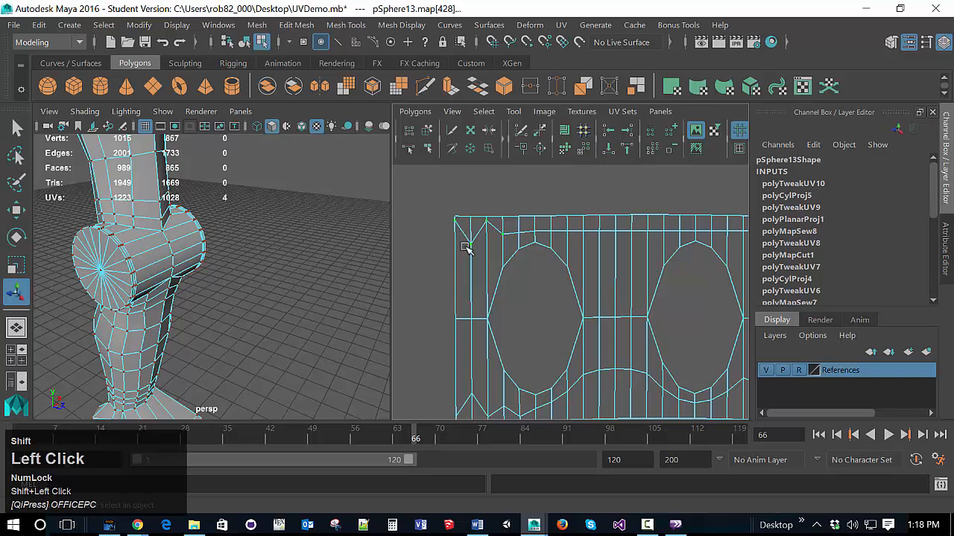
shift+click(531, 246)
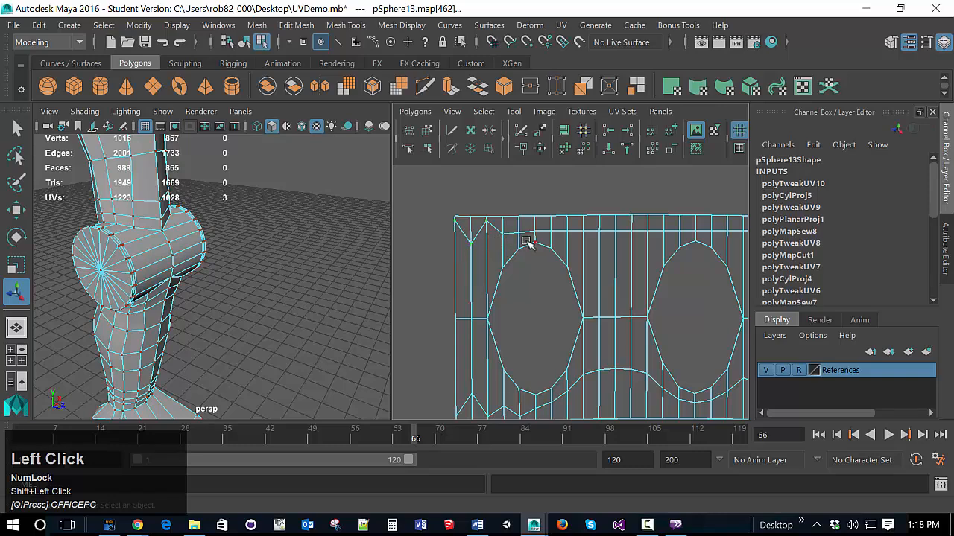
alt+drag(531, 247, 721, 248)
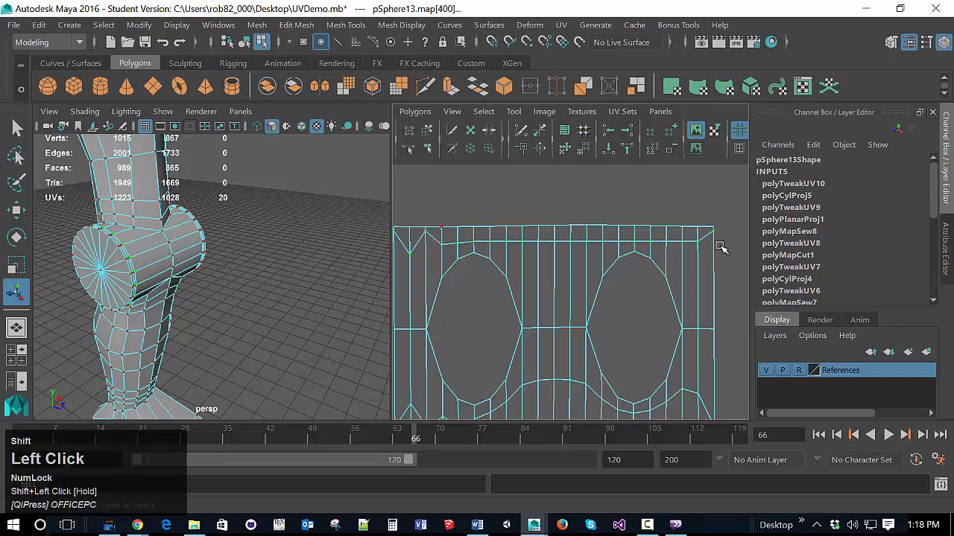
click(628, 148)
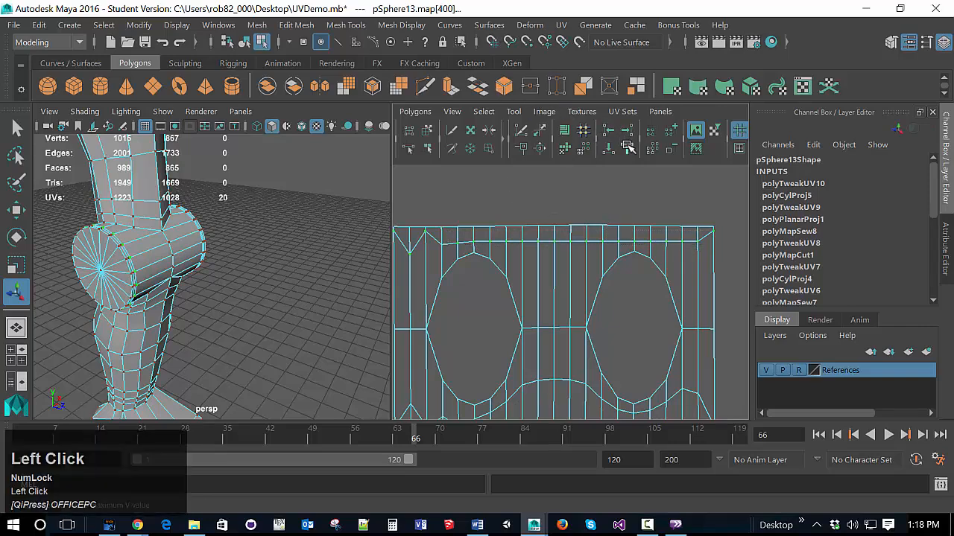
shift+click(441, 244)
click(626, 147)
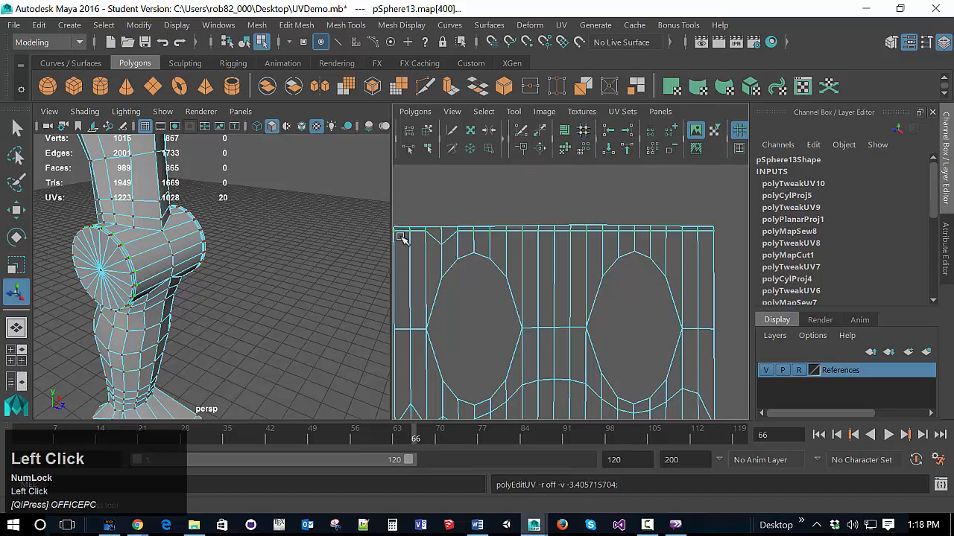
Add the remaining dipped UV near the left oval hole to the row selection and align it to maximum V
shift+click(444, 243)
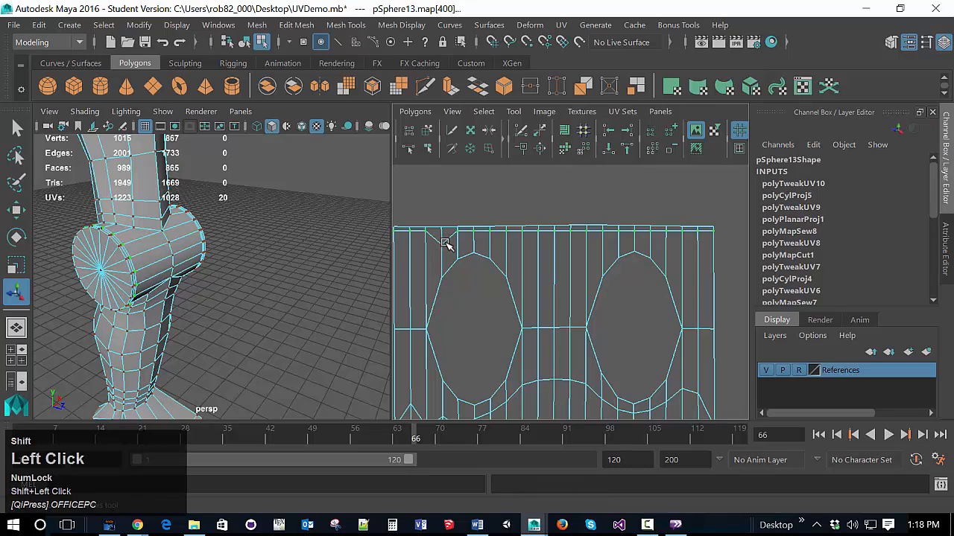
click(633, 148)
scroll(564, 291, down, 2)
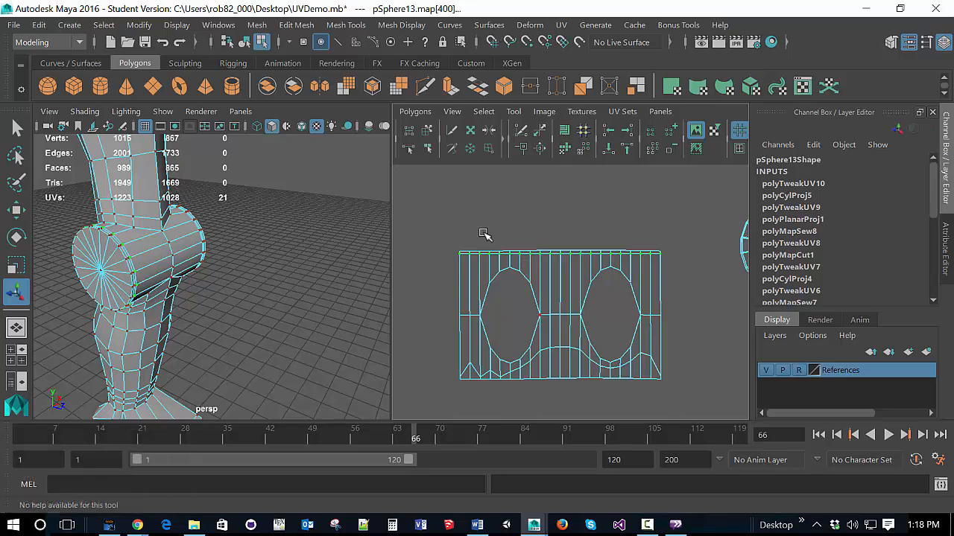
scroll(549, 241, down, 2)
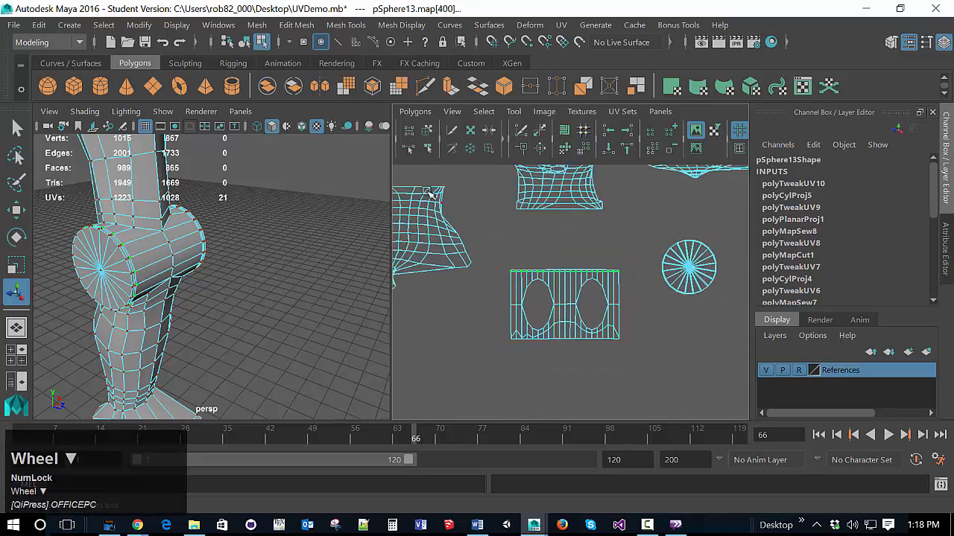
Switch the mesh to face selection and select a face on the lower leg
right_click(316, 236)
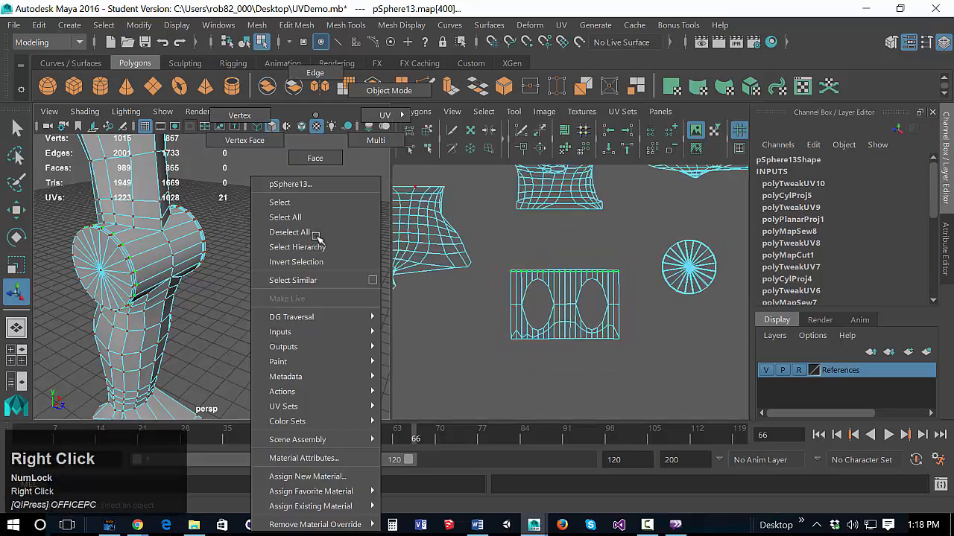
right_drag(316, 235, 315, 158)
alt+drag(249, 324, 249, 285)
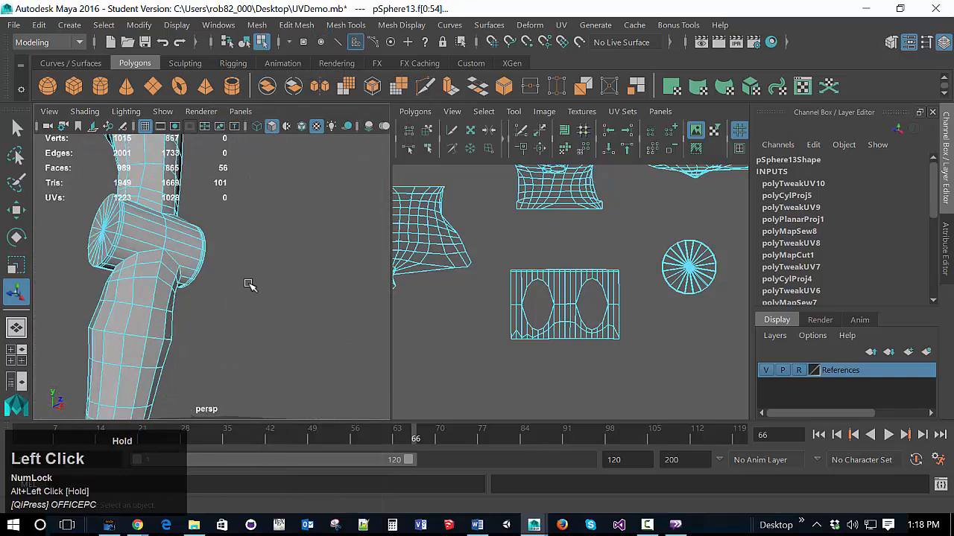
scroll(248, 285, down, 3)
click(181, 313)
Select all faces of the lower-leg shell between the knee cylinder and the foot
right_drag(250, 290, 324, 119)
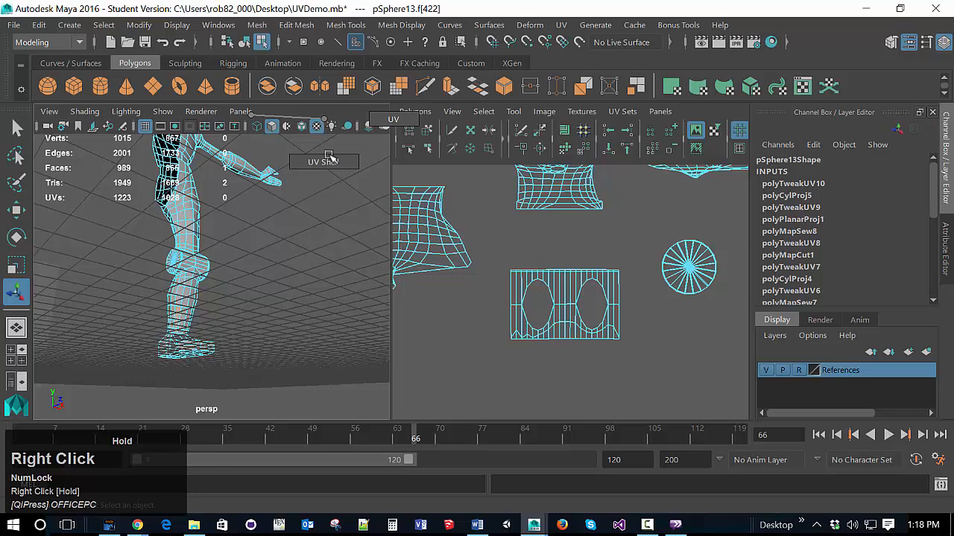
right_drag(328, 156, 328, 158)
click(183, 298)
alt+click(250, 328)
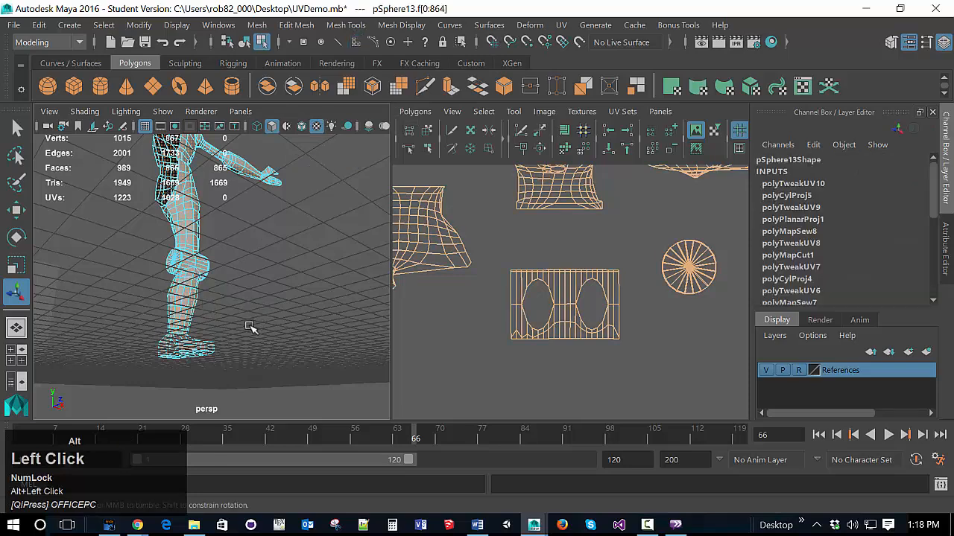
alt+drag(250, 328, 218, 340)
click(192, 298)
alt+drag(249, 298, 171, 289)
alt+scroll(218, 307, up, 2)
alt+middle_drag(226, 330, 214, 269)
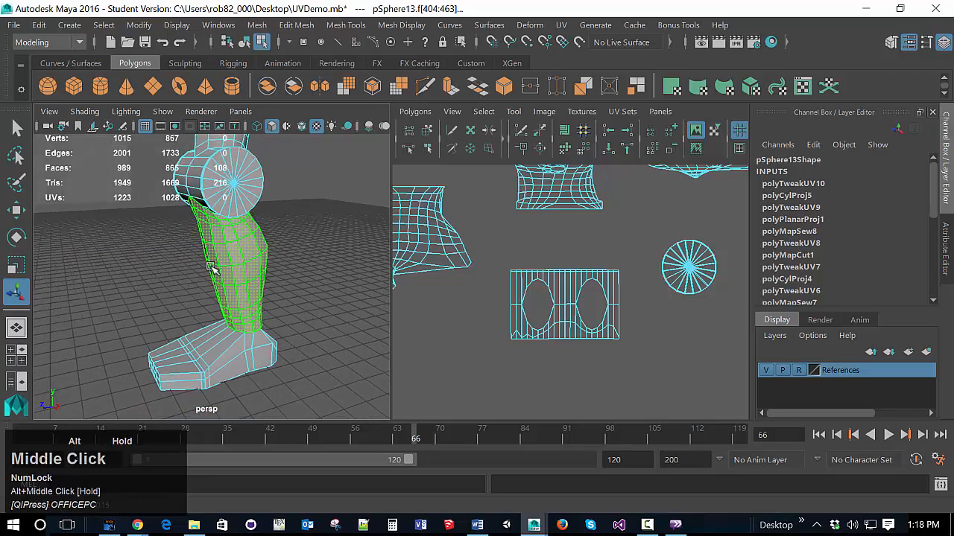
mouse_move(347, 305)
alt+mouse_down()
mouse_move(182, 301)
mouse_move(313, 289)
mouse_move(335, 310)
alt+mouse_up()
Move the lower-leg UVs off the UV grid to the empty area beyond the knee end-cap shell
scroll(555, 272, down, 2)
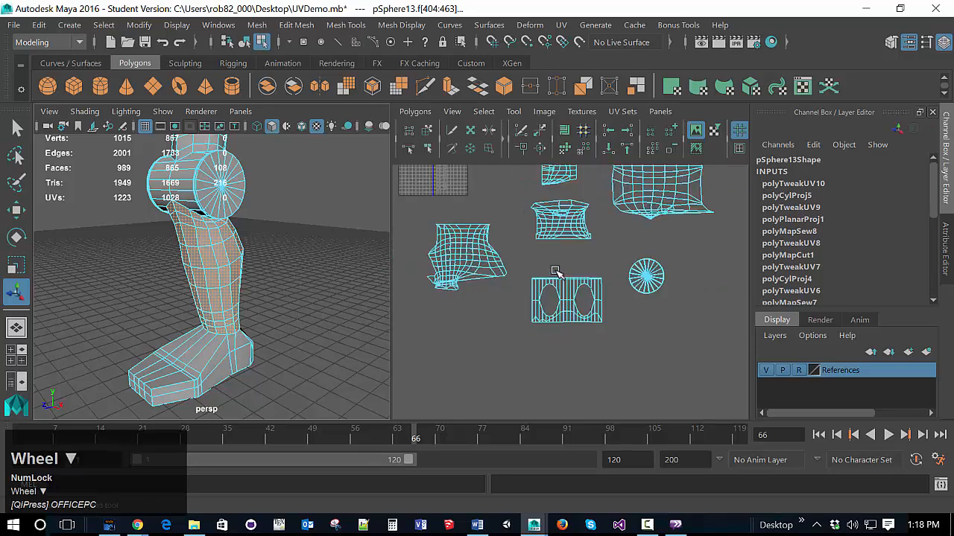
scroll(556, 272, down, 3)
key(w)
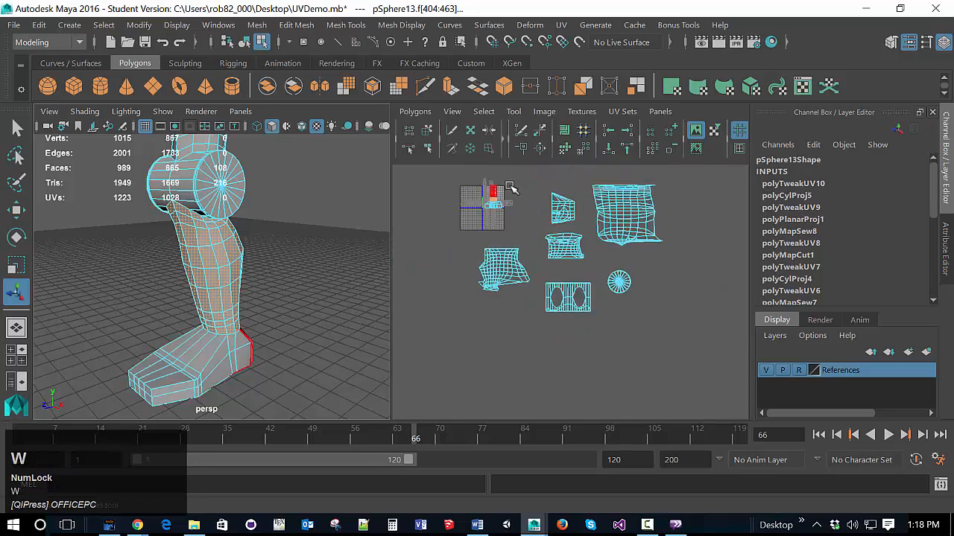
drag(494, 199, 672, 281)
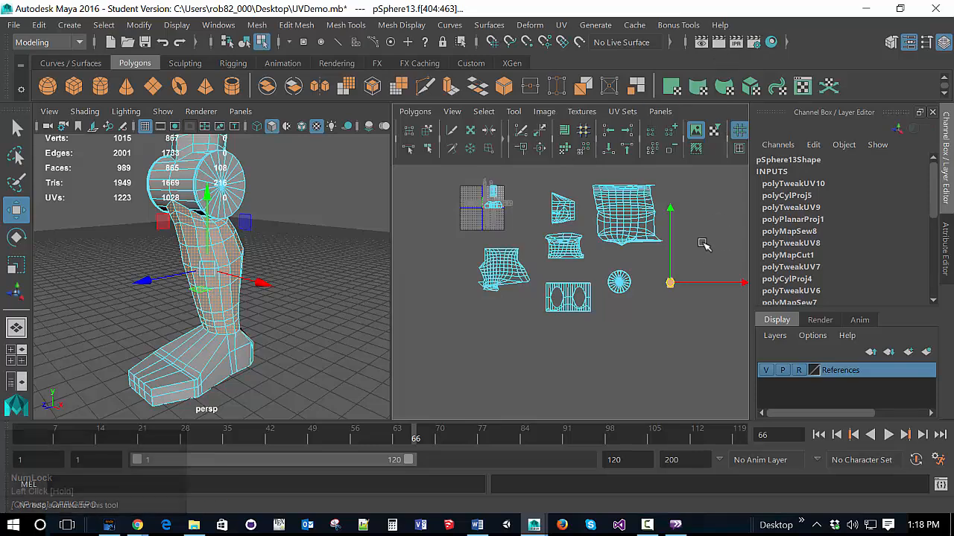
middle_drag(660, 266, 570, 279)
Apply a Cylindrical UV projection to the selected lower-leg faces
scroll(645, 262, up, 5)
scroll(618, 255, up, 3)
alt+middle_drag(617, 256, 570, 284)
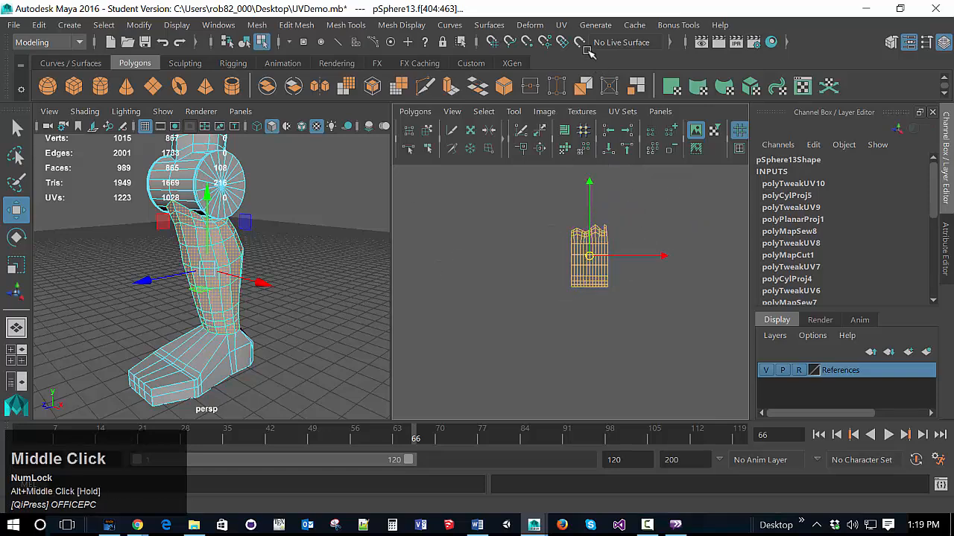
click(561, 25)
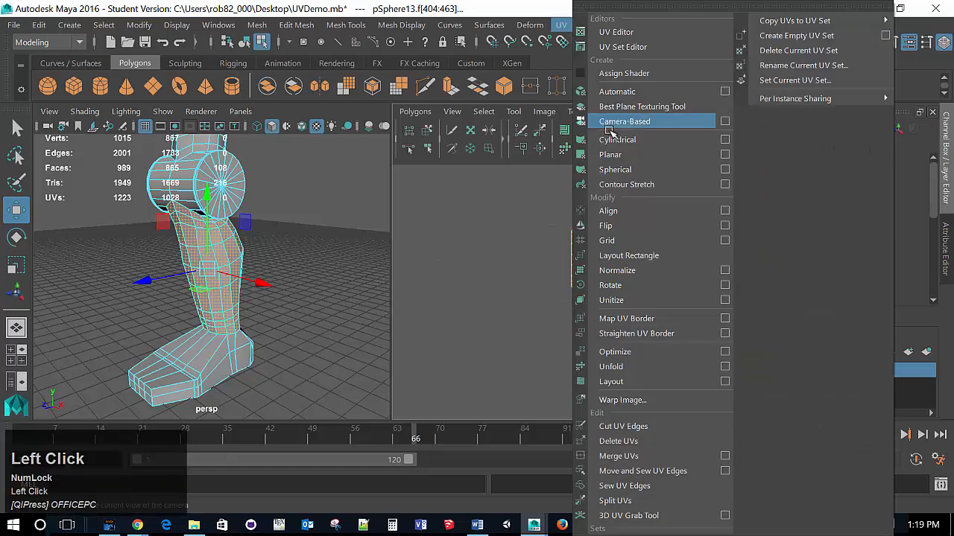
click(616, 140)
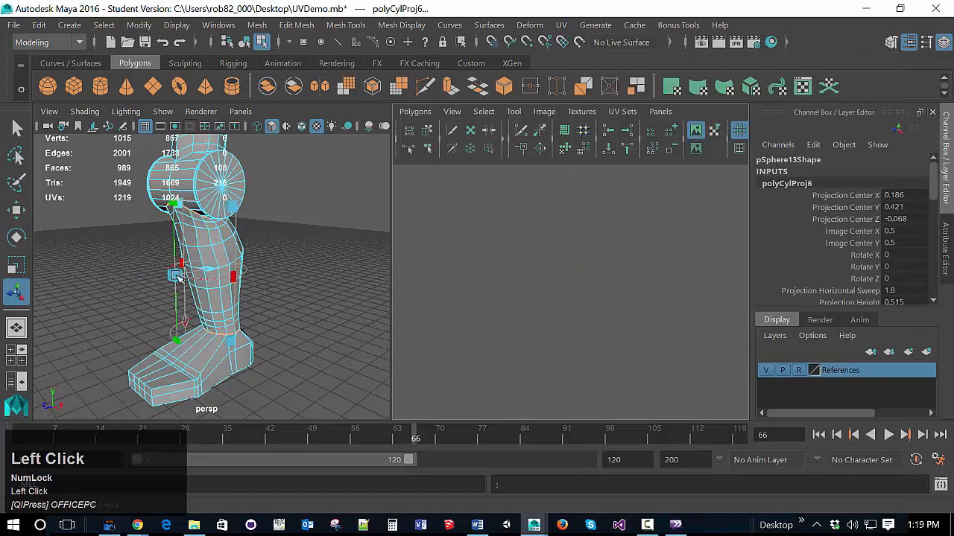
Move the projected lower-leg UVs to the empty area beyond the knee end-cap shell, at about image center 9.58, -3.53
scroll(443, 301, down, 6)
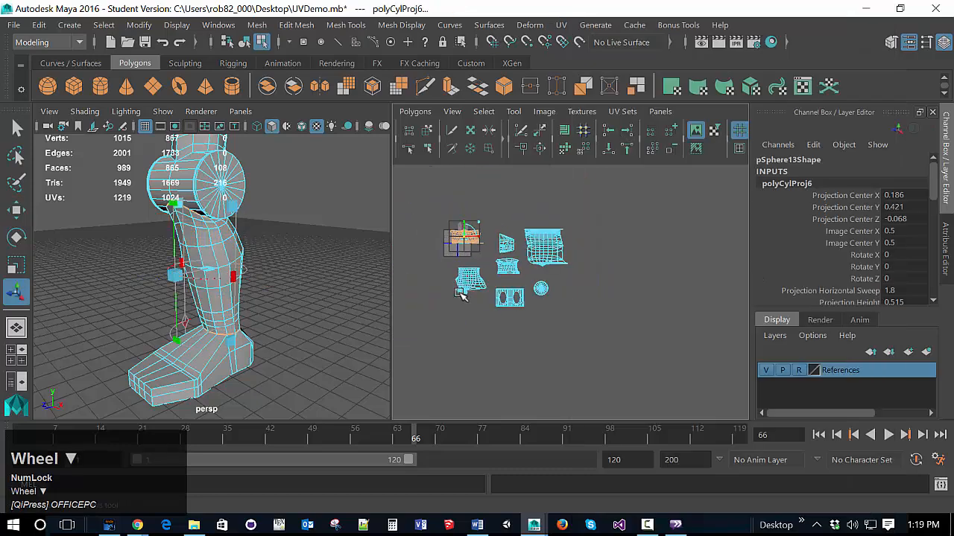
drag(463, 245, 566, 294)
scroll(566, 295, up, 5)
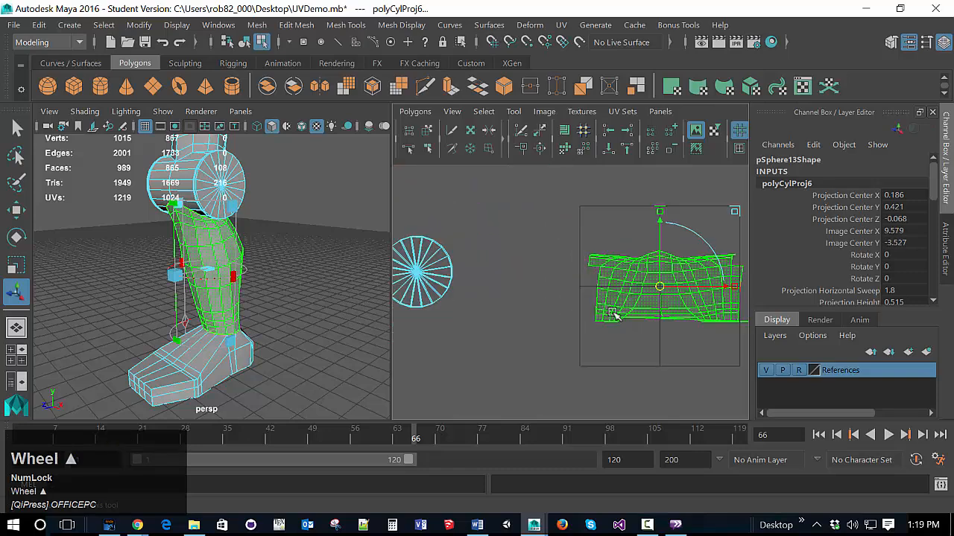
Adjust the lower-leg projection to Rotate Y of about 11.9 and Projection Center Y 0.44, and clear the selection
alt+middle_drag(600, 317, 509, 313)
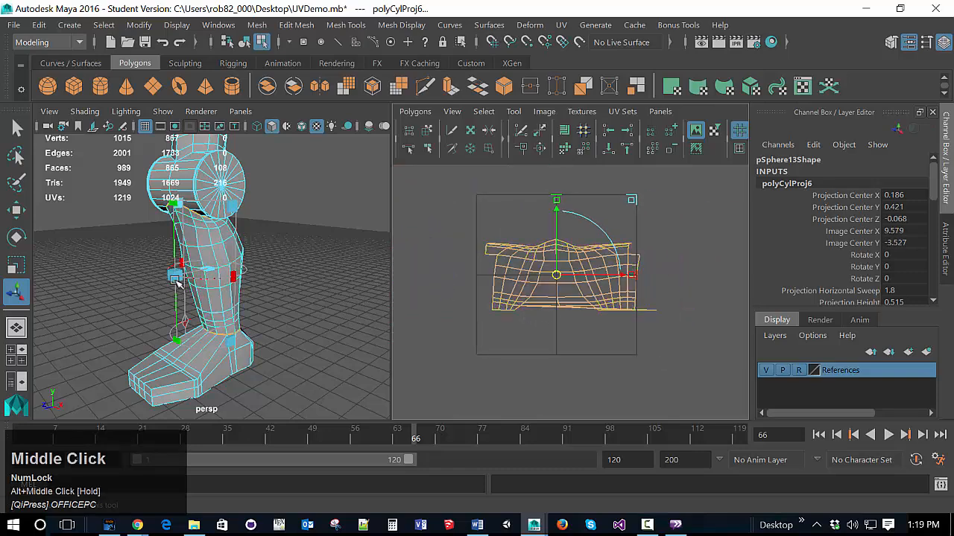
mouse_move(176, 281)
mouse_down()
mouse_move(259, 278)
mouse_move(183, 277)
mouse_up()
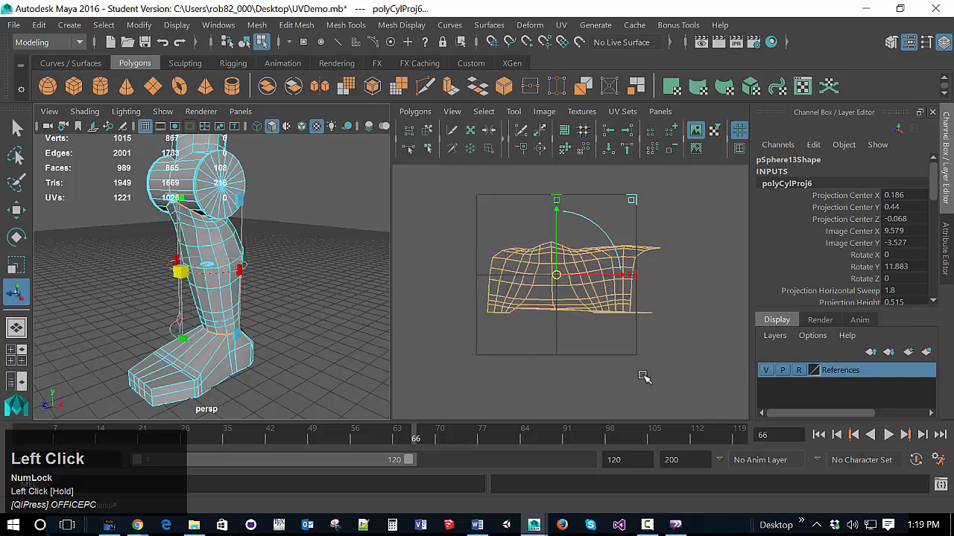
drag(644, 377, 653, 381)
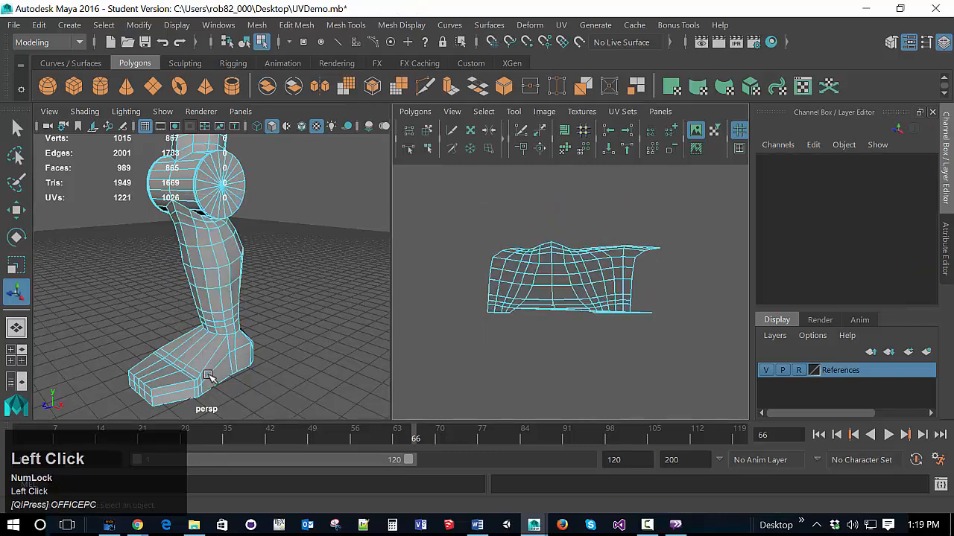
Select all faces of the foot shell
click(251, 354)
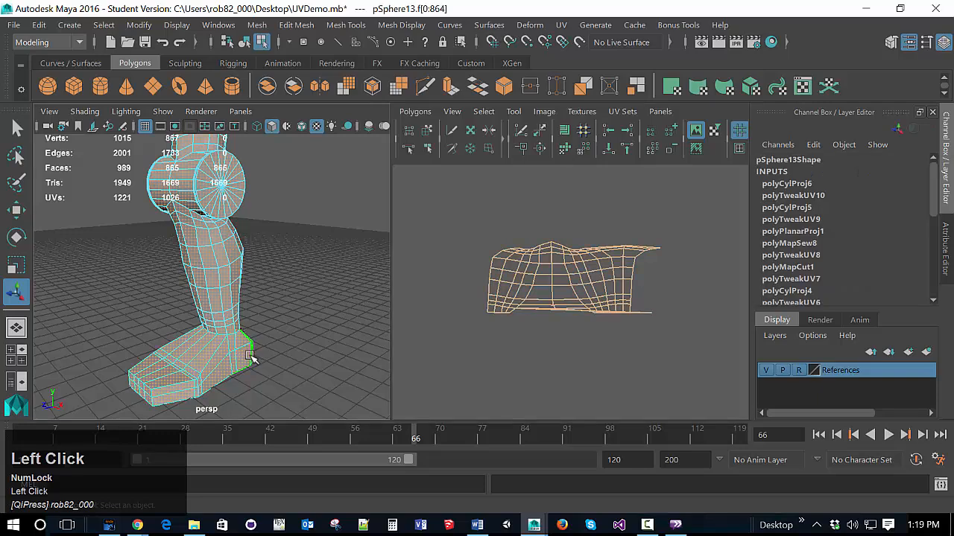
right_drag(312, 337, 402, 167)
click(241, 384)
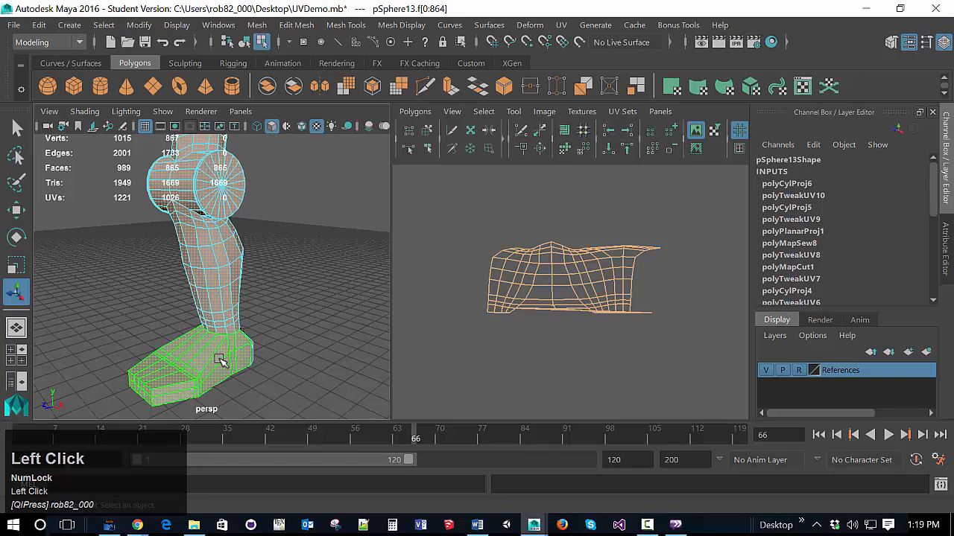
alt+drag(298, 383, 206, 362)
alt+middle_drag(206, 363, 304, 319)
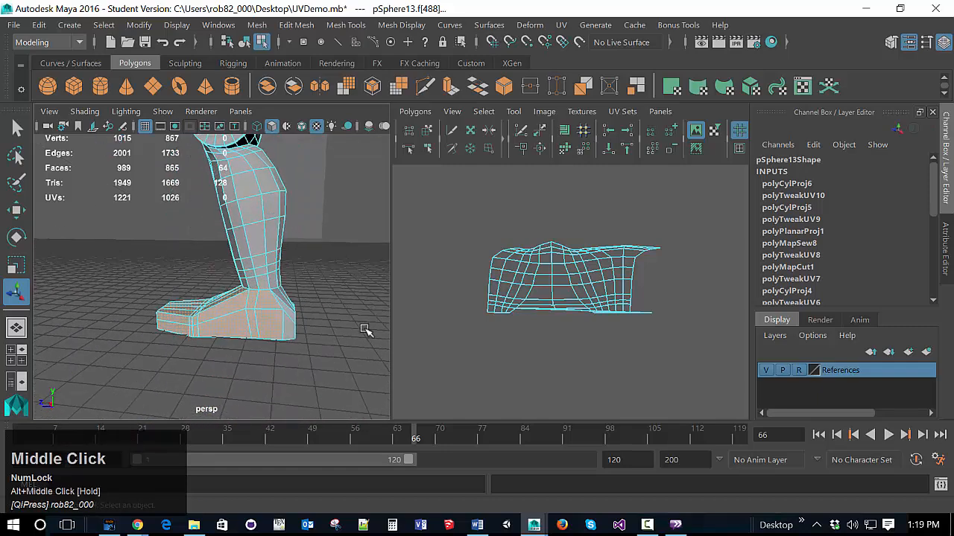
Move the foot's UVs off the UV grid into the empty space beside it
scroll(521, 327, down, 6)
alt+middle_drag(519, 326, 508, 345)
scroll(491, 294, up, 4)
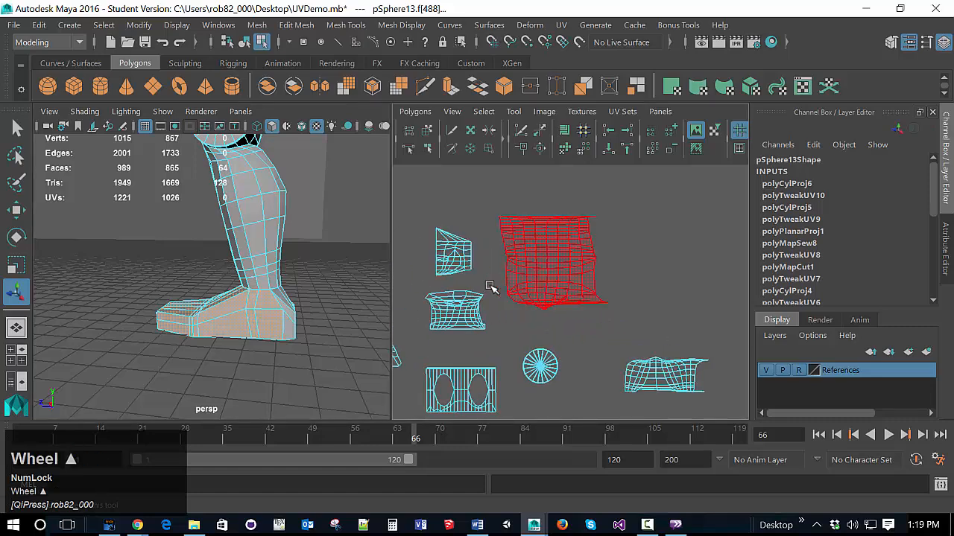
alt+middle_drag(490, 287, 663, 339)
alt+scroll(517, 323, down, 3)
alt+scroll(517, 306, up, 3)
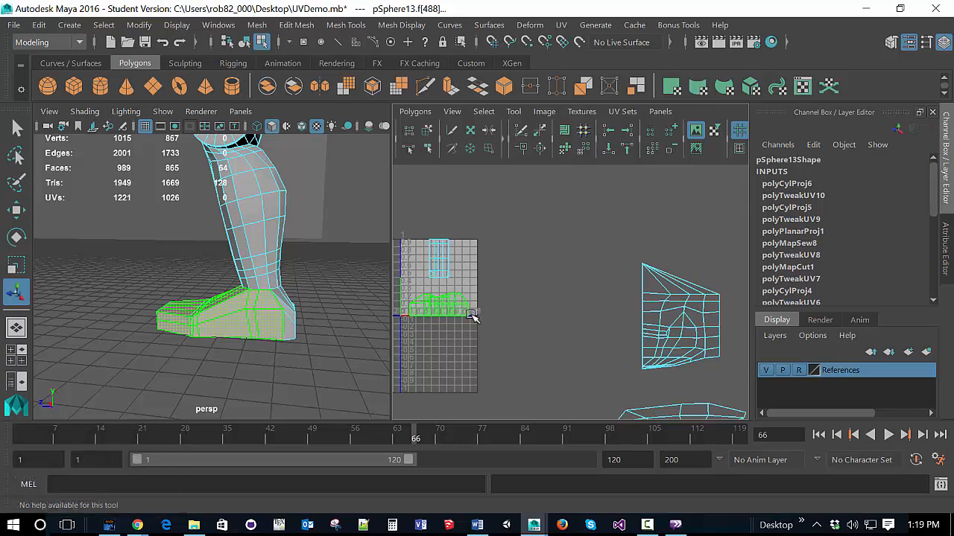
key(alt+w)
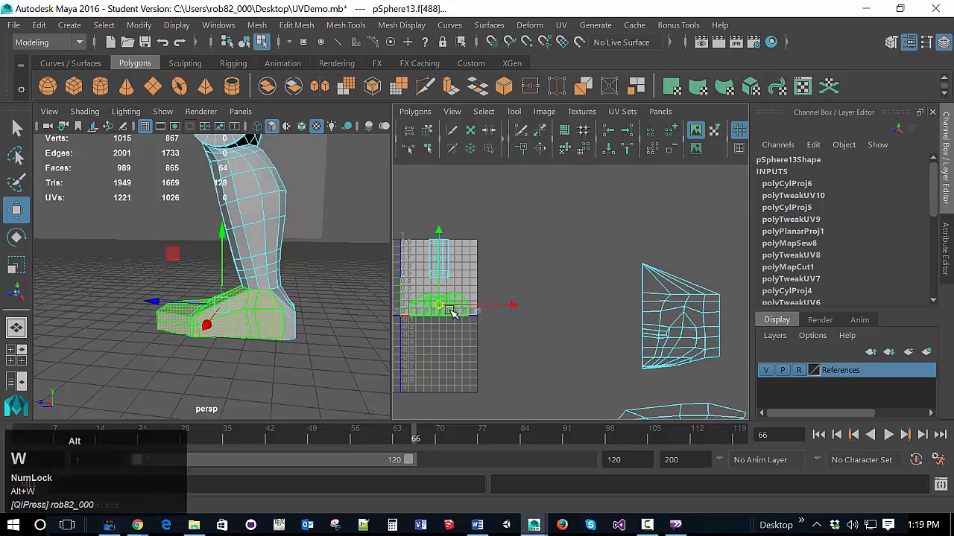
alt+drag(442, 307, 553, 283)
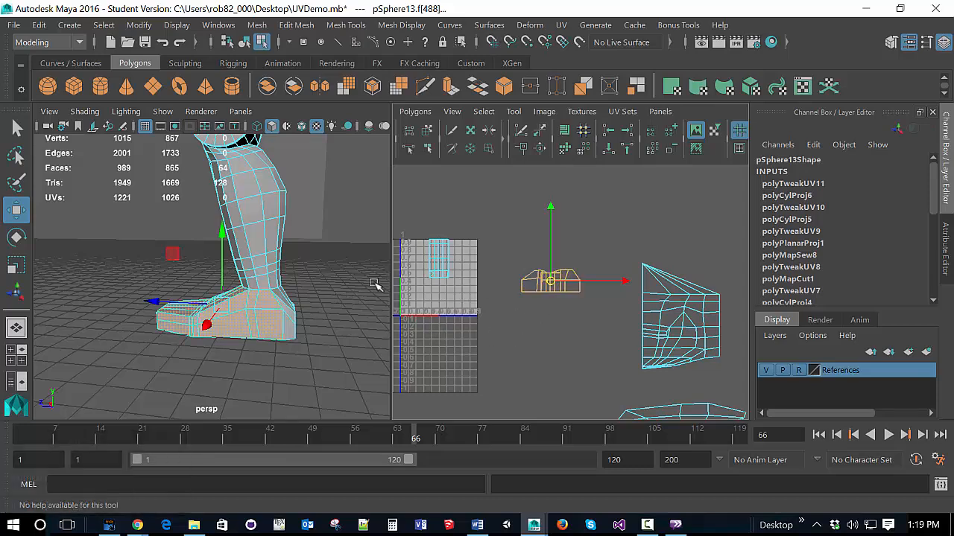
Apply a Cylindrical UV projection to the foot faces and set its Rotate X to 90
click(561, 24)
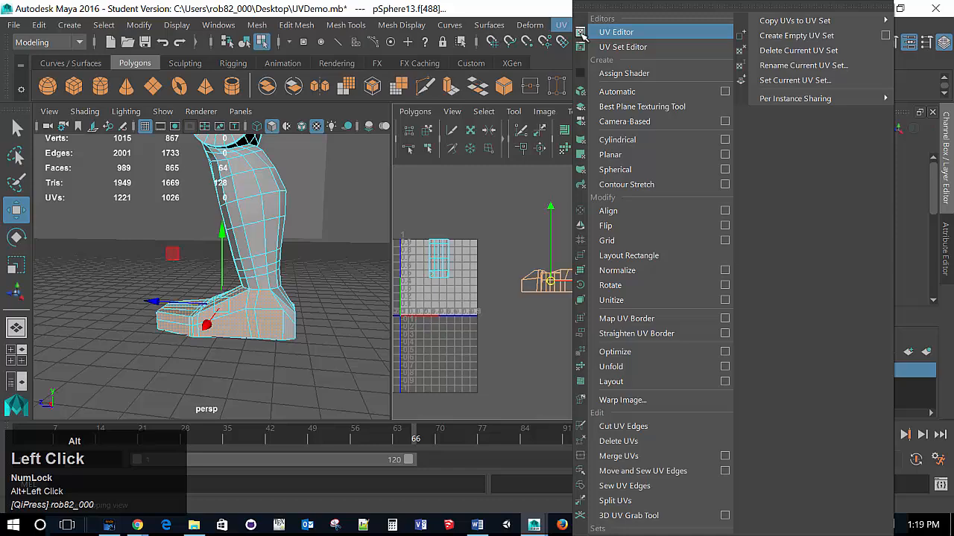
click(647, 140)
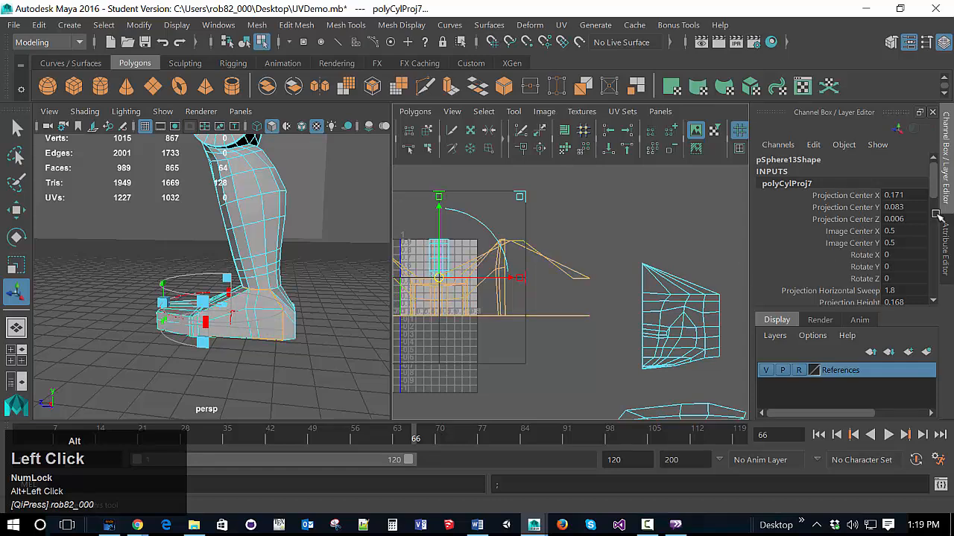
click(901, 256)
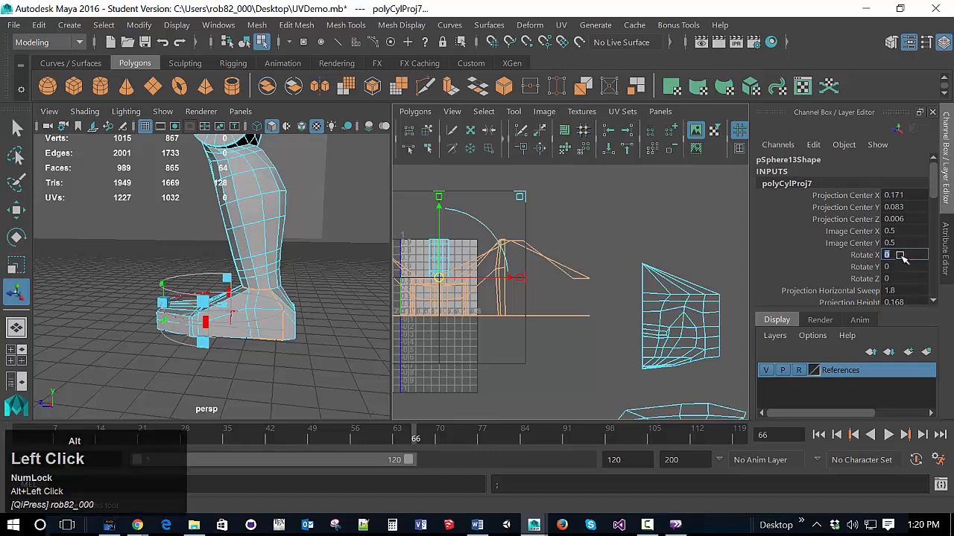
text(90)
key(Return)
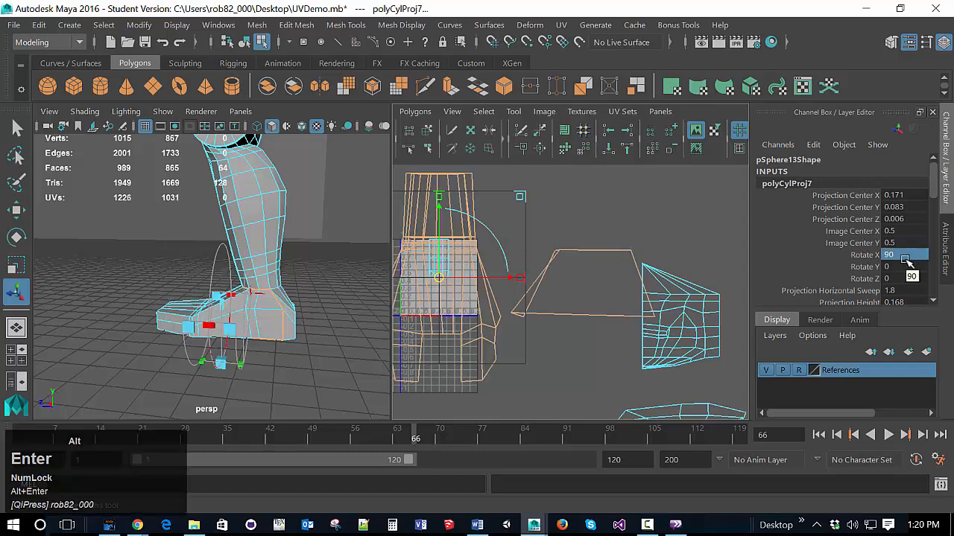
Try adjusting the foot projection with its manipulator, to Rotate Z of about -108.6 and Projection Center Z 0.1
drag(221, 363, 210, 277)
scroll(474, 393, down, 3)
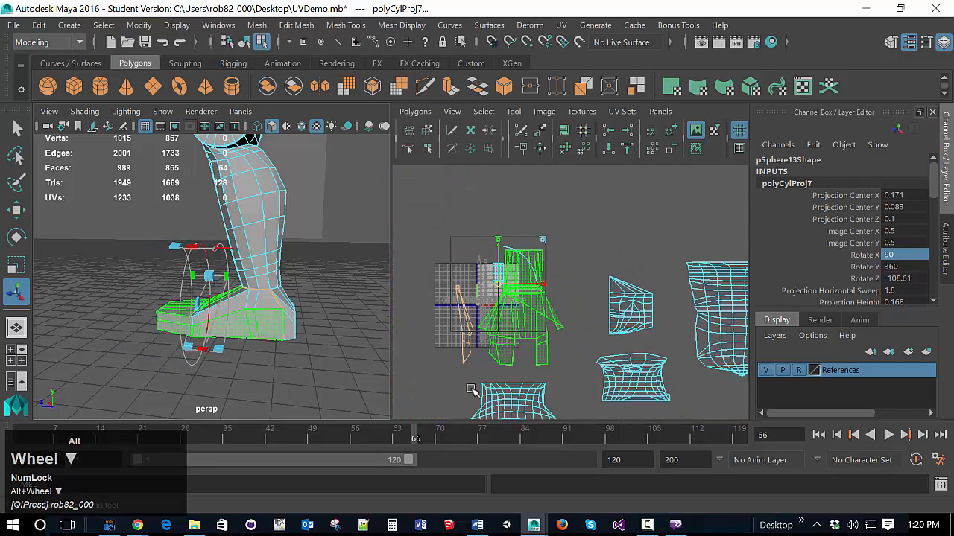
scroll(472, 389, up, 2)
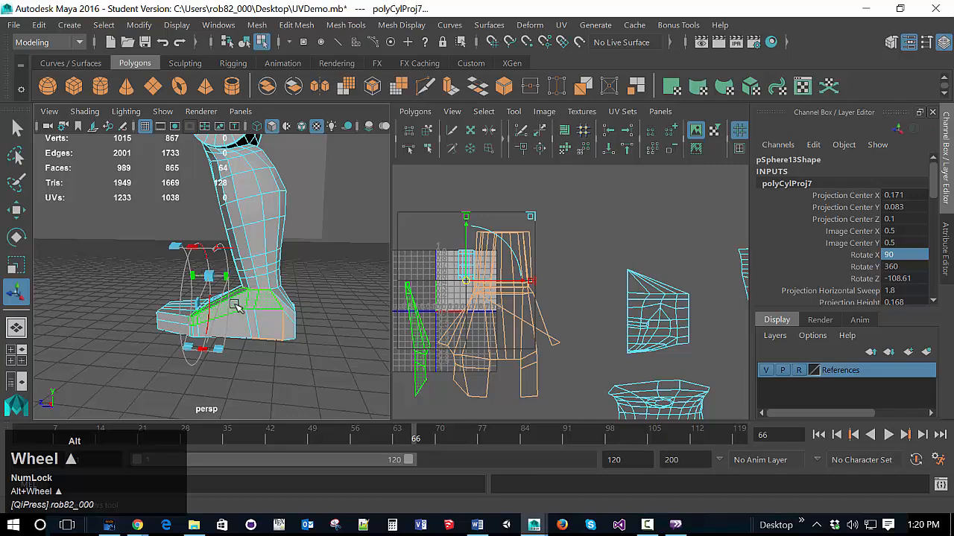
alt+drag(217, 337, 217, 322)
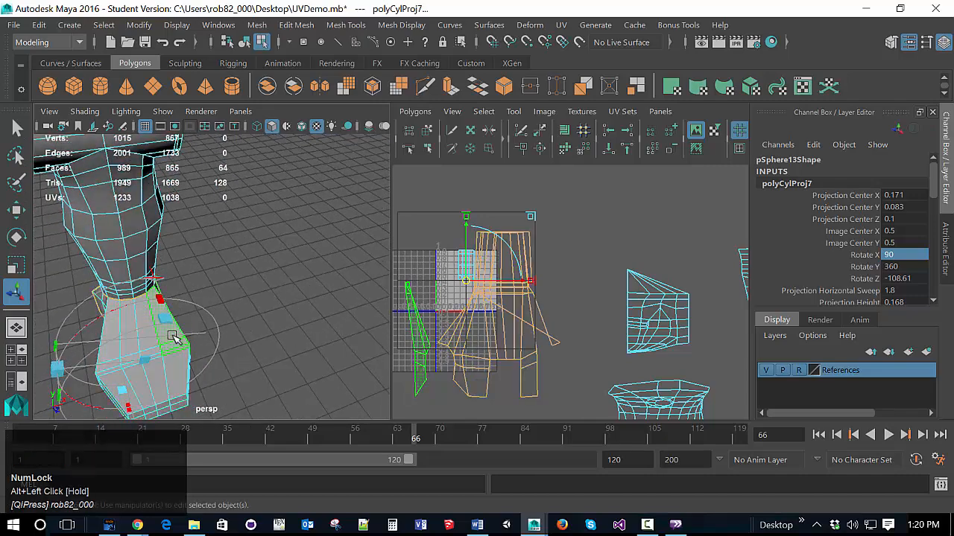
Reselect the foot's faces and add the separate patch on its upper side to the selection
click(170, 361)
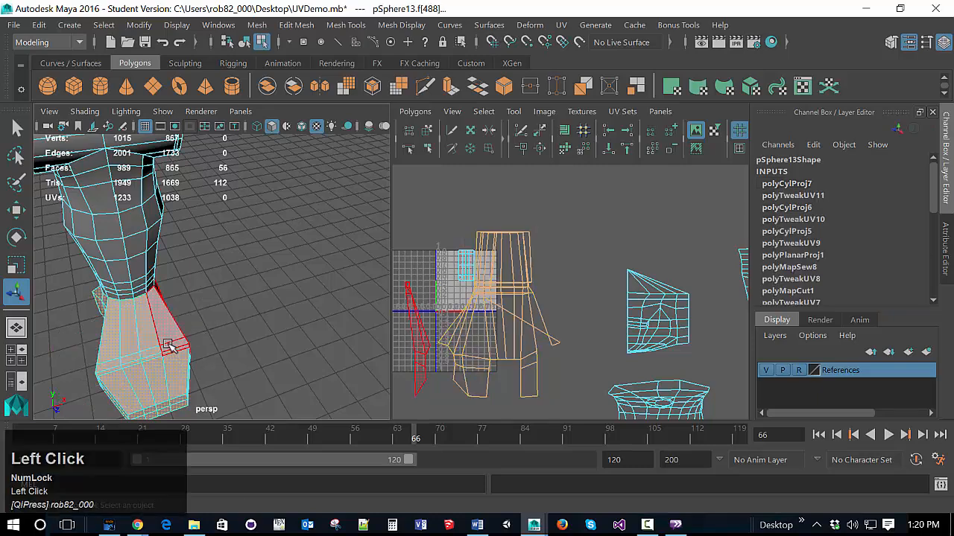
shift+click(168, 347)
alt+drag(251, 382, 165, 375)
Project the complete foot selection again with a new Cylindrical UV mapping whose Rotate X is 90
click(561, 25)
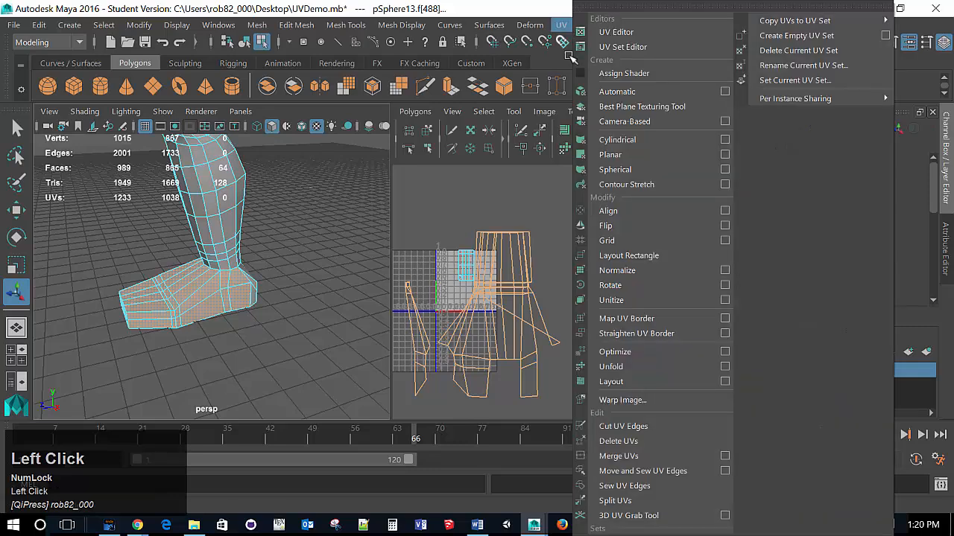
click(613, 139)
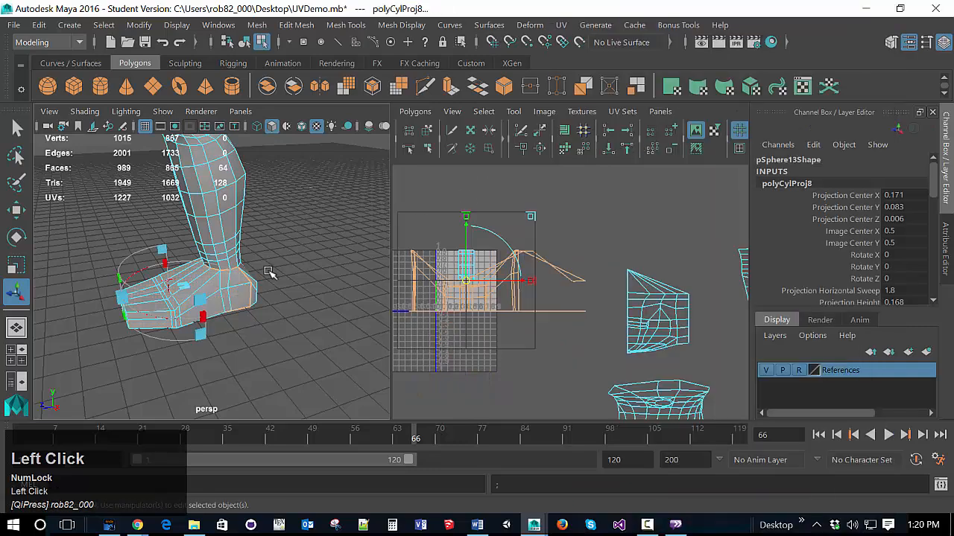
click(904, 255)
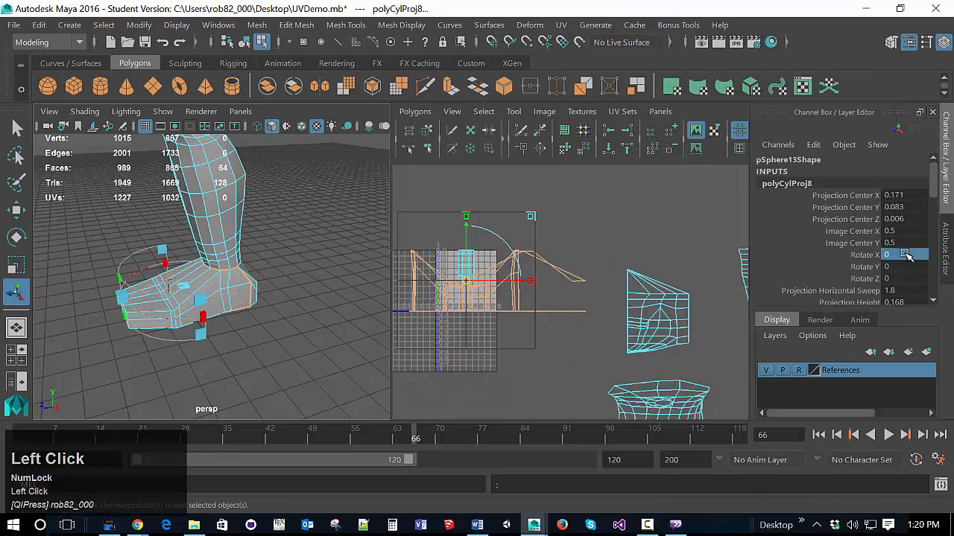
text(90)
key(Return)
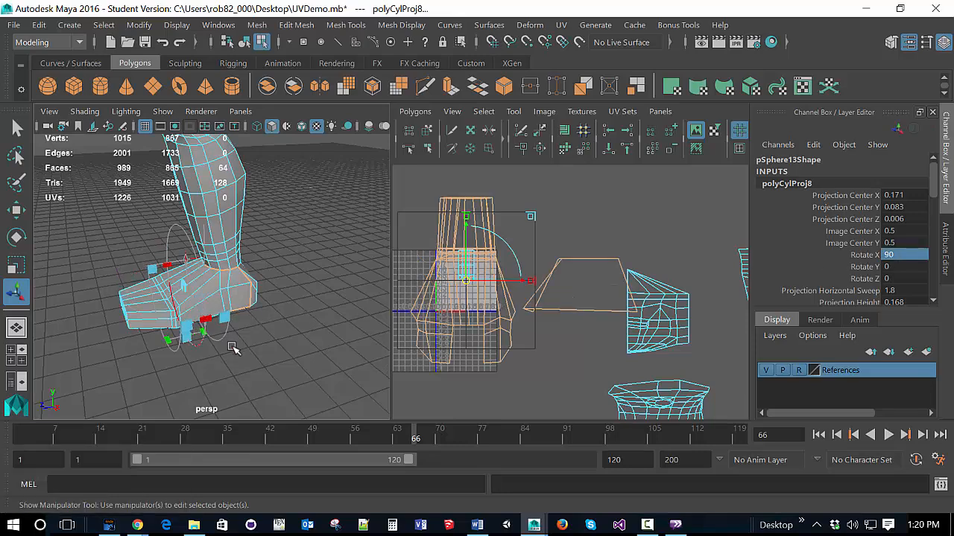
Select the faces of both UV shells that cover the foot's upper surface and sides
alt+drag(231, 344, 92, 284)
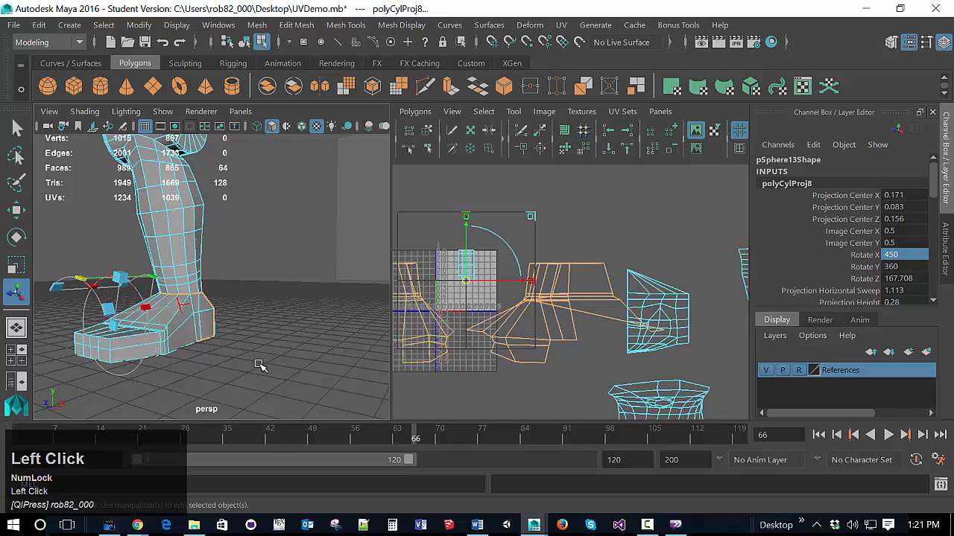
click(222, 336)
click(176, 335)
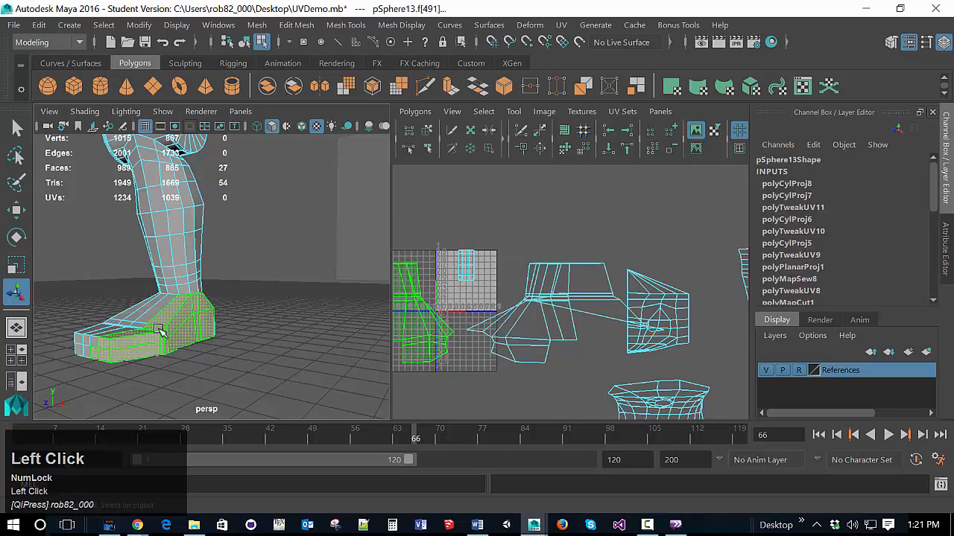
shift+click(147, 322)
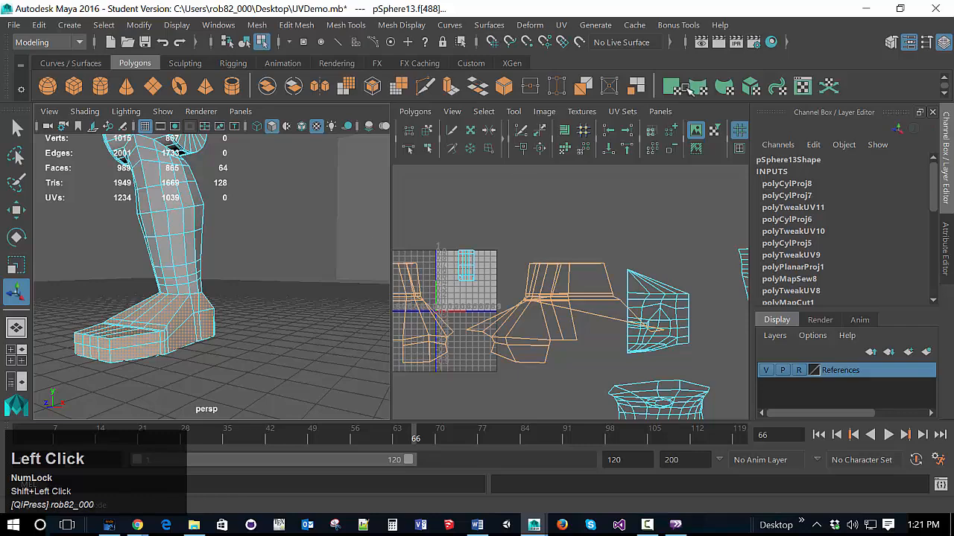
Apply a Planar UV projection to the selected foot faces and set its Rotate Y to 0
click(561, 24)
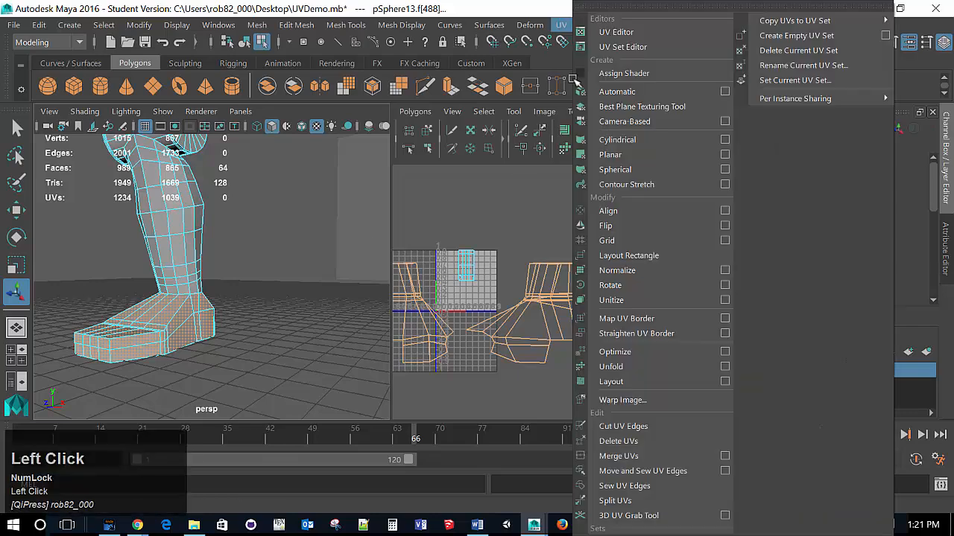
click(611, 154)
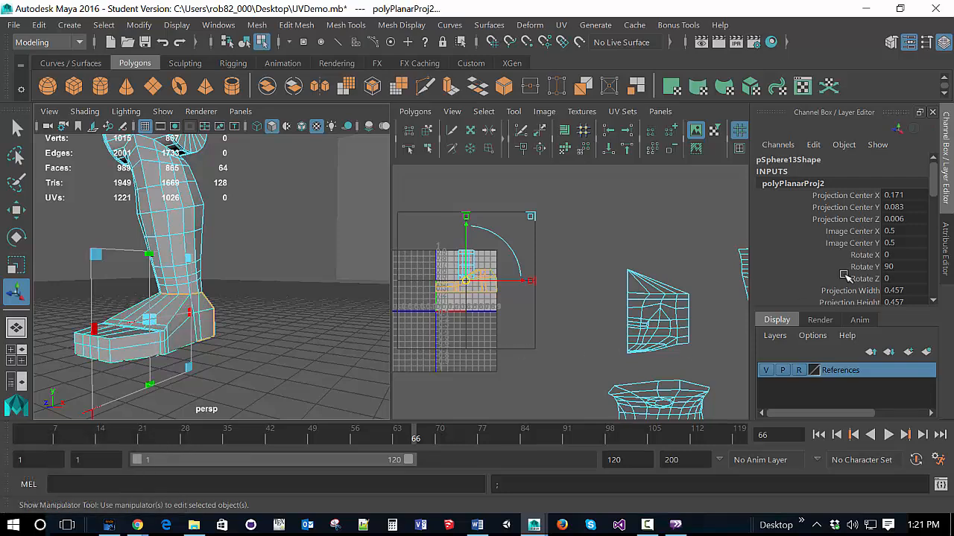
click(903, 266)
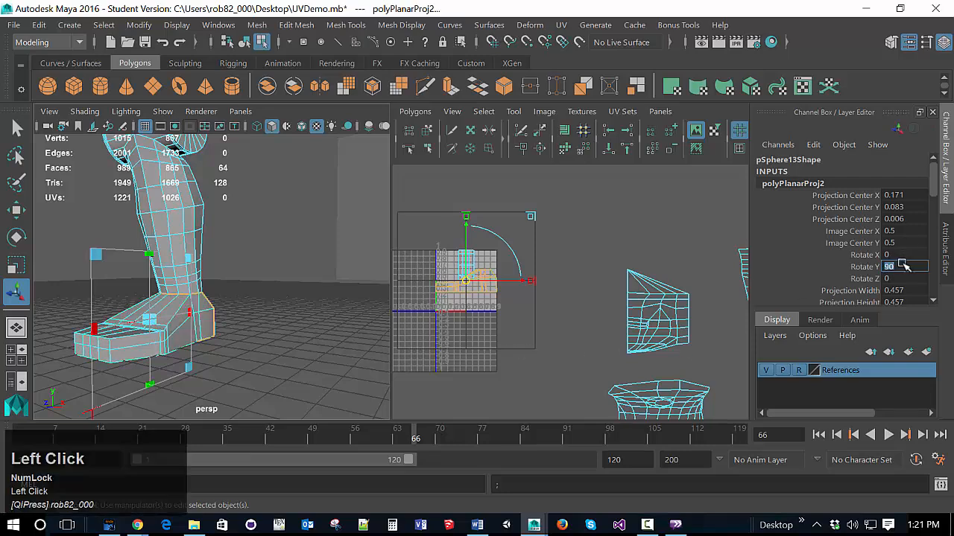
text(0)
click(902, 256)
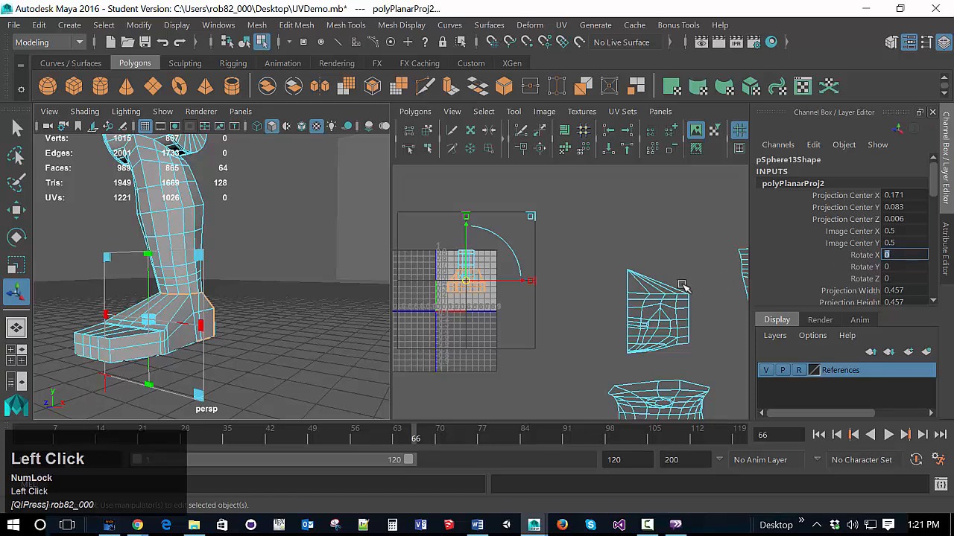
Try a Rotate Z of 90 on the foot's planar projection and reset it to 0
click(900, 278)
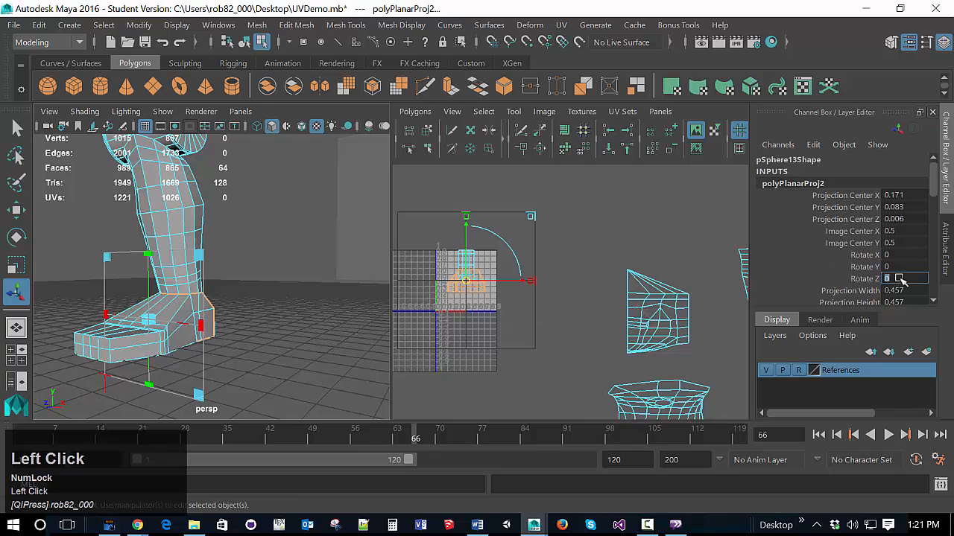
text(90)
key(Return)
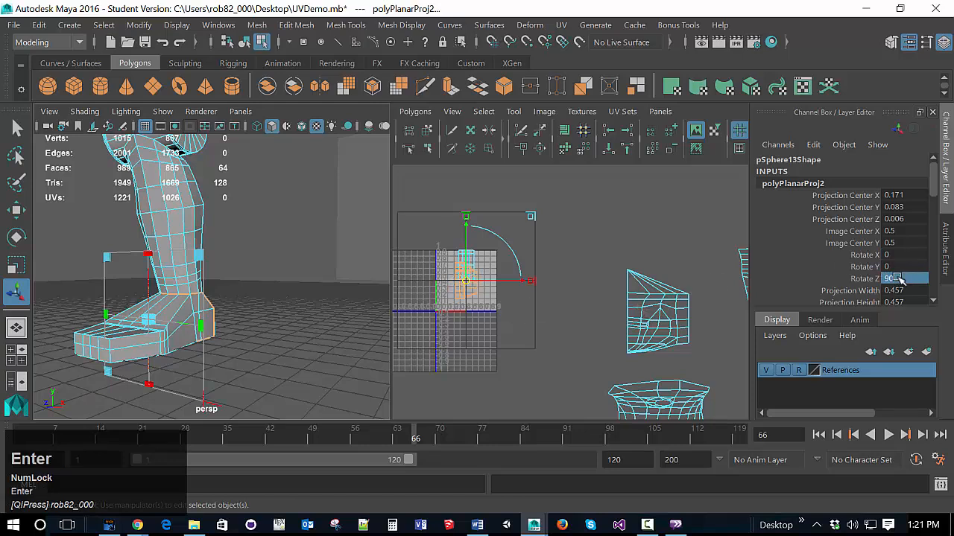
click(899, 278)
text(0)
Set the planar projection's Rotate X to 90 and reposition it, placing the foot shell at about Image Center X 2.241, Y 0.476
click(902, 255)
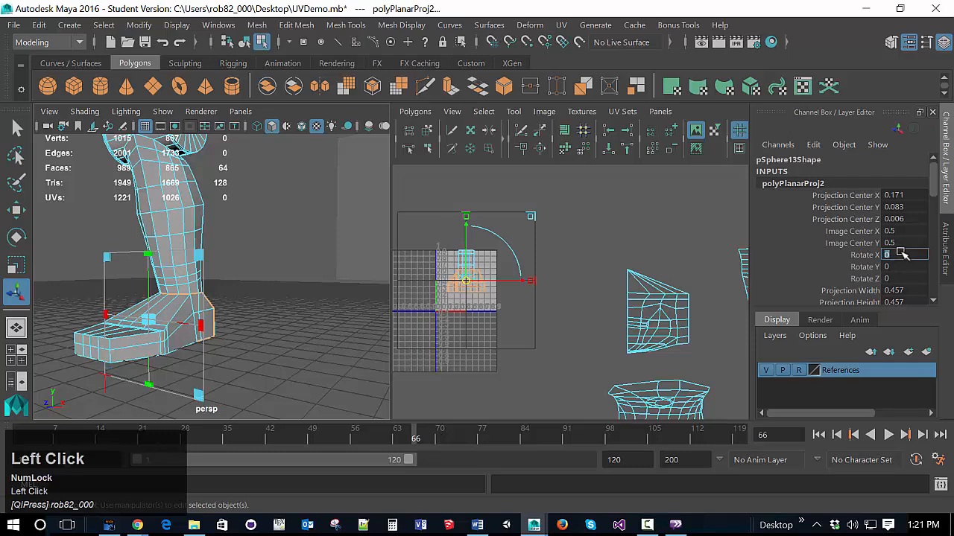
text(90)
key(Return)
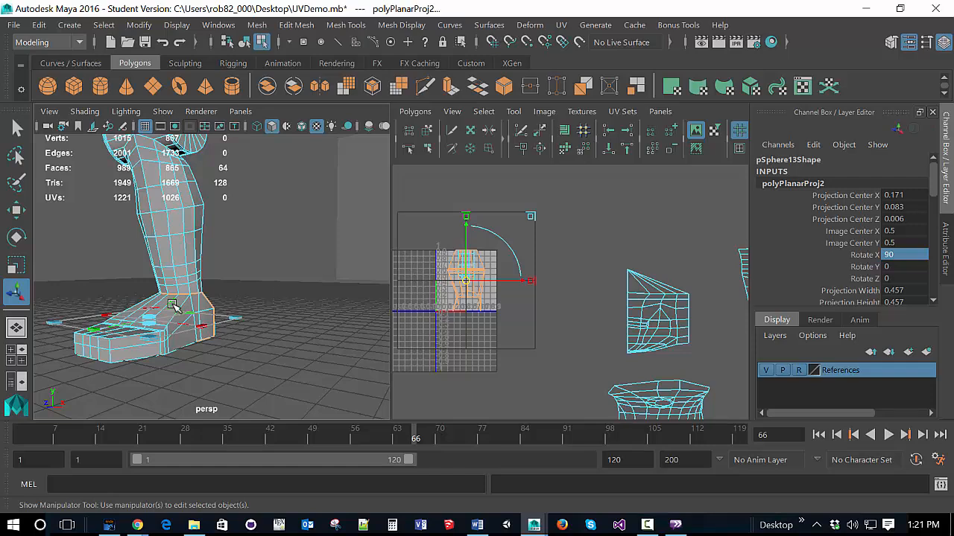
mouse_move(151, 320)
mouse_down()
mouse_move(135, 323)
mouse_move(158, 324)
mouse_up()
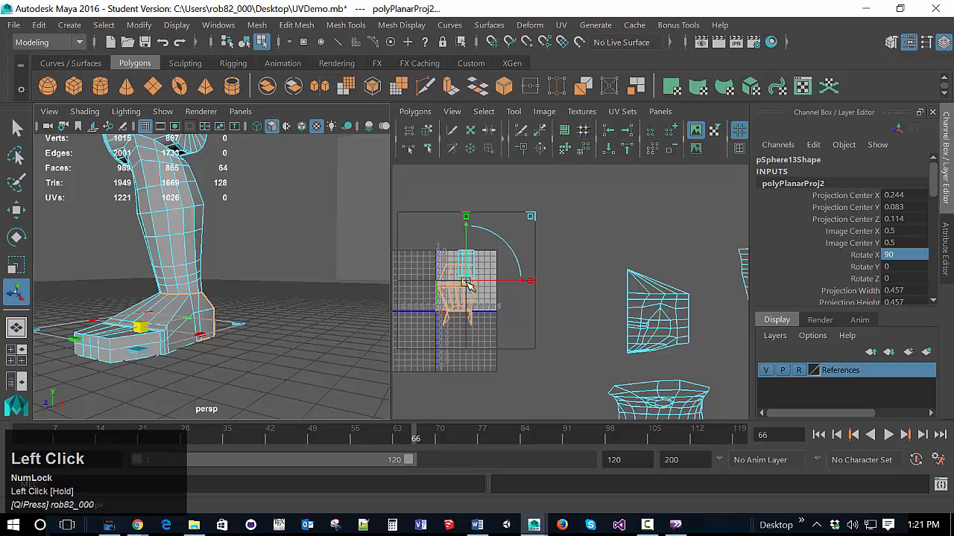
drag(467, 284, 572, 283)
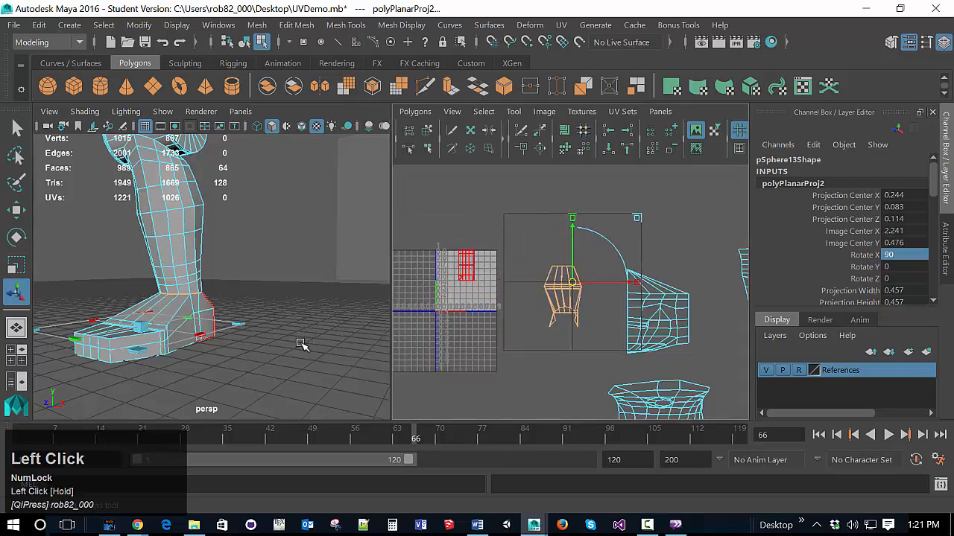
Select the remaining shell covering the heel and rear sole, and switch to face component selection
alt+drag(242, 359, 317, 330)
click(317, 330)
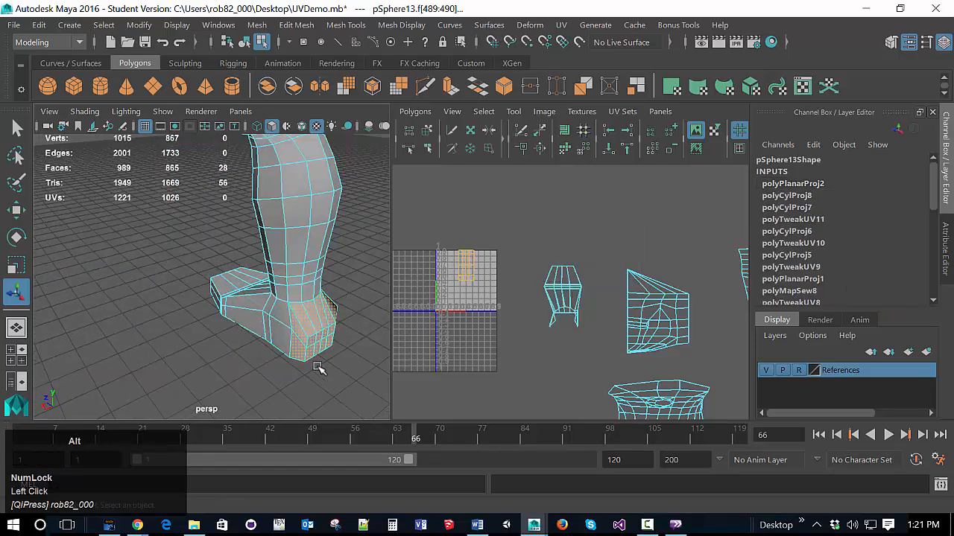
alt+drag(320, 365, 336, 322)
click(331, 335)
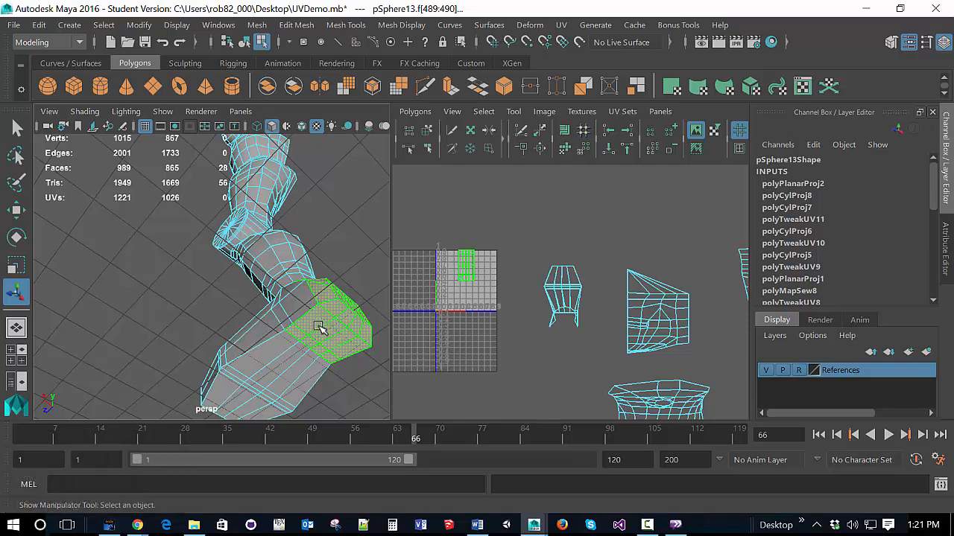
ctrl+click(330, 345)
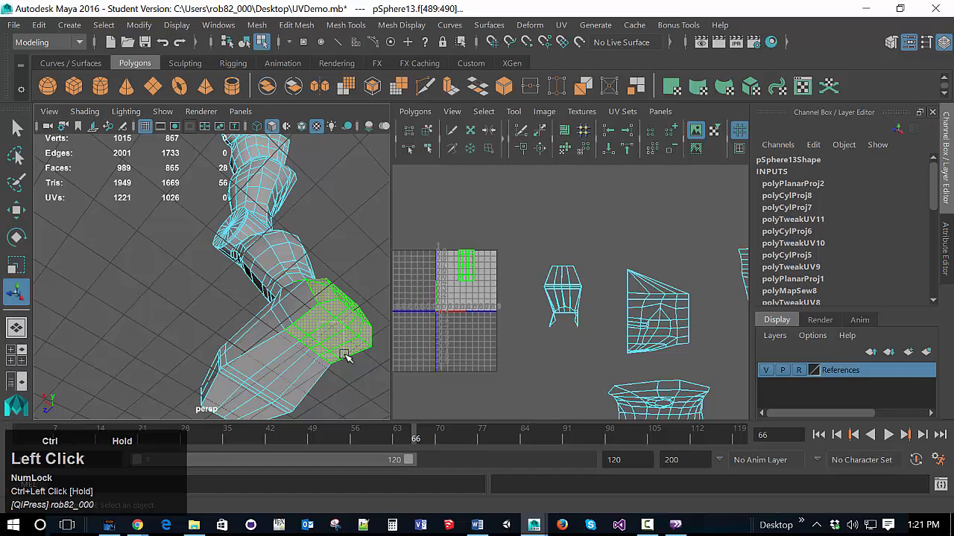
ctrl+drag(343, 354, 346, 322)
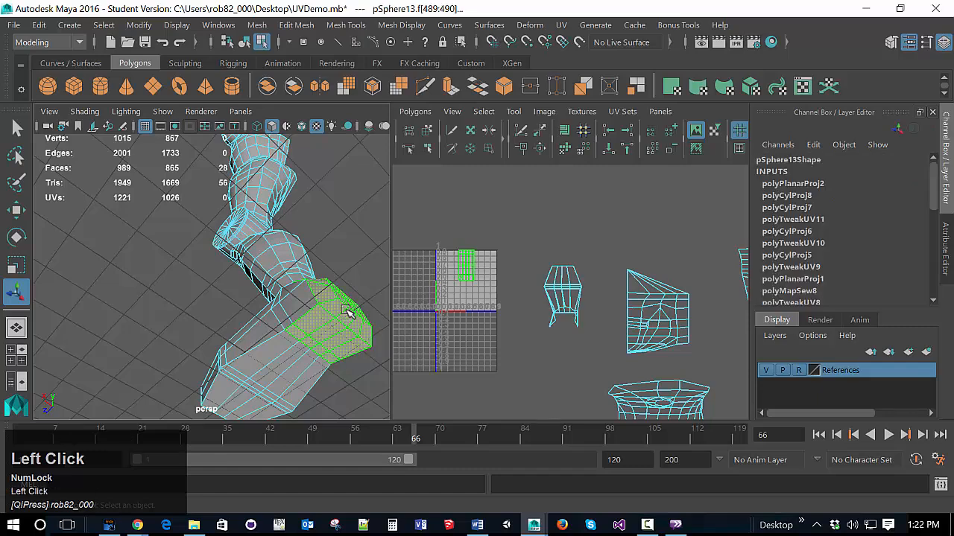
right_drag(346, 311, 342, 156)
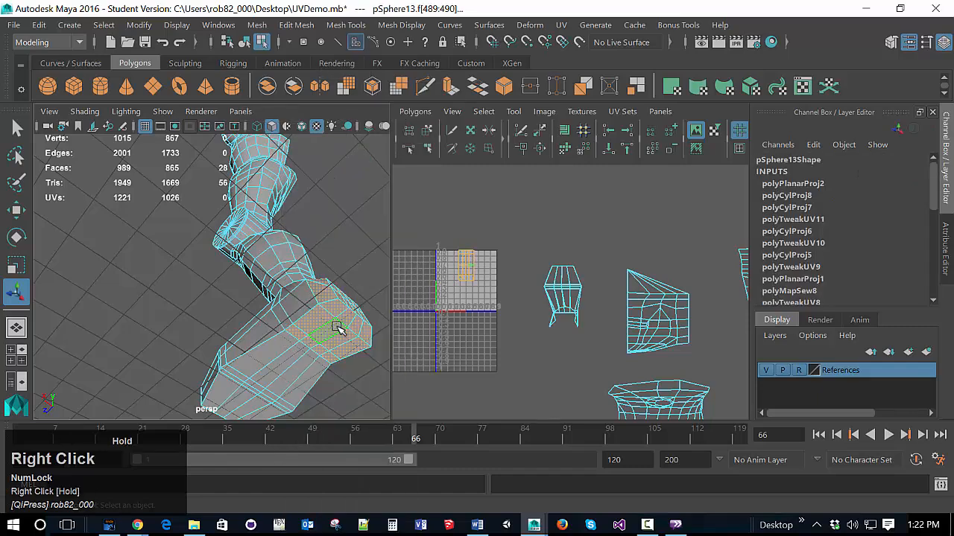
Remove the sole faces from the selection, leaving only the faces around the back and sides of the heel selected
shift+click(334, 317)
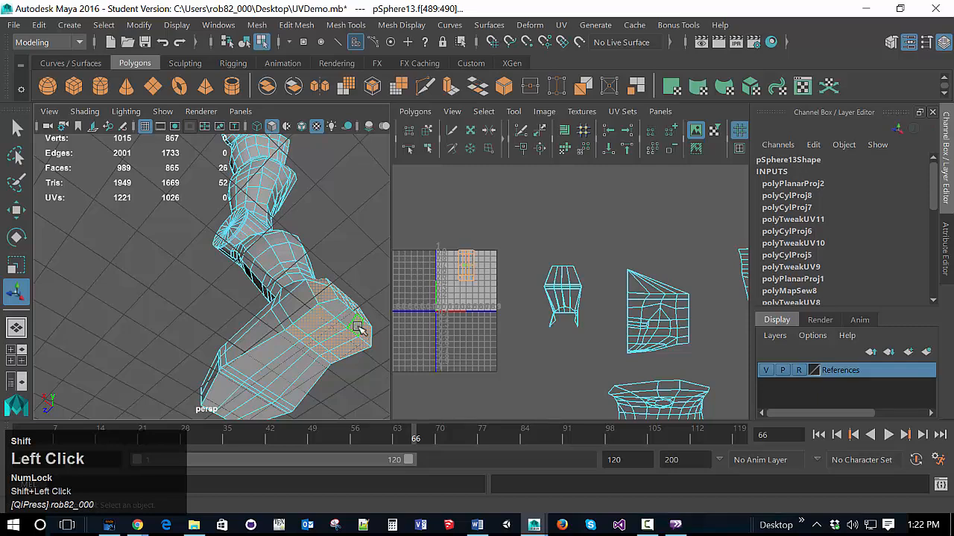
shift+click(334, 363)
shift+click(319, 324)
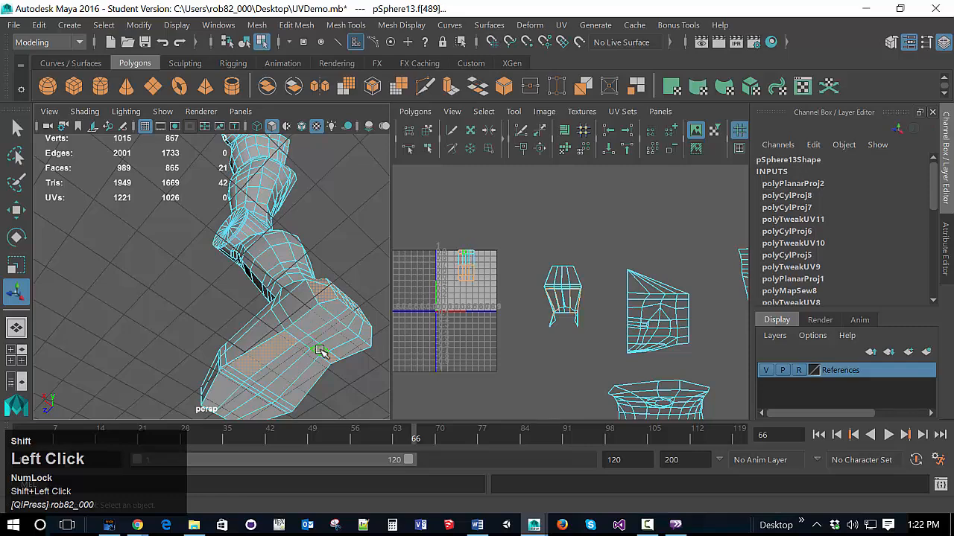
shift+click(263, 362)
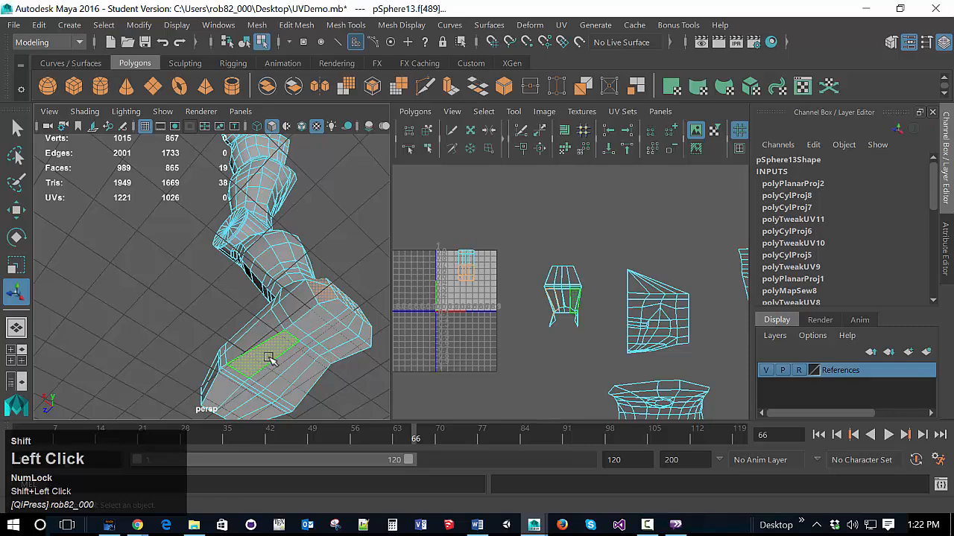
alt+drag(365, 356, 396, 384)
shift+click(240, 365)
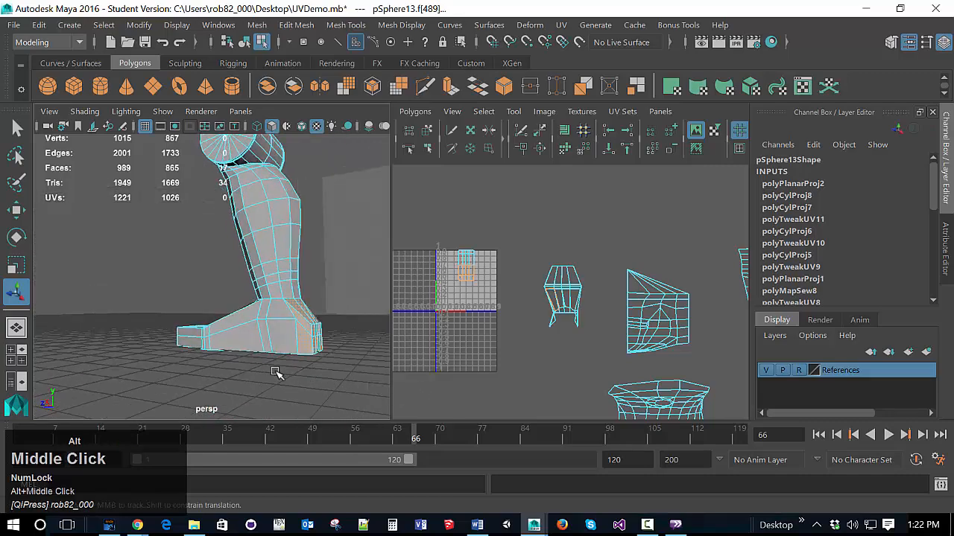
alt+middle_drag(273, 368, 221, 366)
alt+drag(192, 371, 117, 362)
shift+click(152, 357)
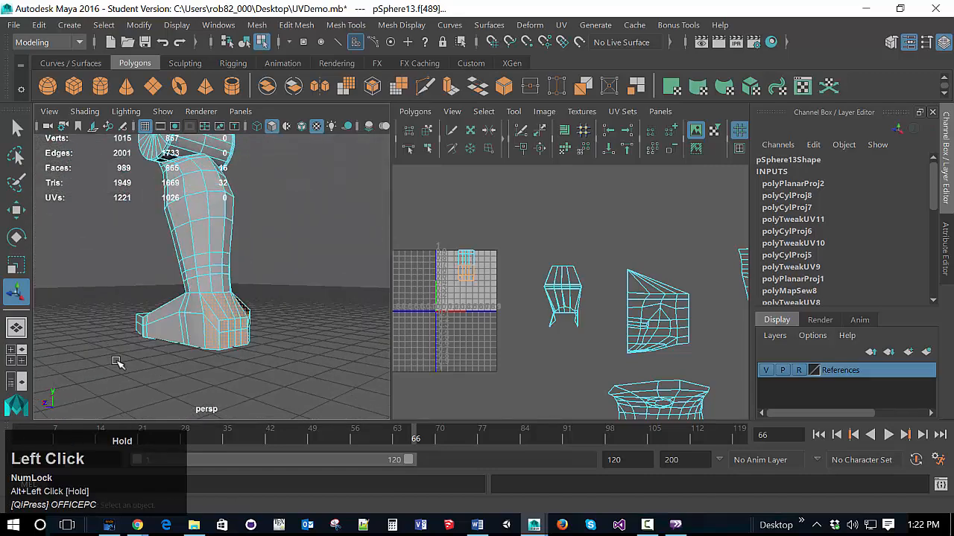
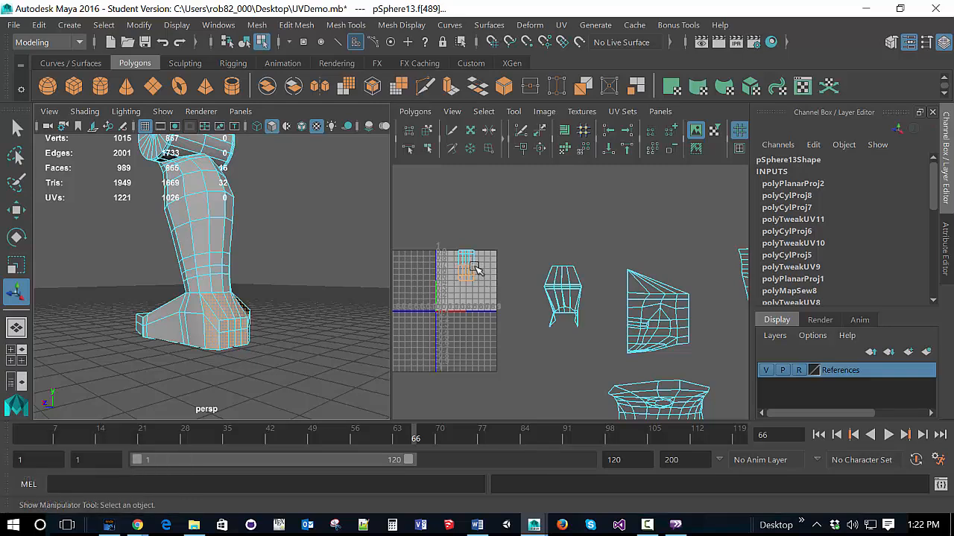
Try moving the heel faces' UVs below the foot shell, and undo the move
key(w)
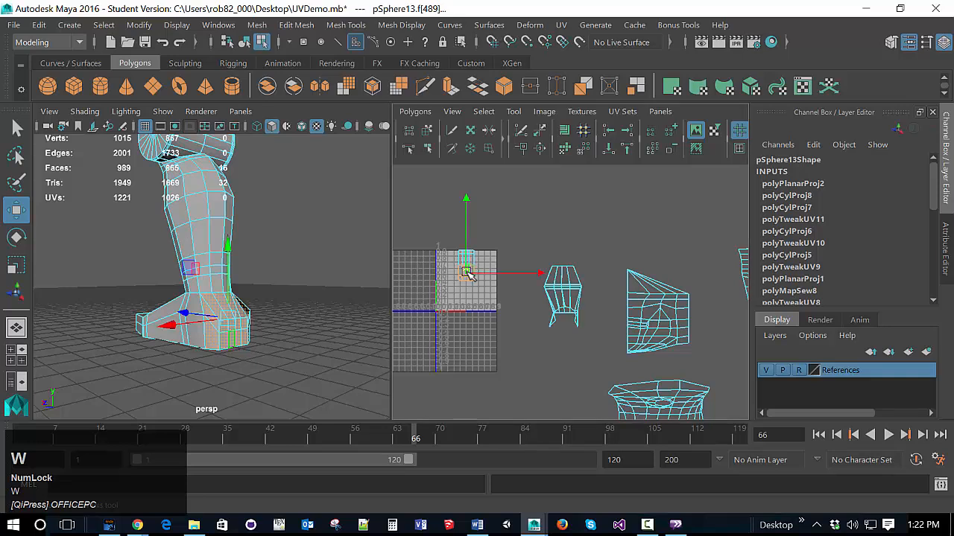
drag(467, 273, 530, 359)
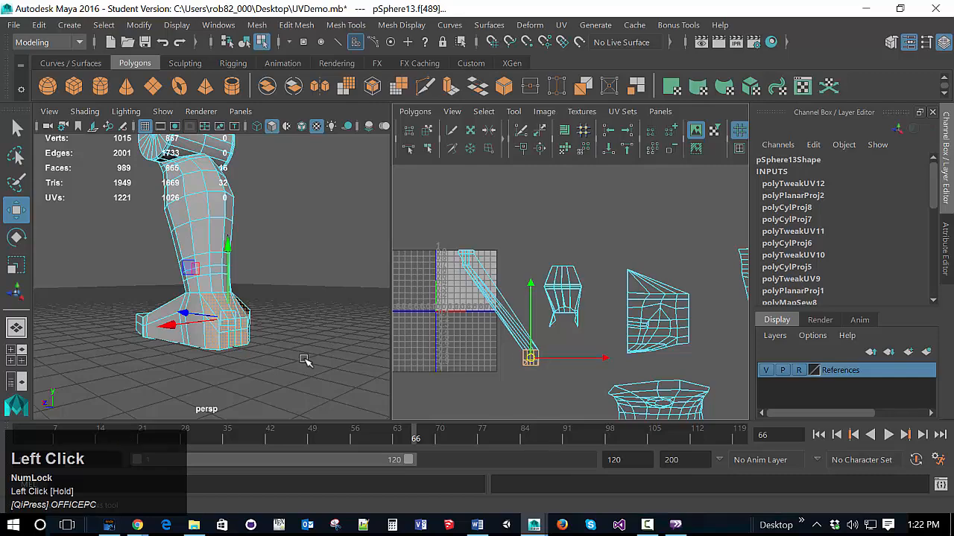
mouse_move(274, 372)
alt+mouse_down()
mouse_move(119, 384)
mouse_move(276, 375)
alt+mouse_up()
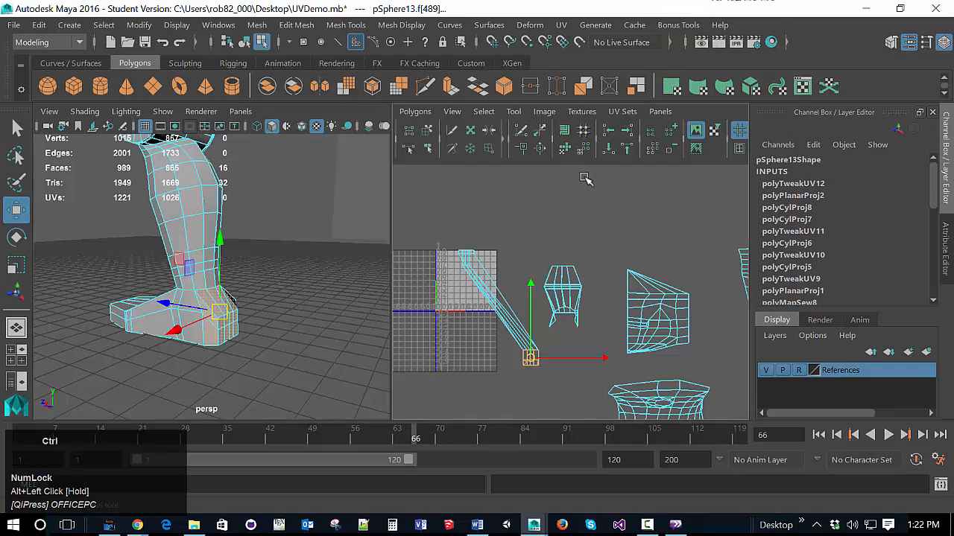
key(ctrl+z)
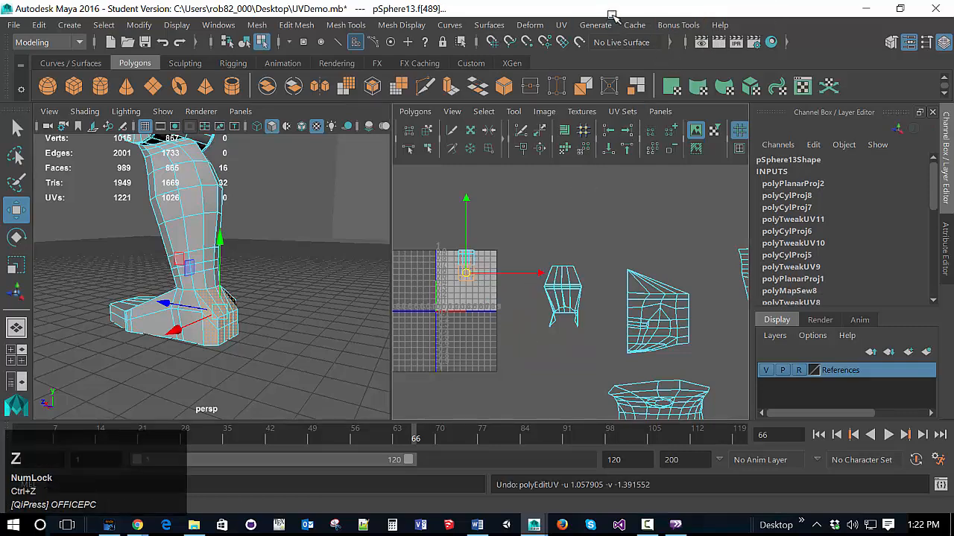
Apply a Planar UV projection with Rotate Y 0 to the heel faces and move their shell beneath the foot shell
click(561, 25)
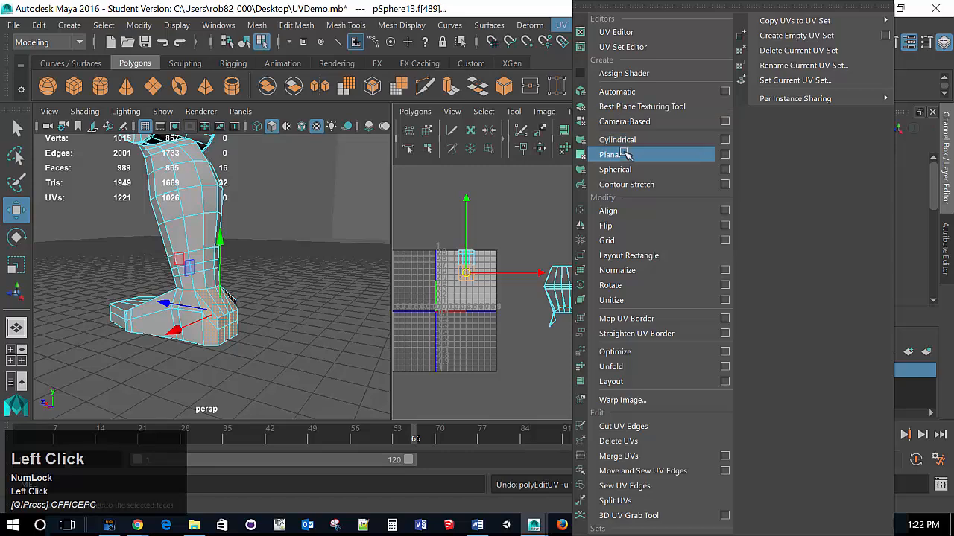
click(610, 155)
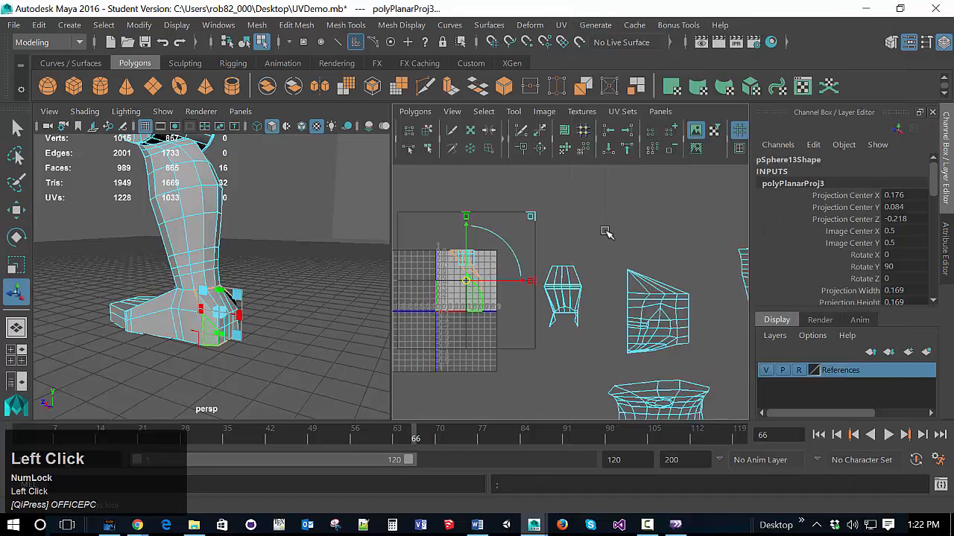
double_click(906, 267)
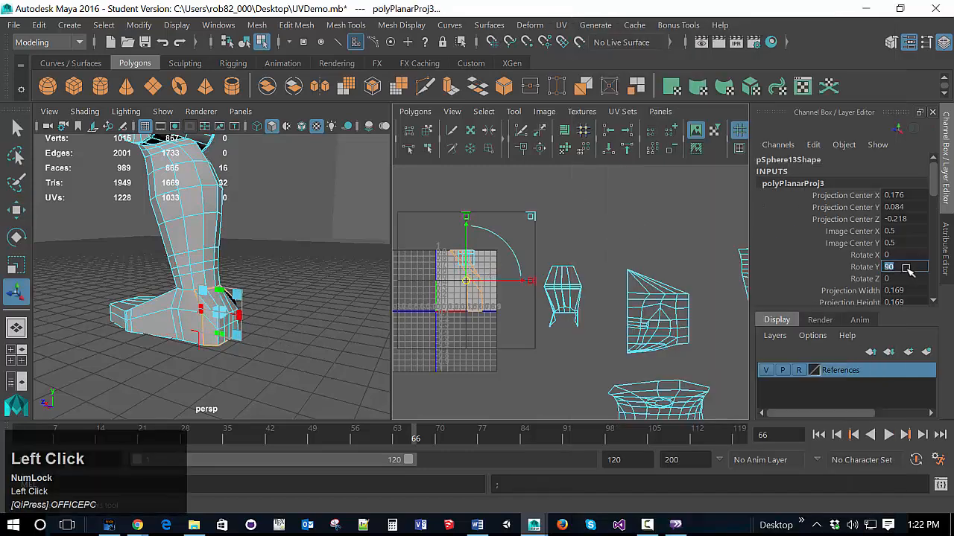
text(0)
click(906, 279)
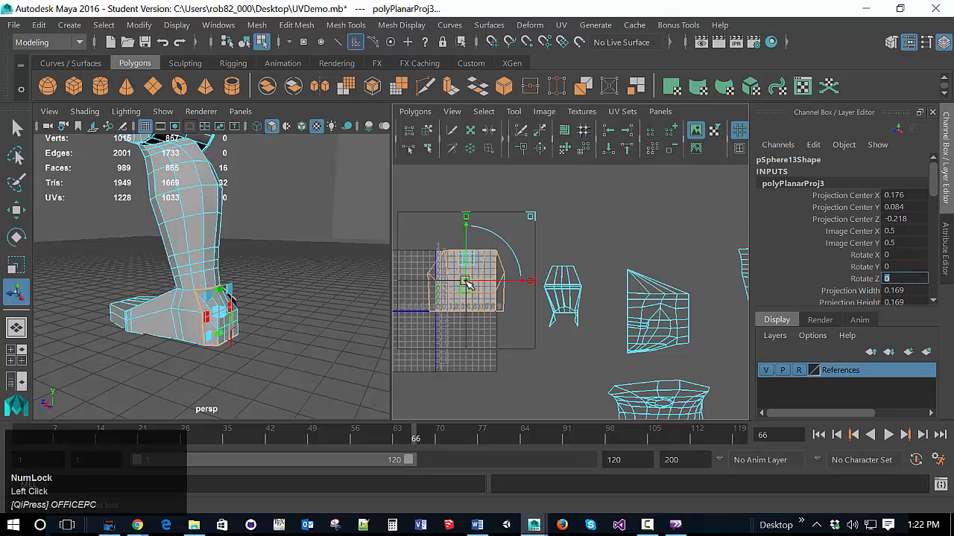
drag(466, 283, 564, 361)
click(496, 307)
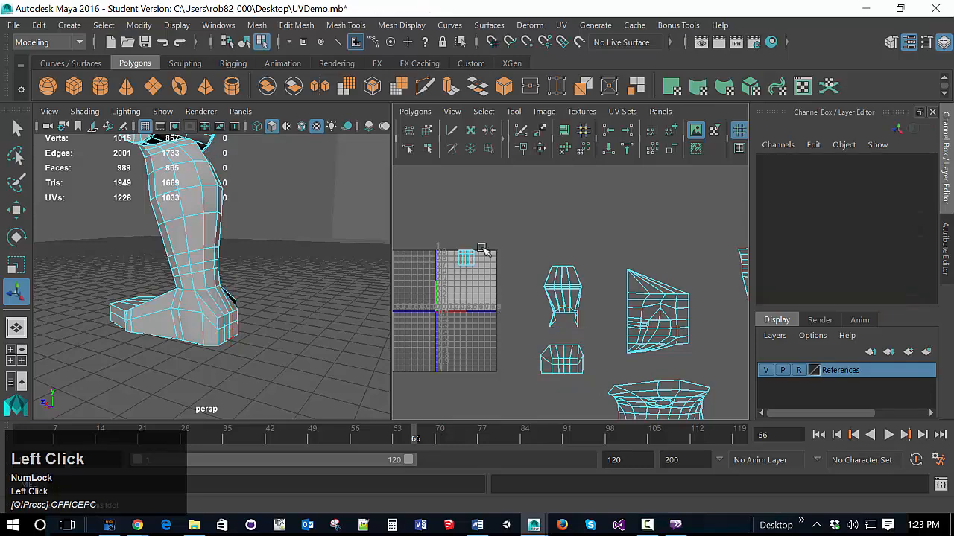
Select the rear sole shell in the UV grid and add the mid-sole faces under the arch to the selection
drag(446, 254, 488, 284)
alt+drag(260, 321, 234, 266)
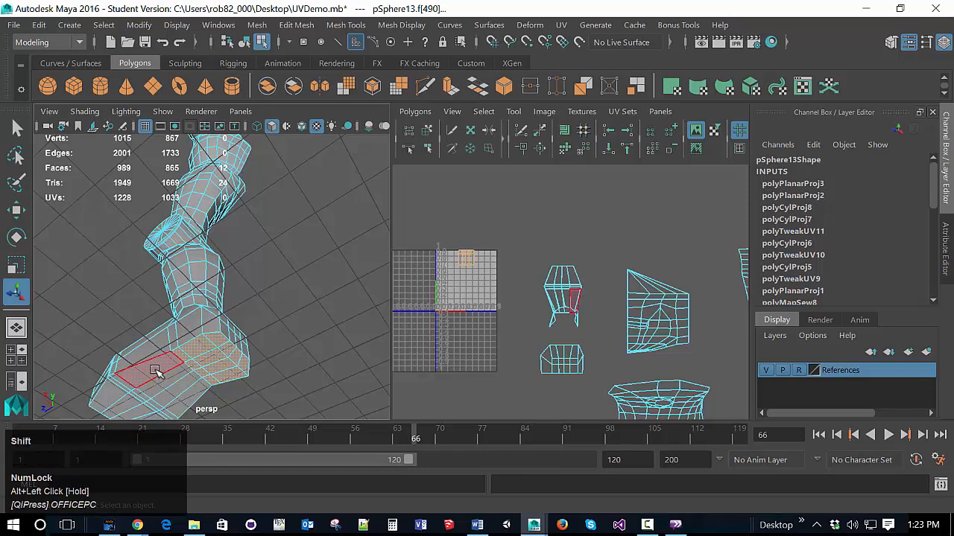
shift+click(154, 371)
shift+click(163, 386)
shift+click(171, 394)
shift+click(179, 406)
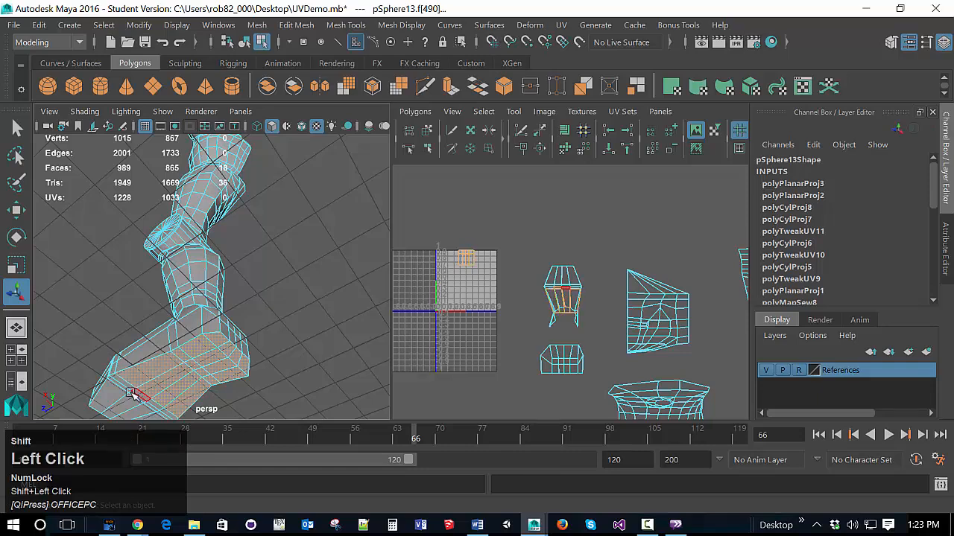
Add the narrow strip of faces across the sole and the long faces under the front of the foot to the selection
alt+drag(155, 372, 361, 379)
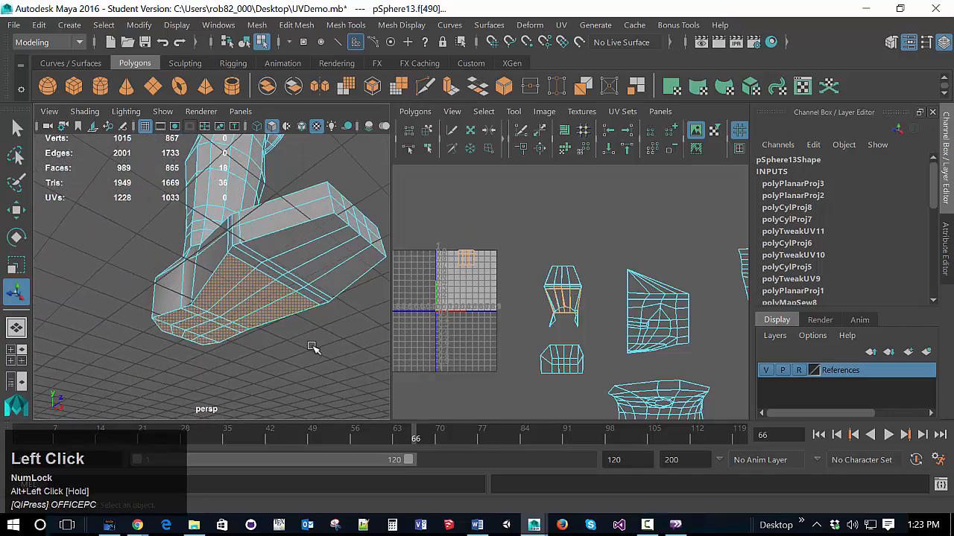
shift+click(252, 265)
shift+click(268, 267)
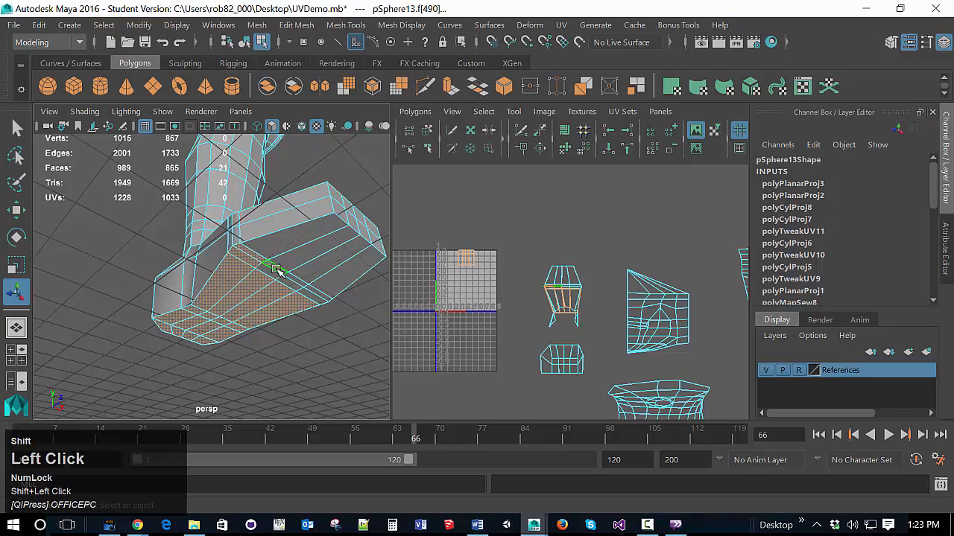
shift+click(275, 271)
shift+click(287, 281)
shift+click(298, 283)
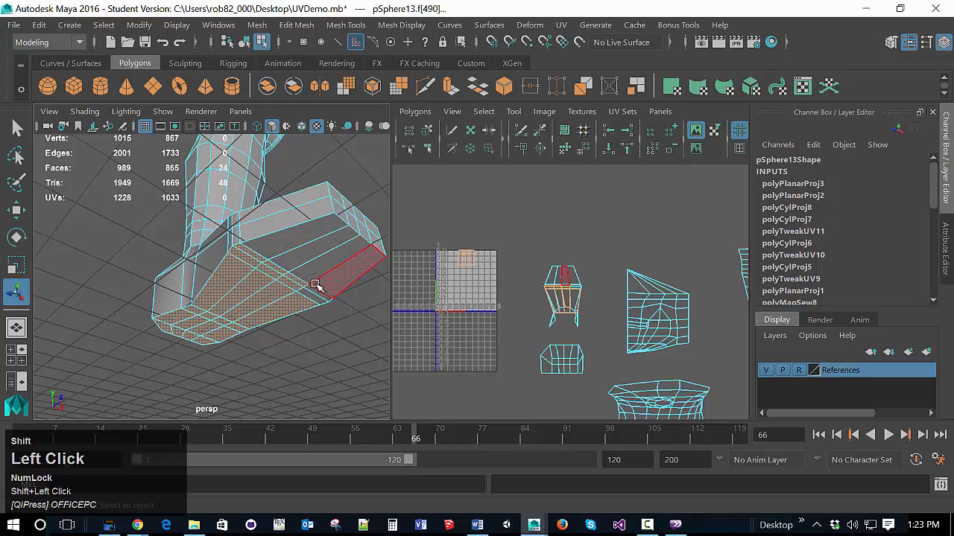
shift+click(316, 290)
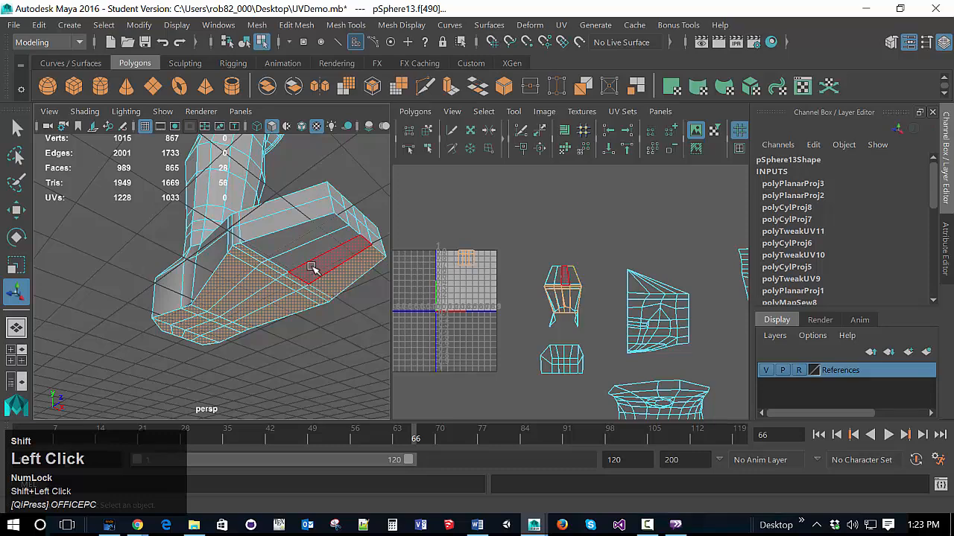
shift+click(312, 268)
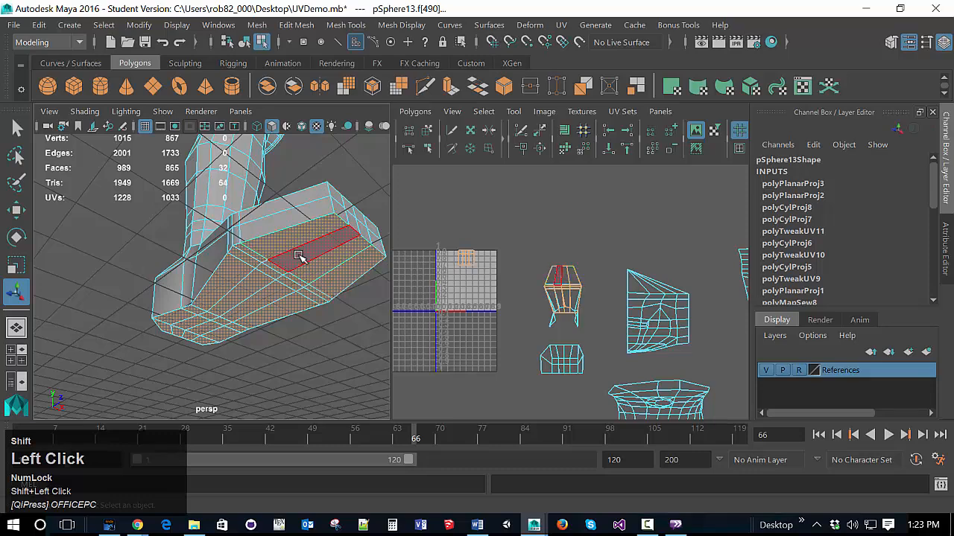
shift+click(298, 256)
Remove the faces on the side and top of the foot from the selection, leaving only the sole faces selected
alt+drag(296, 357, 154, 339)
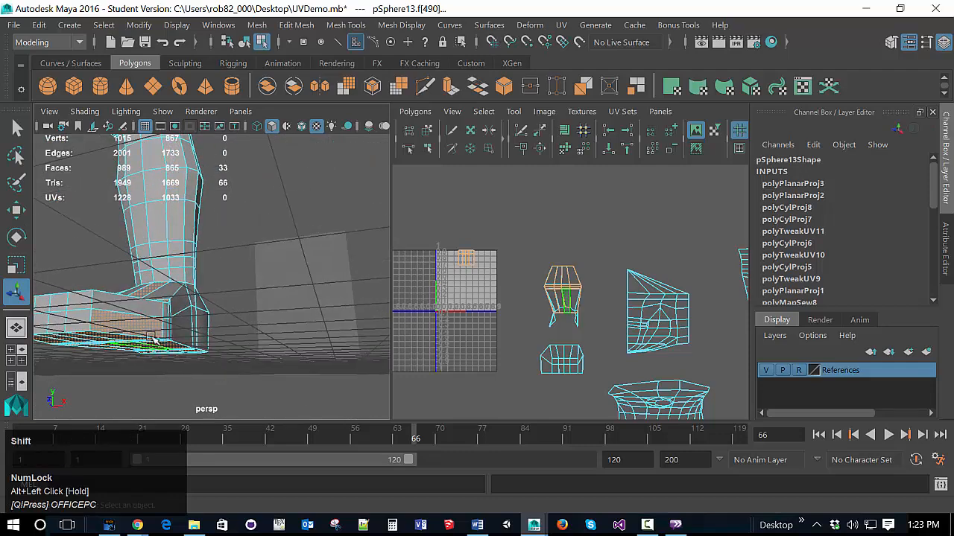
shift+click(154, 295)
shift+click(159, 294)
shift+click(153, 292)
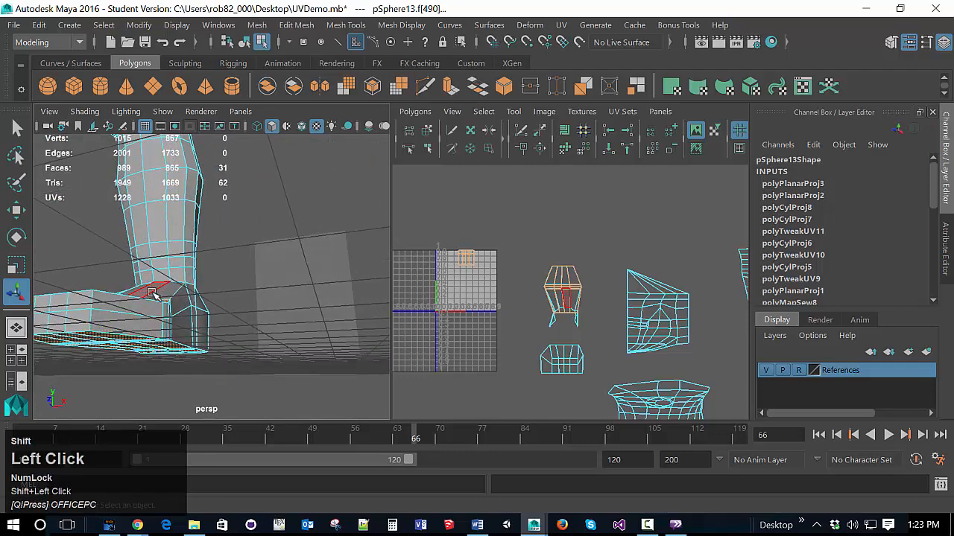
alt+drag(206, 343, 208, 375)
shift+click(177, 391)
shift+click(176, 393)
shift+click(140, 385)
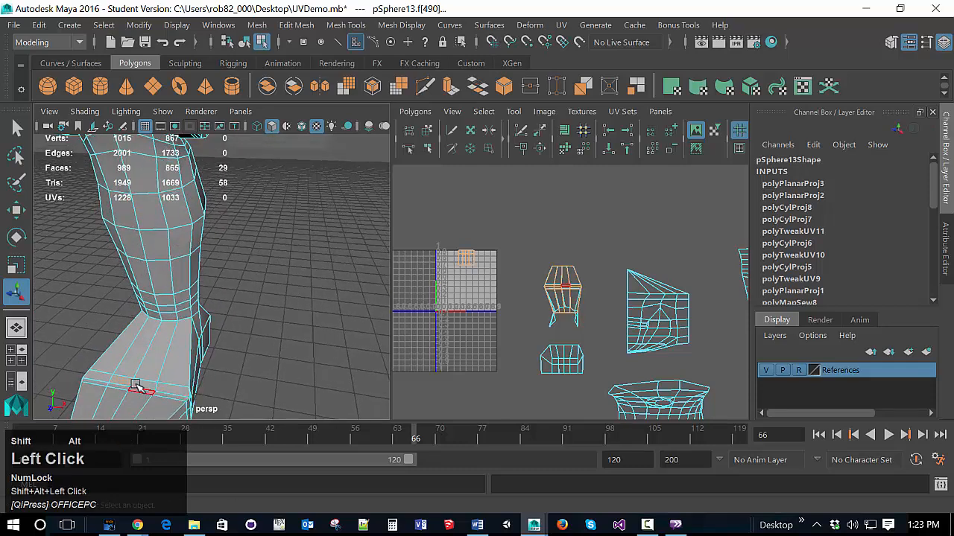
shift+click(123, 383)
Apply a Planar UV projection to the sole faces and set its Rotate Y to 0
alt+drag(234, 397, 240, 350)
scroll(511, 330, down, 4)
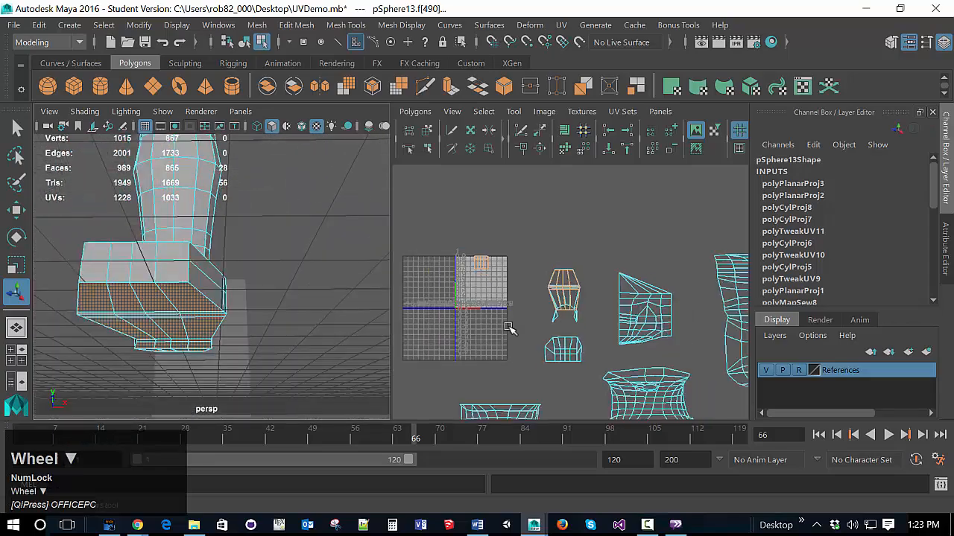
scroll(509, 328, up, 3)
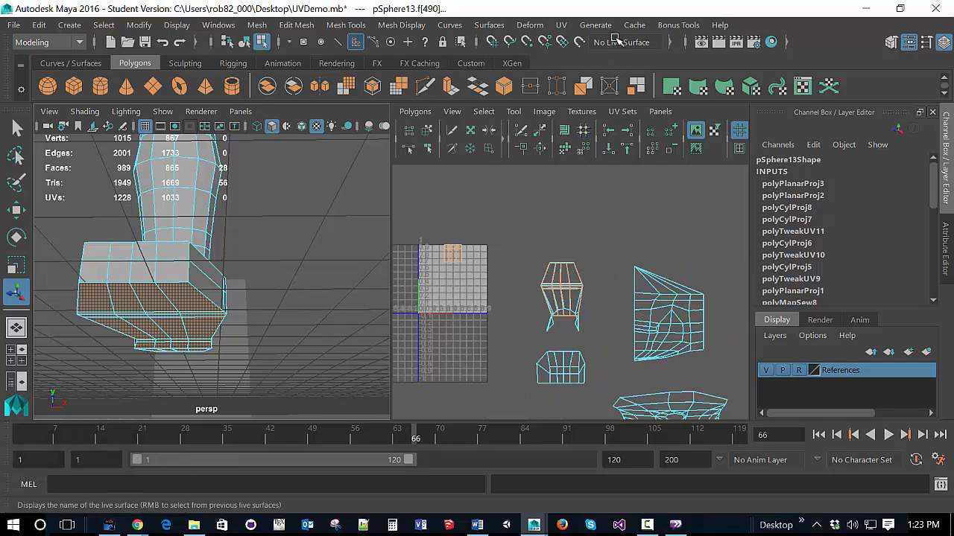
click(568, 27)
click(628, 156)
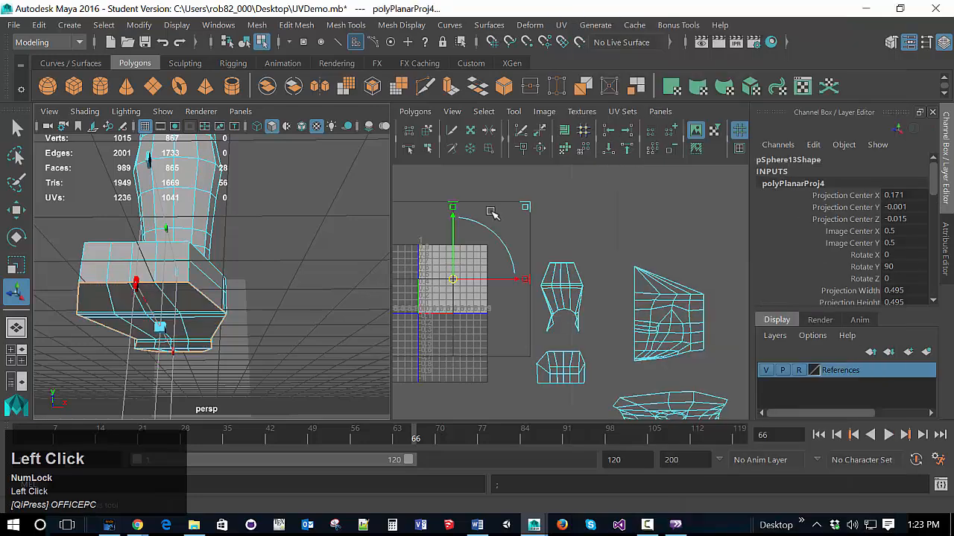
scroll(250, 334, down, 3)
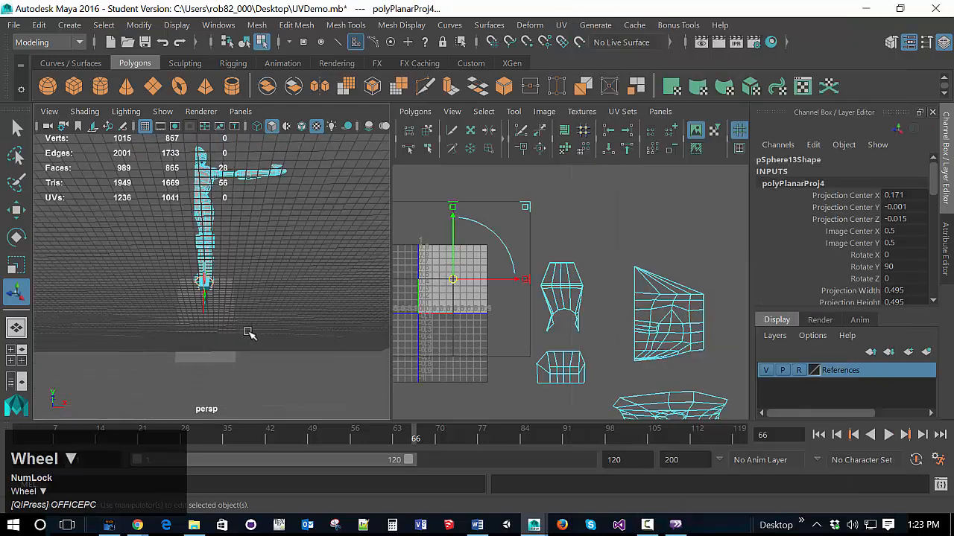
scroll(250, 332, up, 1)
click(904, 270)
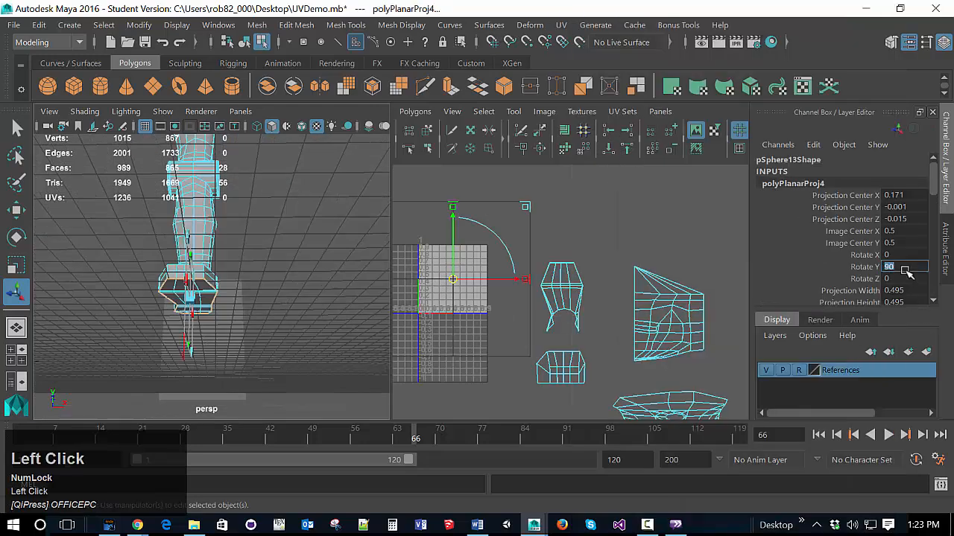
text(0)
key(Return)
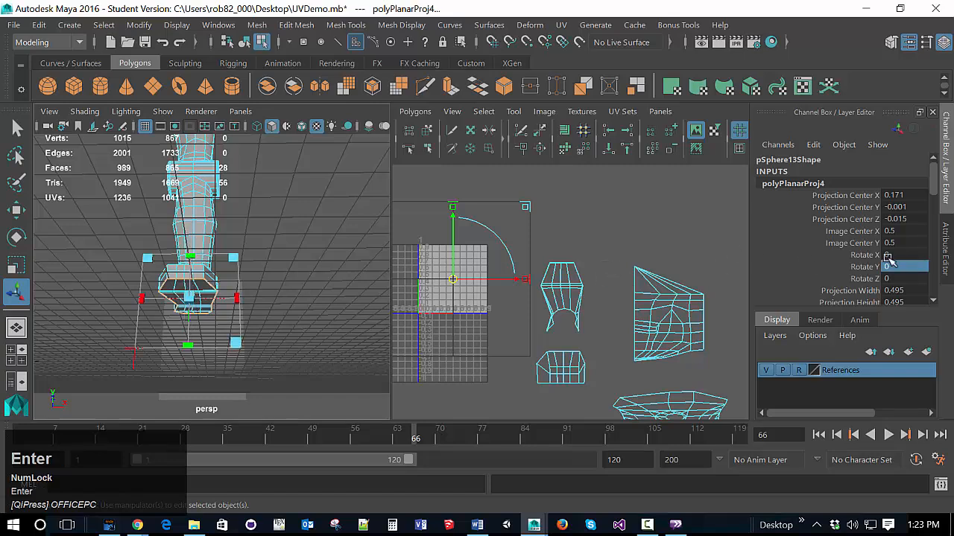
Try a Rotate Z of 90 on the sole projection, and reset it to 0
click(905, 277)
text(90)
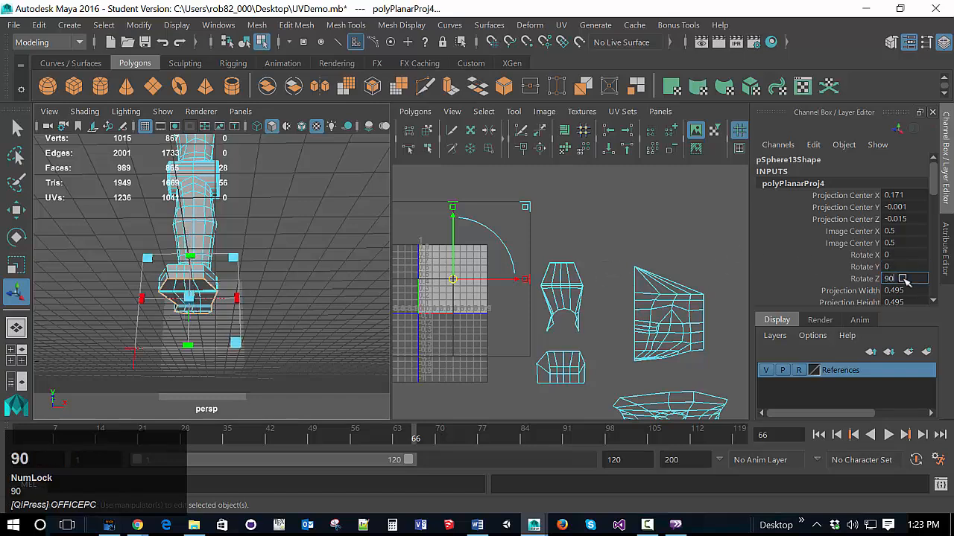
key(Return)
click(905, 277)
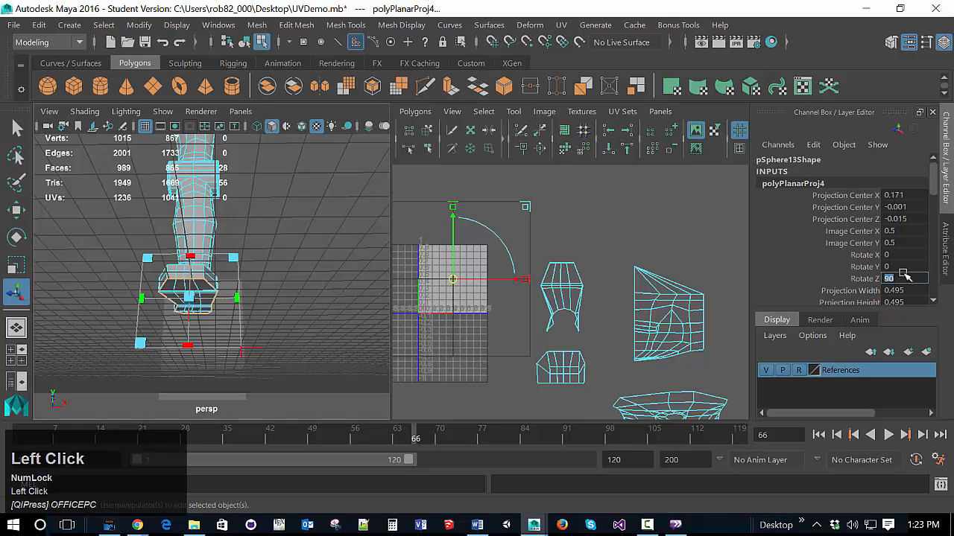
text(0)
Set the projection's Rotate X to 90 and move the sole shell beside the foot shell
click(900, 254)
text(90)
key(Return)
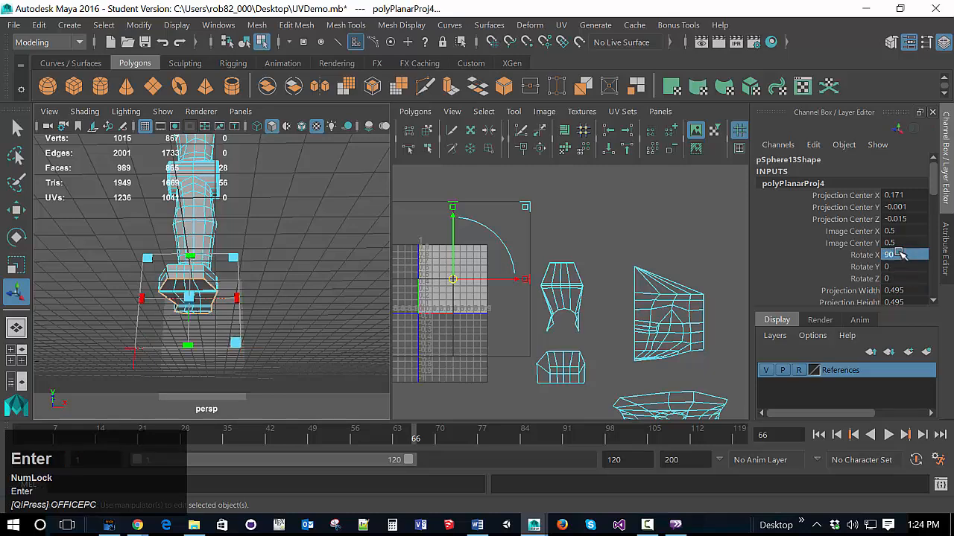
drag(456, 283, 611, 299)
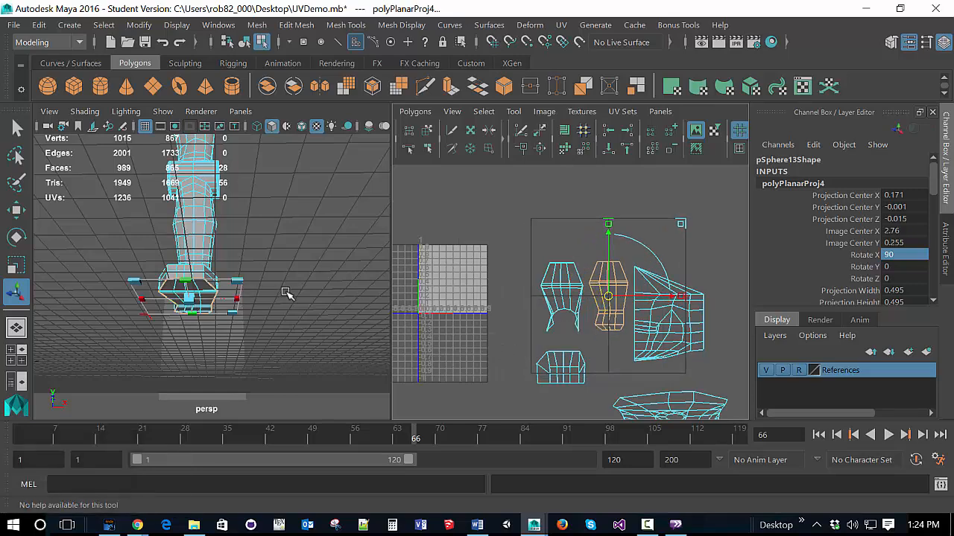
Select the foot, heel and sole shells together and scale them down to about half their size
scroll(285, 295, down, 3)
alt+drag(284, 296, 215, 330)
scroll(291, 306, down, 3)
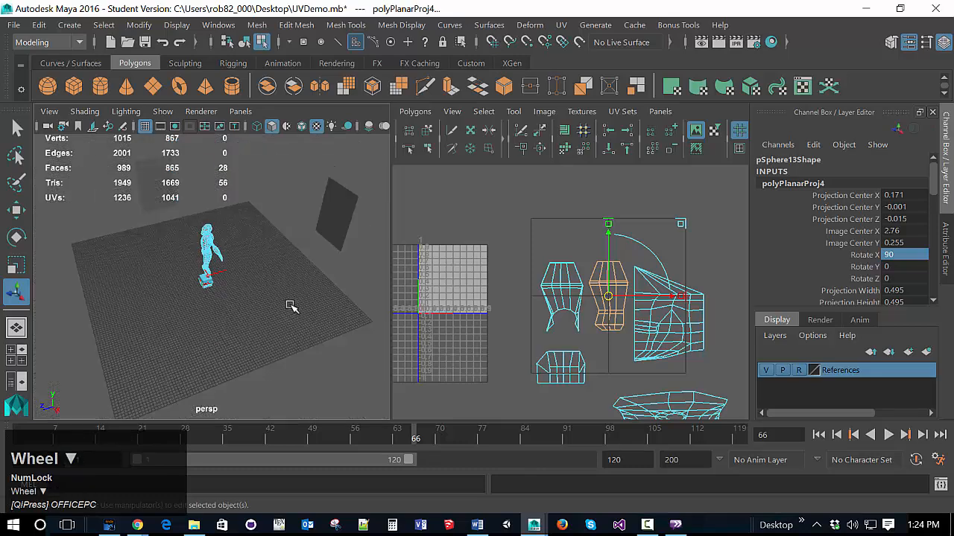
scroll(306, 297, up, 3)
scroll(635, 304, down, 5)
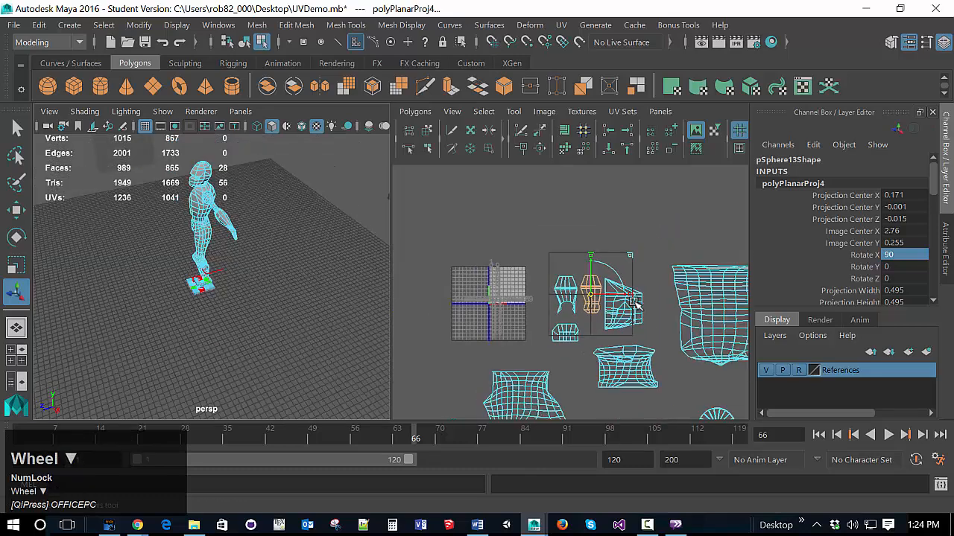
alt+middle_drag(635, 304, 553, 268)
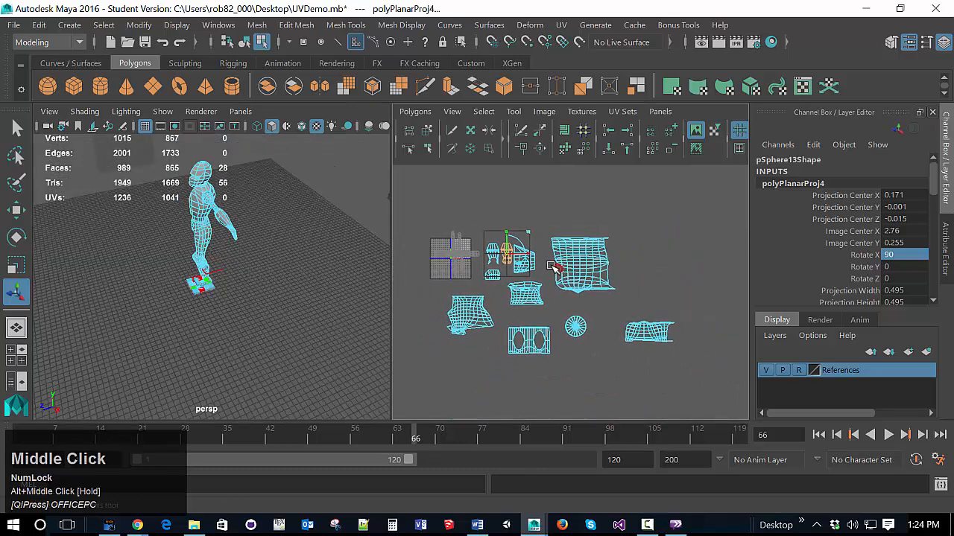
scroll(553, 267, up, 2)
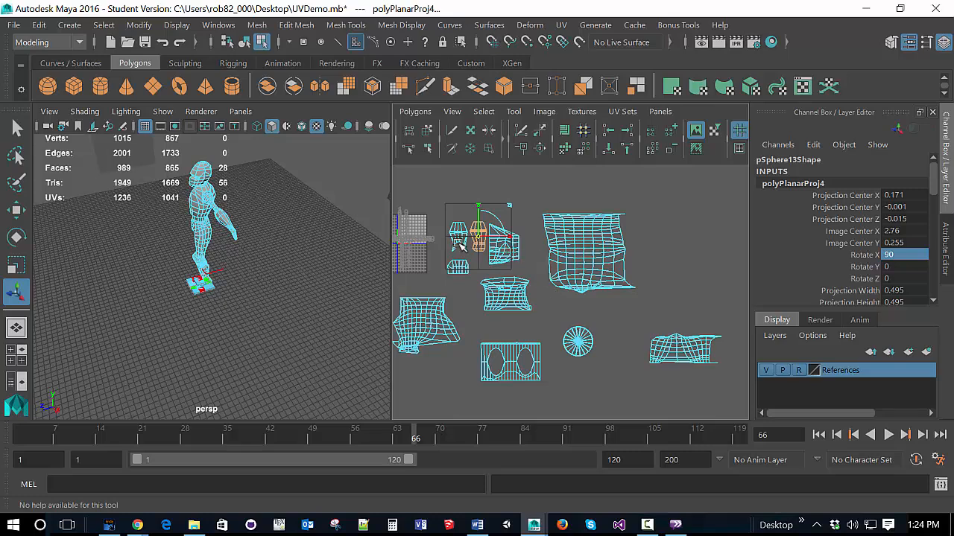
drag(439, 201, 488, 285)
click(445, 201)
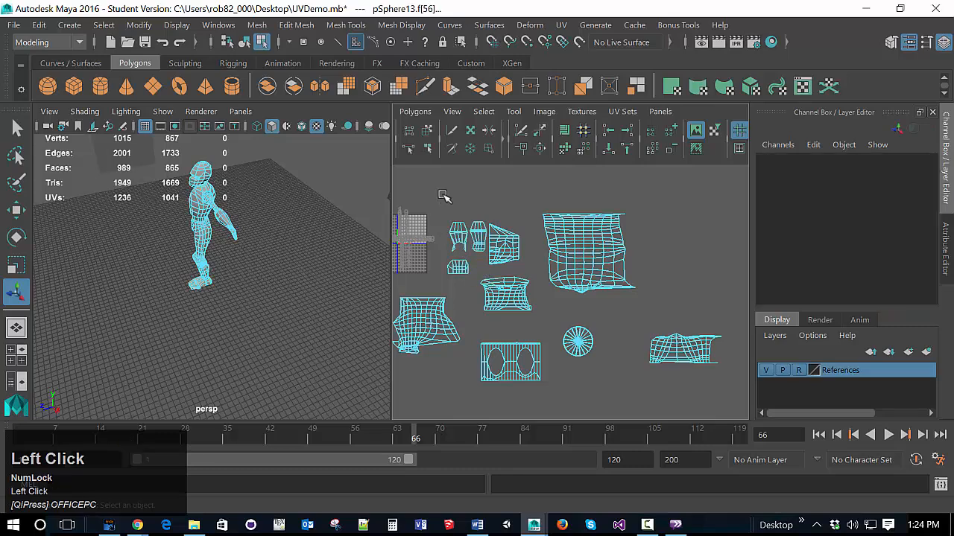
drag(436, 193, 483, 273)
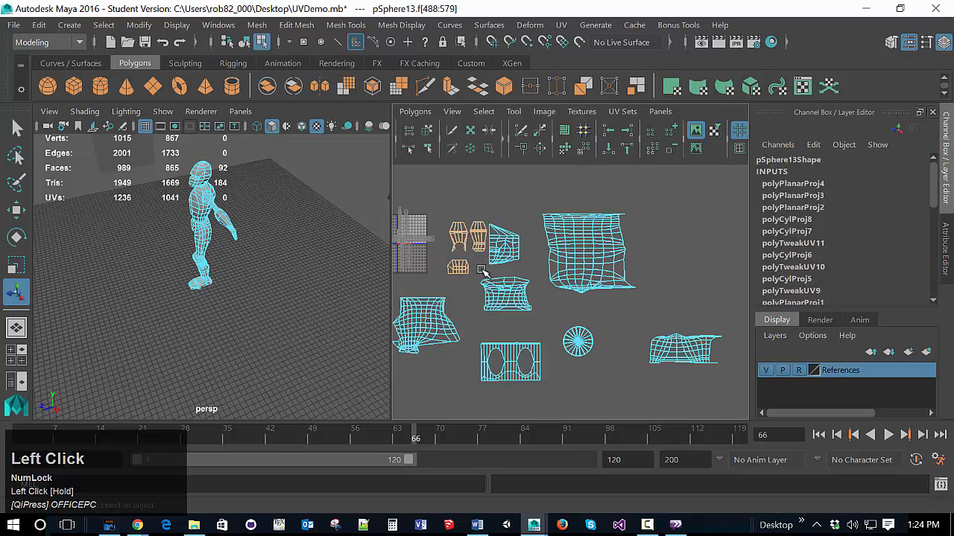
key(e)
key(r)
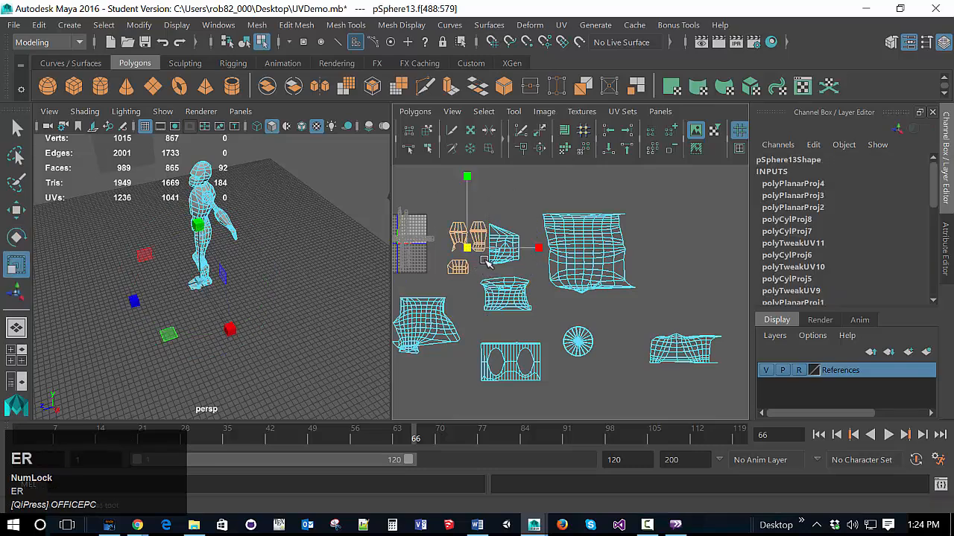
drag(473, 247, 430, 247)
Scale down the largest UV shell and move it closer to the shell beside it
scroll(484, 253, up, 2)
scroll(484, 253, down, 2)
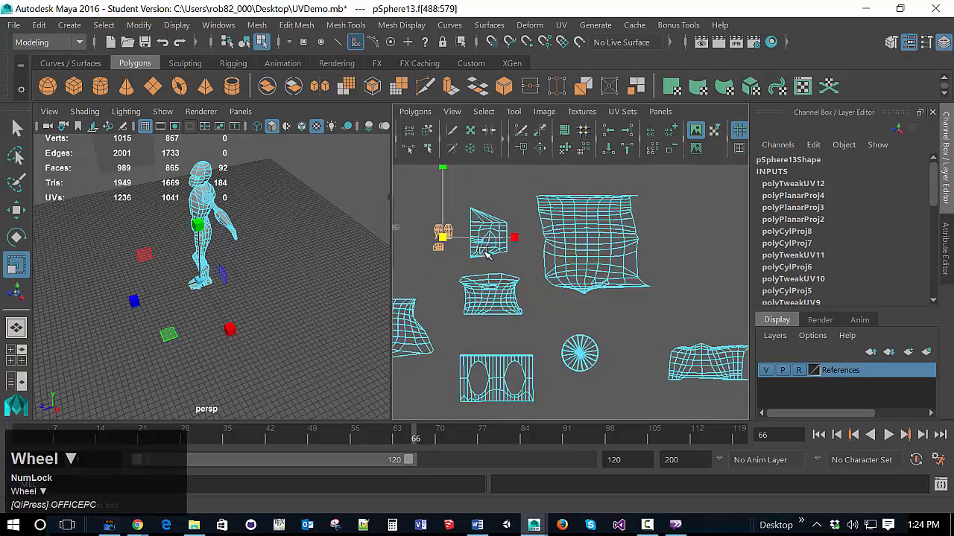
scroll(484, 253, up, 1)
alt+middle_drag(484, 253, 544, 297)
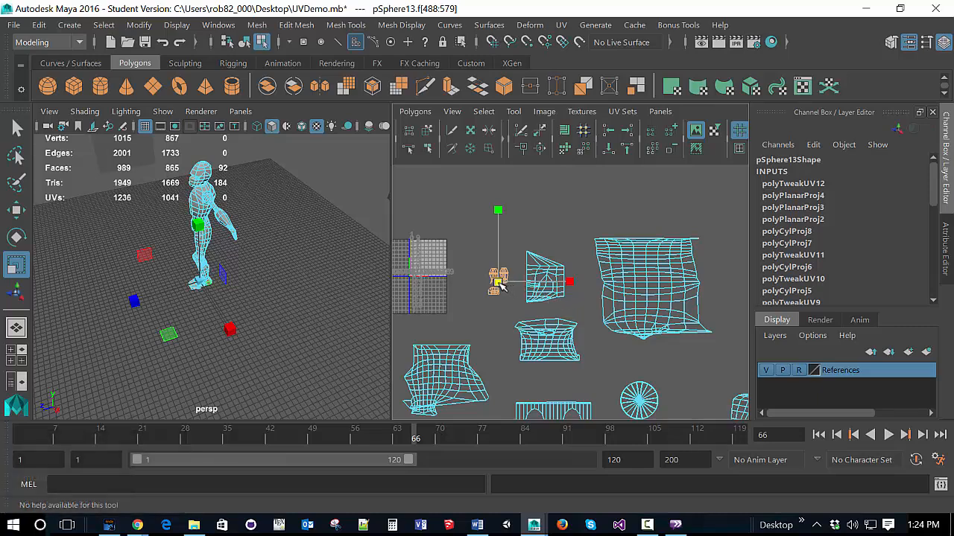
click(496, 319)
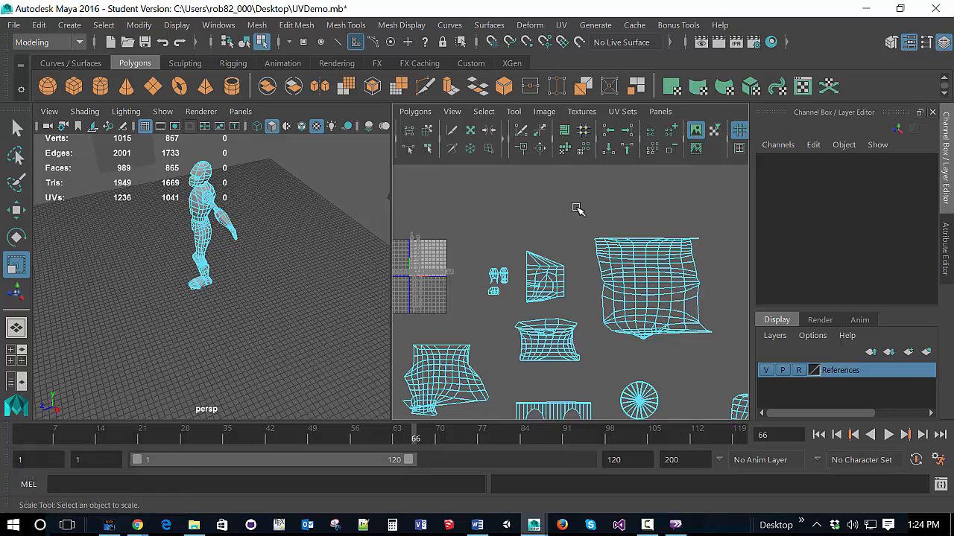
drag(576, 210, 687, 225)
drag(582, 213, 739, 348)
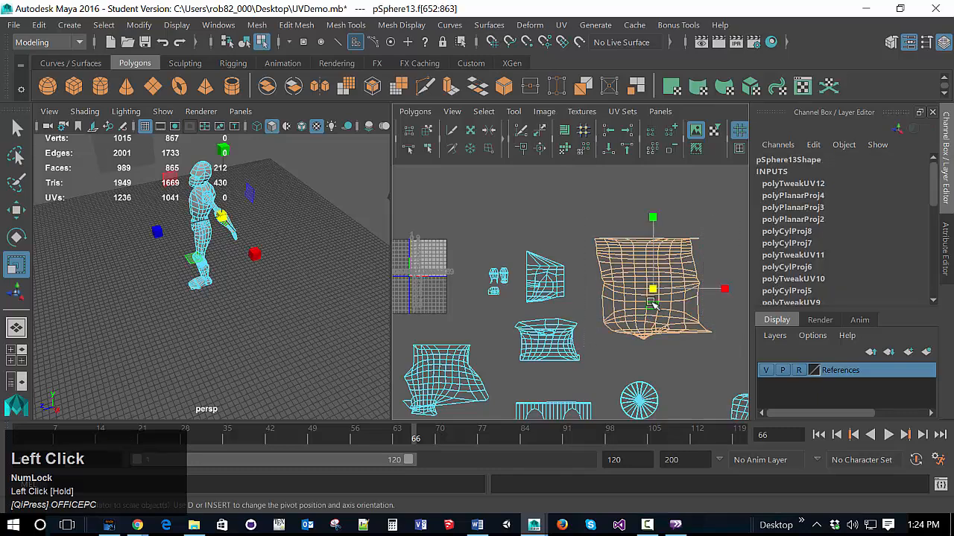
drag(652, 290, 572, 311)
key(w)
Select the shell below the largest one and scale it up, shifting it slightly down
drag(507, 309, 584, 368)
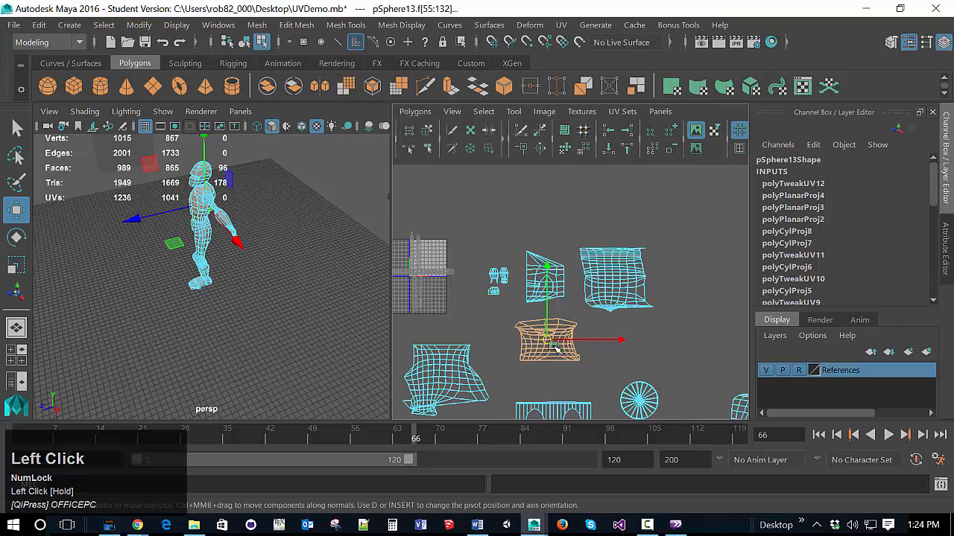
key(e)
key(r)
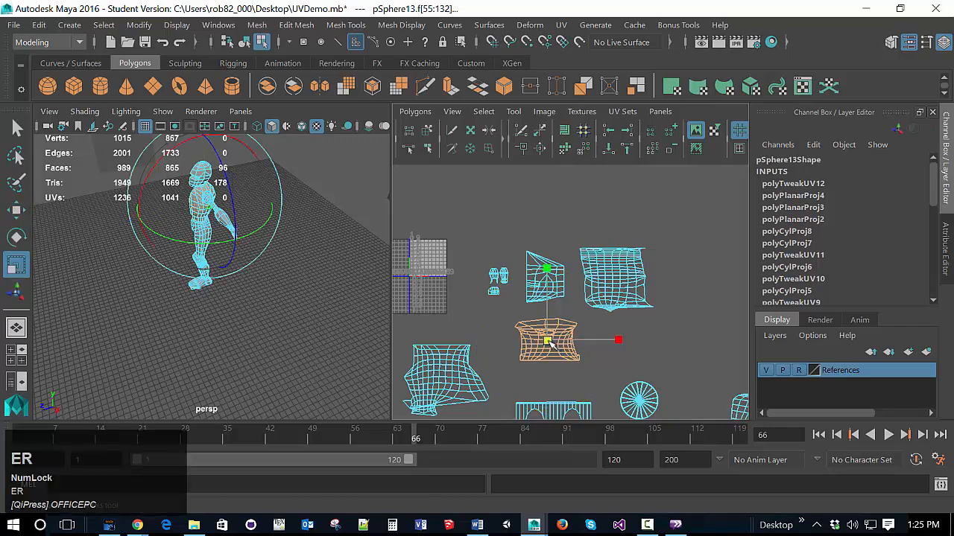
drag(549, 343, 601, 401)
key(w)
Select the rectangular shell with two oval holes together with the round shell, and scale them down
key(e)
key(r)
scroll(536, 344, down, 1)
scroll(536, 344, down, 1)
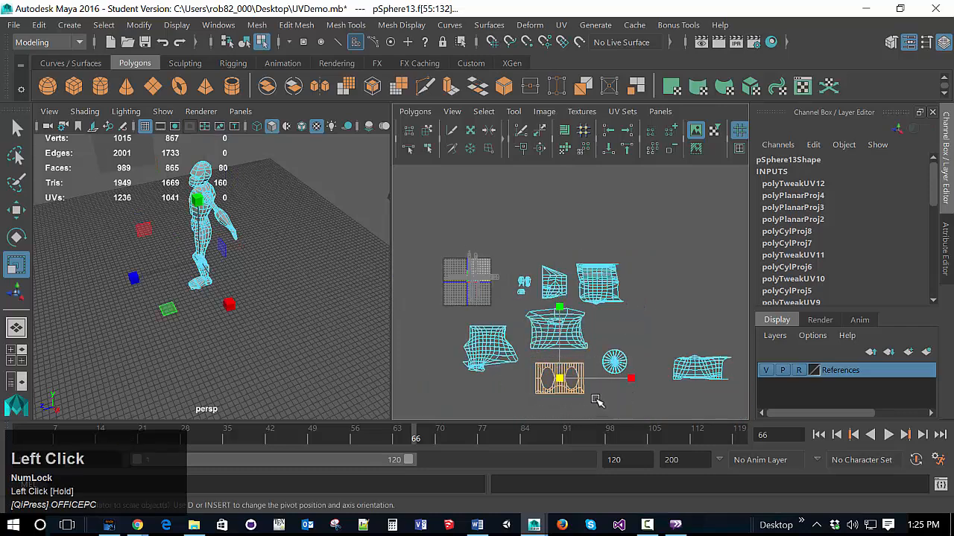
shift+drag(600, 344, 558, 373)
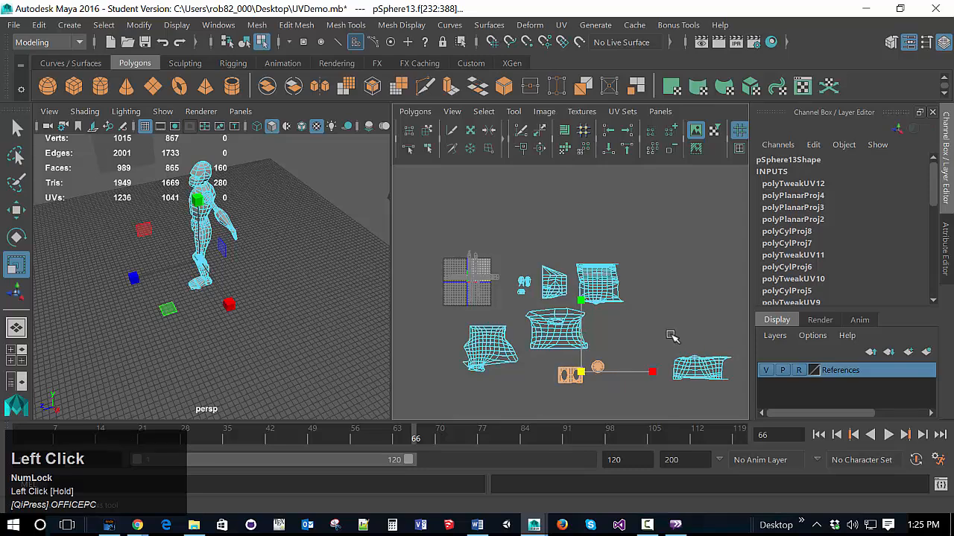
Move the wide shell lying far to one side closer to the other UV shells and scale it down slightly
drag(699, 361, 645, 345)
key(w)
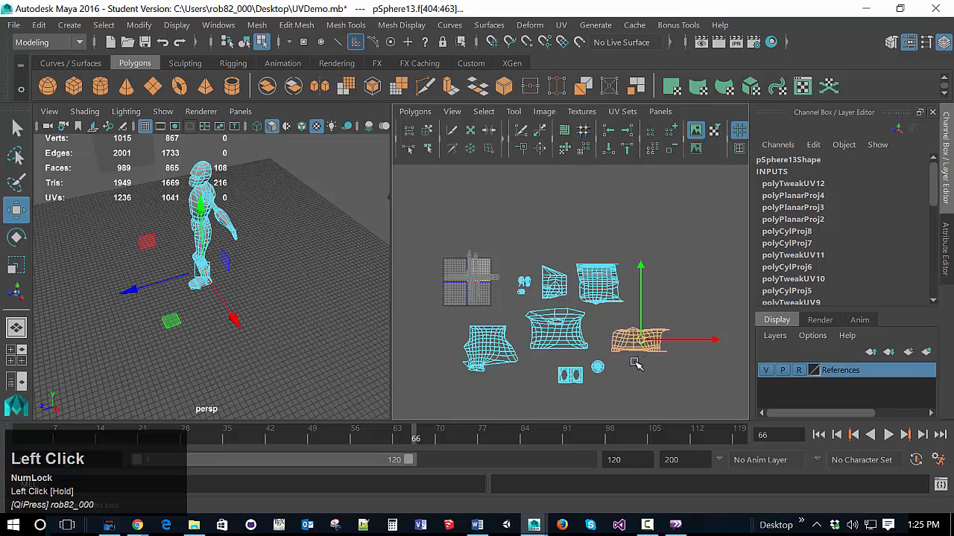
key(e)
key(r)
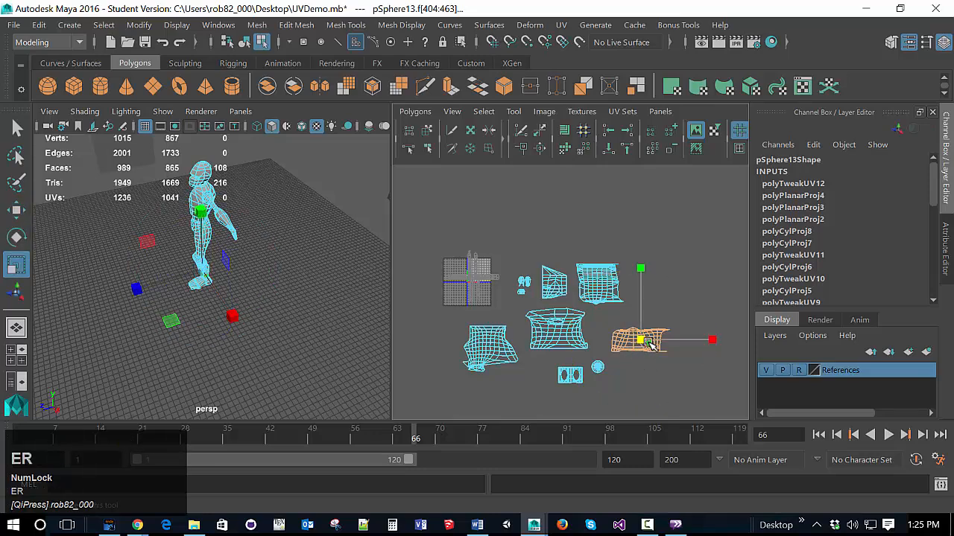
drag(639, 341, 634, 367)
click(596, 362)
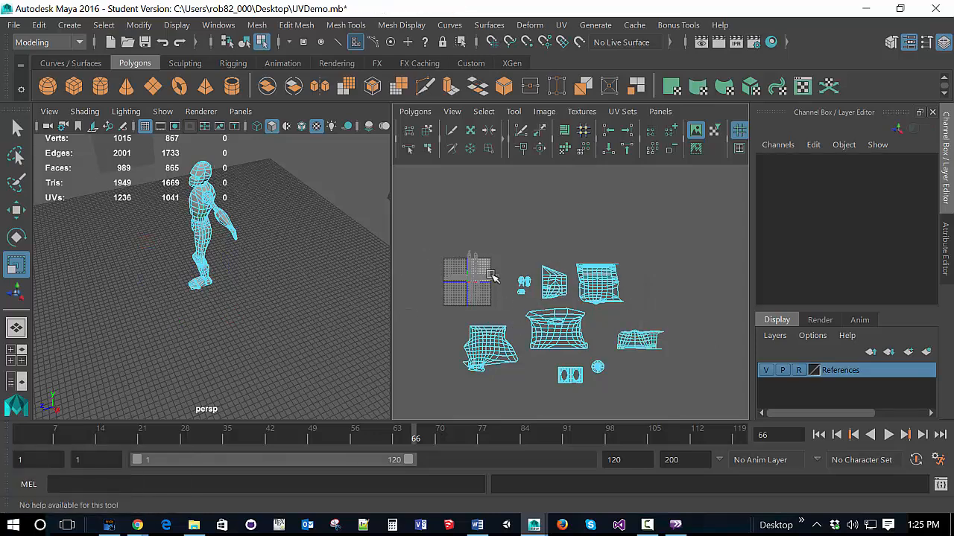
Try to fit the UV shells into the UV square with the Layout rectangle, Optimize, Normalize and Layout commands
scroll(491, 277, up, 2)
alt+middle_drag(471, 296, 502, 283)
scroll(497, 305, up, 1)
scroll(559, 325, down, 2)
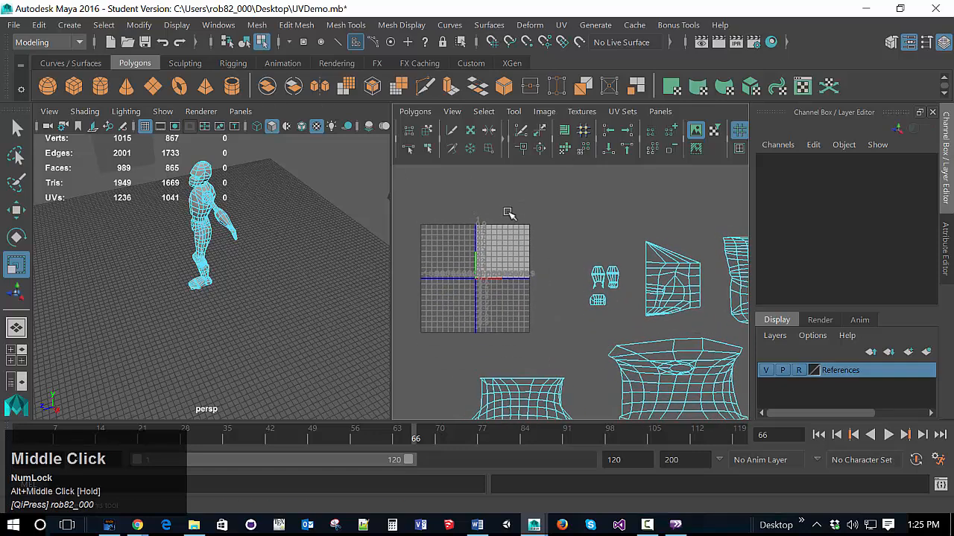
click(415, 111)
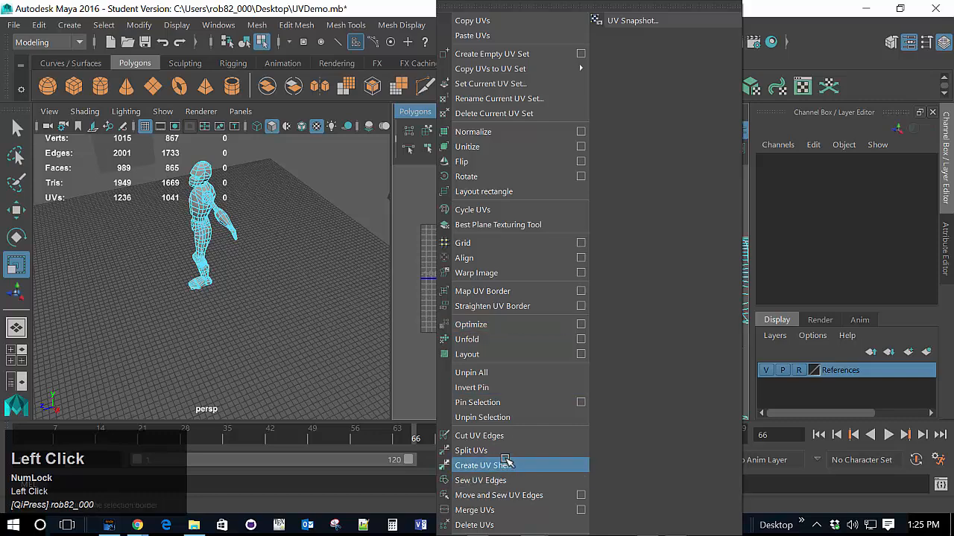
click(504, 191)
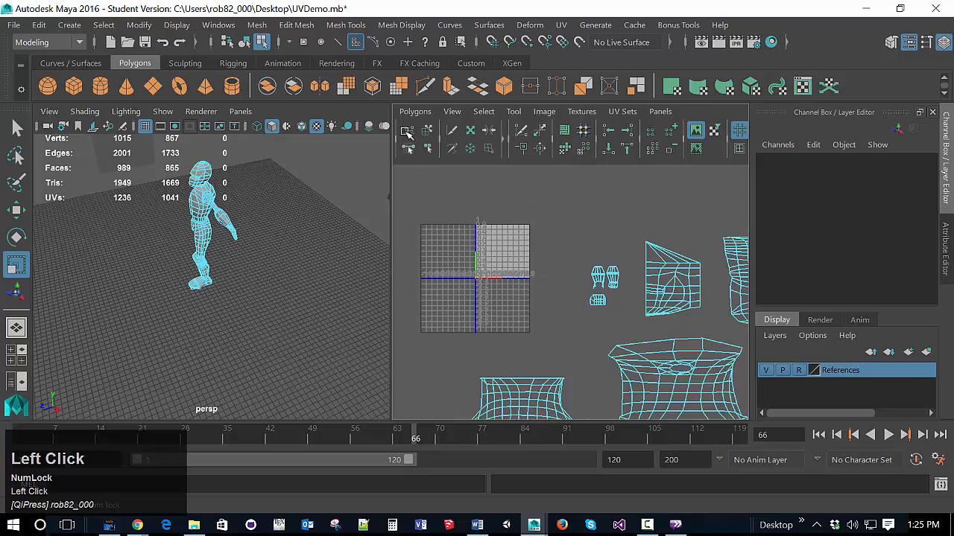
click(411, 113)
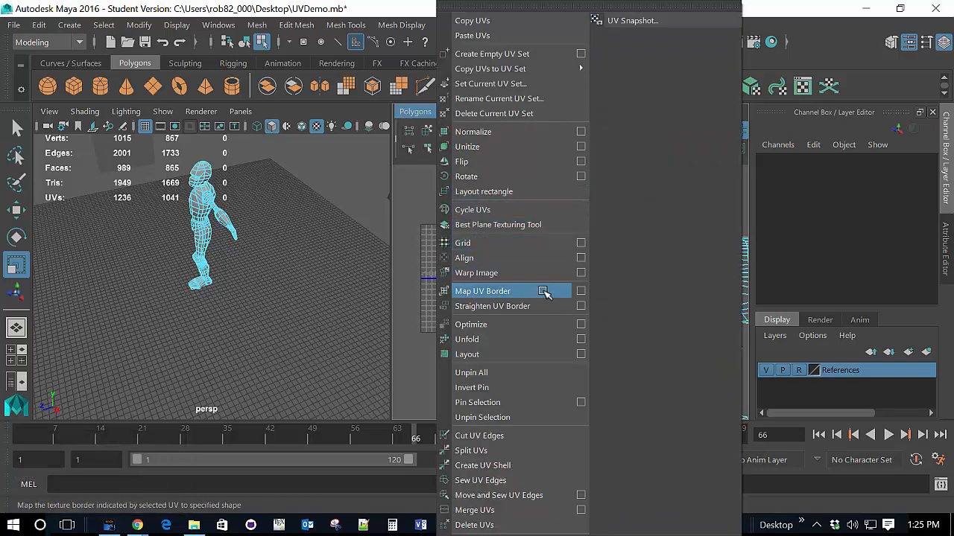
click(502, 329)
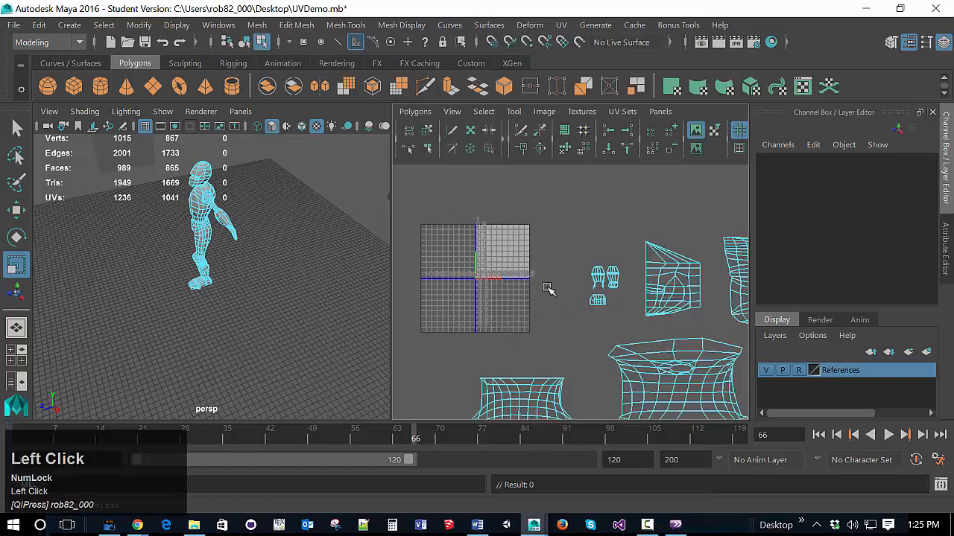
click(414, 112)
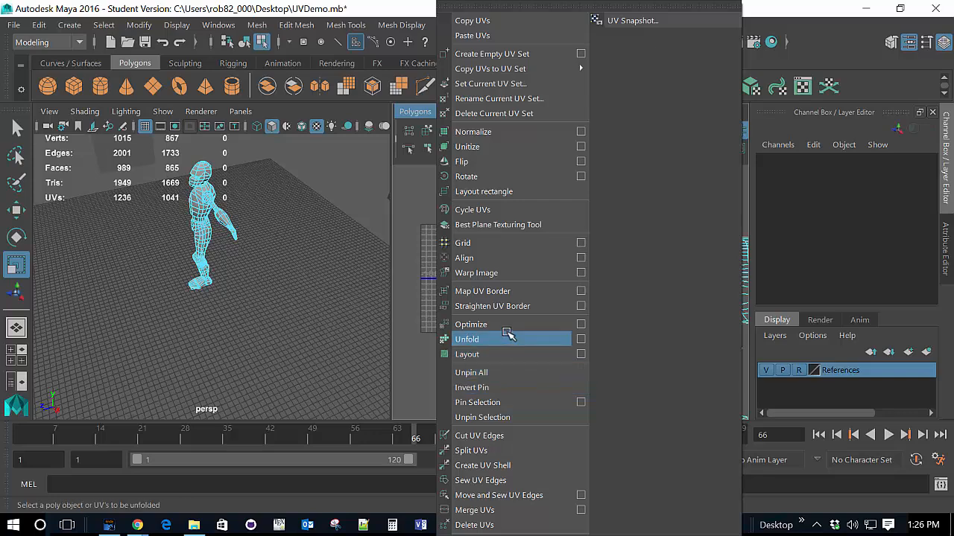
click(487, 133)
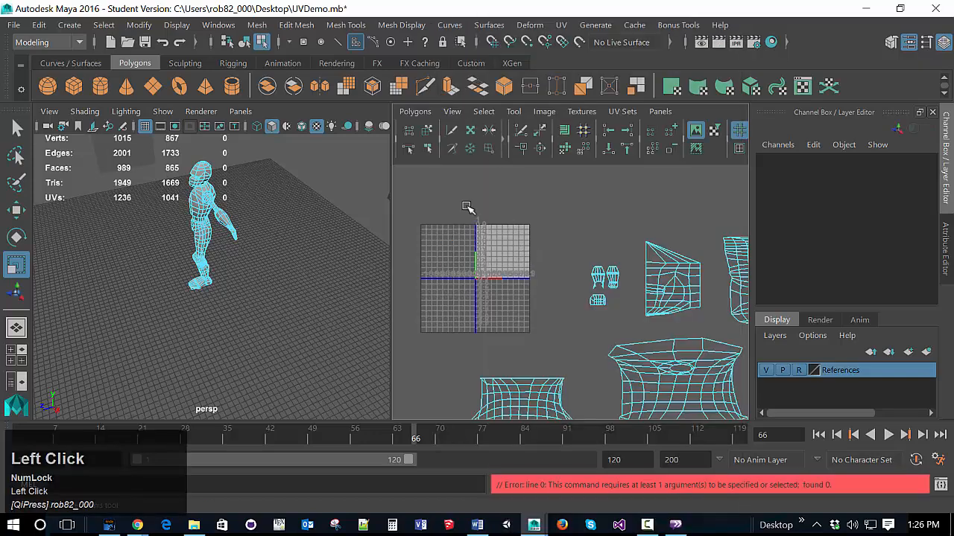
click(415, 111)
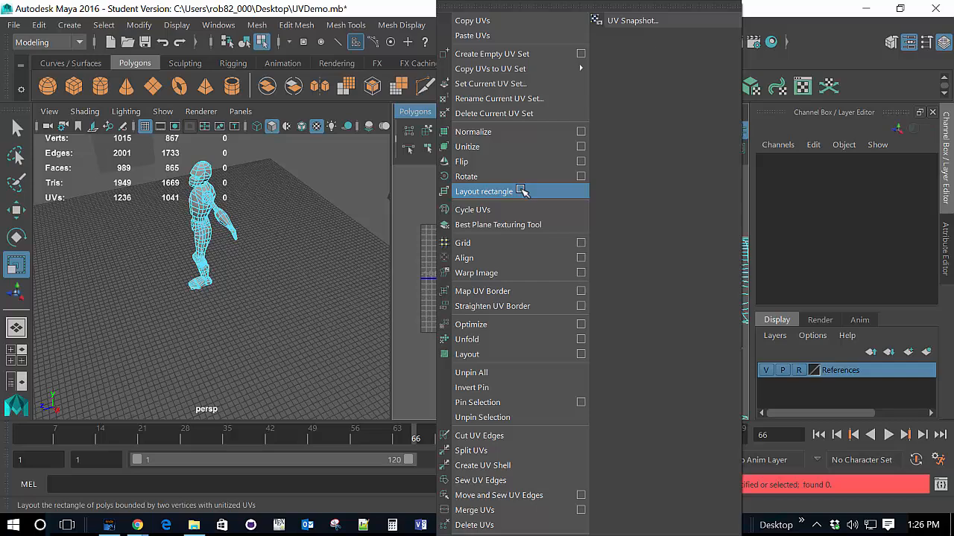
click(474, 358)
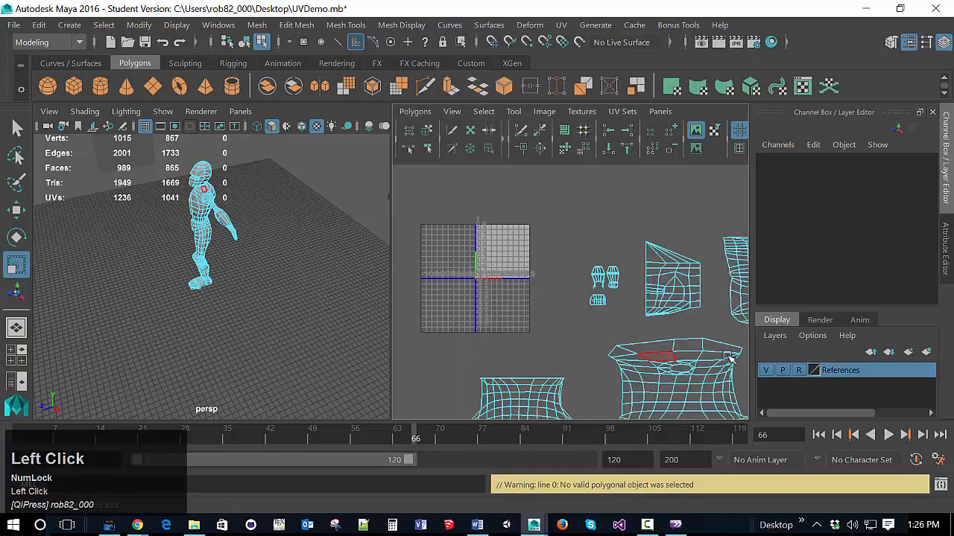
Select all the UV shells together, scale them down to about a third of their size and move them beside the UV origin
scroll(490, 254, down, 2)
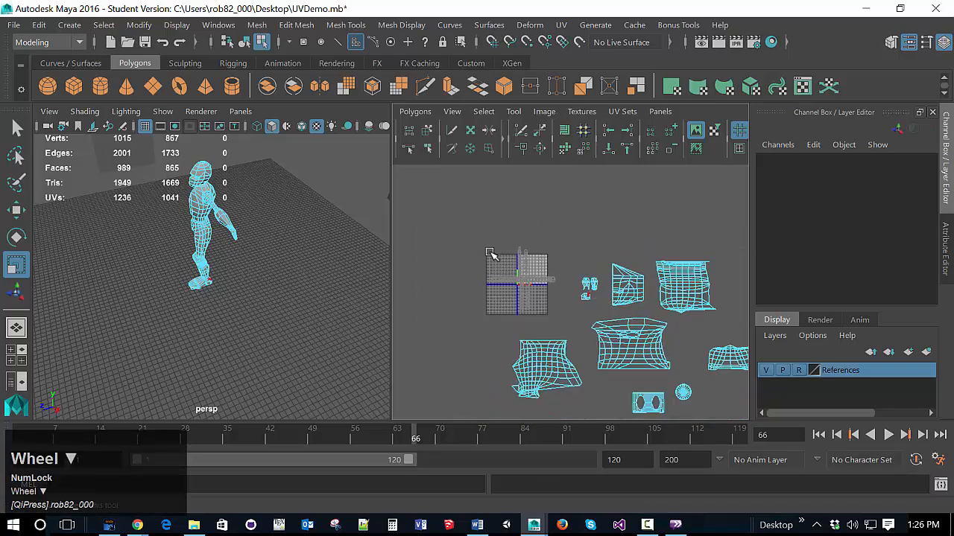
key(ctrl+a)
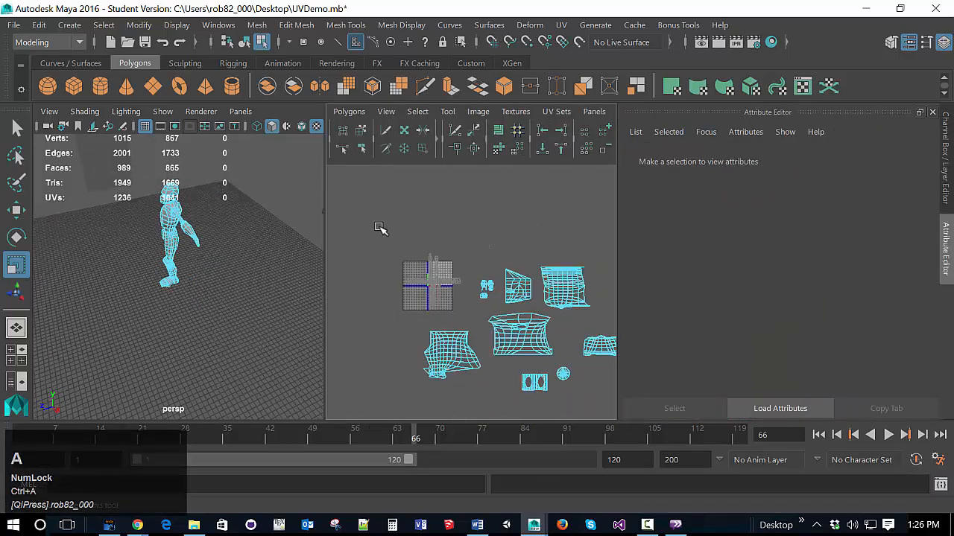
drag(380, 229, 691, 438)
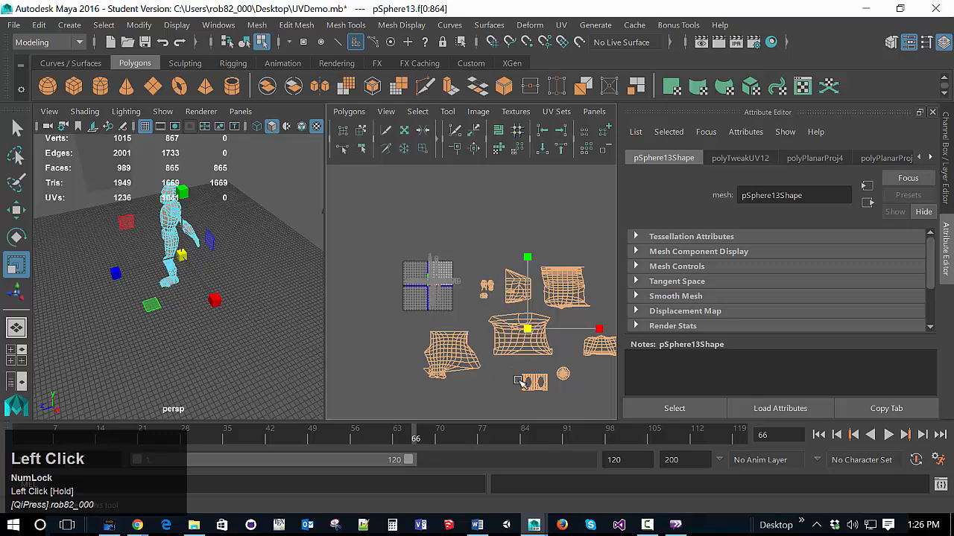
alt+middle_drag(491, 369, 453, 343)
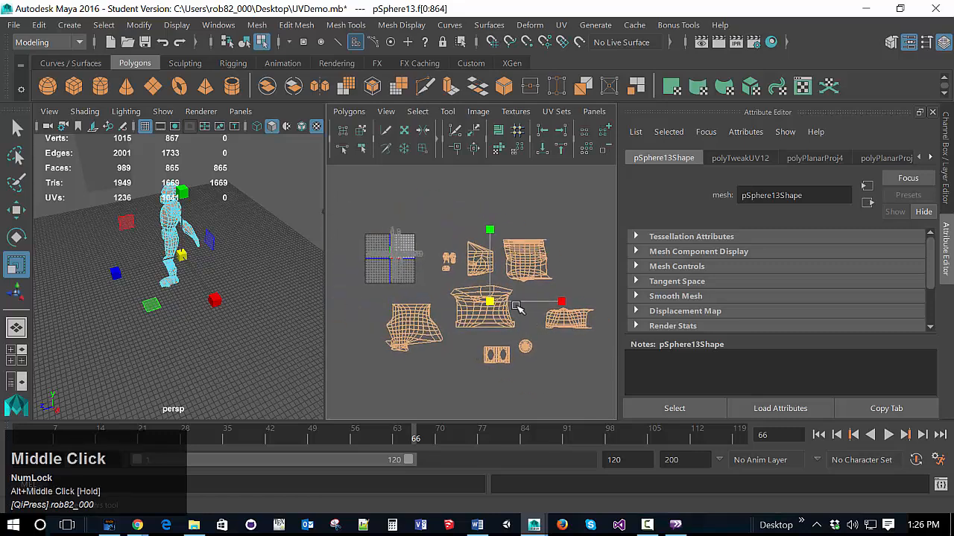
drag(492, 304, 428, 255)
key(w)
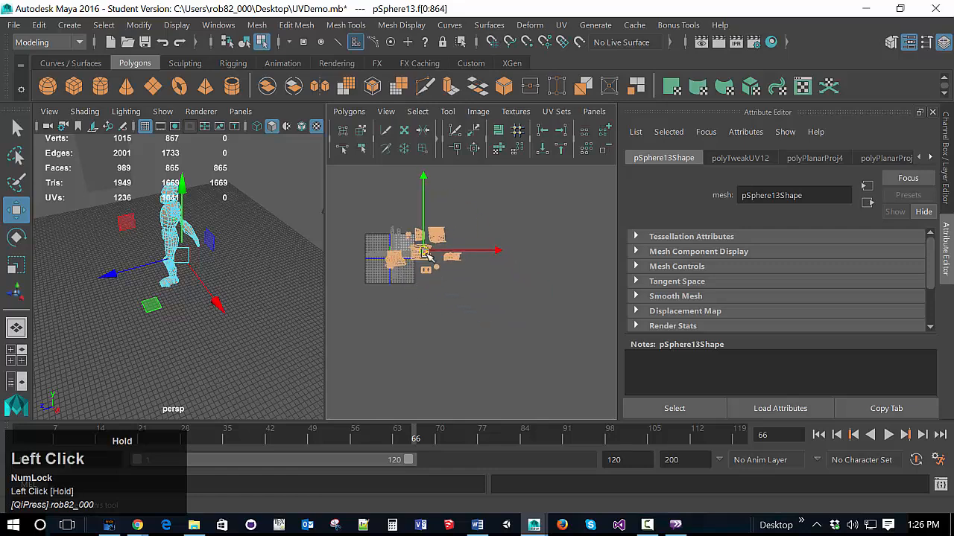
Apply Layout rectangle to all the selected UV shells and clear the selection
scroll(427, 267, up, 2)
alt+middle_drag(425, 266, 449, 297)
click(341, 111)
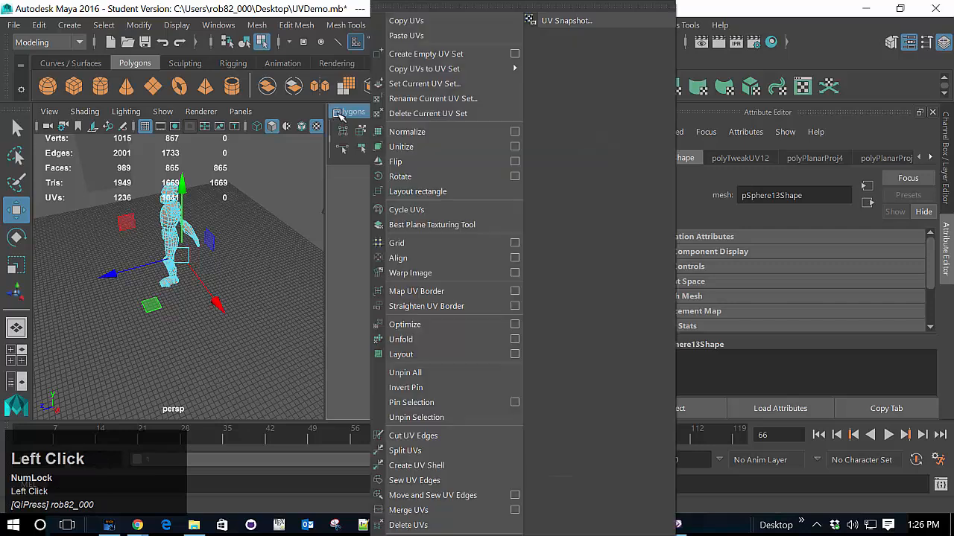
click(406, 191)
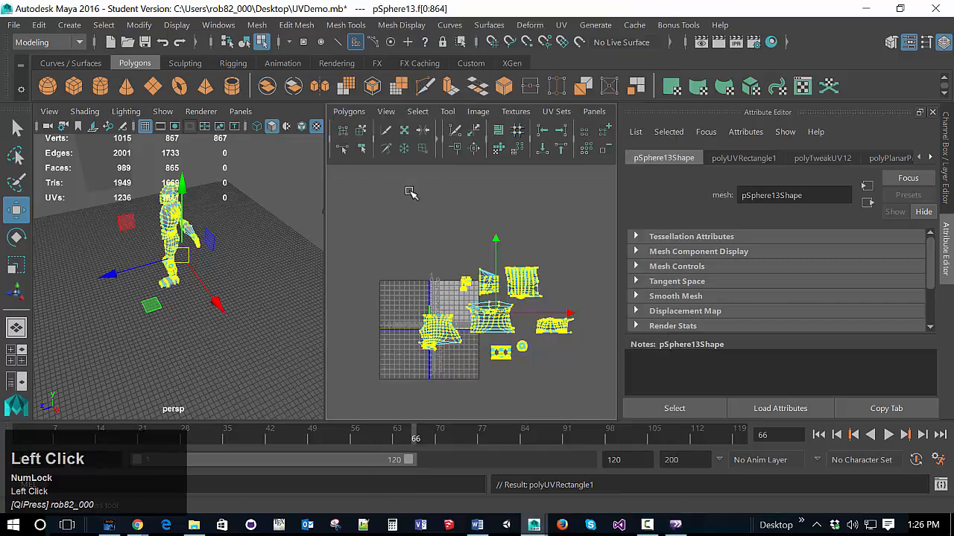
click(421, 229)
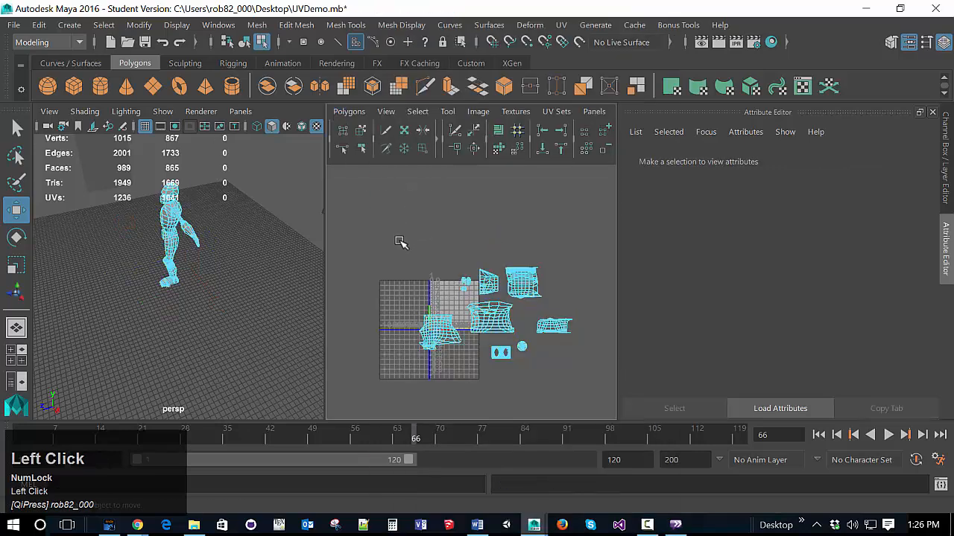
Select all the UV shells again and pack them into the 0 to 1 UV square with the Layout command
drag(401, 243, 589, 389)
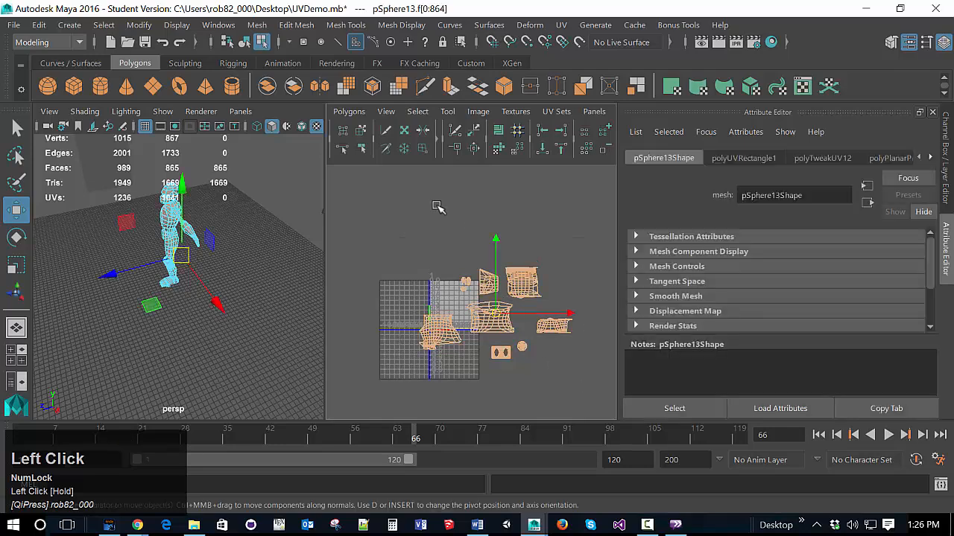
click(349, 112)
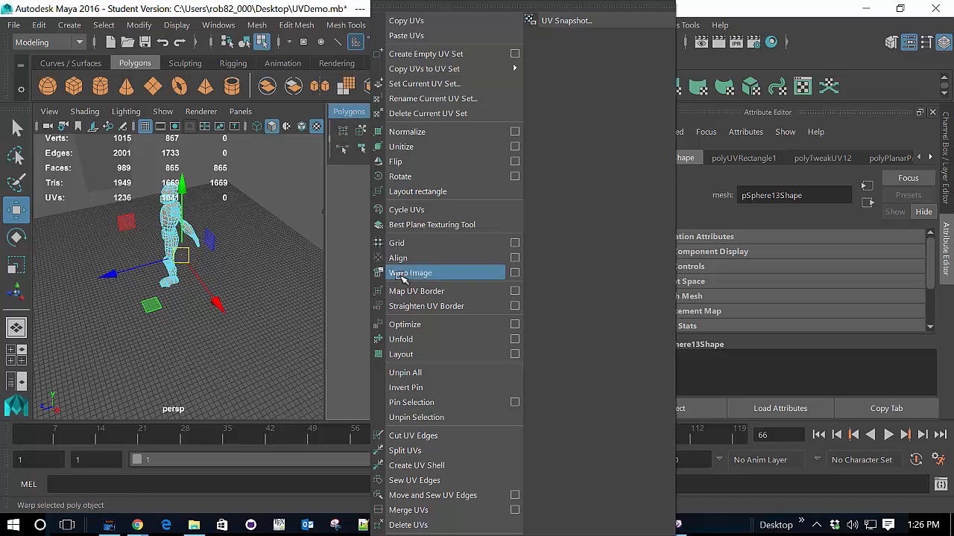
click(403, 354)
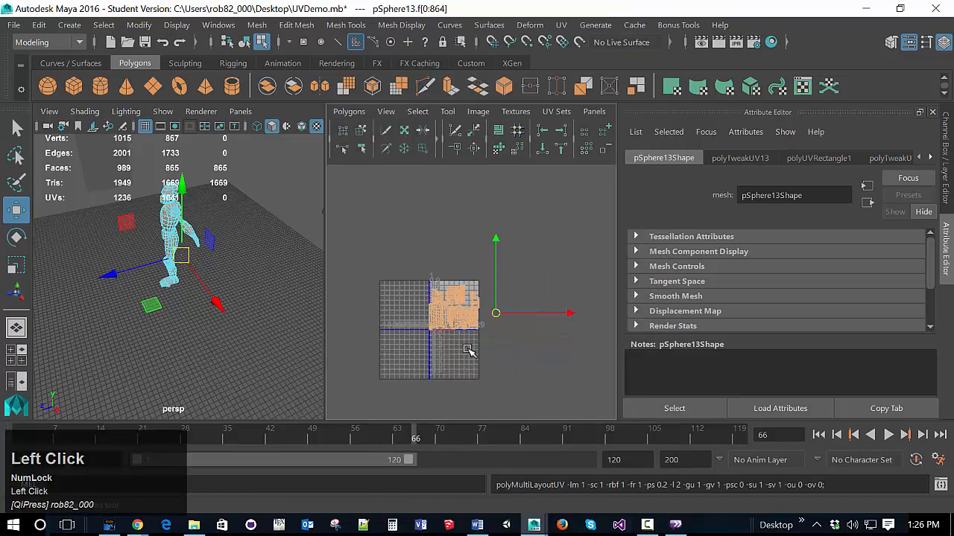
scroll(468, 350, up, 3)
scroll(470, 349, up, 4)
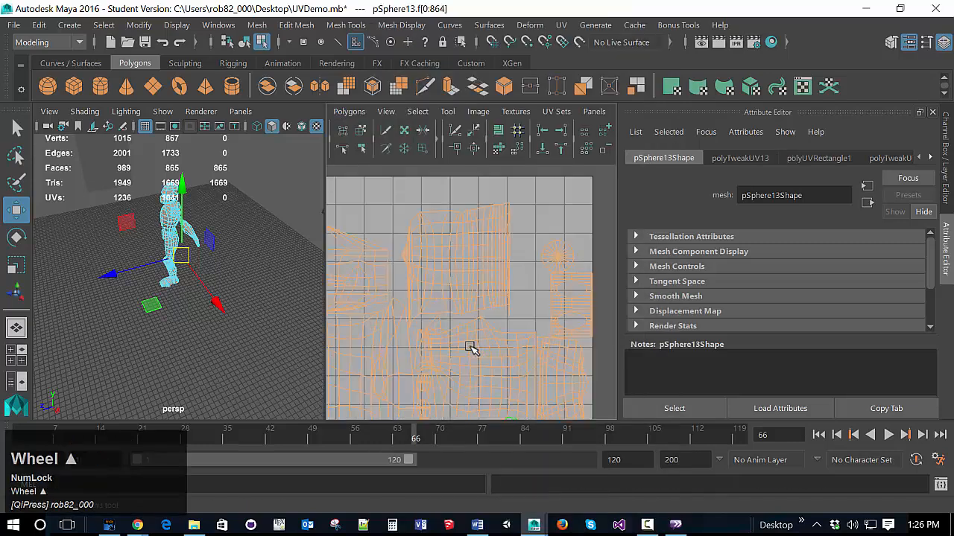
alt+middle_drag(464, 374, 496, 318)
scroll(492, 326, down, 2)
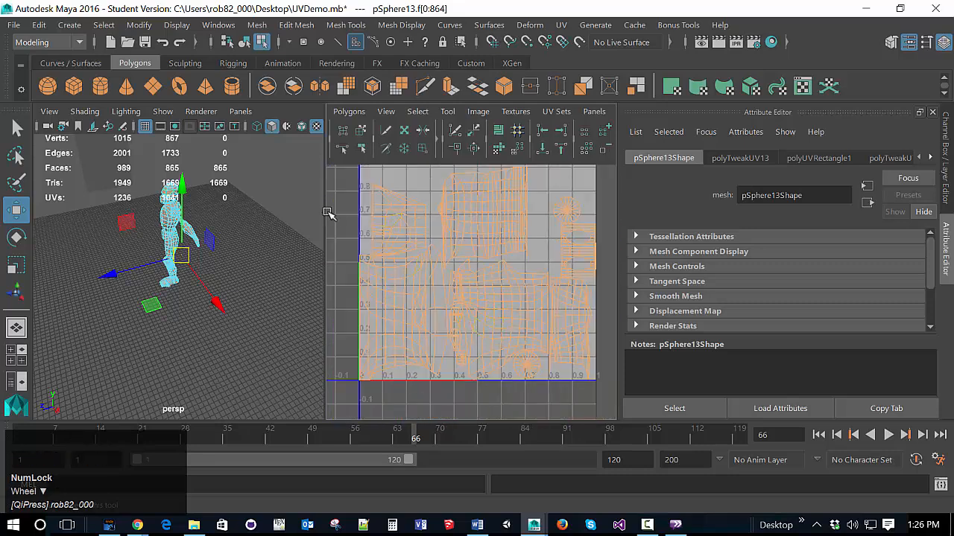
Switch to UV shell selection, shift the head shell slightly up and move the arm shell up, away from the shells below
right_drag(345, 215, 286, 196)
click(403, 221)
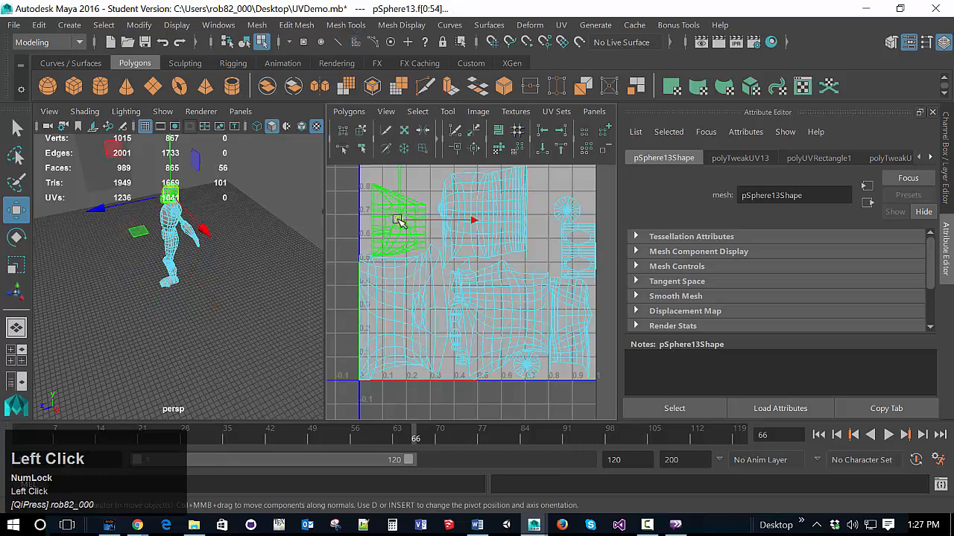
click(493, 226)
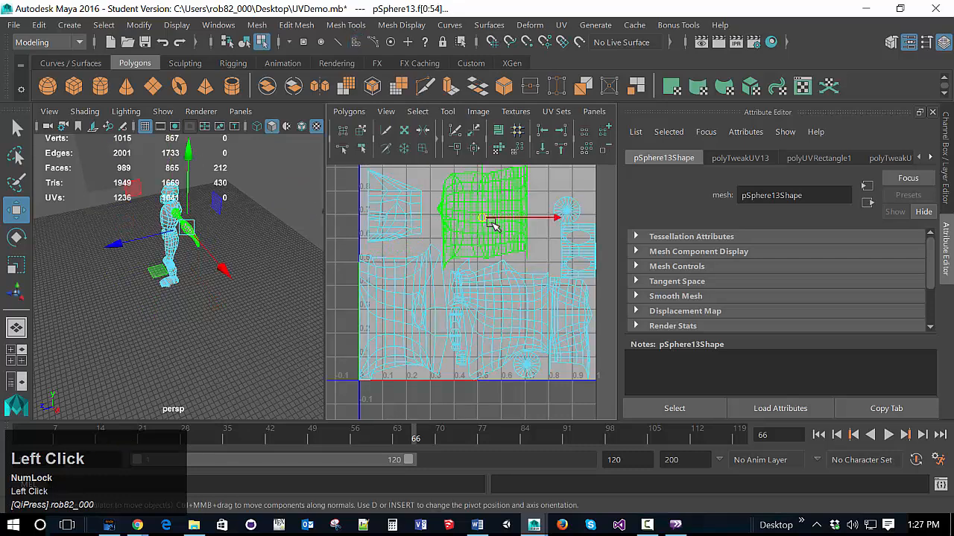
drag(484, 218, 497, 208)
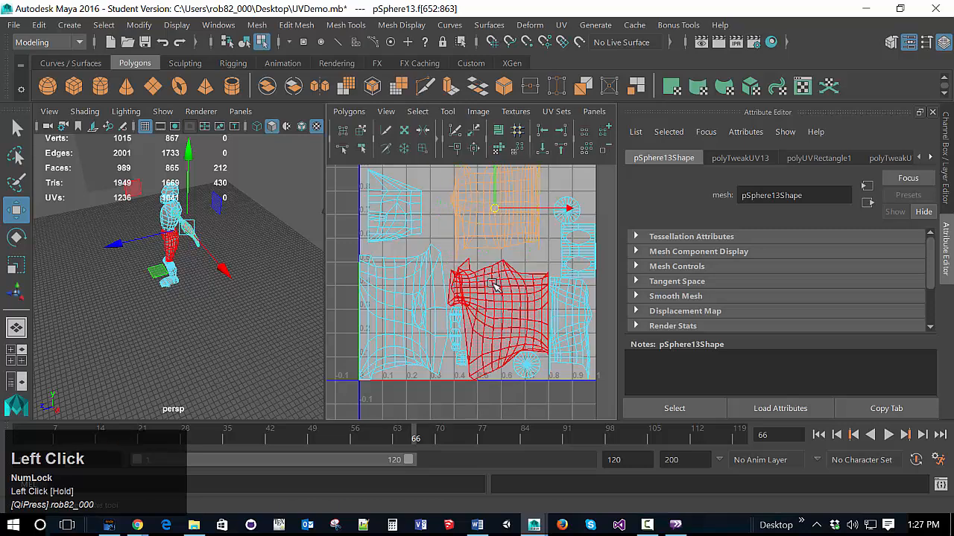
click(495, 282)
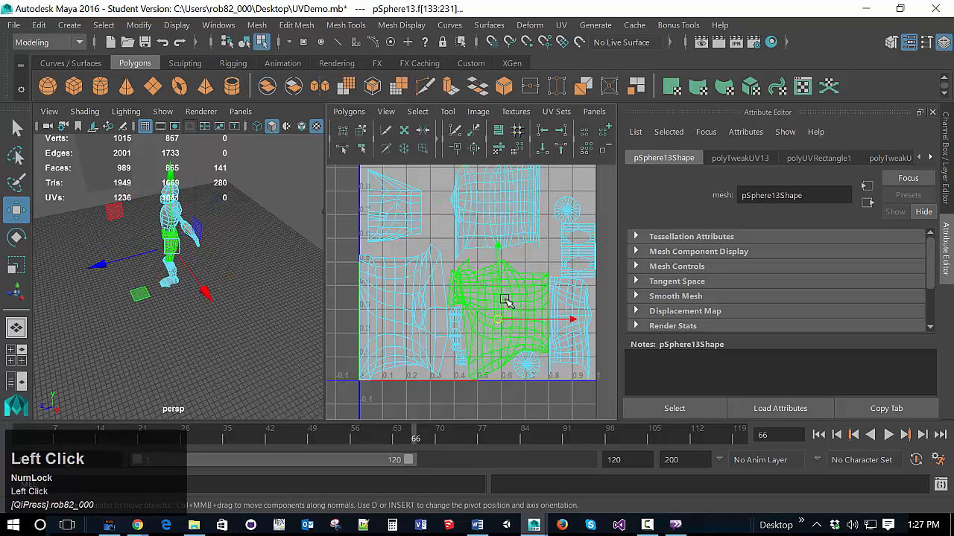
scroll(506, 300, down, 2)
click(604, 306)
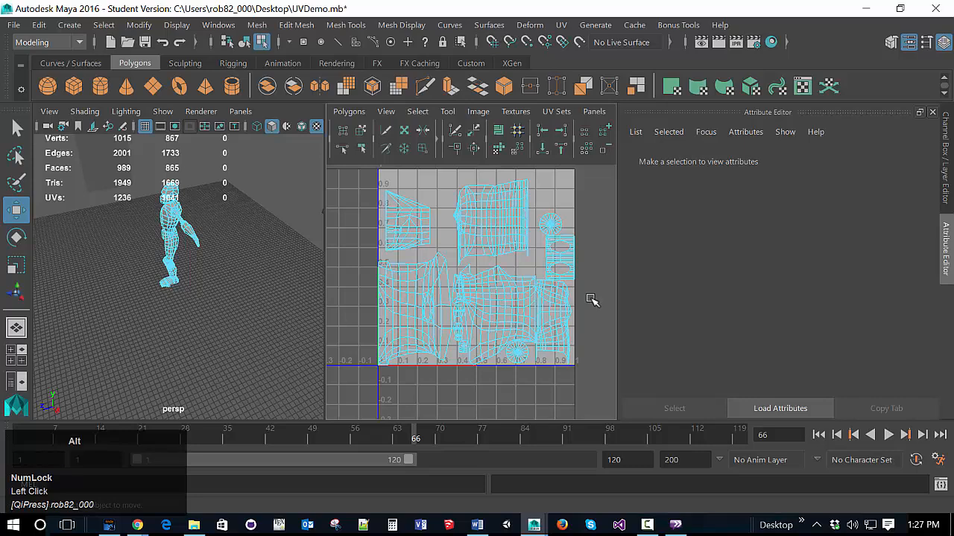
Save the scene as UVDemo.mb, accepting the student version notice
alt+scroll(590, 298, up, 2)
alt+scroll(571, 298, down, 3)
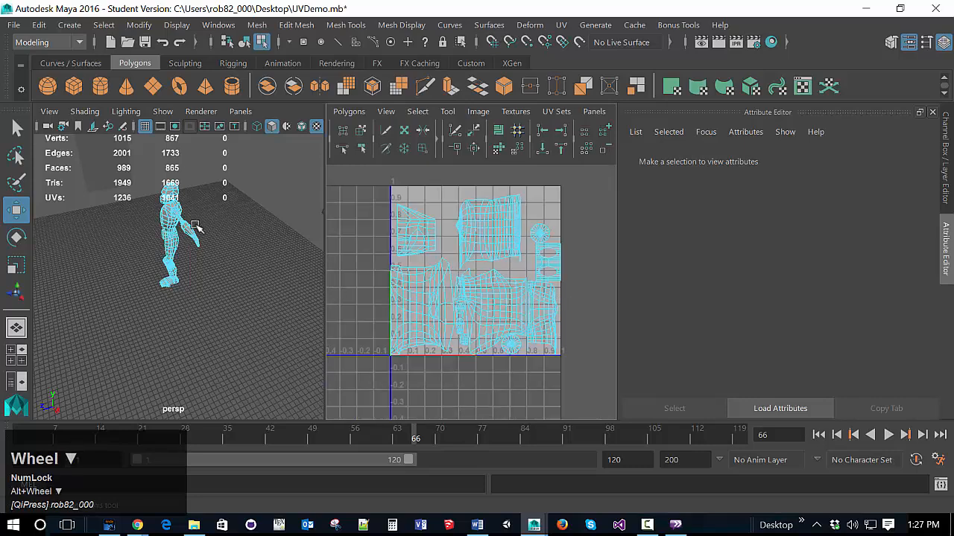
click(15, 26)
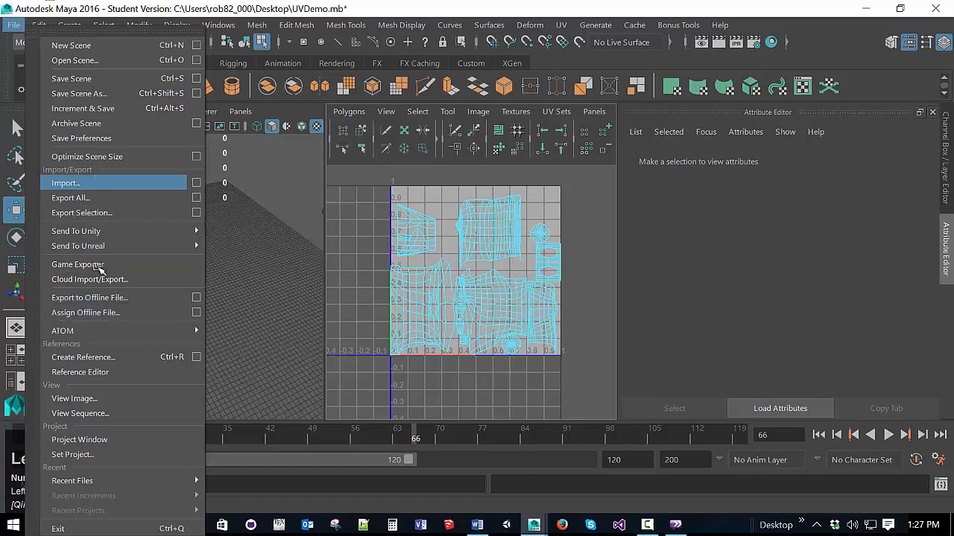
click(74, 78)
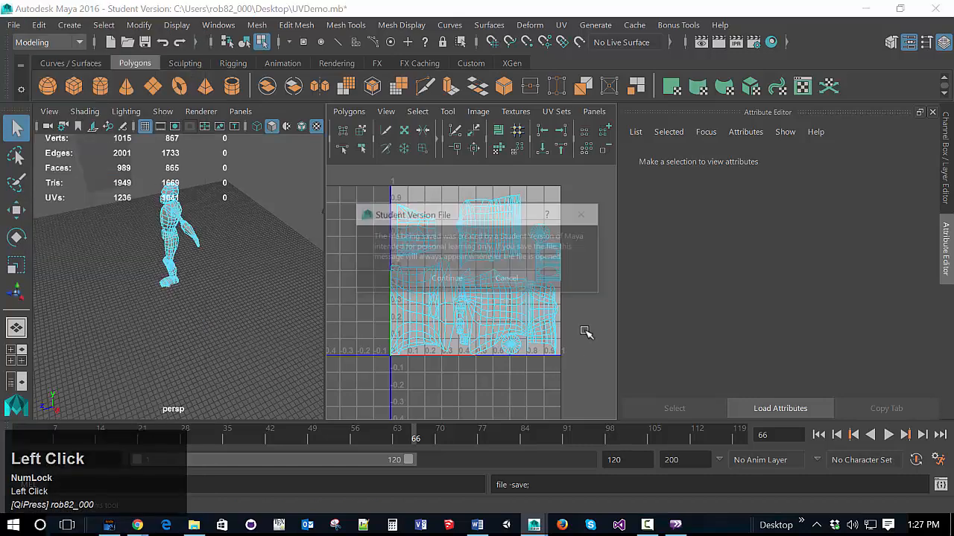
click(446, 280)
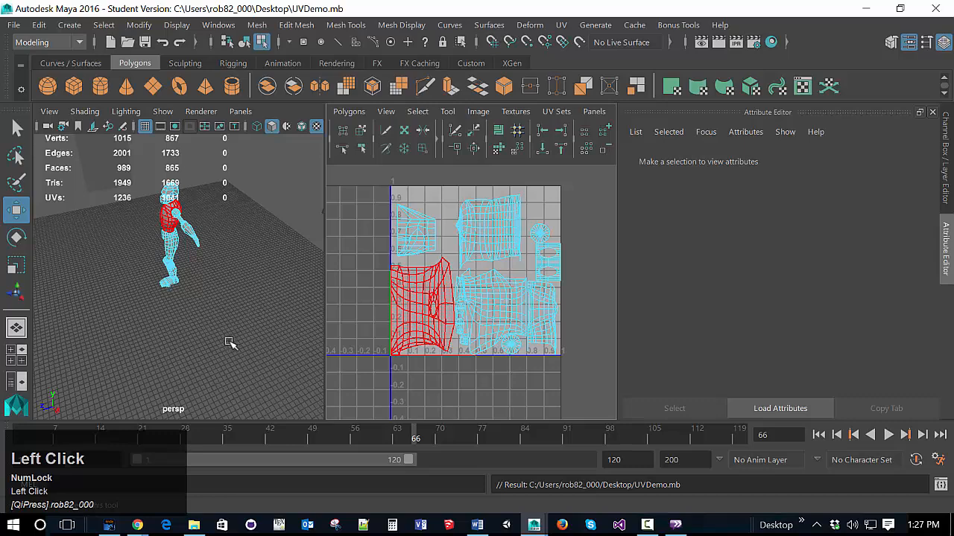
alt+drag(229, 343, 322, 333)
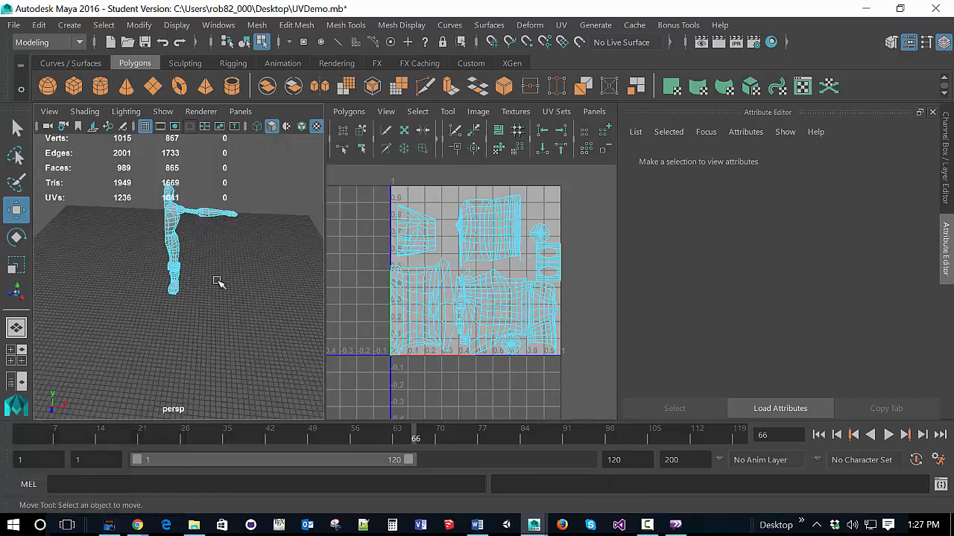
Return to object mode, select the half robot and create its mirrored other half with Duplicate Special at Scale X -1
alt+middle_drag(218, 282, 228, 310)
scroll(257, 314, down, 2)
drag(176, 217, 269, 364)
right_drag(264, 116, 321, 139)
click(219, 257)
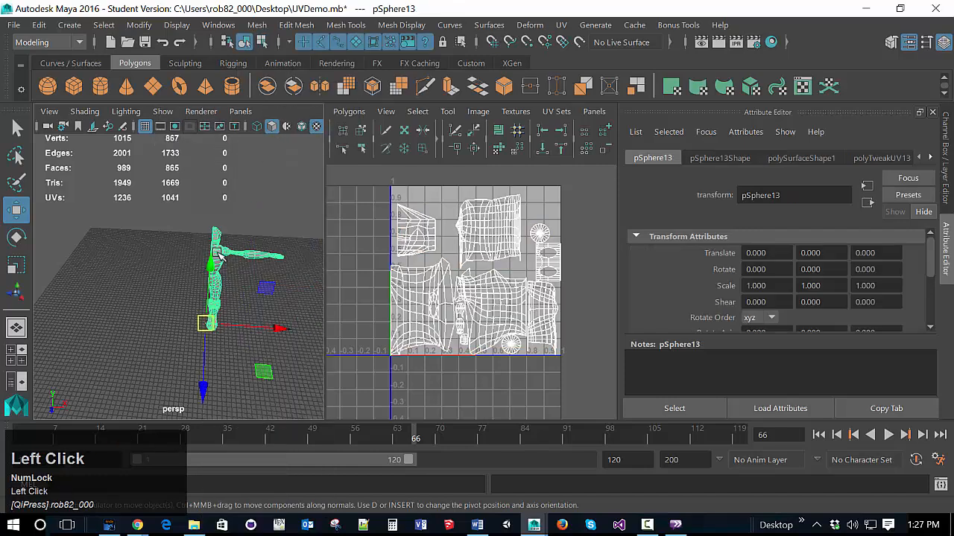
alt+drag(244, 295, 183, 298)
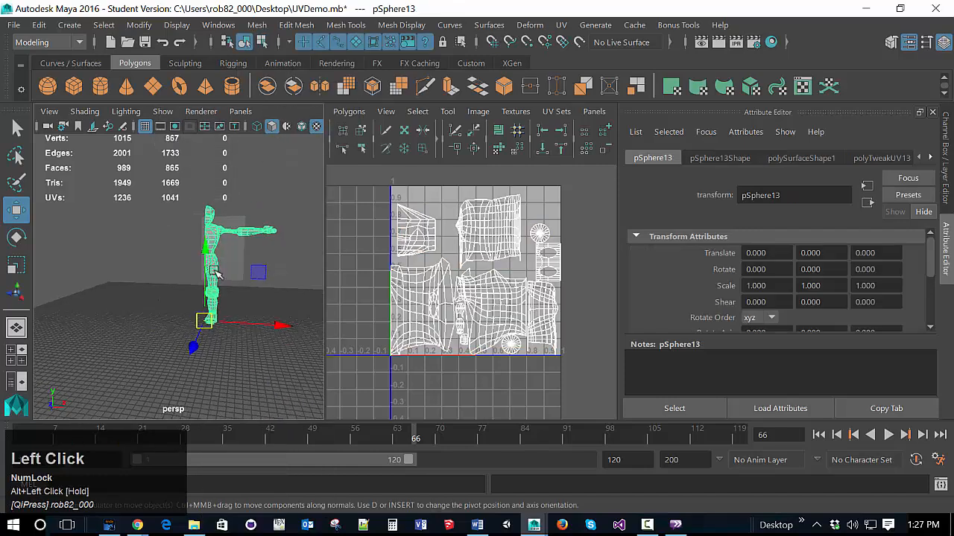
click(41, 25)
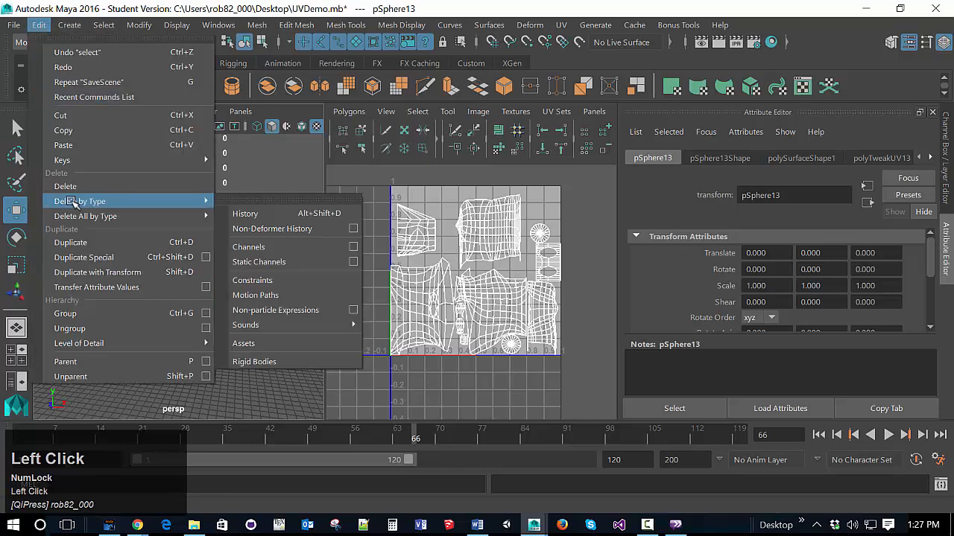
mouse_move(89, 216)
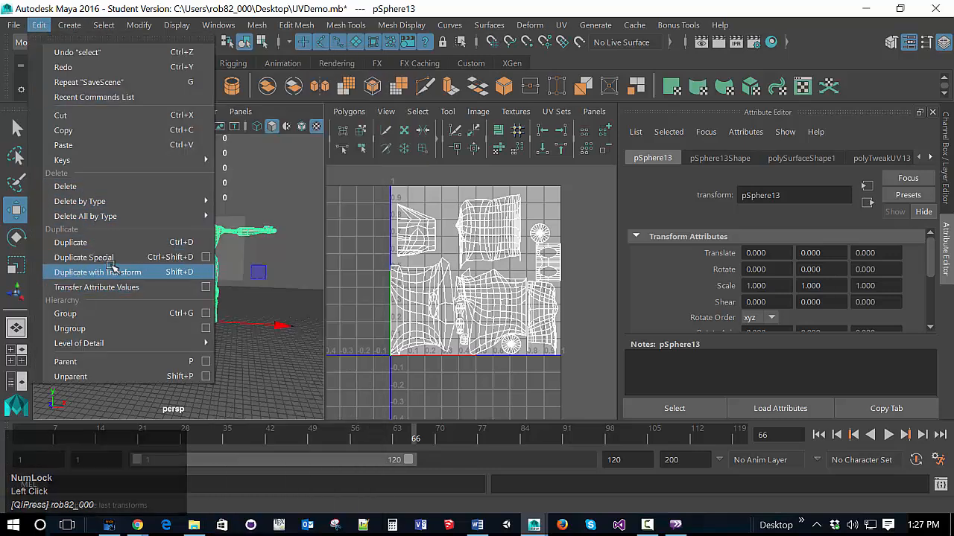
click(180, 258)
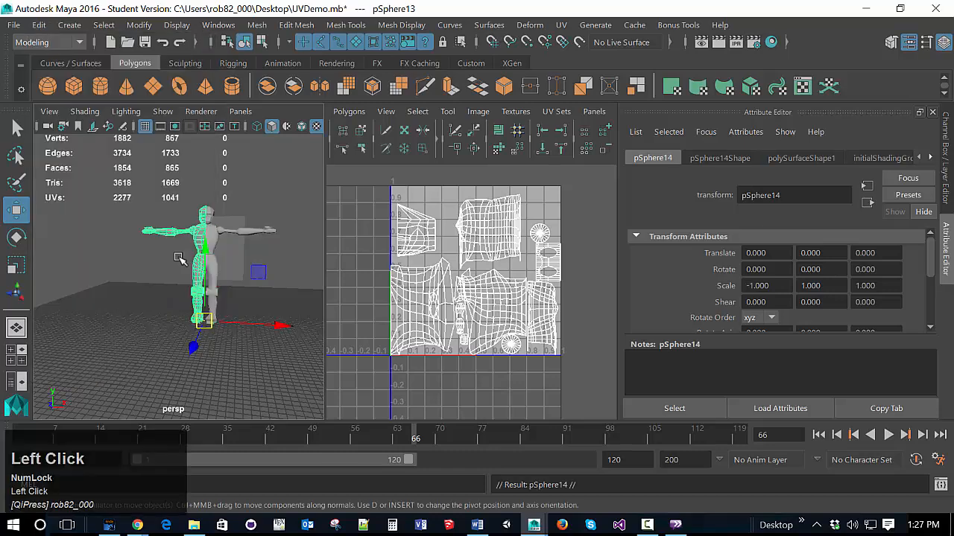
Try to select the original and mirrored robot halves together
click(219, 239)
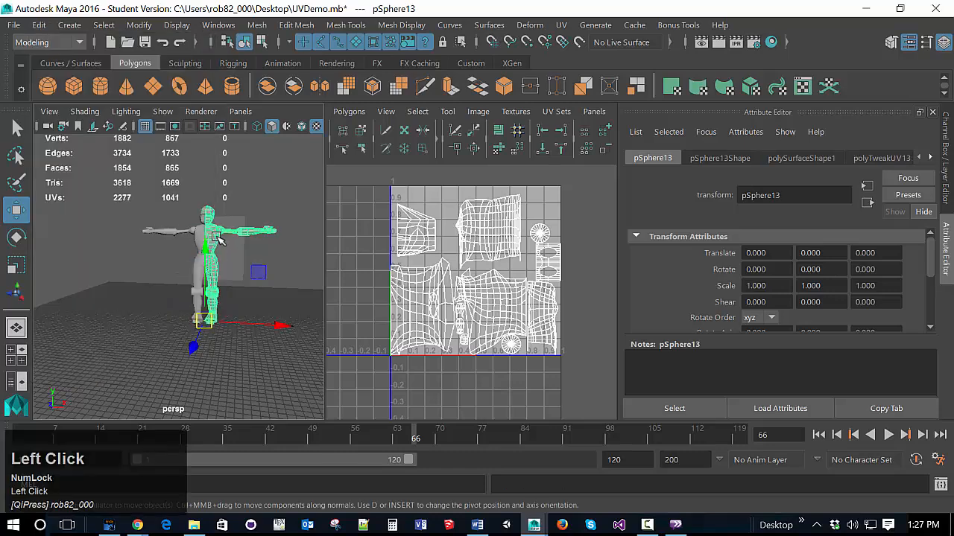
shift+click(212, 240)
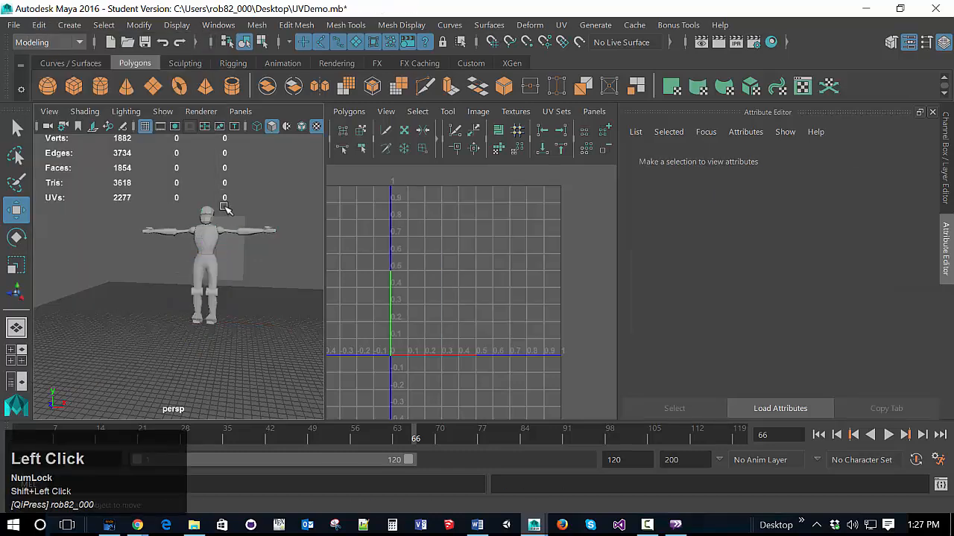
click(212, 241)
shift+click(213, 240)
click(216, 240)
key(ctrl)
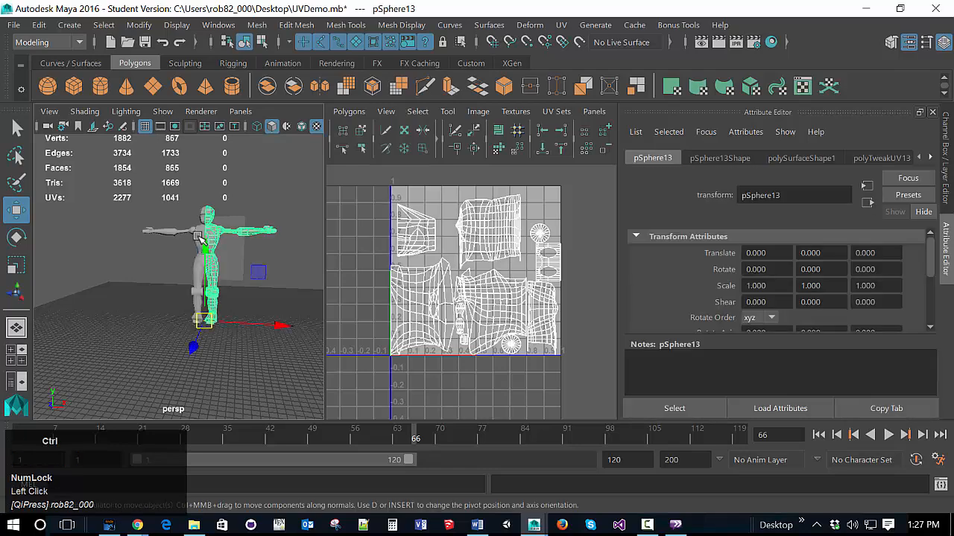
shift+click(196, 235)
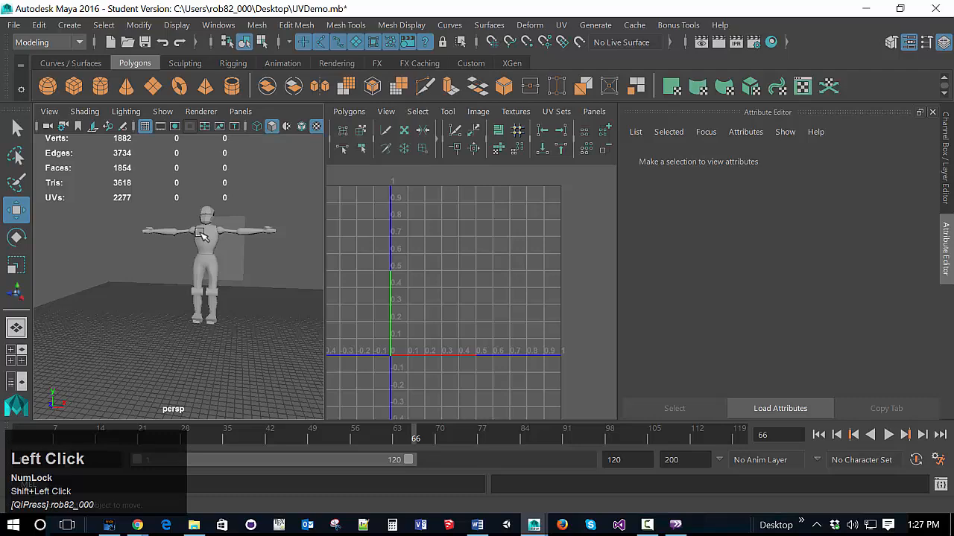
scroll(207, 236, up, 2)
click(216, 211)
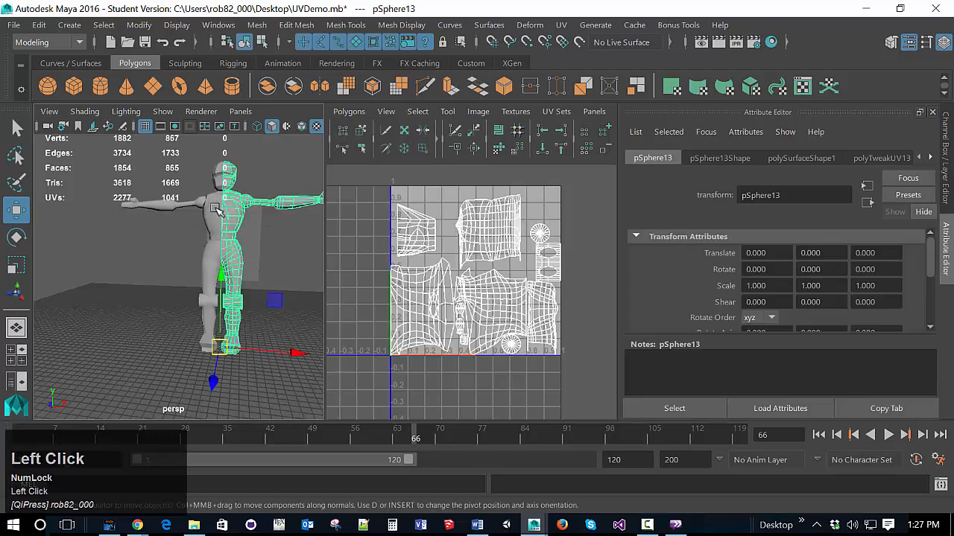
scroll(240, 237, down, 2)
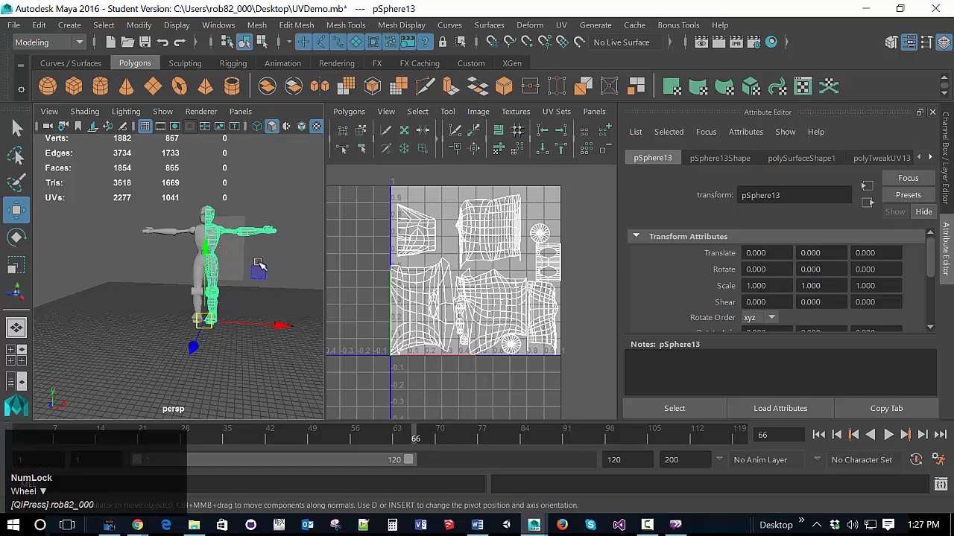
right_drag(257, 263, 331, 92)
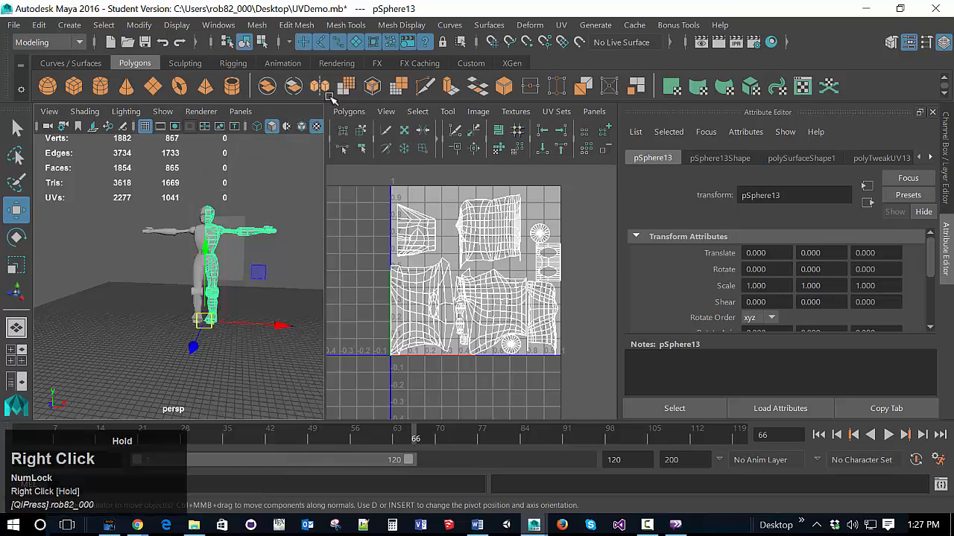
click(203, 237)
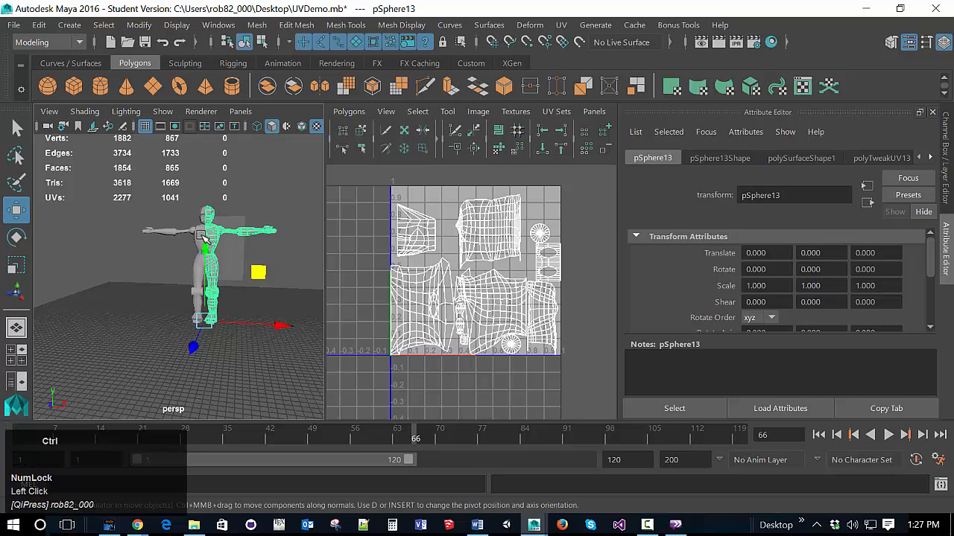
key(ctrl+z)
click(246, 307)
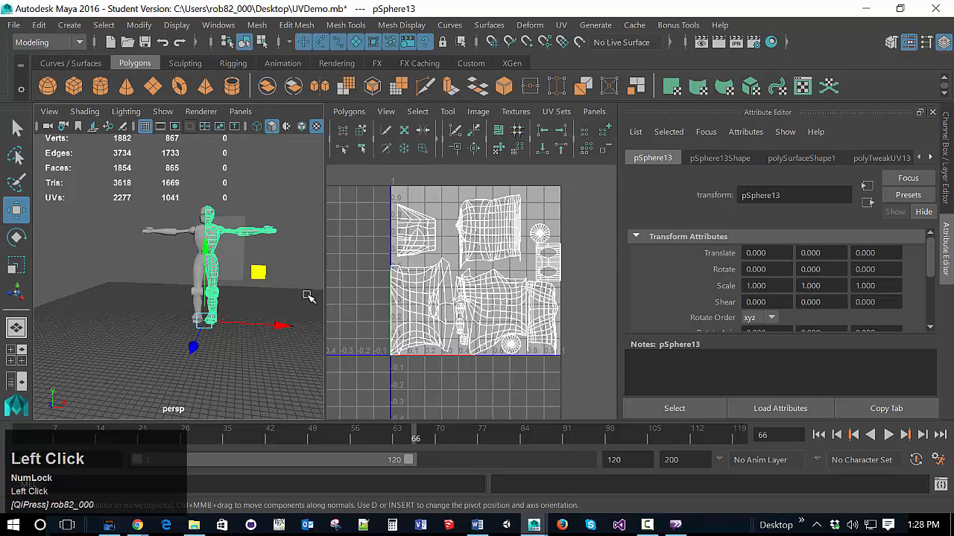
Select both robot halves as whole objects and combine them into a single mesh
alt+drag(273, 300, 216, 314)
scroll(189, 320, up, 5)
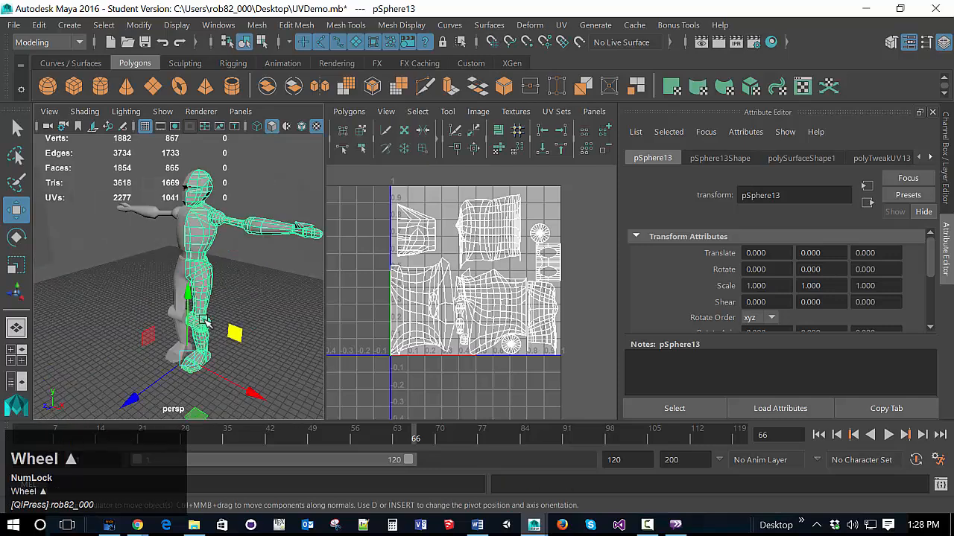
alt+middle_drag(189, 320, 199, 281)
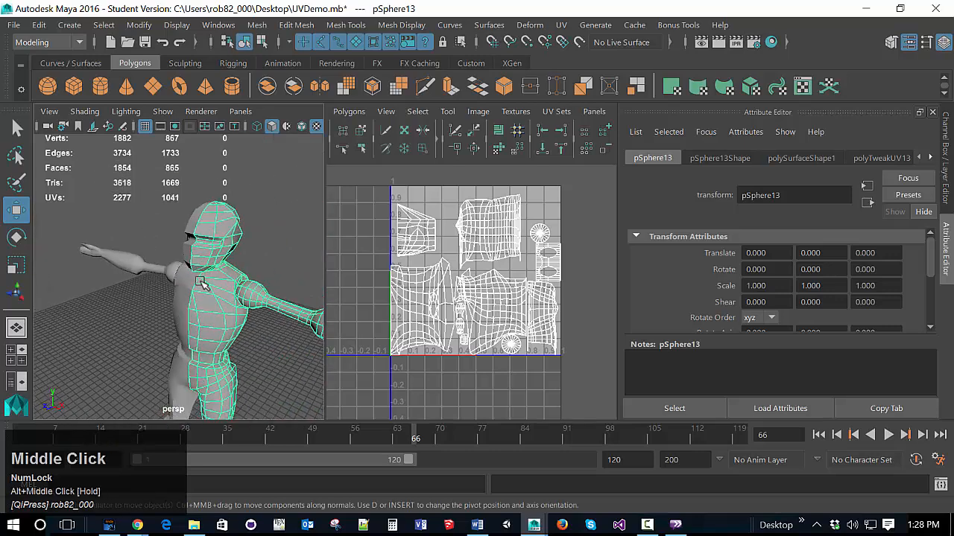
click(199, 221)
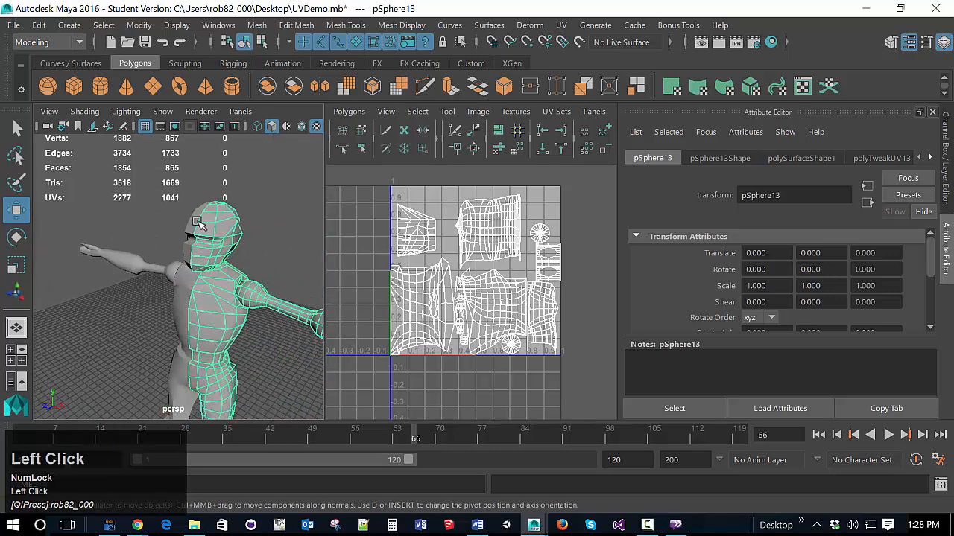
right_click(152, 226)
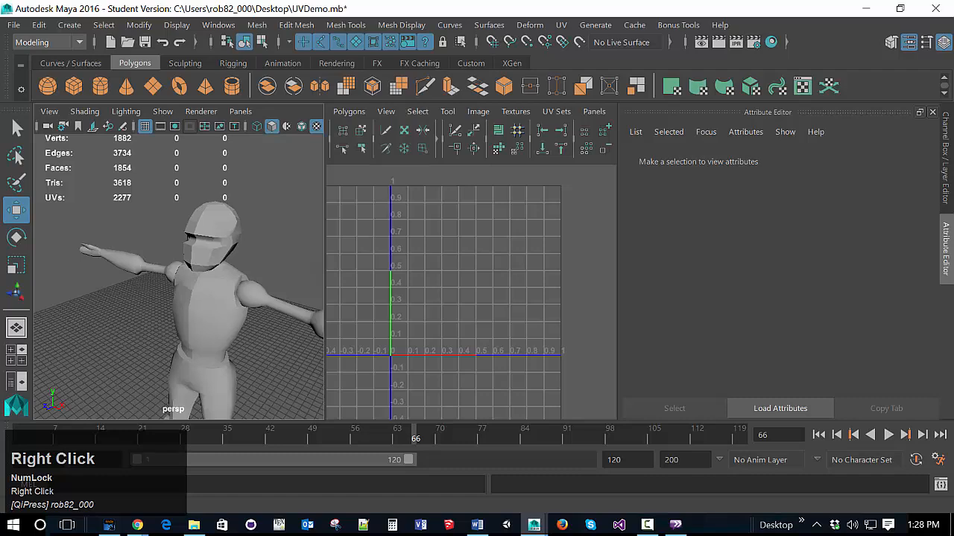
click(316, 253)
click(209, 239)
click(218, 302)
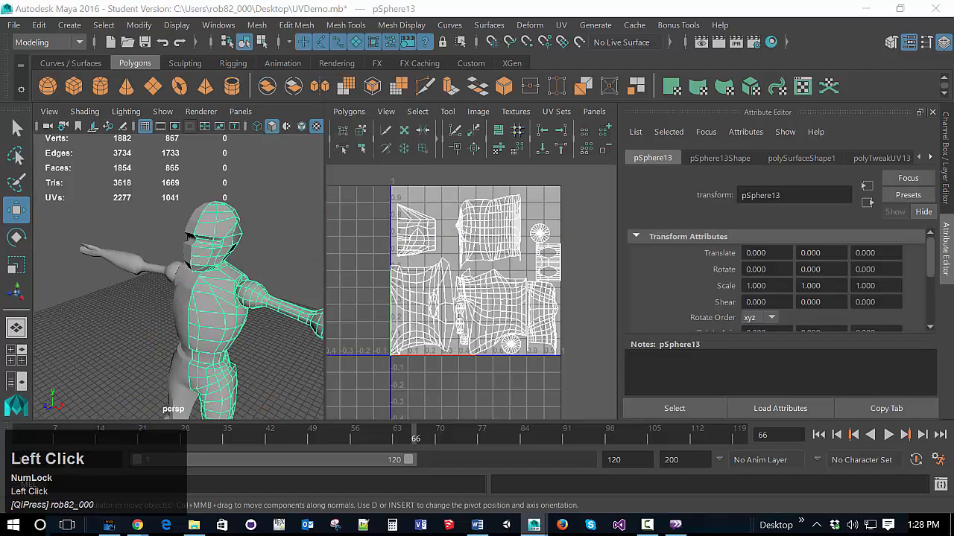
click(182, 298)
shift+click(216, 313)
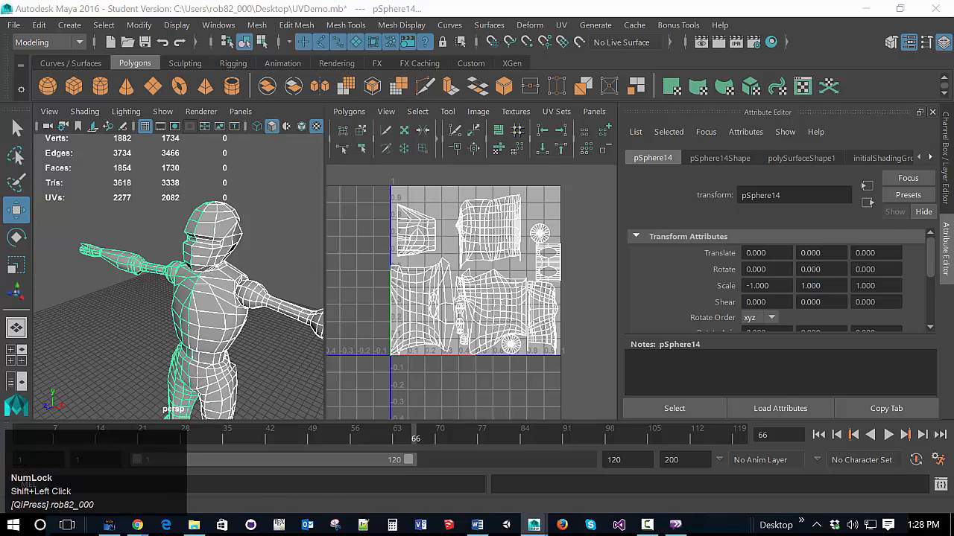
click(218, 307)
shift+click(183, 300)
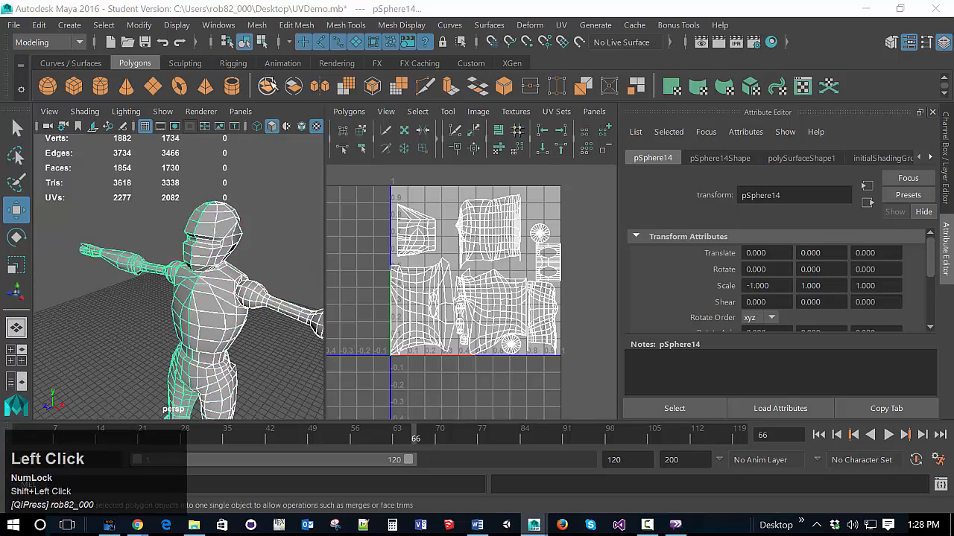
click(267, 86)
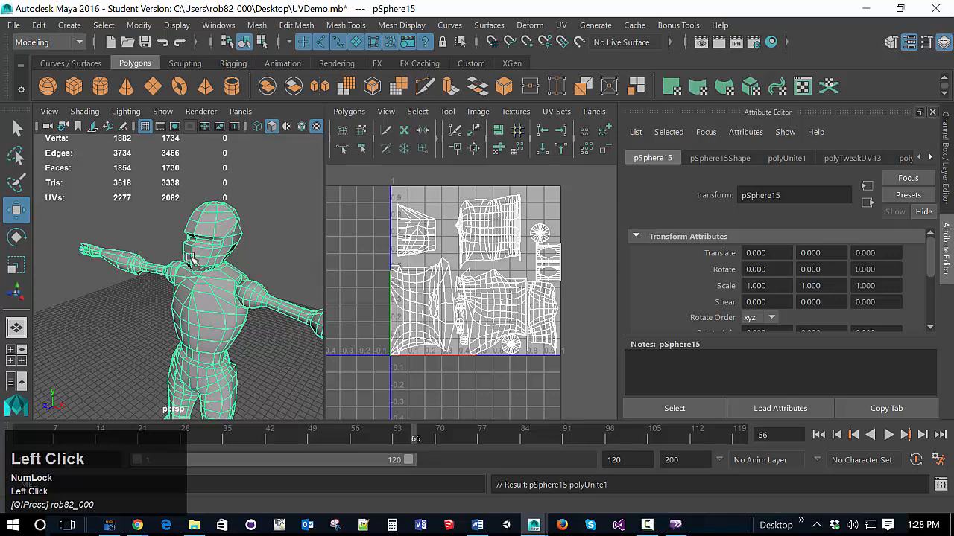
Switch the combined robot to component selection and examine how its head and torso halves correspond to the UV shells
alt+drag(246, 283, 274, 270)
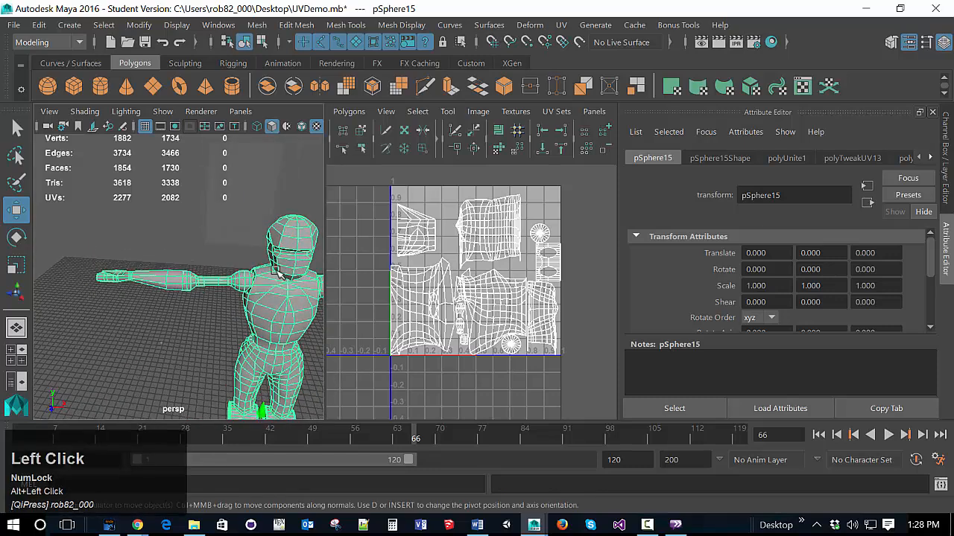
click(275, 287)
right_drag(275, 289, 318, 166)
click(309, 298)
click(298, 255)
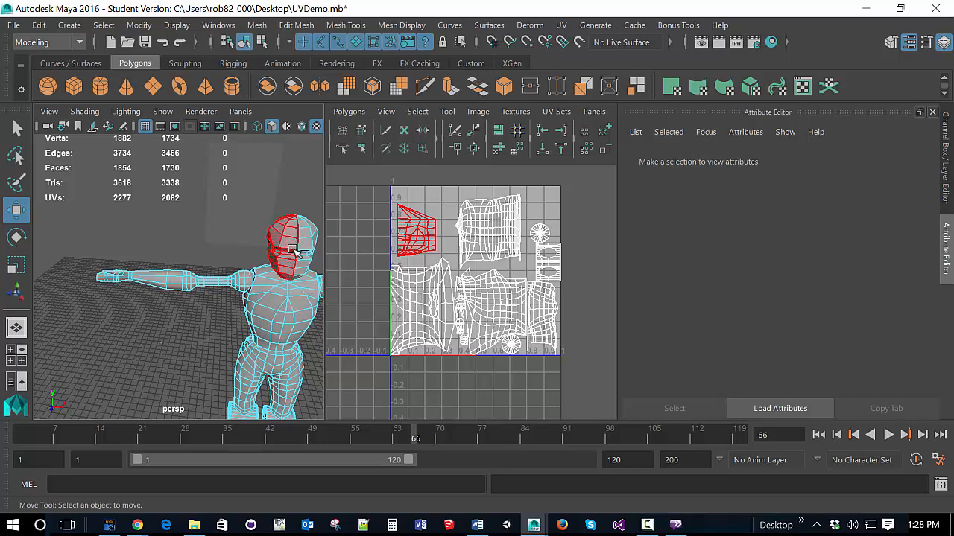
click(365, 233)
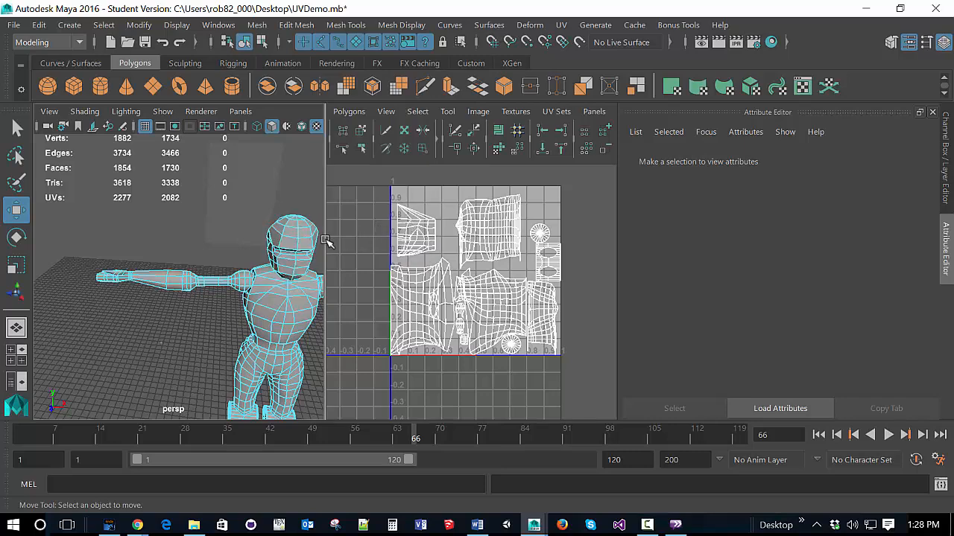
click(298, 249)
click(302, 302)
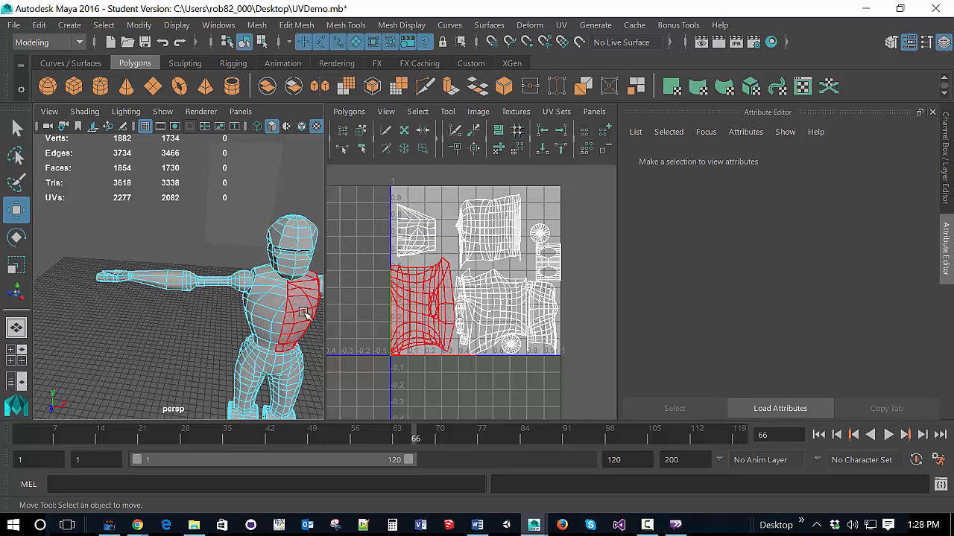
click(298, 237)
click(294, 306)
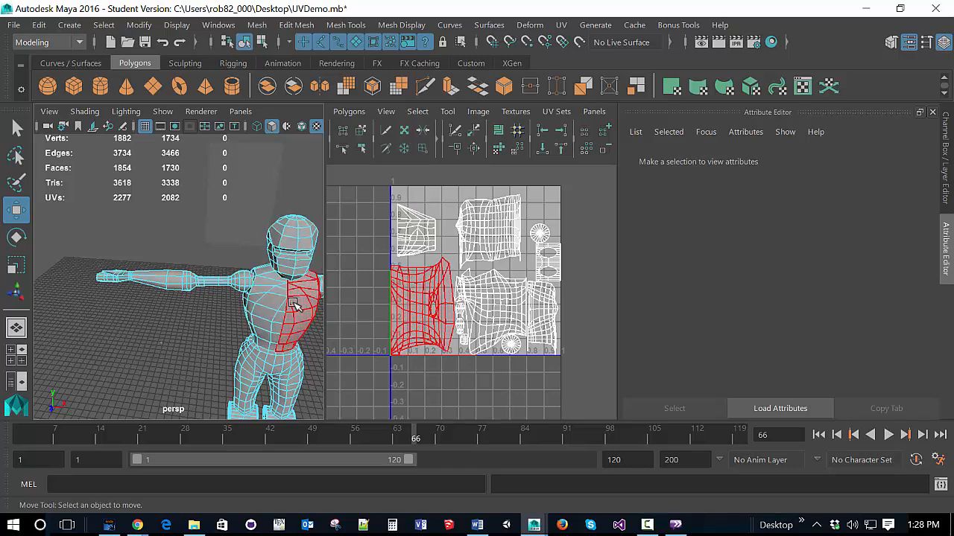
Select the head shell in the UV layout, check which head faces share it, and clear the selection
right_drag(445, 210, 386, 183)
click(411, 222)
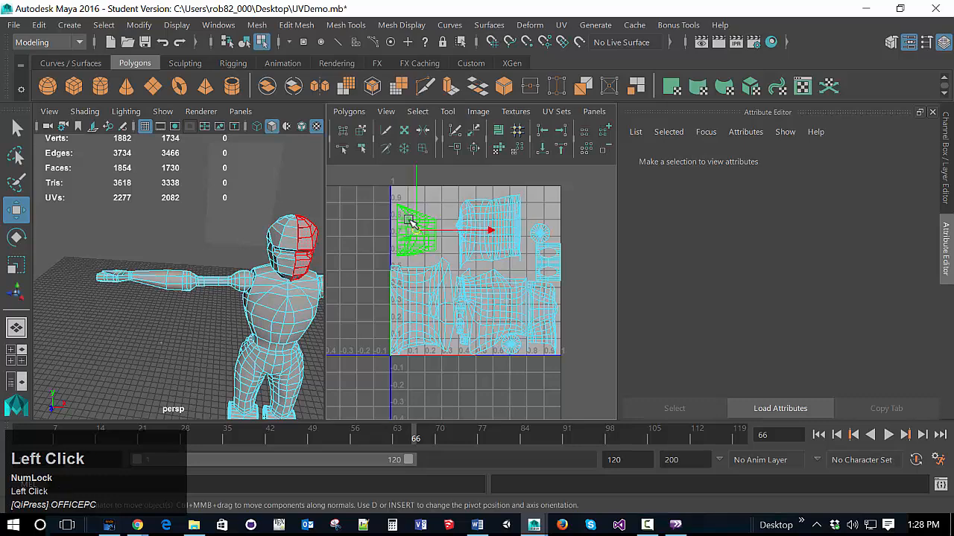
right_drag(409, 221, 481, 316)
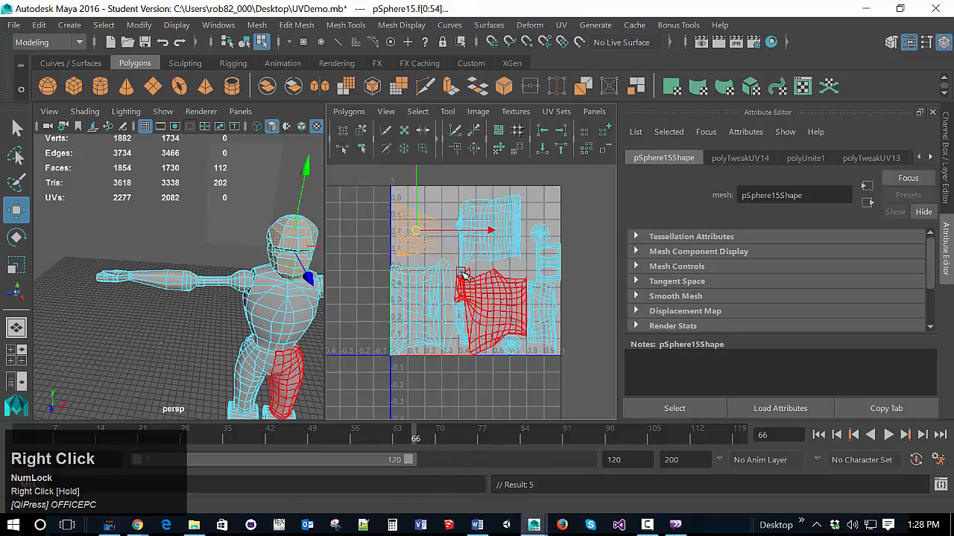
right_drag(504, 236, 513, 308)
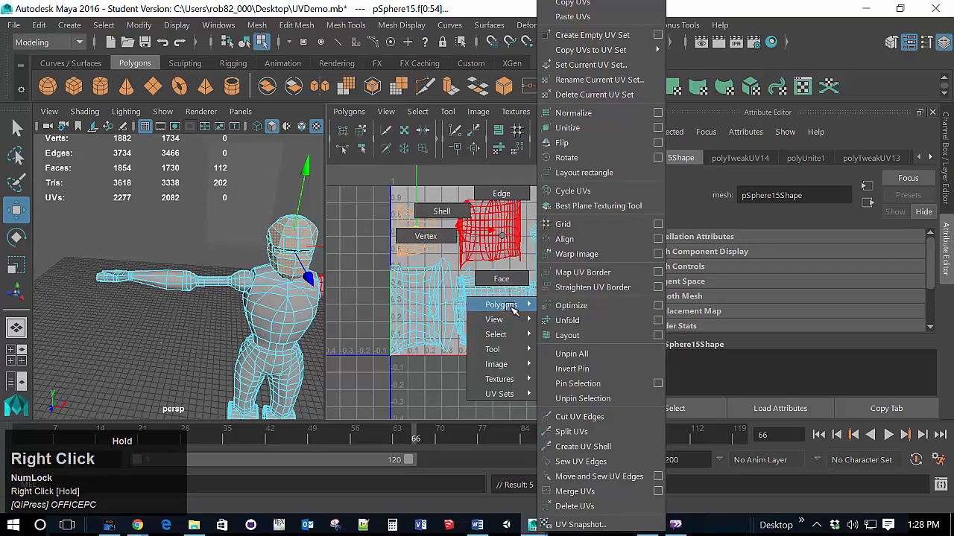
right_drag(513, 309, 456, 297)
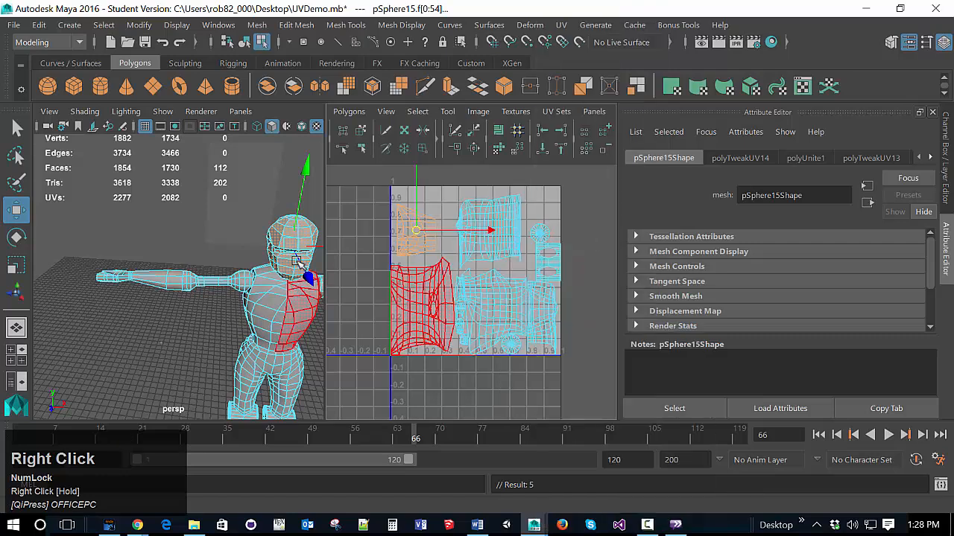
click(256, 201)
scroll(425, 275, up, 2)
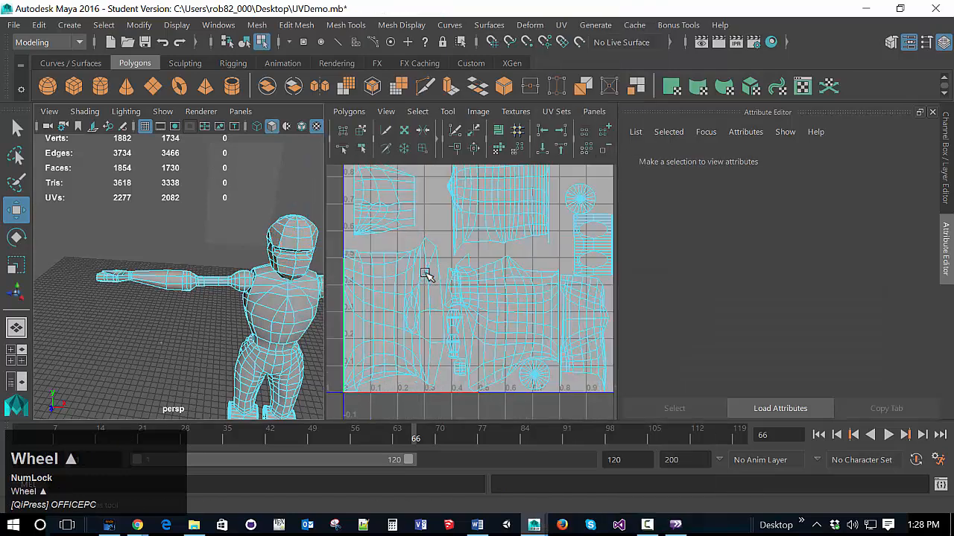
scroll(425, 274, down, 2)
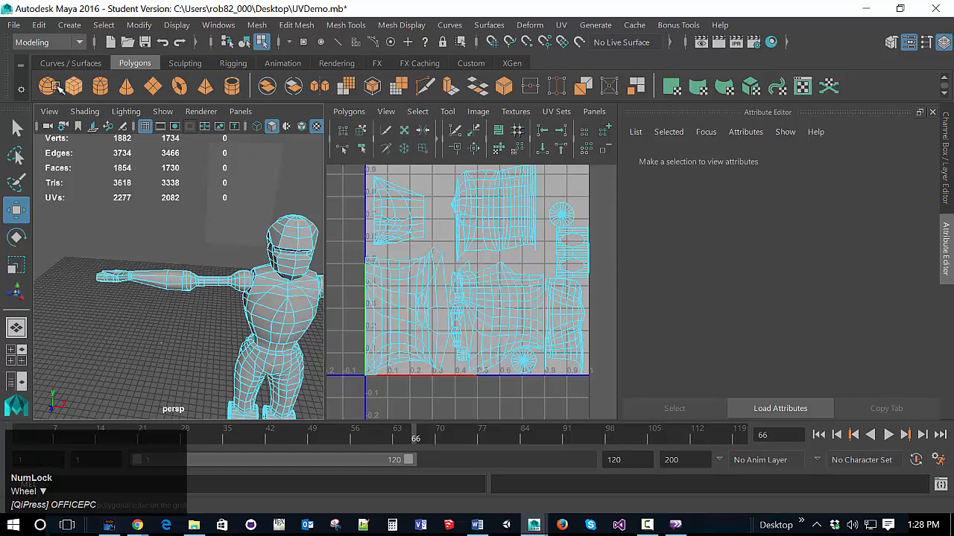